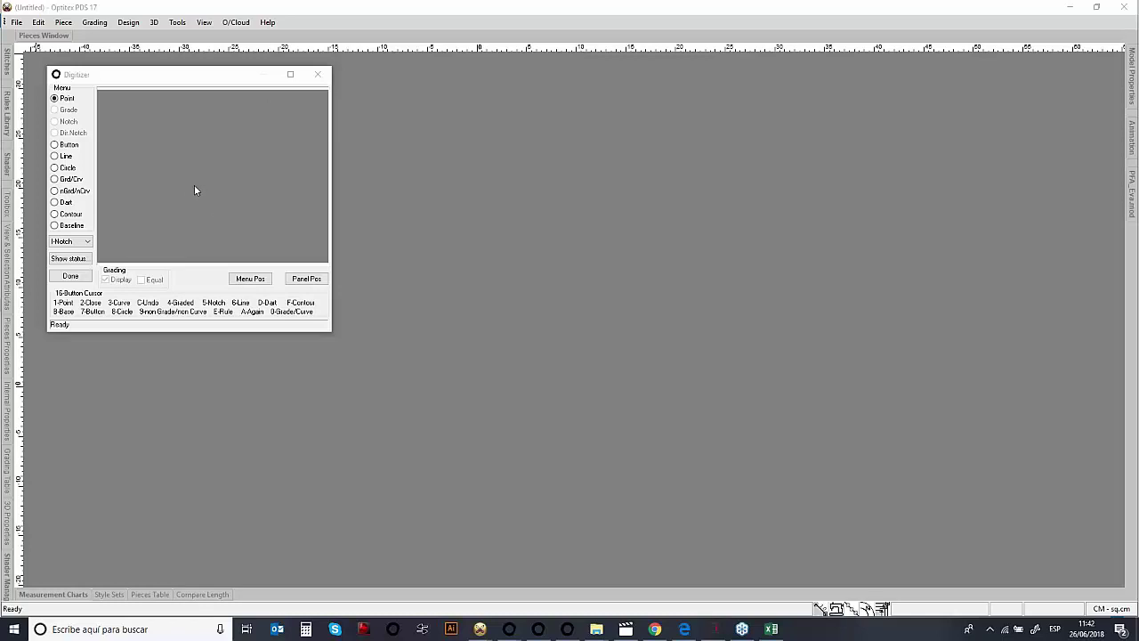
- Digitize a closed pattern piece contour with a baseline through its interior, and send the finished piece to the workspace
click(230, 197)
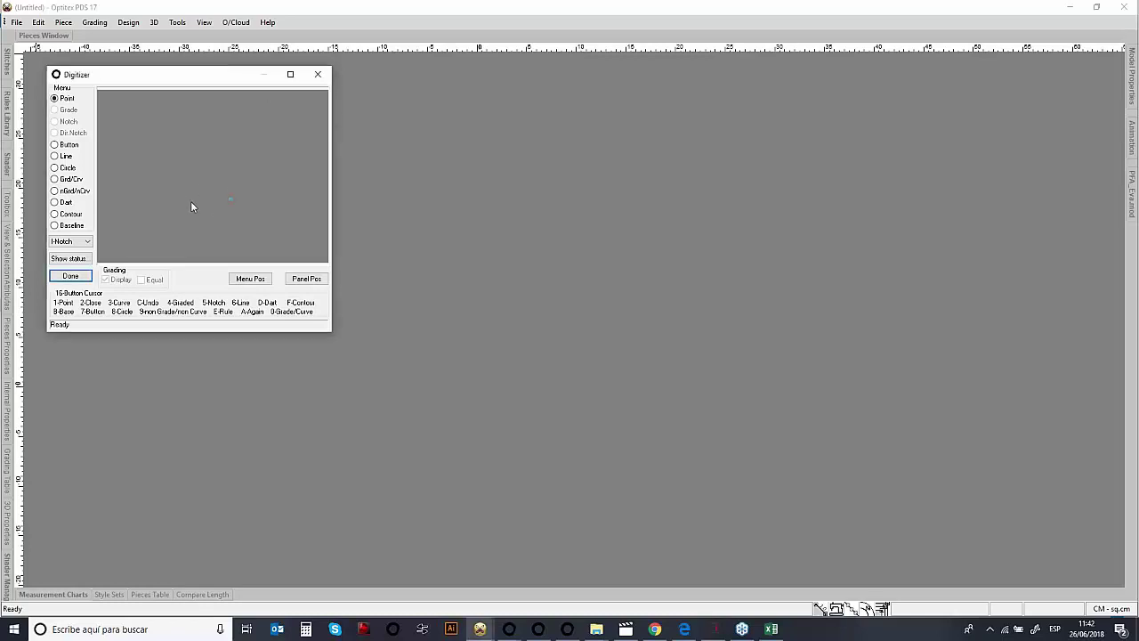
click(146, 176)
click(142, 165)
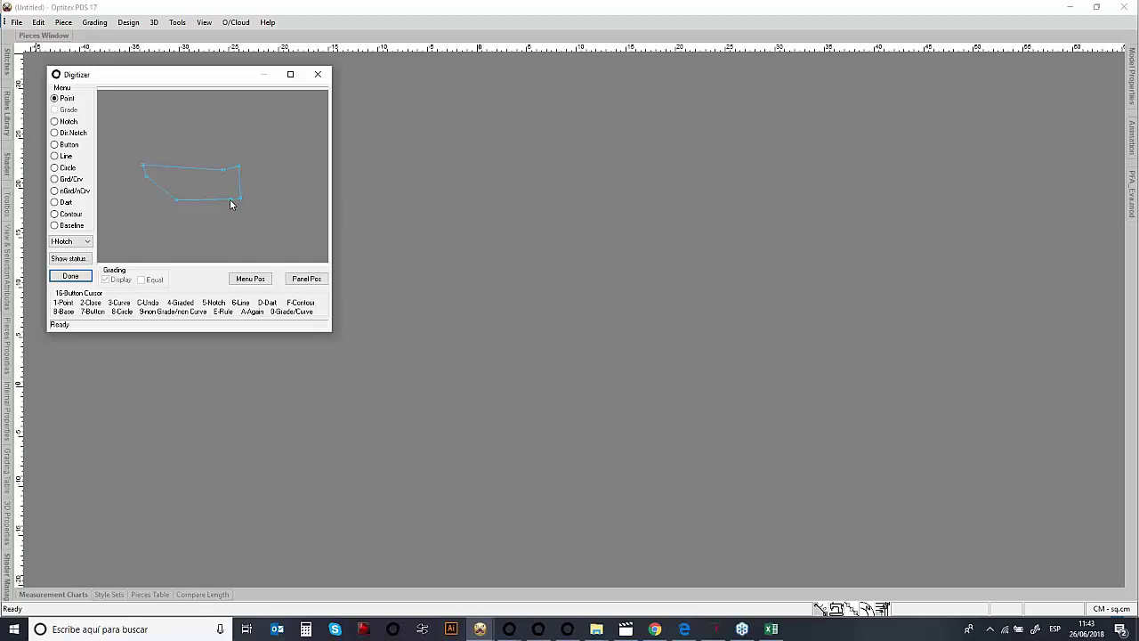
click(54, 225)
click(176, 187)
click(222, 186)
click(64, 277)
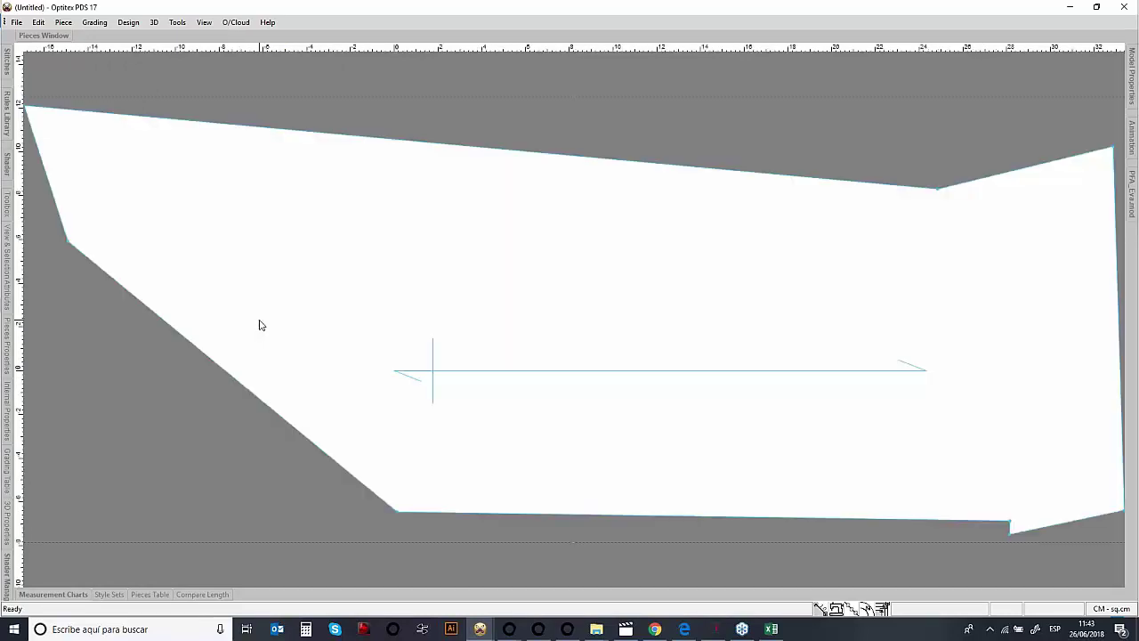
- Permanently remove the digitized piece from the workspace
scroll(573, 320, down, 5)
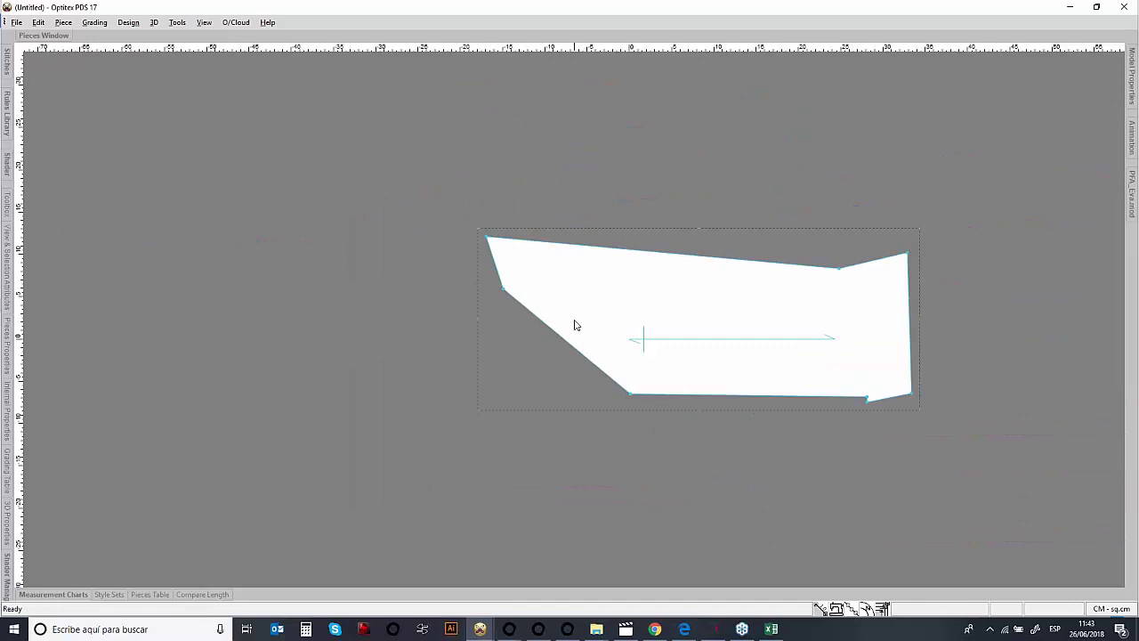
key(alt)
key(Delete)
click(594, 336)
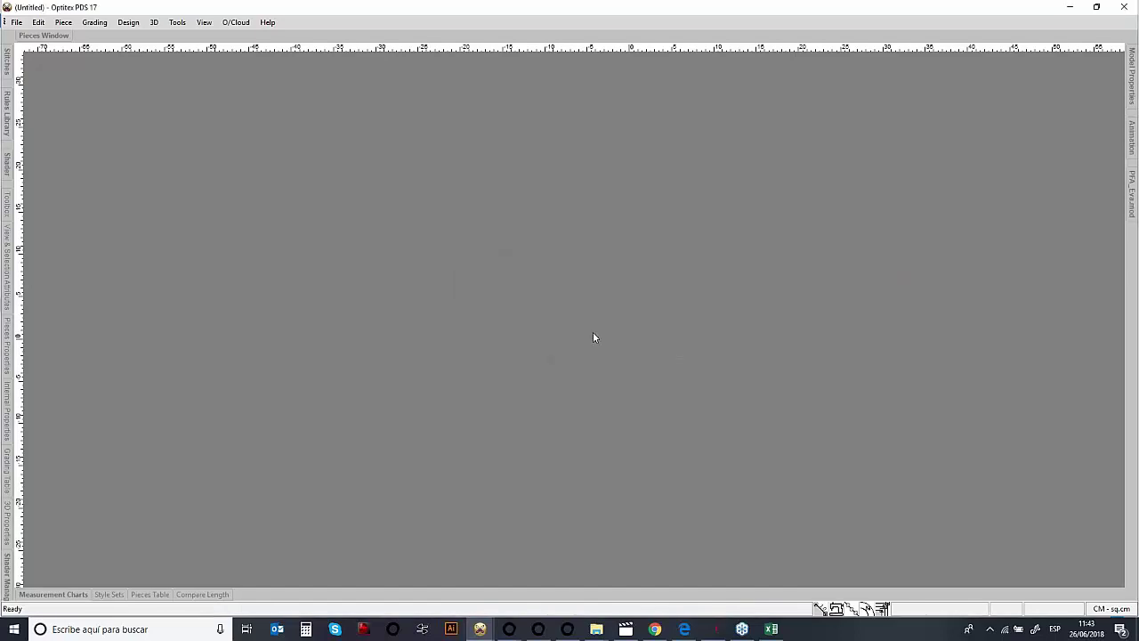
- Draw a closed bodice-like piece about 21 cm wide and 37 cm tall, with a concave armhole curve between its side and top edges
click(421, 263)
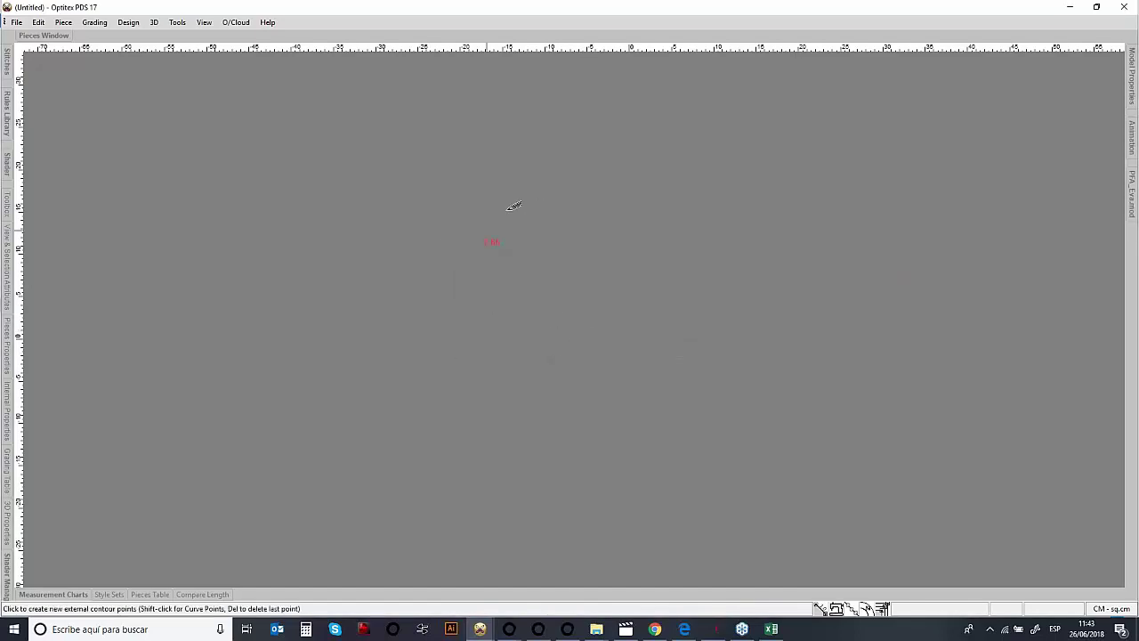
shift+click(519, 181)
click(523, 110)
click(599, 111)
click(599, 428)
click(423, 428)
click(421, 265)
right_click(421, 265)
click(454, 317)
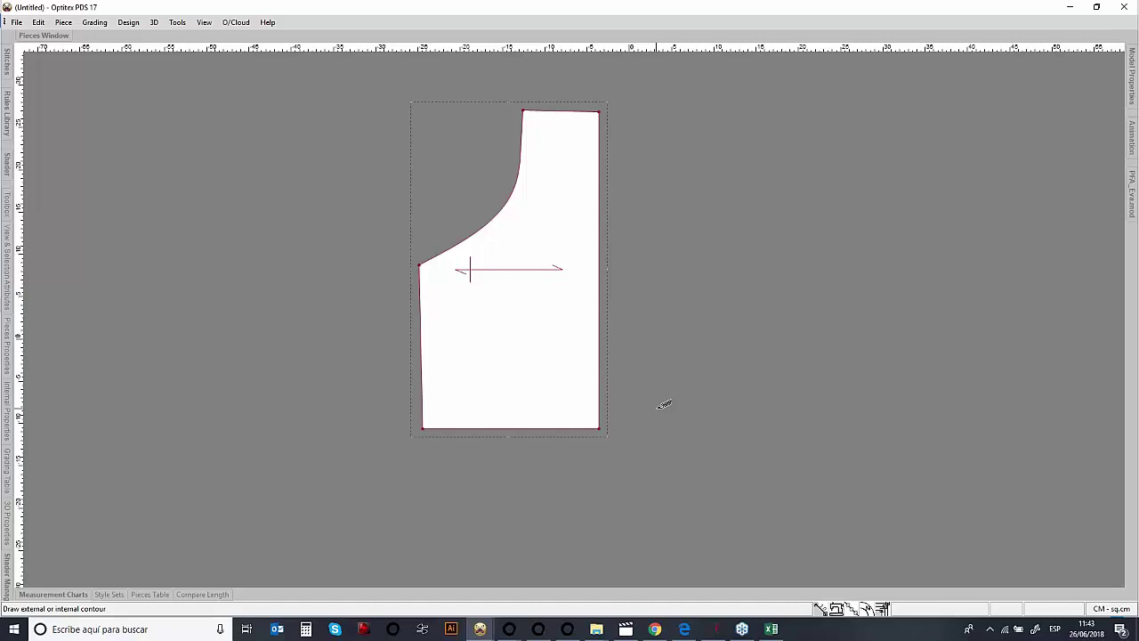
- Permanently remove the drawn bodice-like piece
key(Delete)
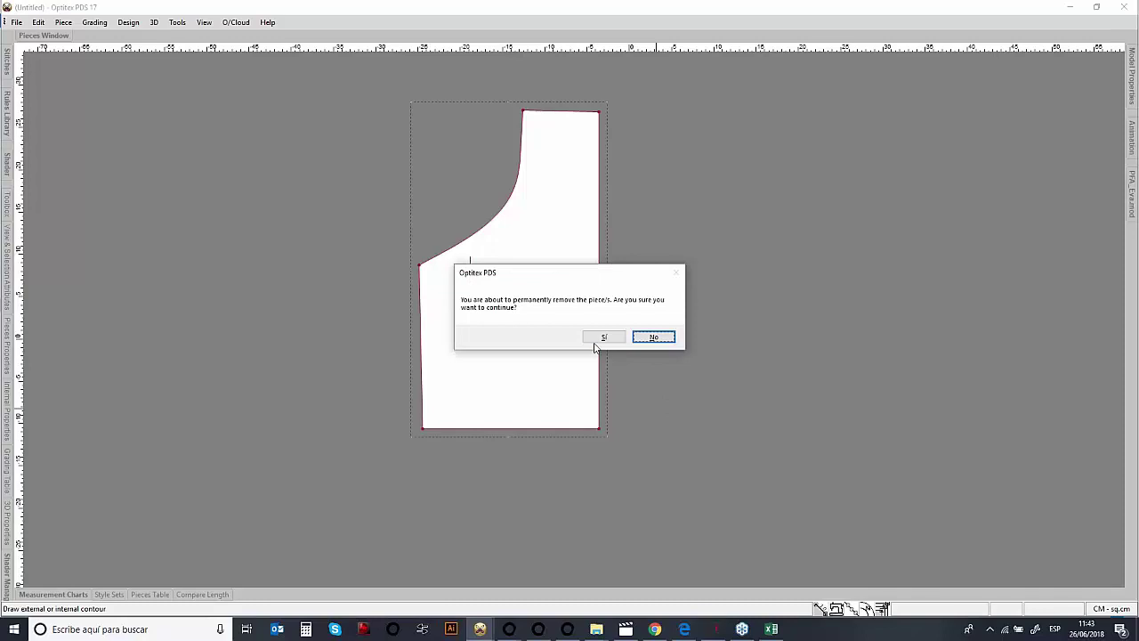
click(603, 337)
- Review the file formats offered for CAD/CAM import, choosing AI, and leave without importing anything
click(17, 24)
mouse_move(26, 158)
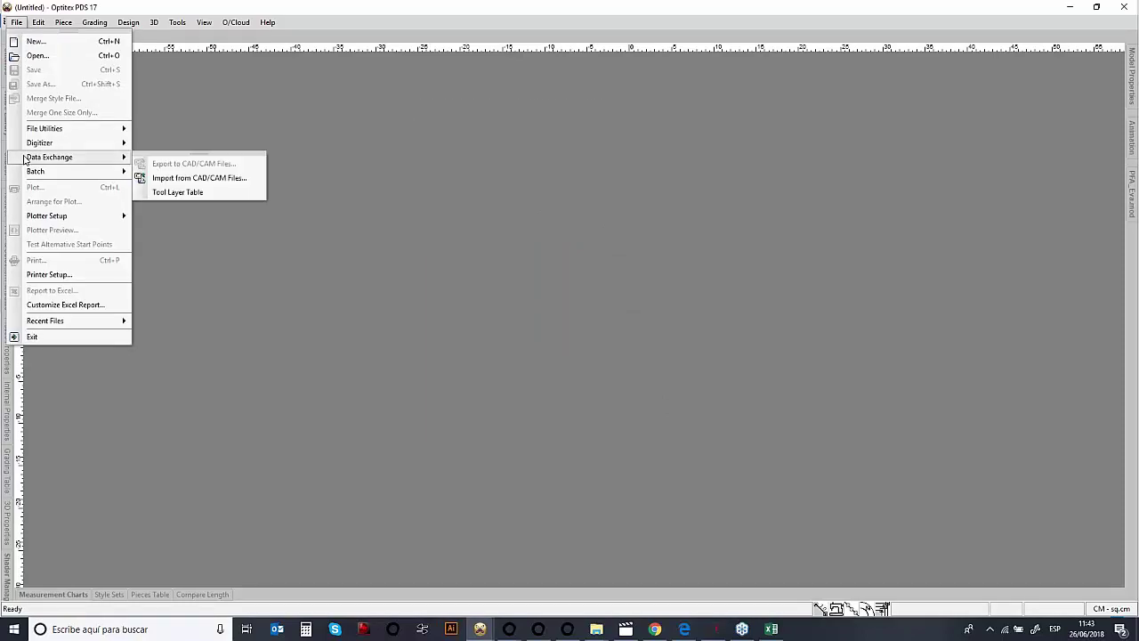
click(204, 181)
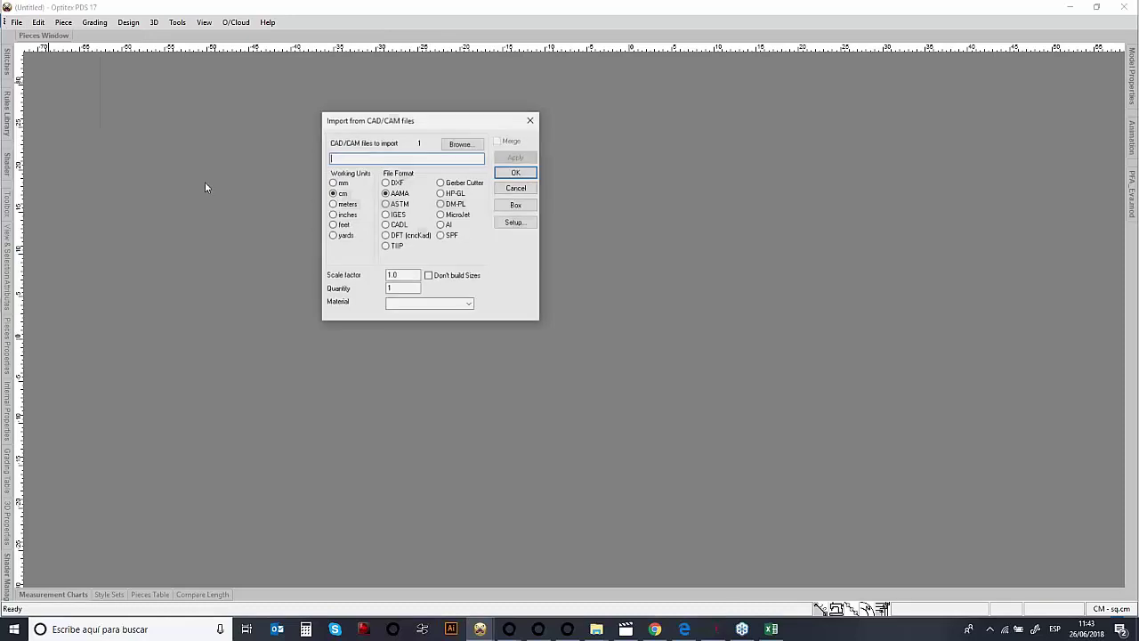
click(441, 226)
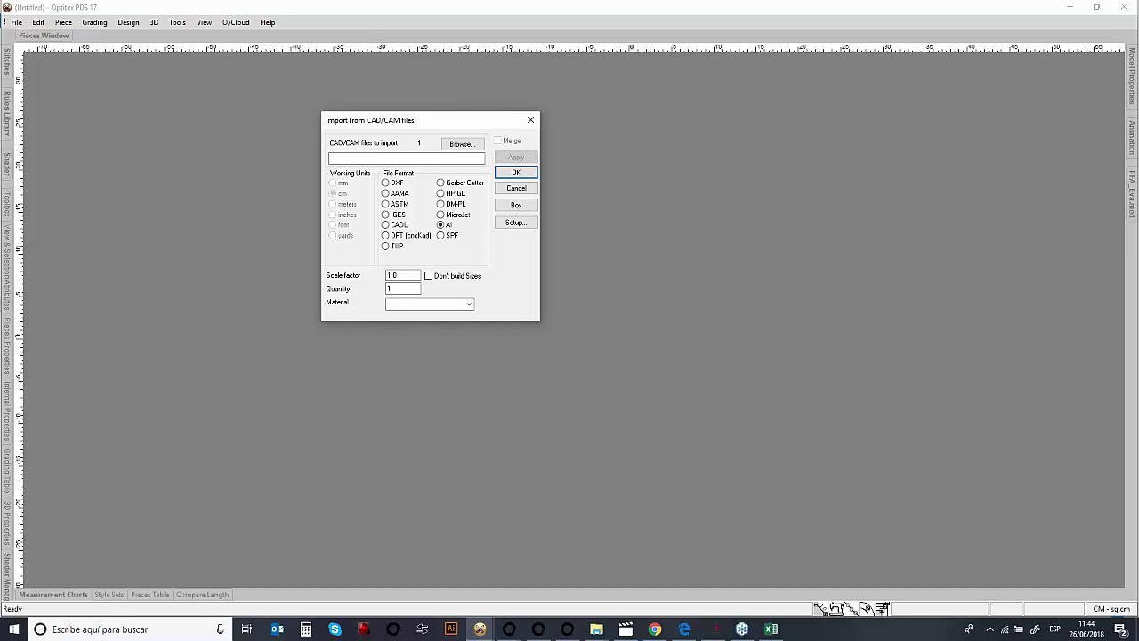
click(516, 191)
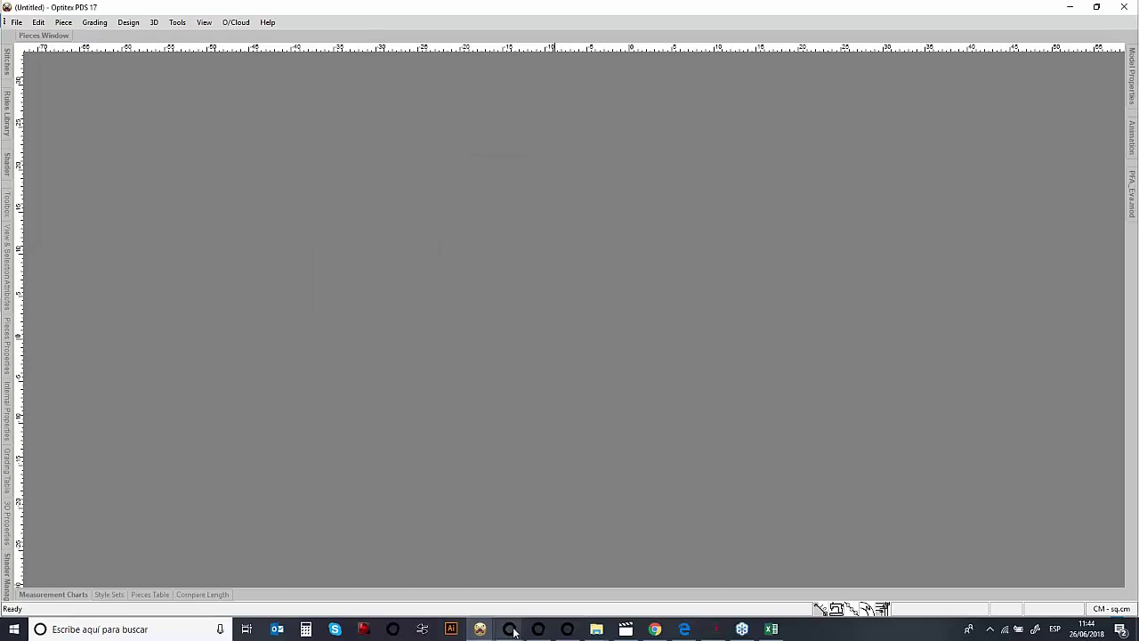
- Bring up the Gerber, Lectra and Invest32 to OptiTex converters, and close the Invest32 and Lectra ones
click(485, 583)
click(538, 630)
click(567, 629)
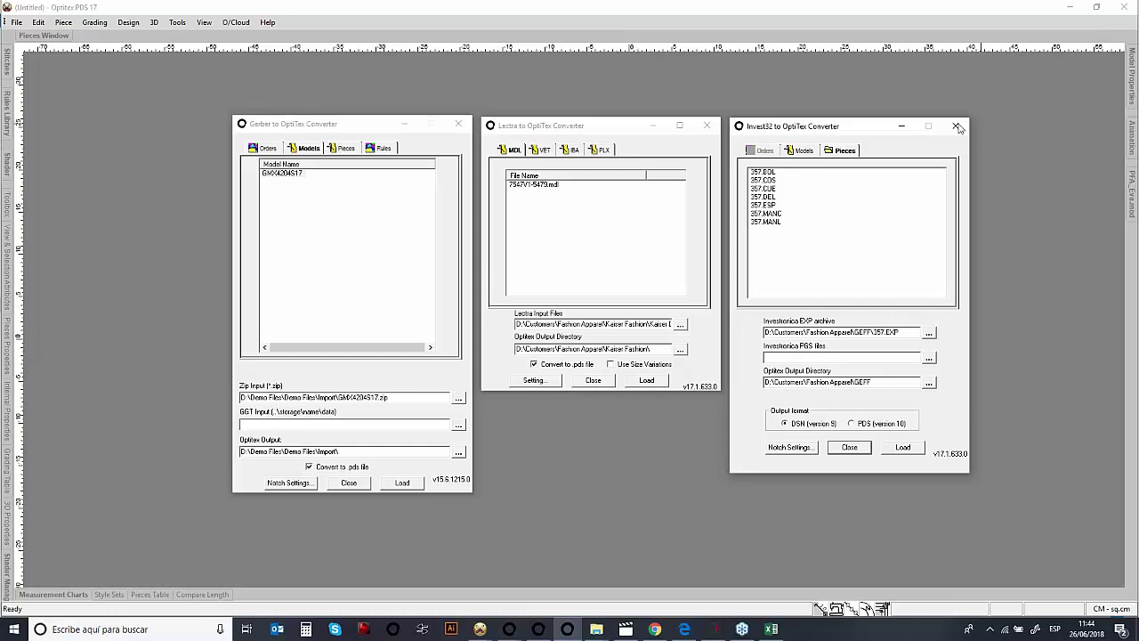
click(955, 125)
click(707, 124)
- Convert the Gerber model GMX4204S17 to a PDS file in the Import folder, overwriting all existing output, and close the converter
click(281, 174)
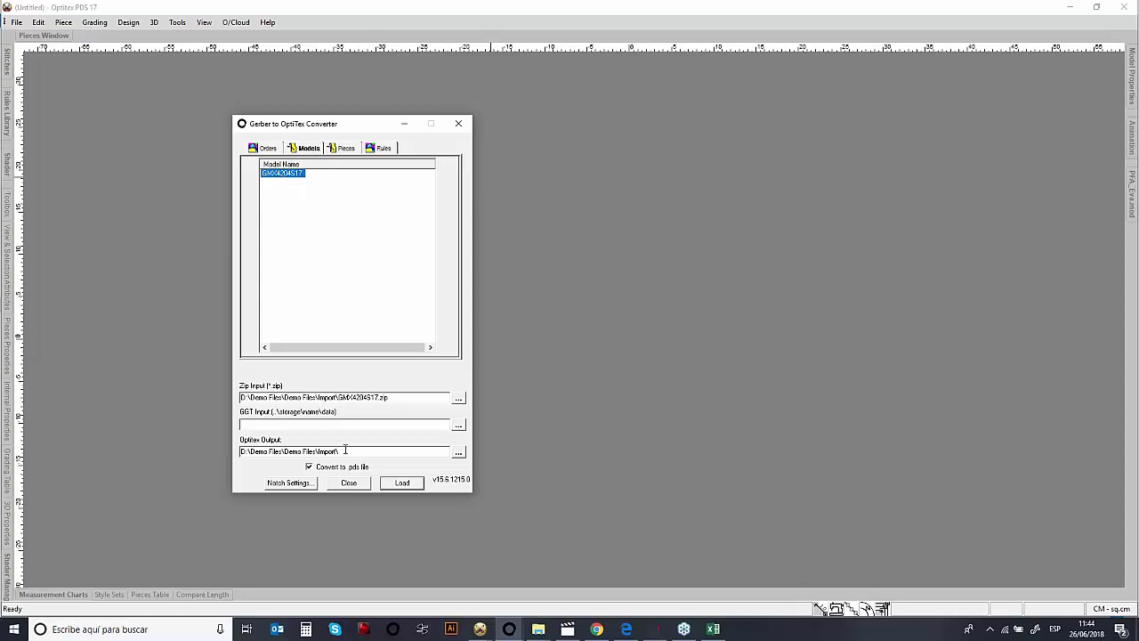
drag(343, 453, 238, 452)
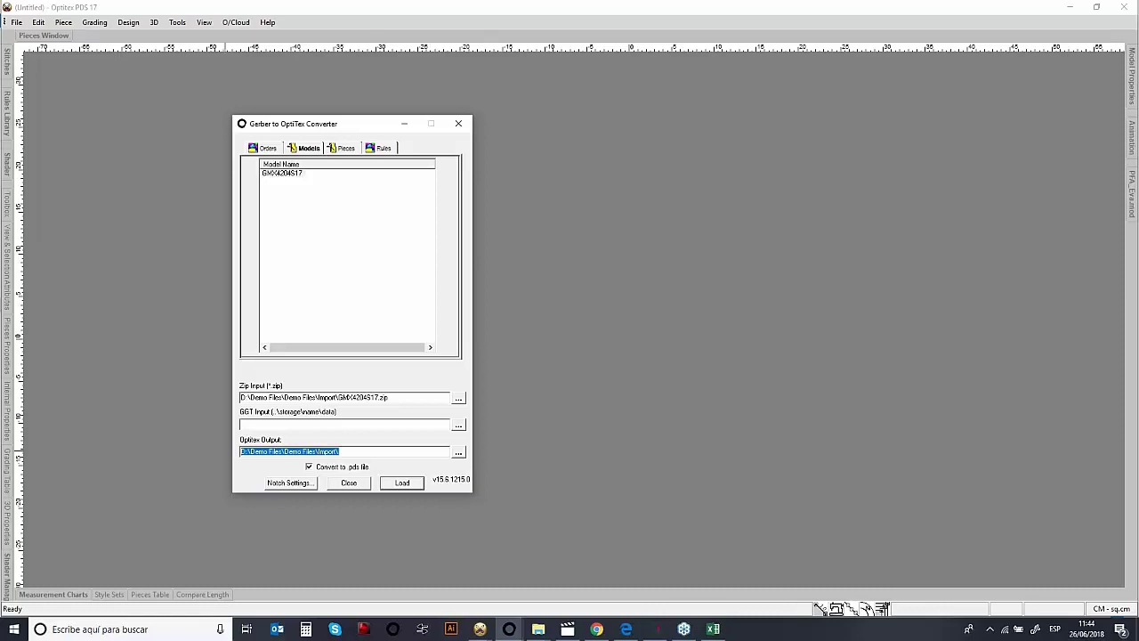
click(400, 484)
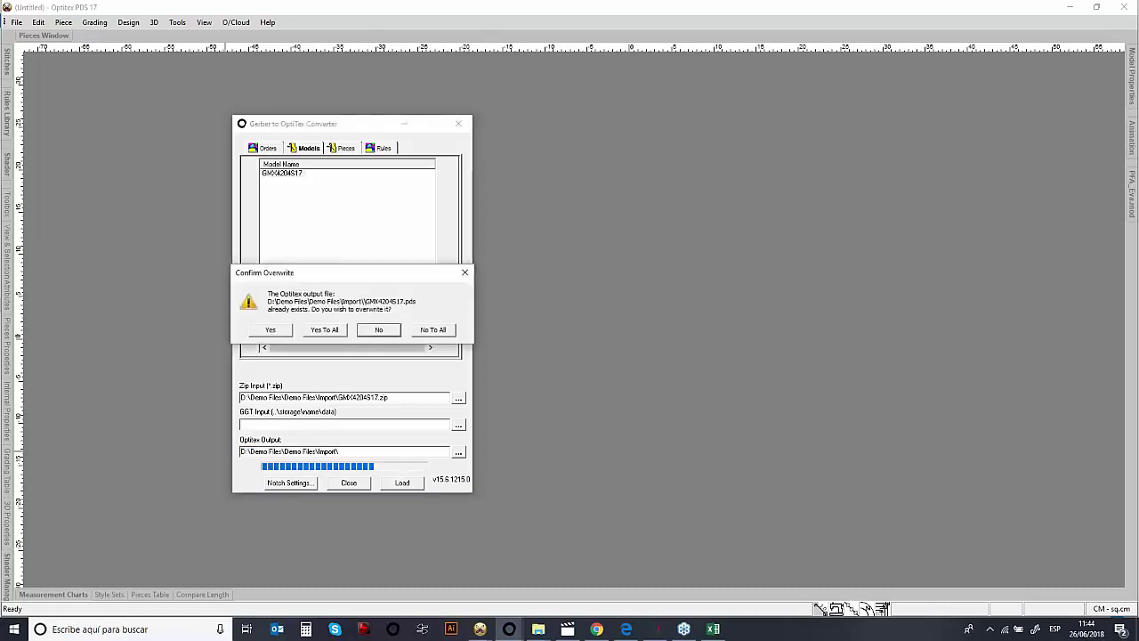
click(324, 332)
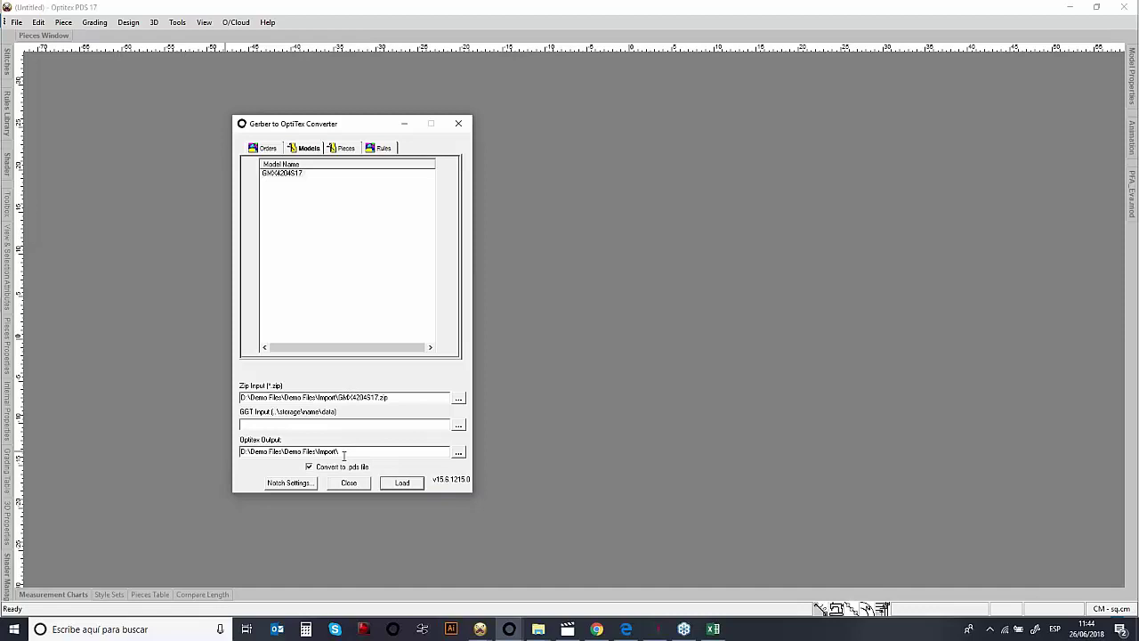
click(348, 482)
- Open the converted GMX4204S17.pds file from the Import folder
click(16, 23)
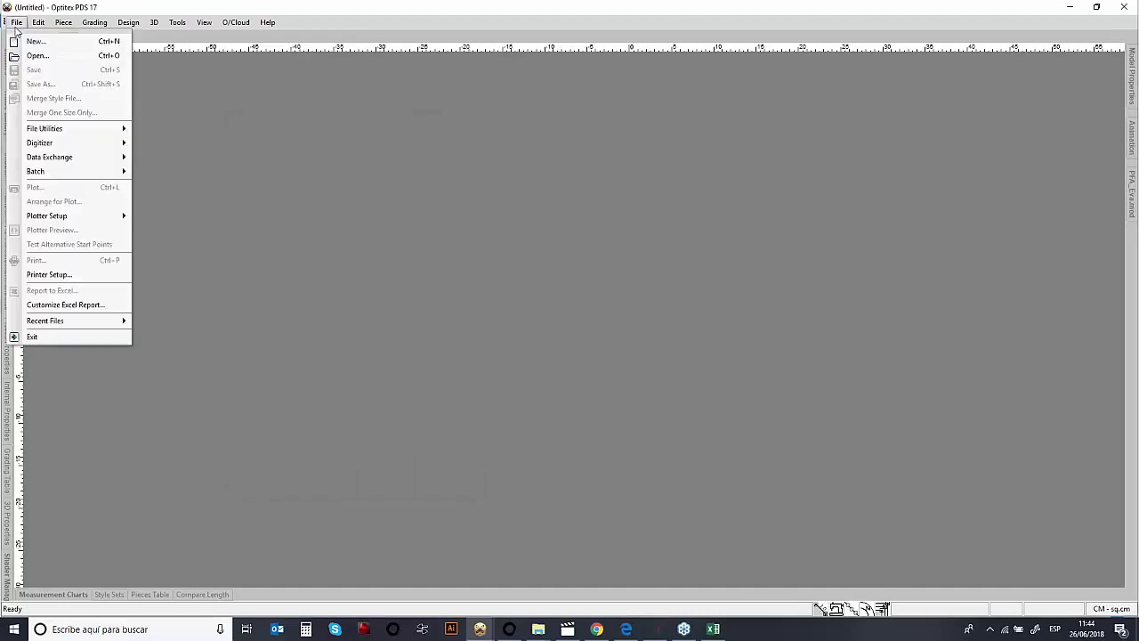
click(36, 55)
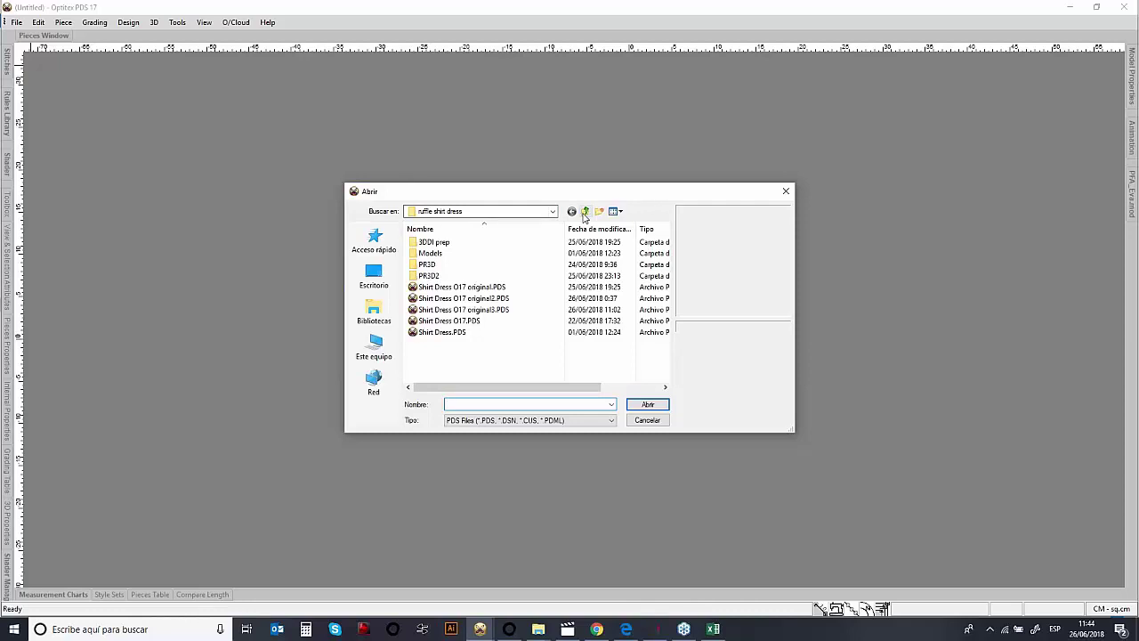
click(585, 212)
click(584, 212)
click(585, 212)
double_click(594, 316)
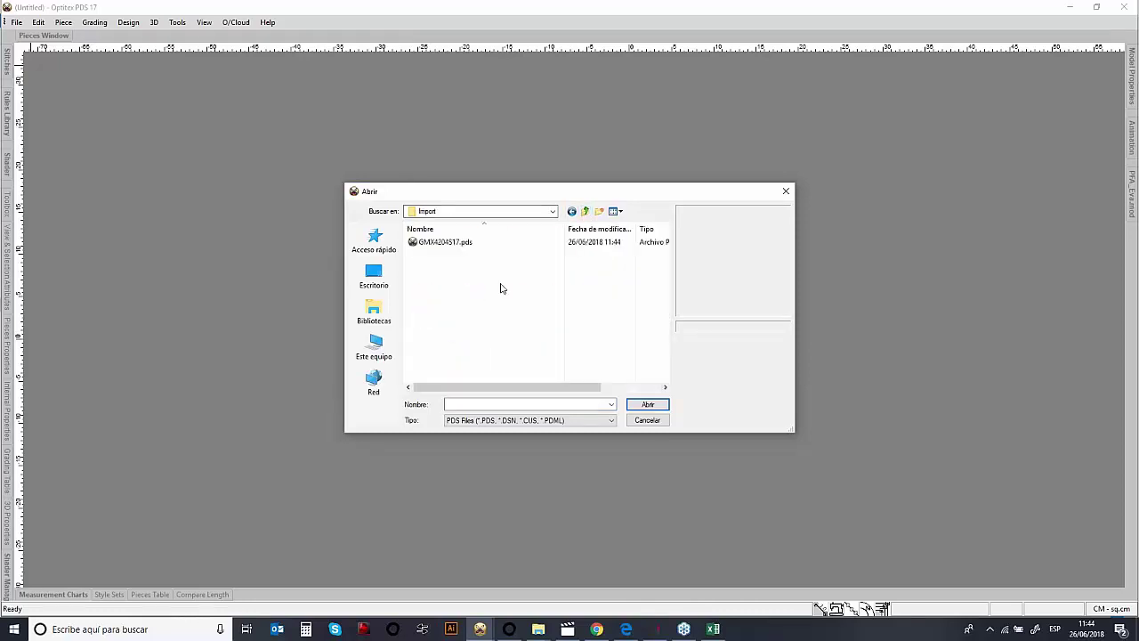
click(445, 242)
click(647, 404)
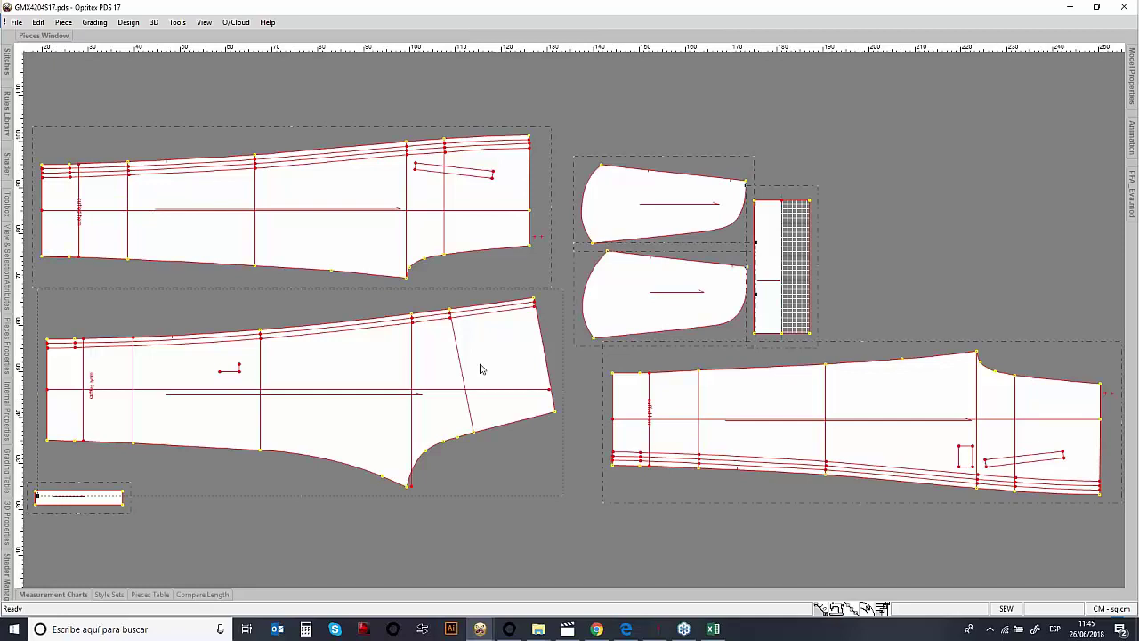
- Show the seam allowances on all trouser pieces and color the piece lines by command
click(836, 611)
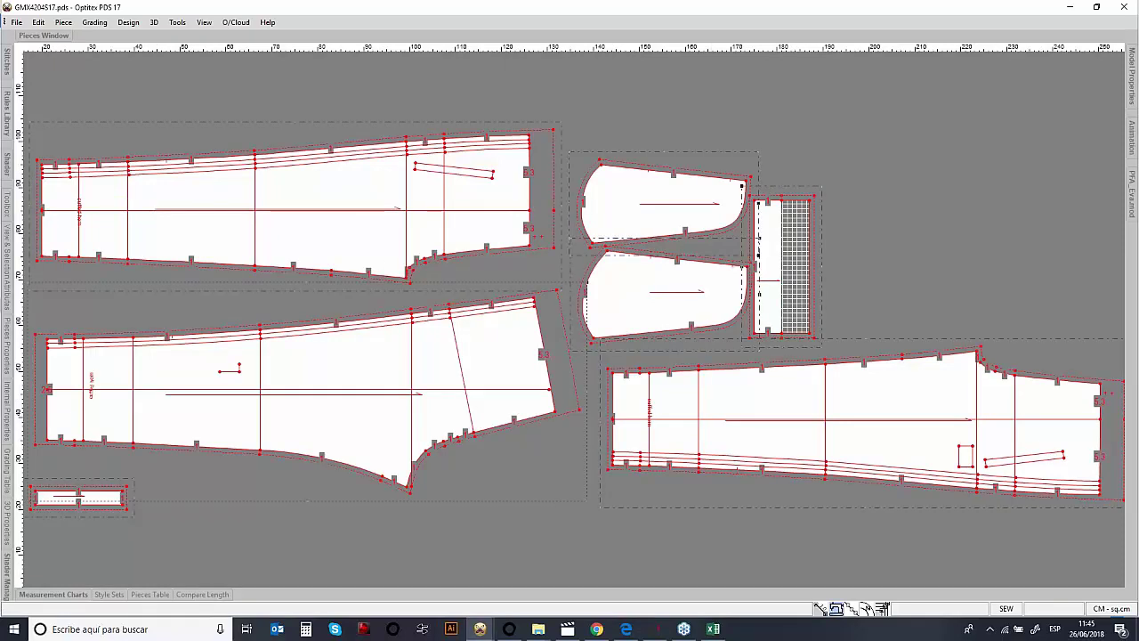
click(204, 23)
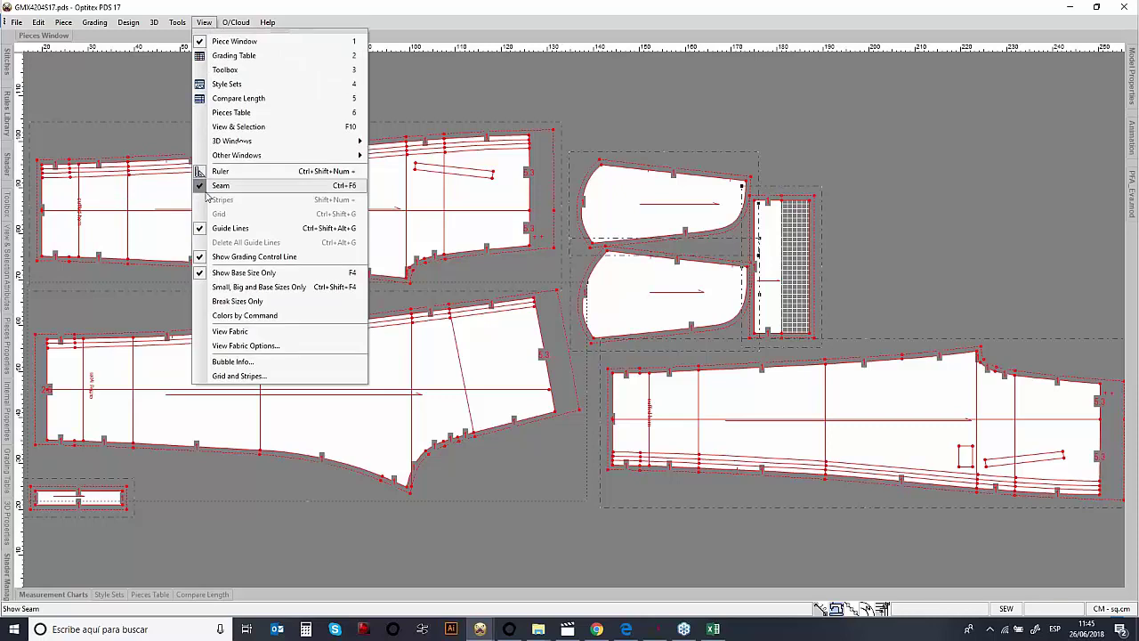
click(242, 315)
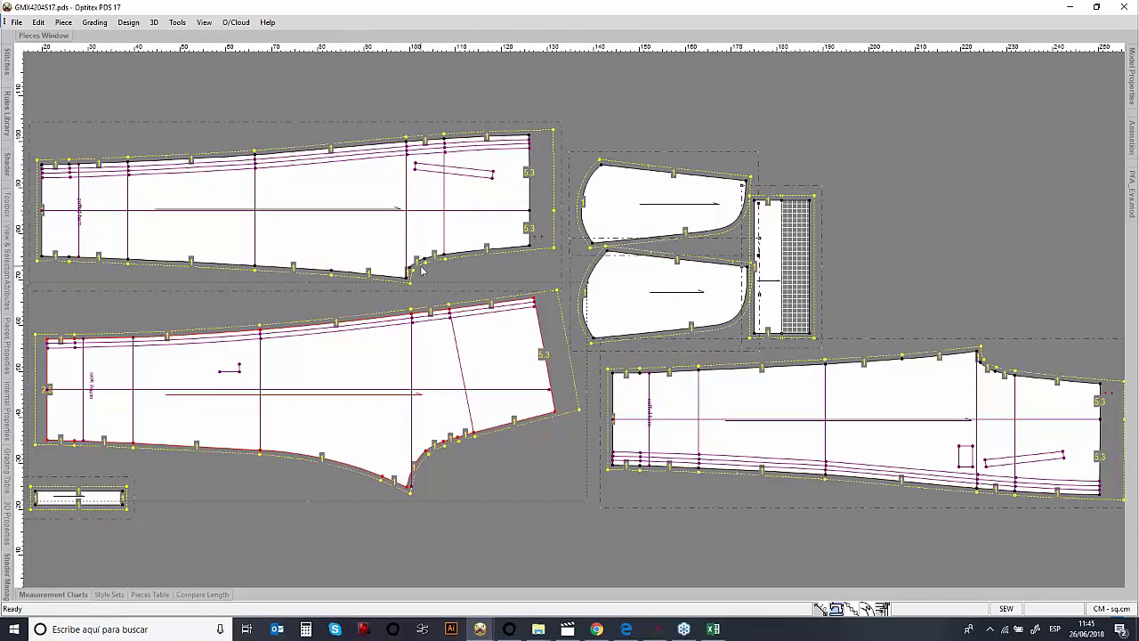
- Display the pieces as a graded nest of all sizes without the seam allowances, and review the sizes table
click(856, 612)
click(884, 611)
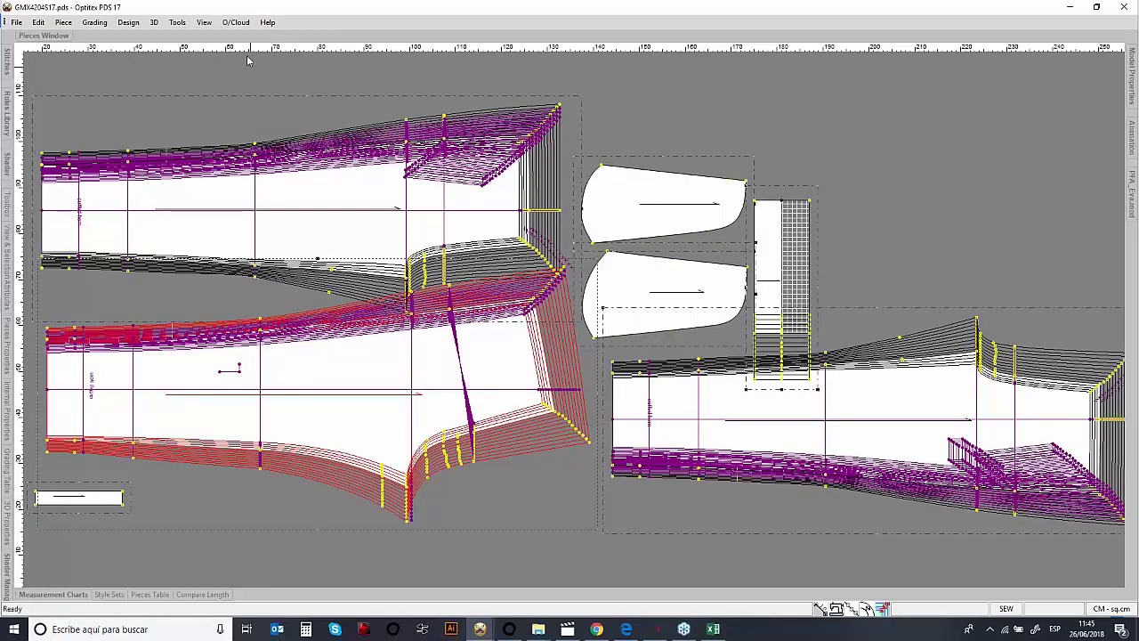
click(94, 22)
click(102, 40)
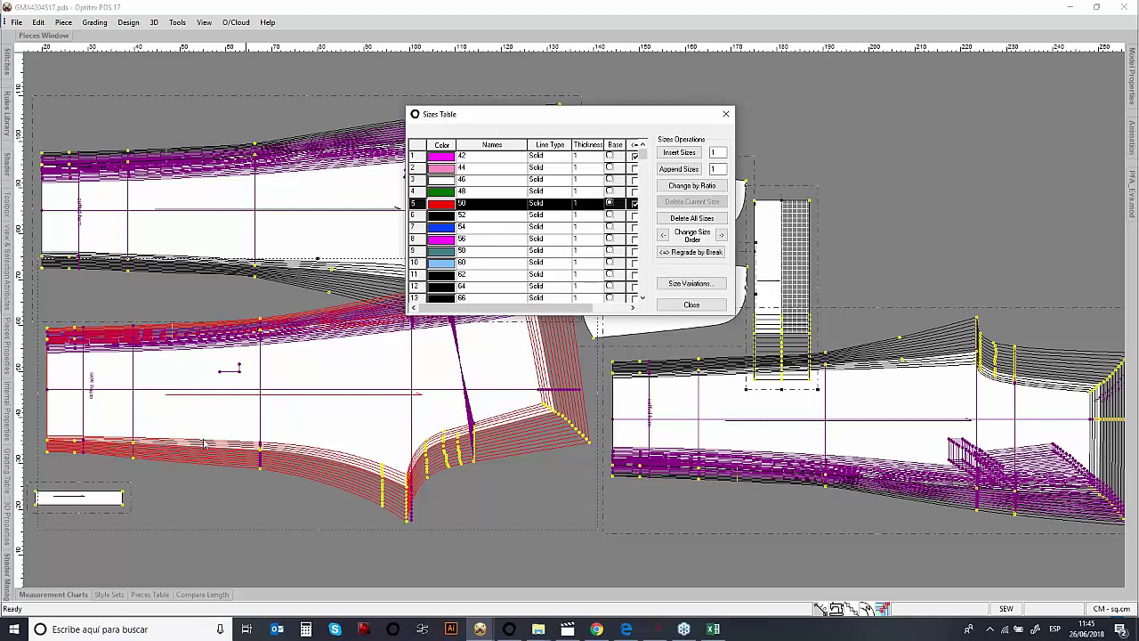
click(692, 304)
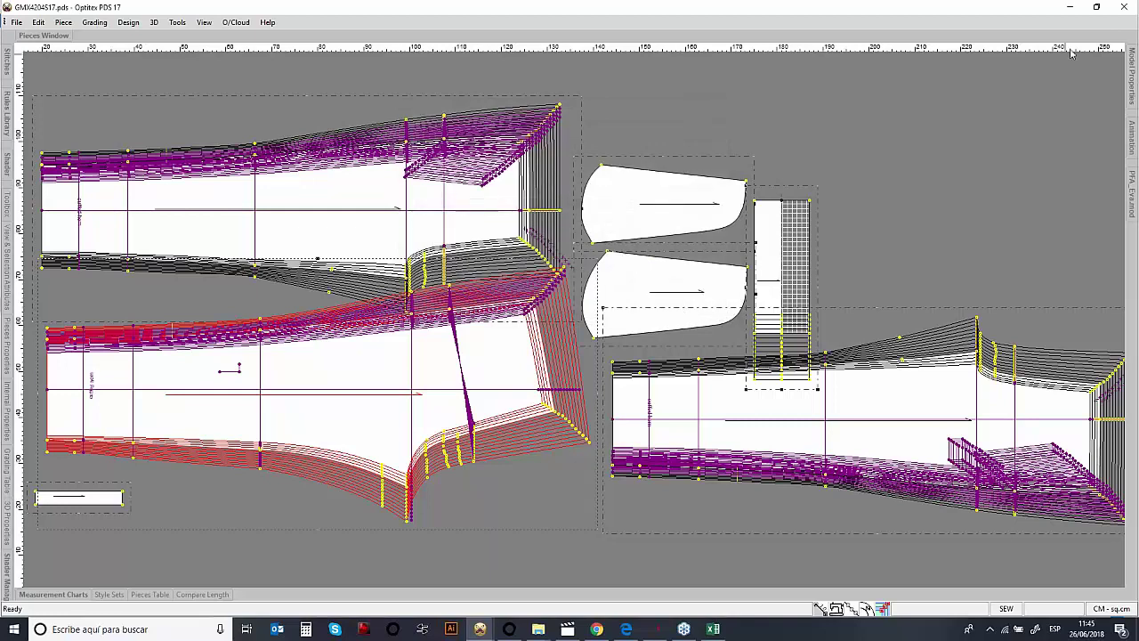
- Close GMX4204S17.pds without saving the changes
click(1125, 7)
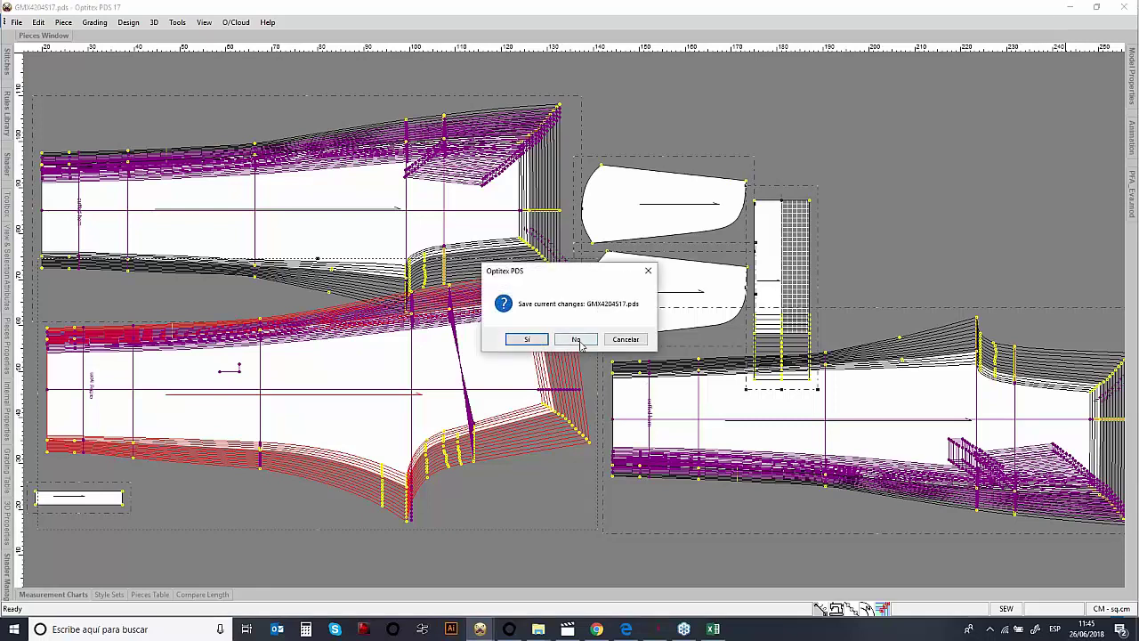
click(580, 341)
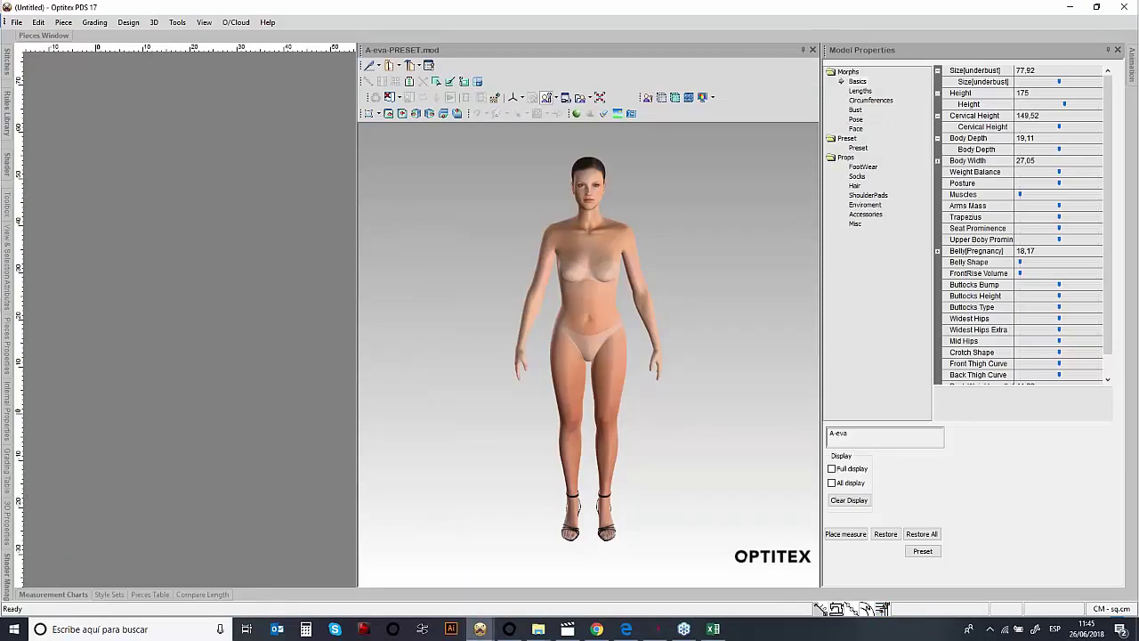
- Switch to File Explorer, look through the Parametric mannequin models, including the child, teen, baby and PFA_Mannequin6 files, and close the folder
mouse_move(542, 630)
click(498, 610)
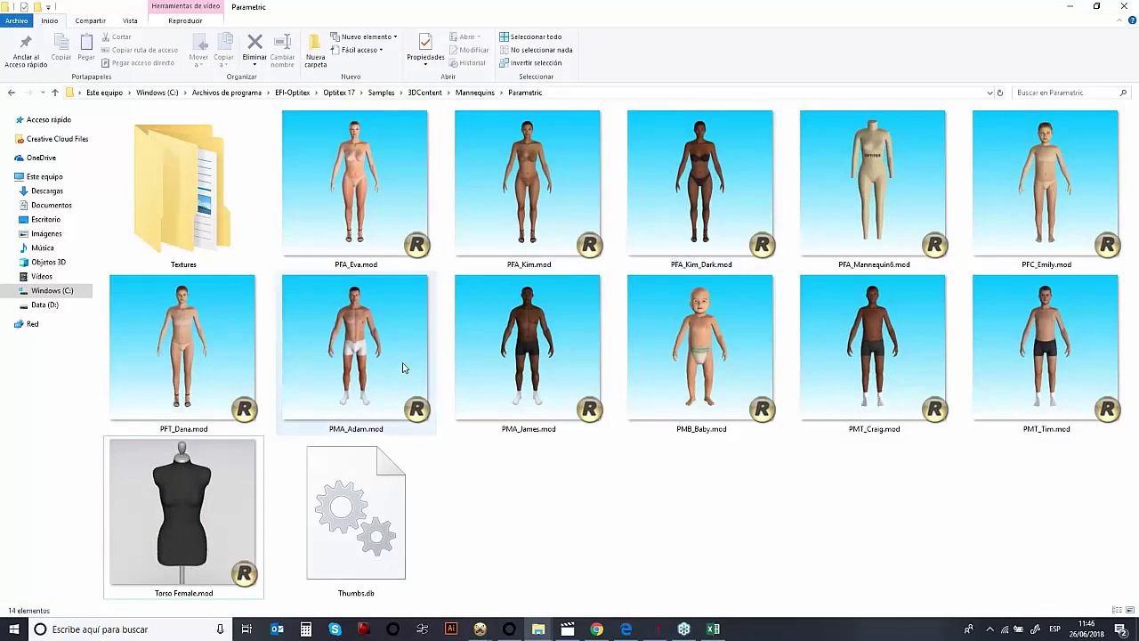
click(1020, 351)
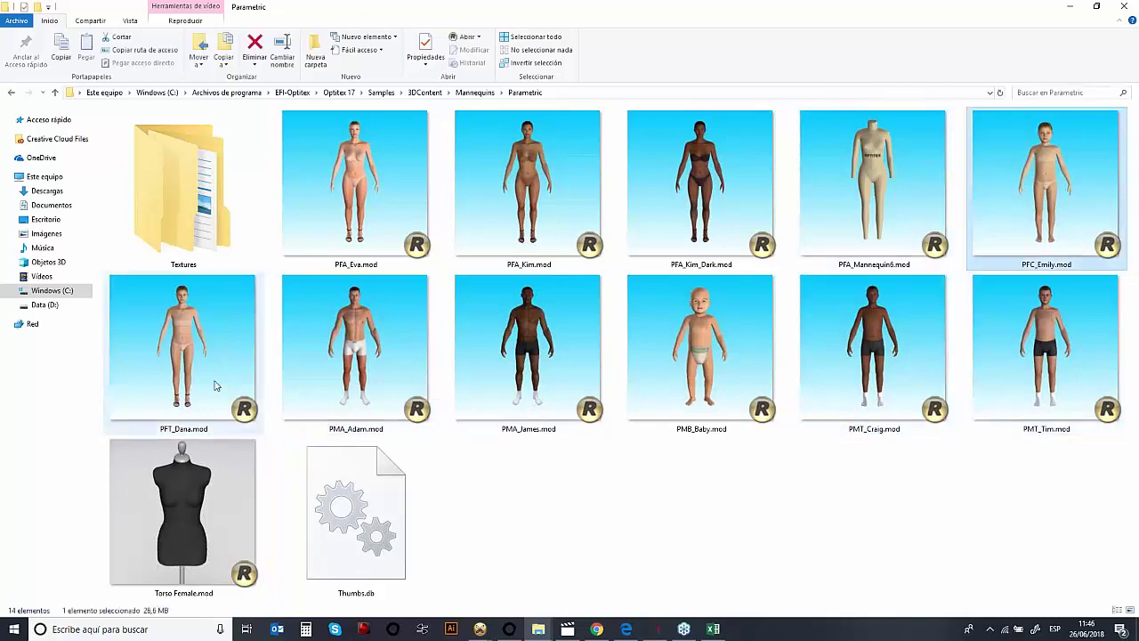
click(175, 378)
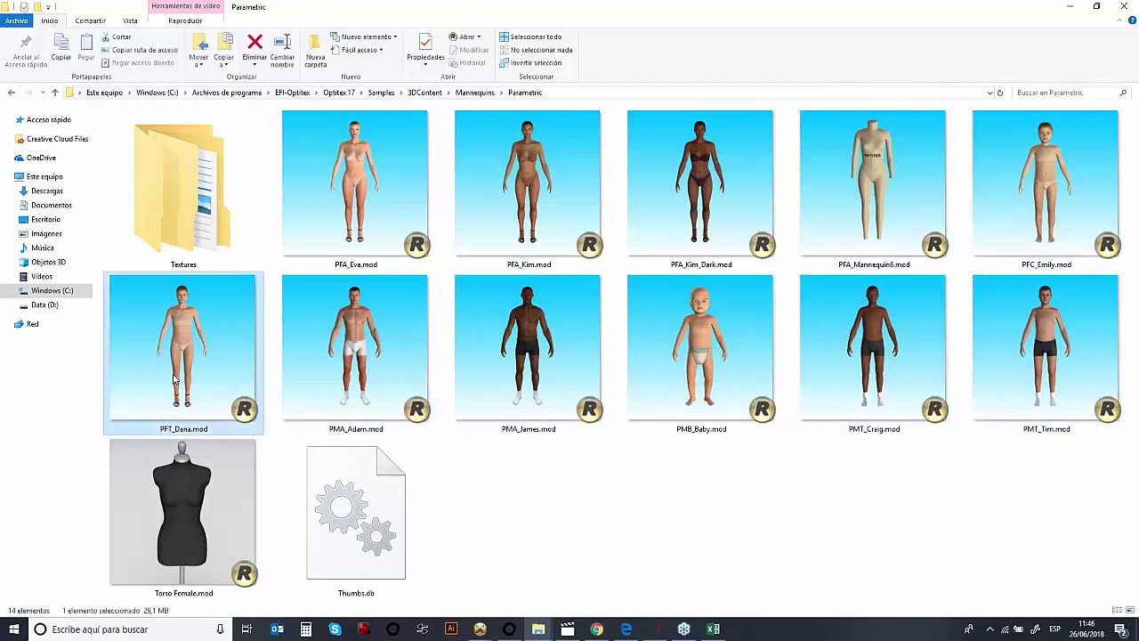
click(702, 379)
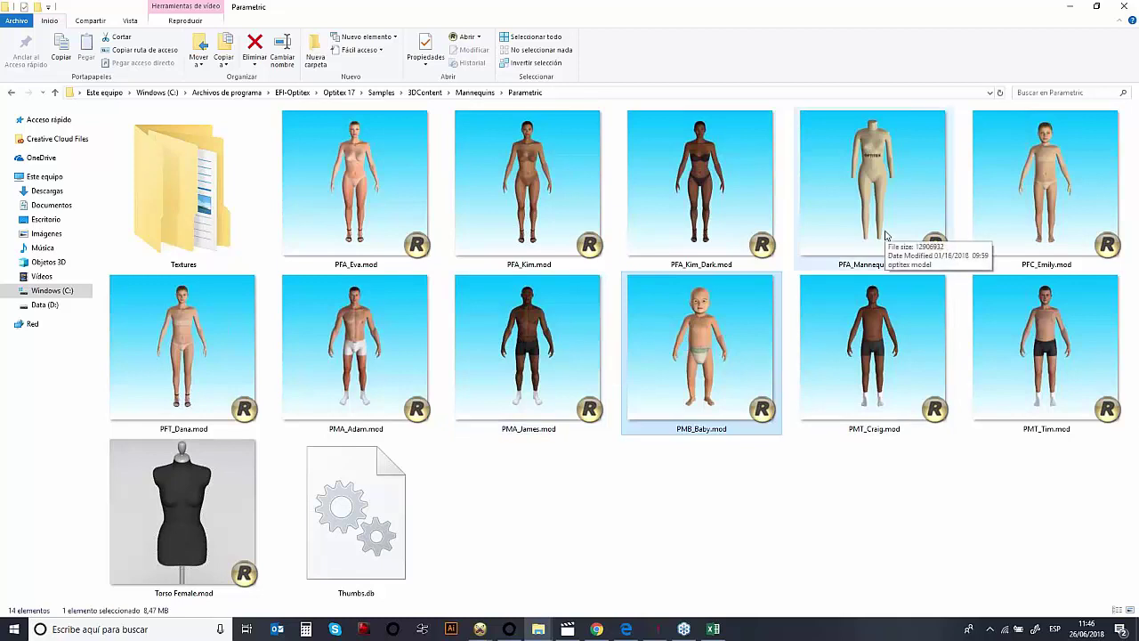
click(877, 202)
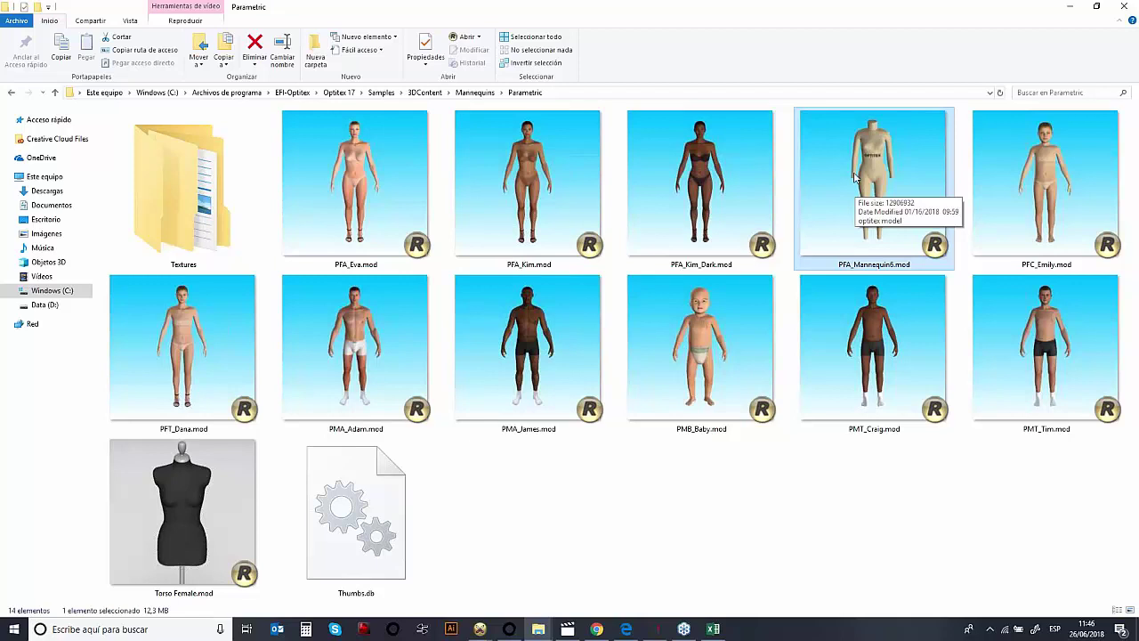
click(1124, 8)
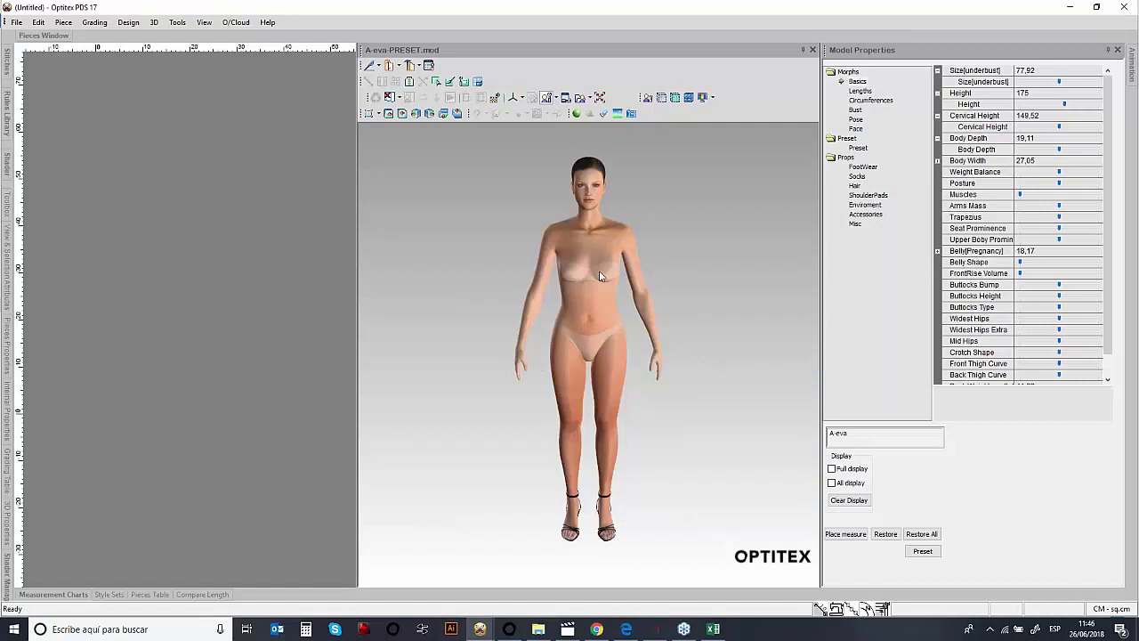
- Reduce the mannequin's underbust size to 76.15 in the basic morphs and shift its posture slightly
mouse_move(651, 352)
mouse_down()
mouse_move(347, 357)
mouse_move(539, 376)
mouse_move(651, 364)
mouse_move(640, 367)
mouse_up()
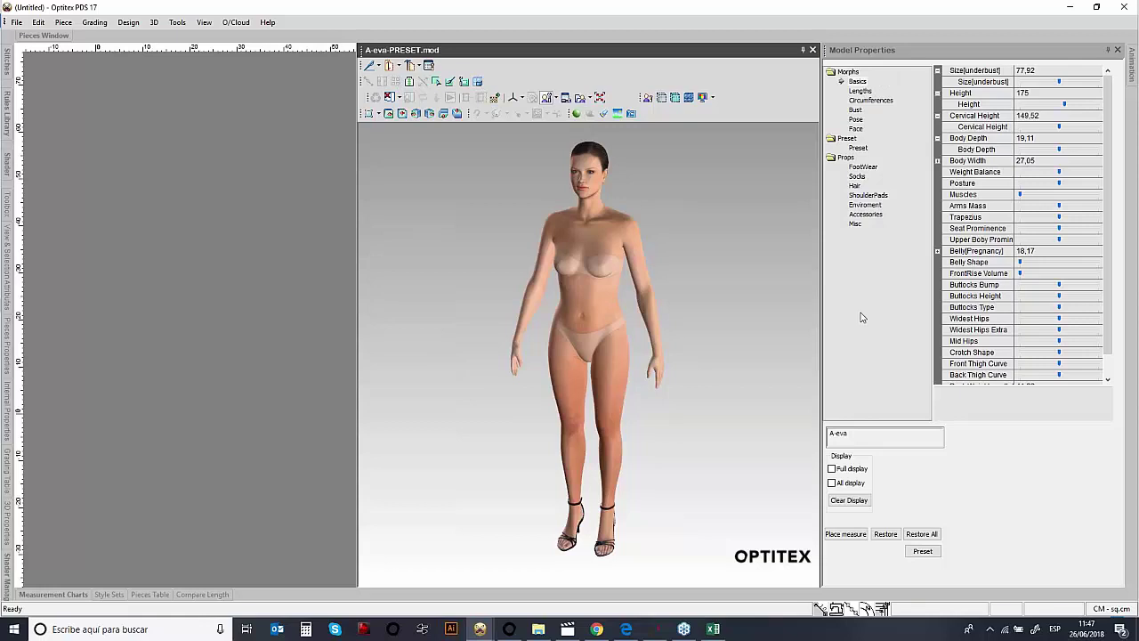
click(856, 82)
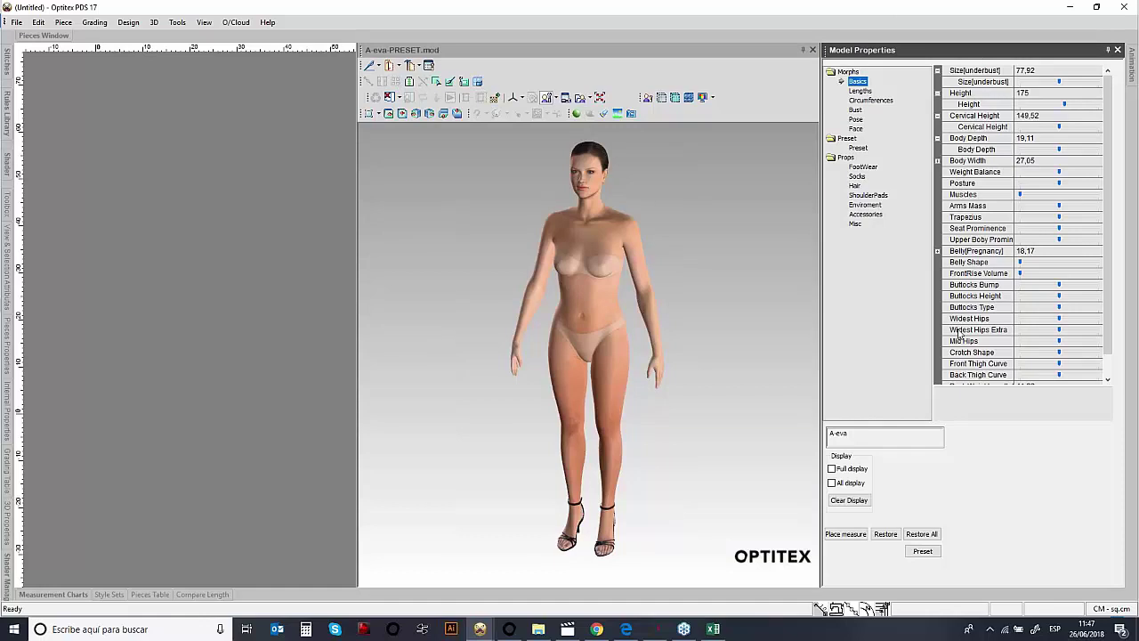
click(967, 86)
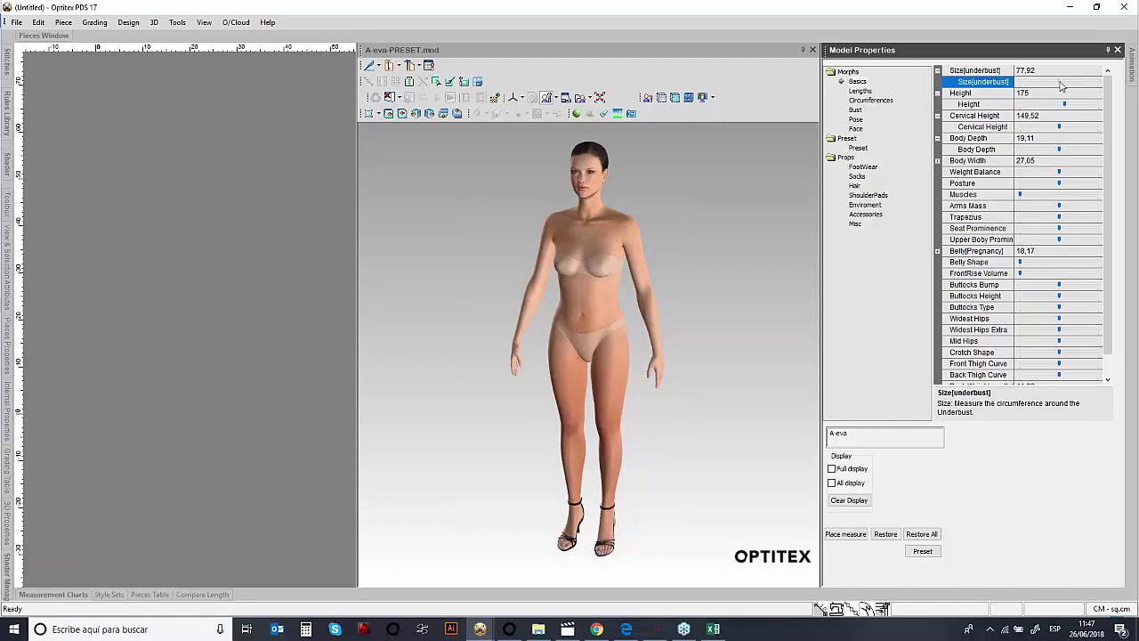
mouse_move(1062, 85)
mouse_down()
mouse_move(1092, 89)
mouse_move(1037, 91)
mouse_move(1071, 90)
mouse_move(1052, 86)
mouse_up()
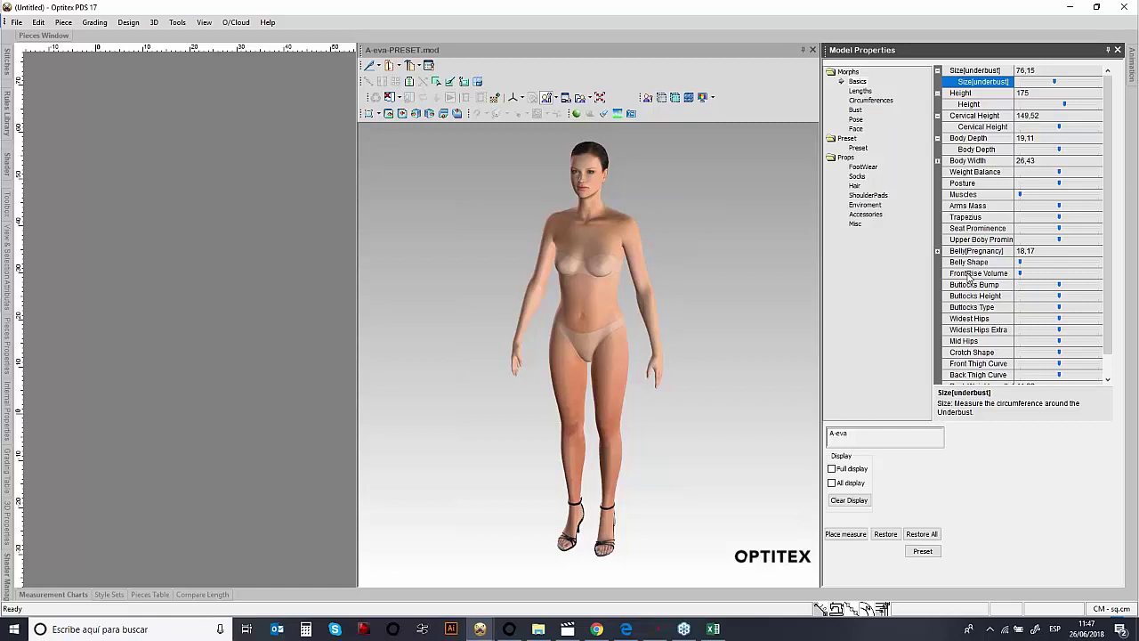
drag(642, 286, 596, 298)
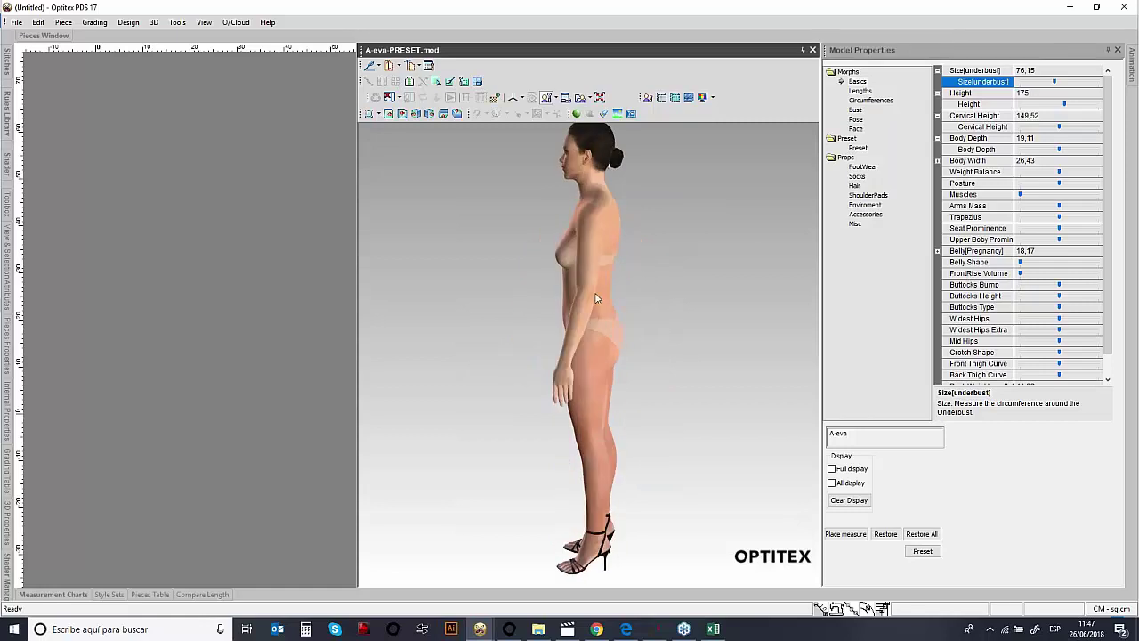
mouse_move(1061, 189)
mouse_down()
mouse_move(1081, 188)
mouse_move(1024, 193)
mouse_move(1069, 194)
mouse_up()
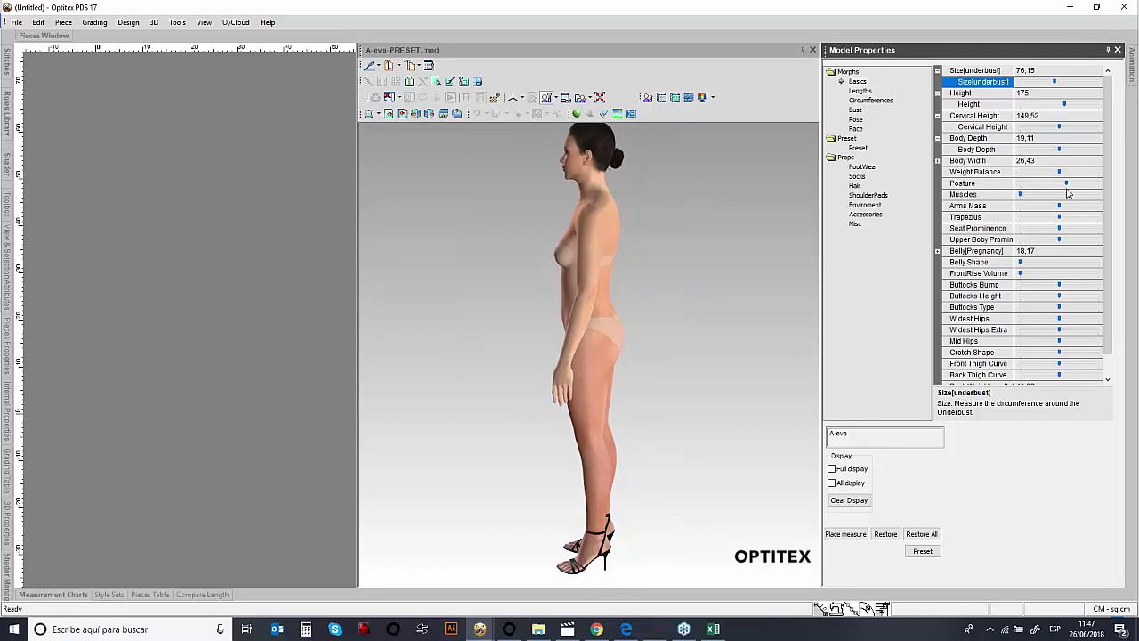
- Adjust the mannequin's inseam slightly in the length morphs
click(868, 93)
drag(600, 294, 739, 290)
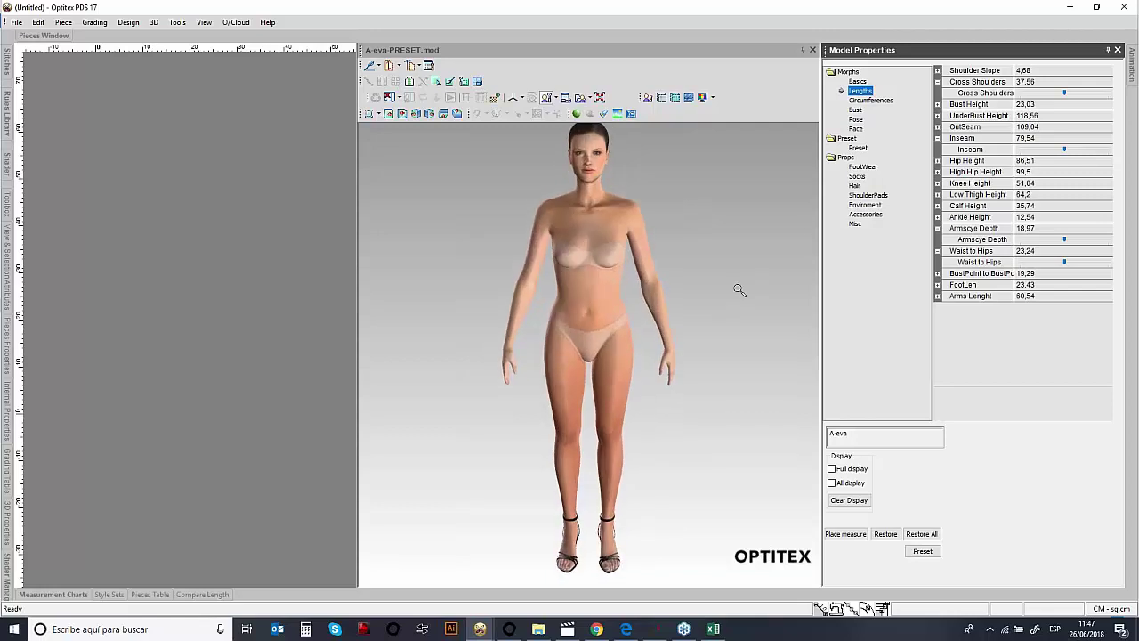
click(971, 141)
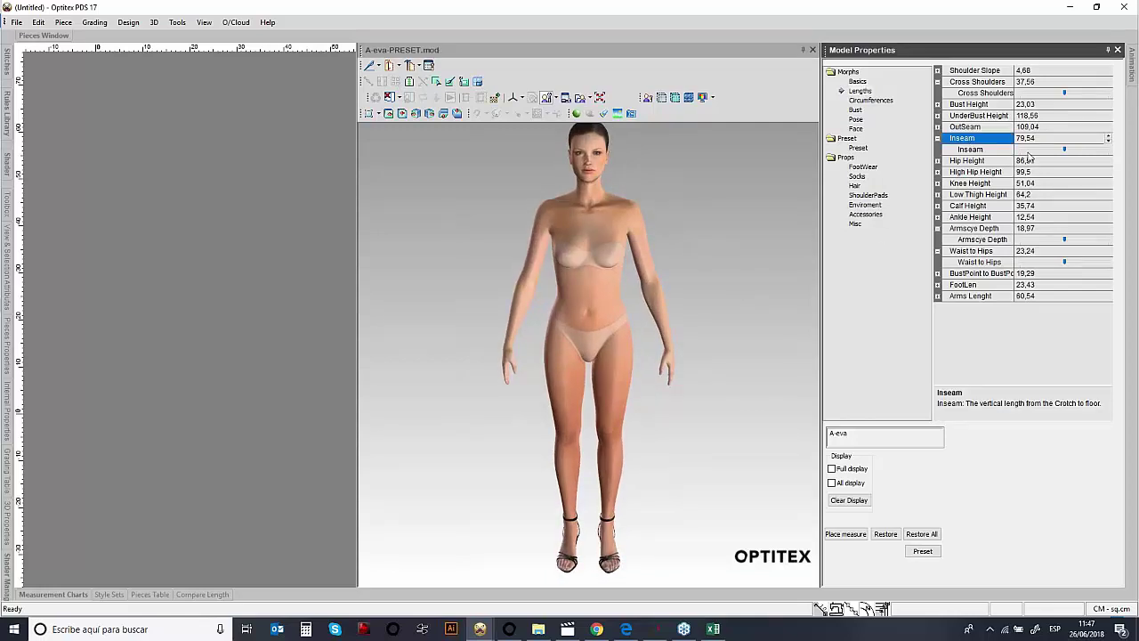
mouse_move(1064, 155)
mouse_down()
mouse_move(1045, 153)
mouse_move(1069, 157)
mouse_move(1061, 150)
mouse_up()
- Reduce the mannequin's waist circumference to 67.28 and its hip circumference to 91.1
click(865, 101)
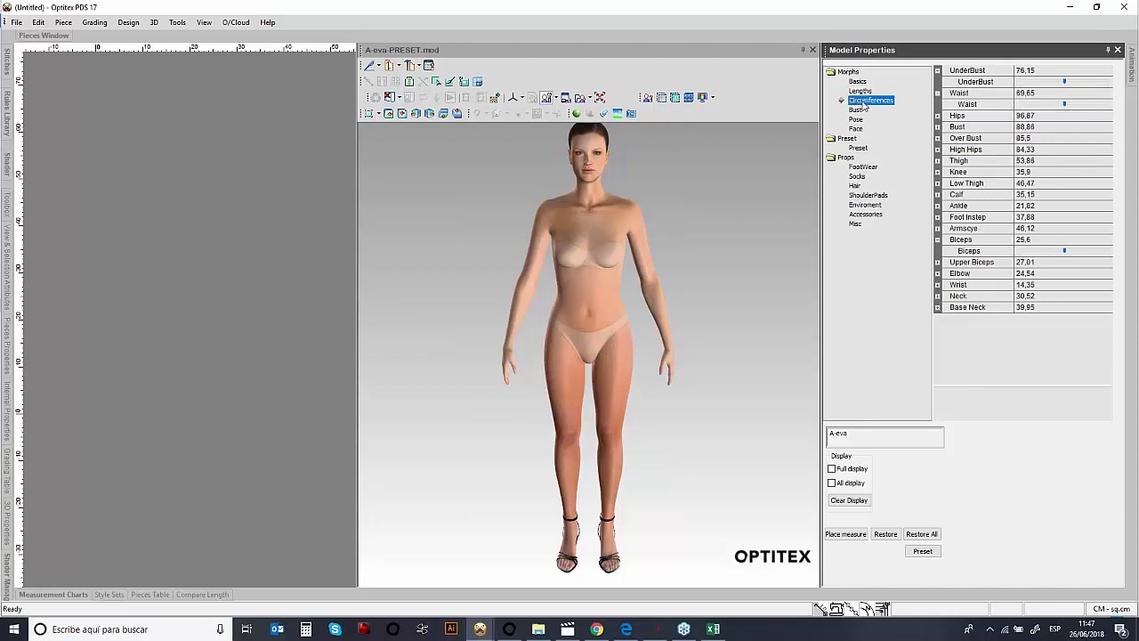
mouse_move(1064, 106)
mouse_down()
mouse_move(1075, 107)
mouse_move(1054, 110)
mouse_up()
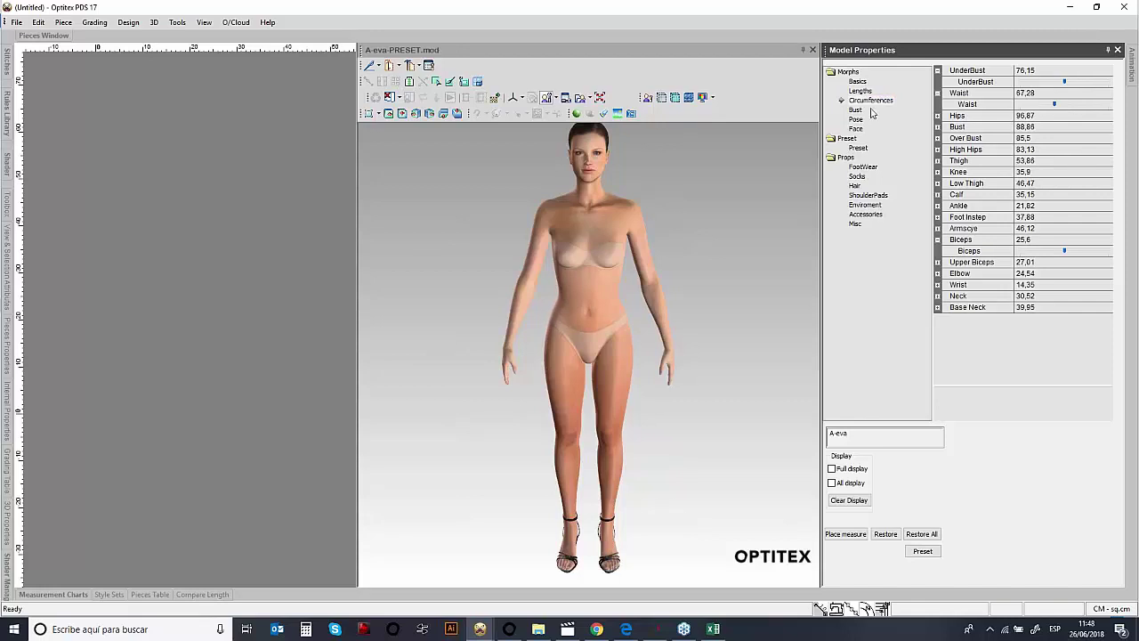
click(937, 116)
mouse_move(1068, 127)
mouse_down()
mouse_move(1079, 130)
mouse_move(1055, 131)
mouse_up()
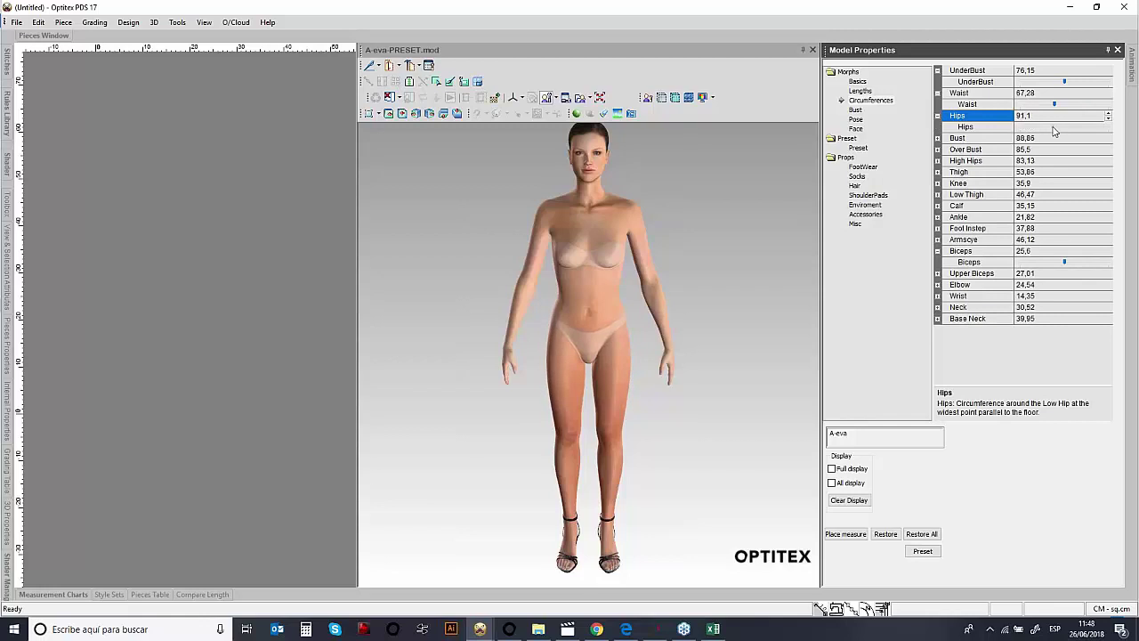
- Raise the mannequin's arms slightly outward and adjust its elbow bend in the pose morphs
click(856, 110)
click(857, 119)
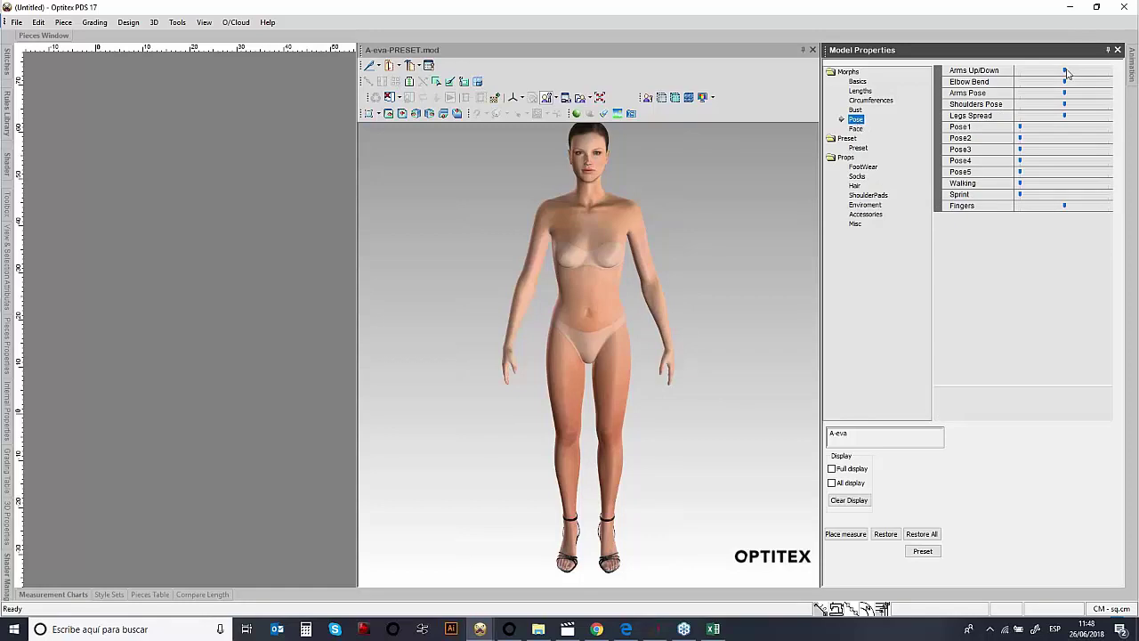
mouse_move(1065, 72)
mouse_down()
mouse_move(1096, 76)
mouse_move(1048, 82)
mouse_move(1074, 81)
mouse_up()
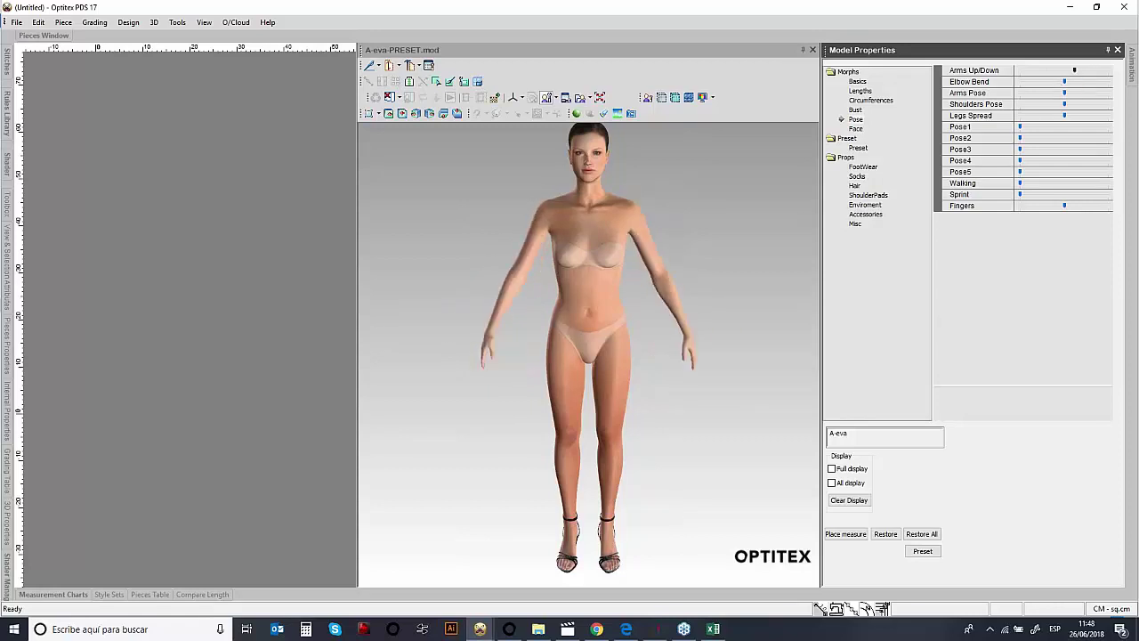
drag(673, 288, 556, 293)
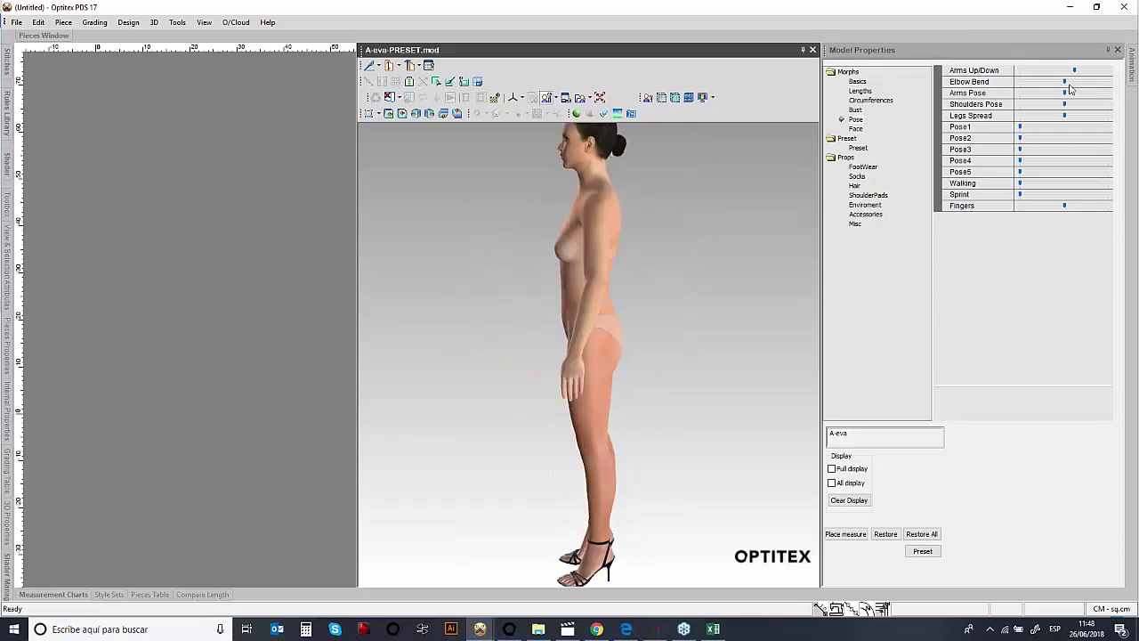
mouse_move(1065, 91)
mouse_down()
mouse_move(1078, 86)
mouse_move(1059, 90)
mouse_up()
drag(557, 359, 703, 351)
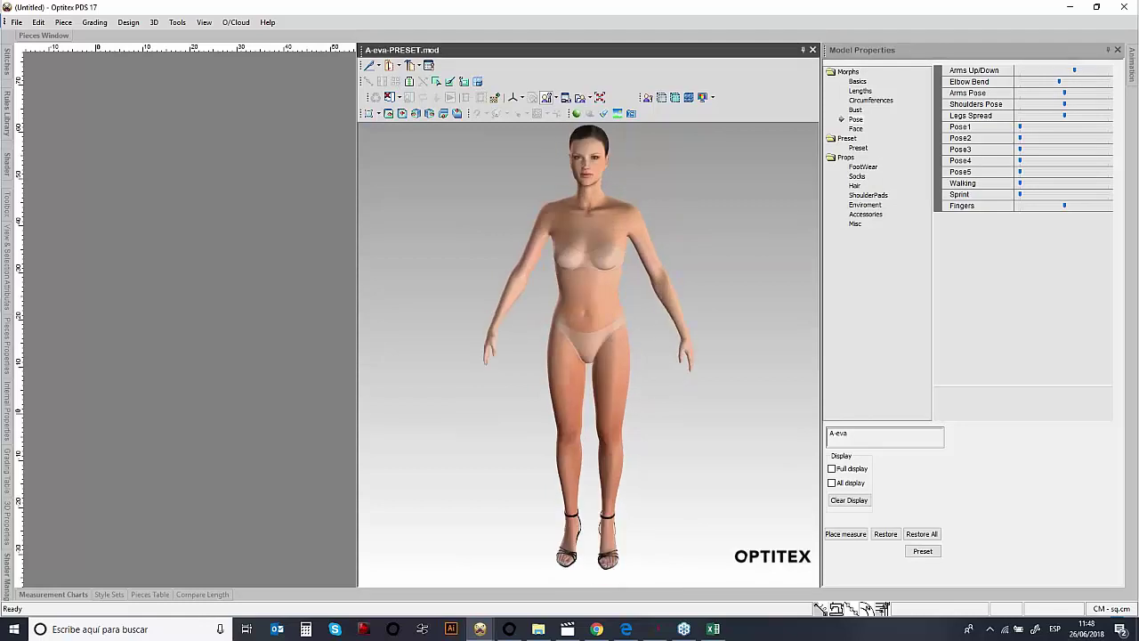
- Try the Pose1 and Sprint poses on the mannequin and reset both to their minimum
click(1023, 132)
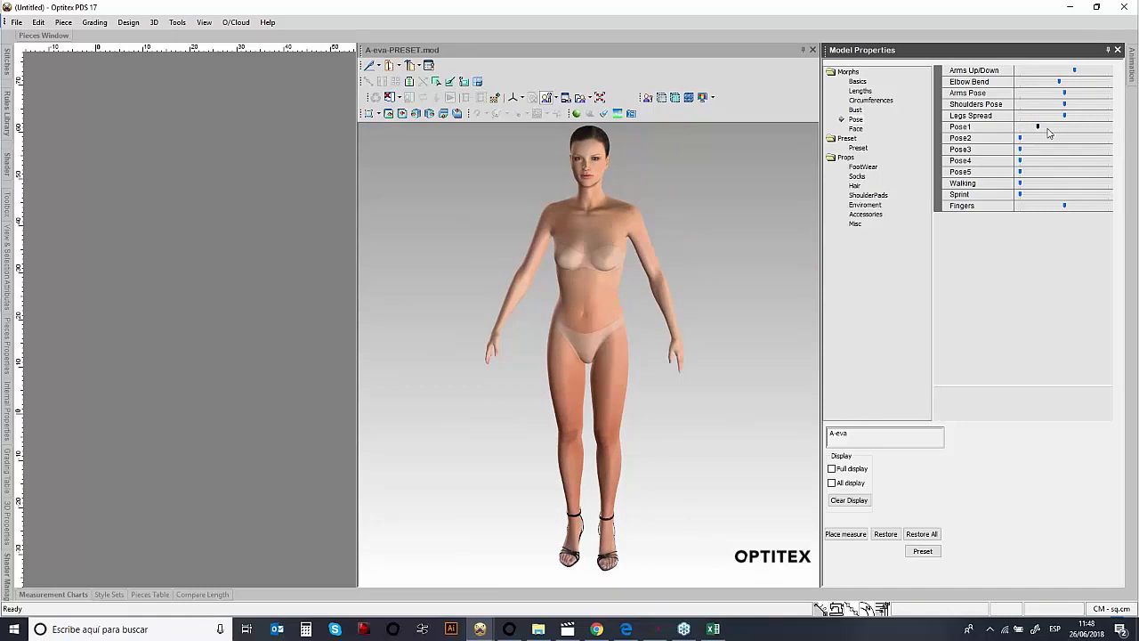
click(1015, 134)
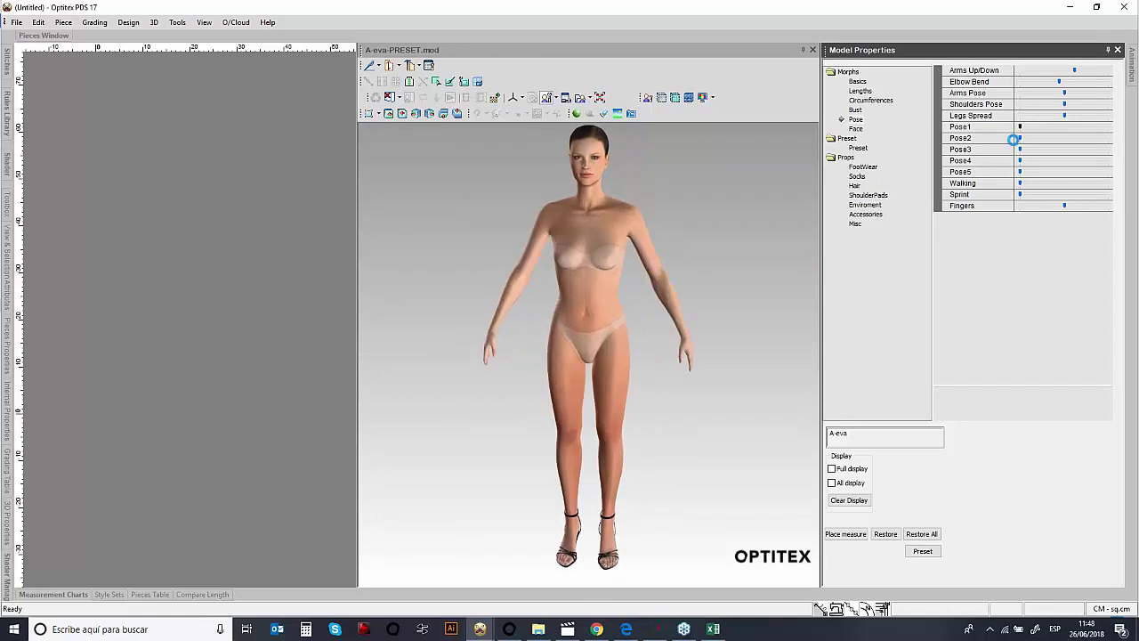
drag(1023, 147, 1006, 149)
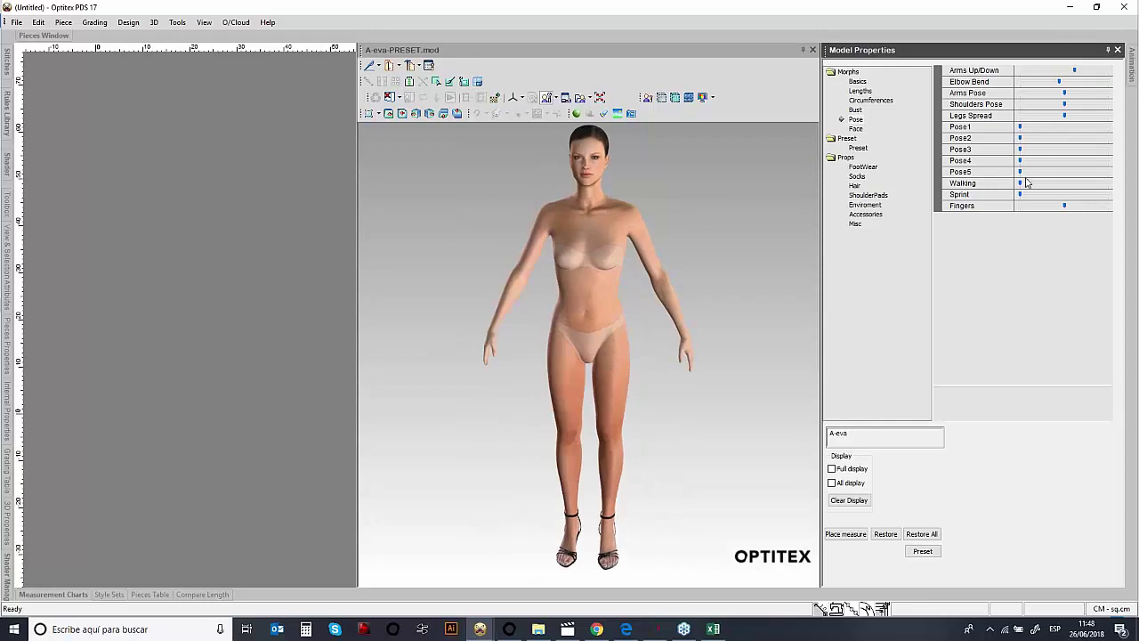
drag(1022, 189, 1065, 194)
mouse_move(638, 386)
mouse_down()
mouse_move(537, 393)
mouse_move(630, 406)
mouse_up()
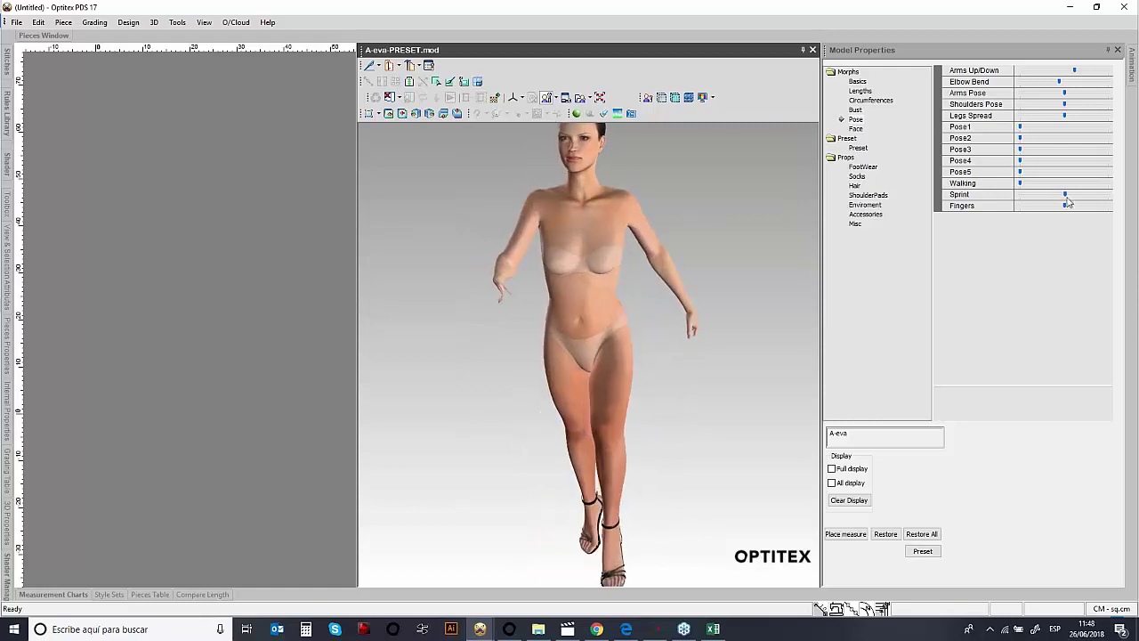
drag(1064, 195, 1010, 195)
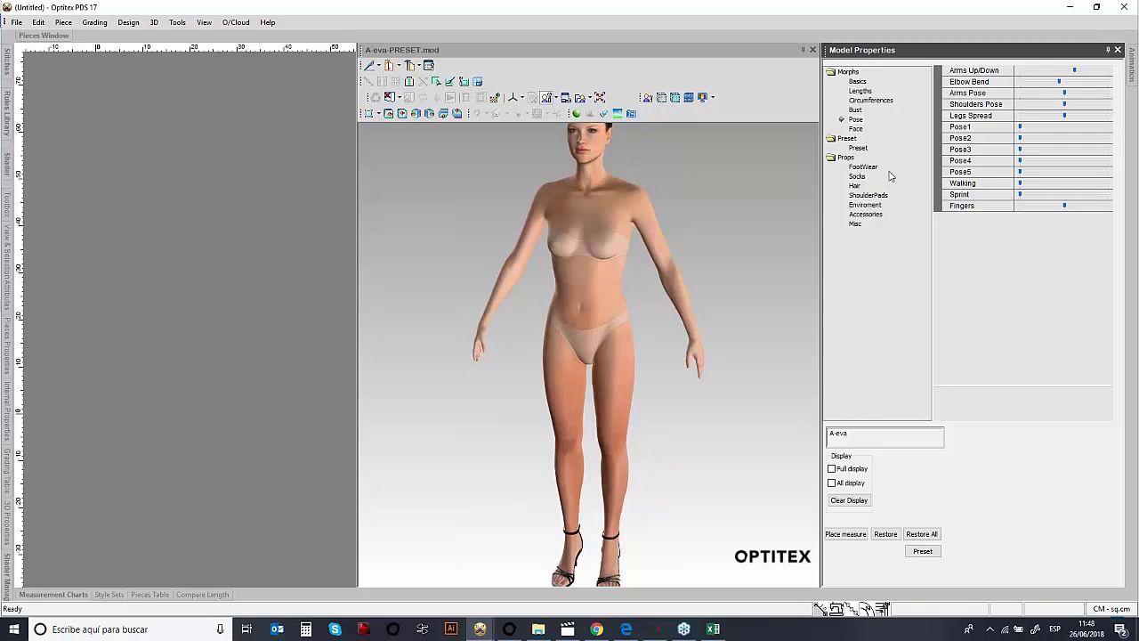
- Replace the mannequin's Night Shoes with the Elegant footwear
scroll(588, 308, down, 2)
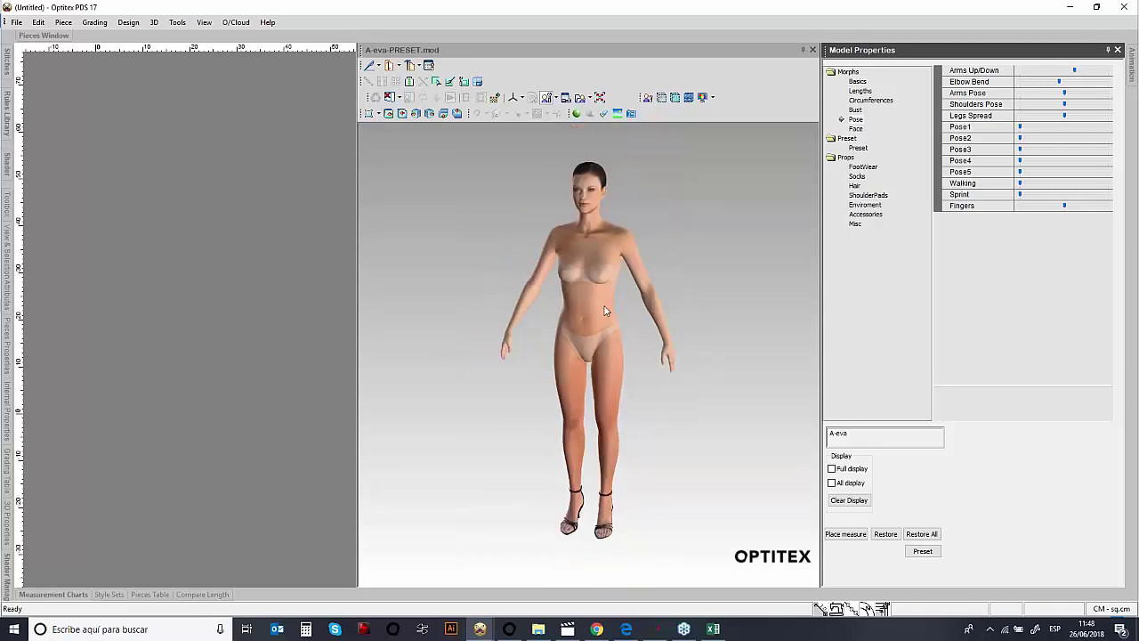
click(857, 167)
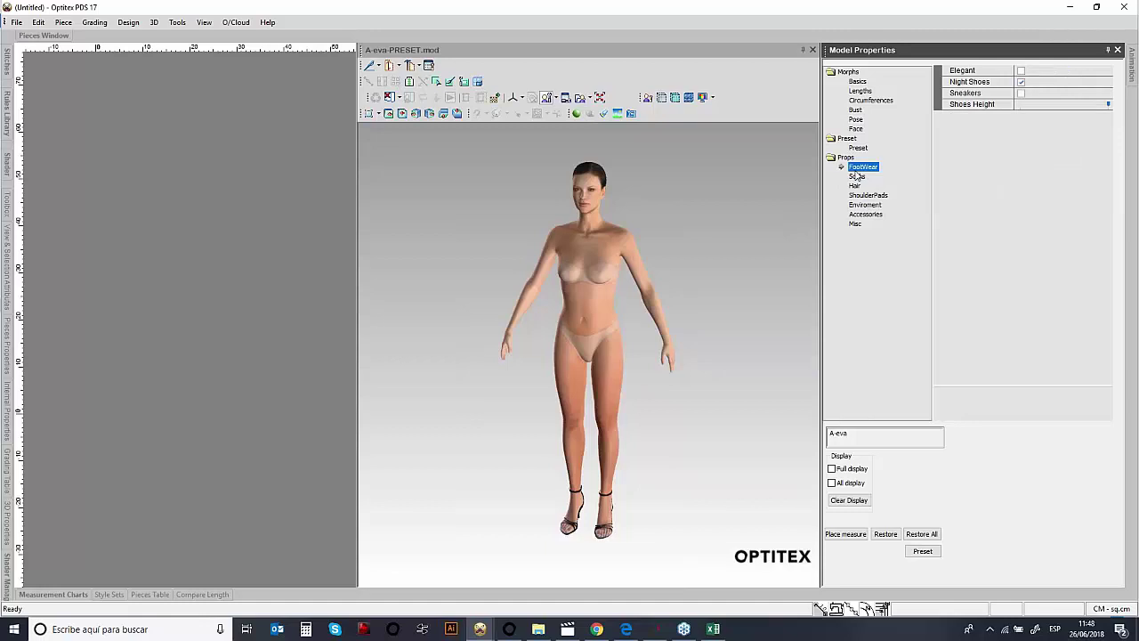
click(1022, 82)
click(1024, 73)
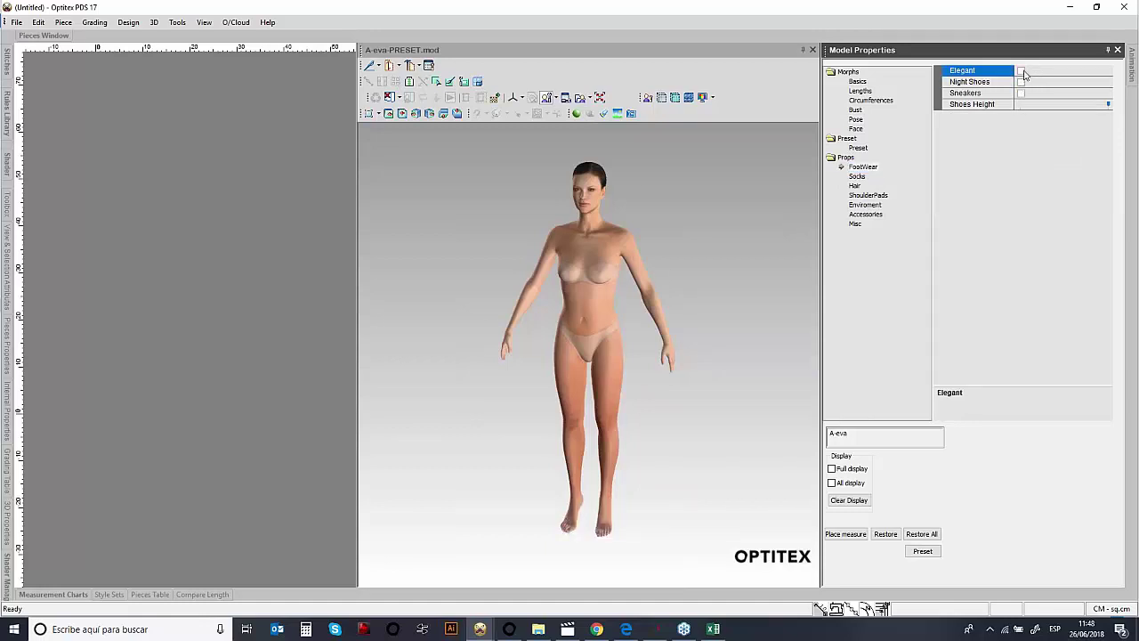
click(1021, 71)
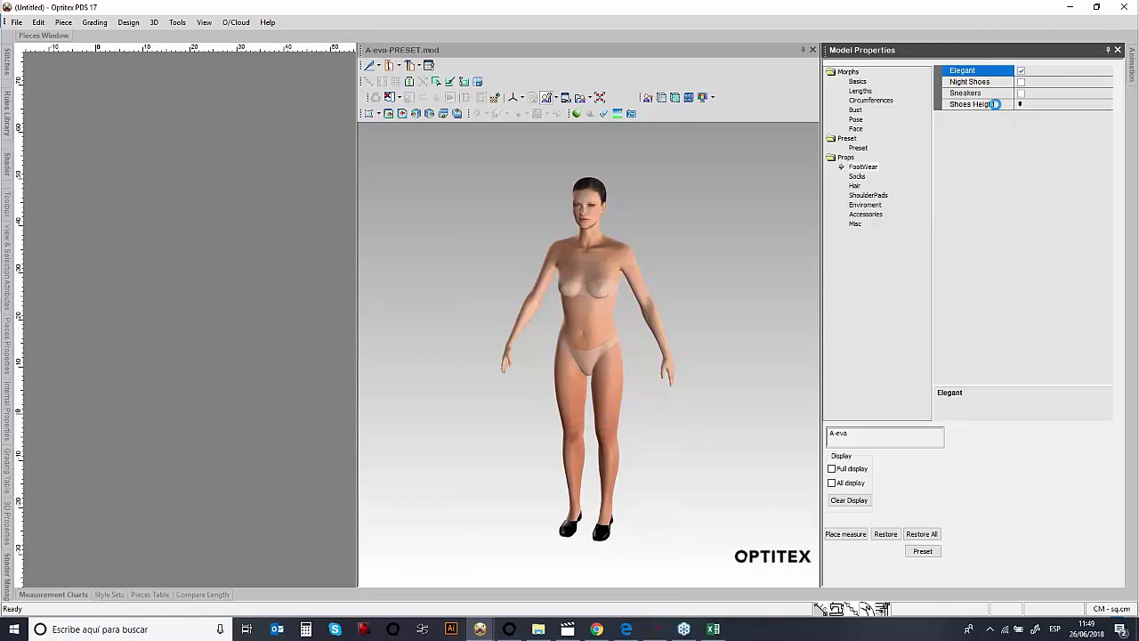
- Switch the mannequin's footwear from Elegant to Sneakers and inspect it from the front
click(1022, 93)
click(1022, 93)
click(1024, 73)
mouse_move(620, 478)
mouse_down()
mouse_move(495, 463)
mouse_move(638, 468)
mouse_up()
click(638, 469)
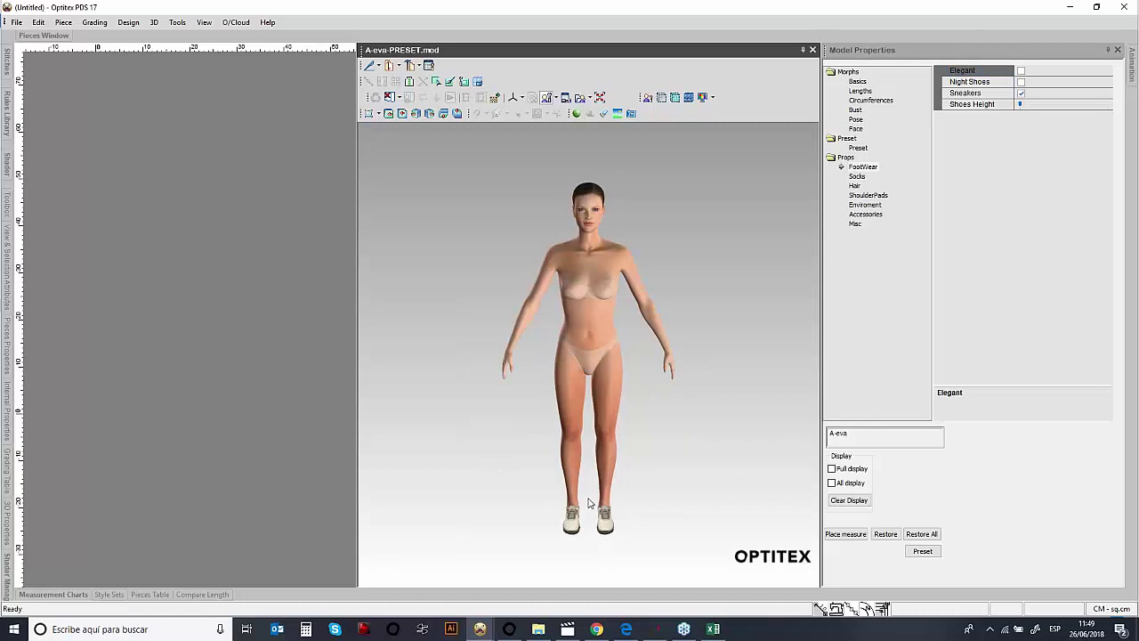
- Try shoulder pads on the mannequin with a reduced Size and Edge, and remove them again
click(874, 197)
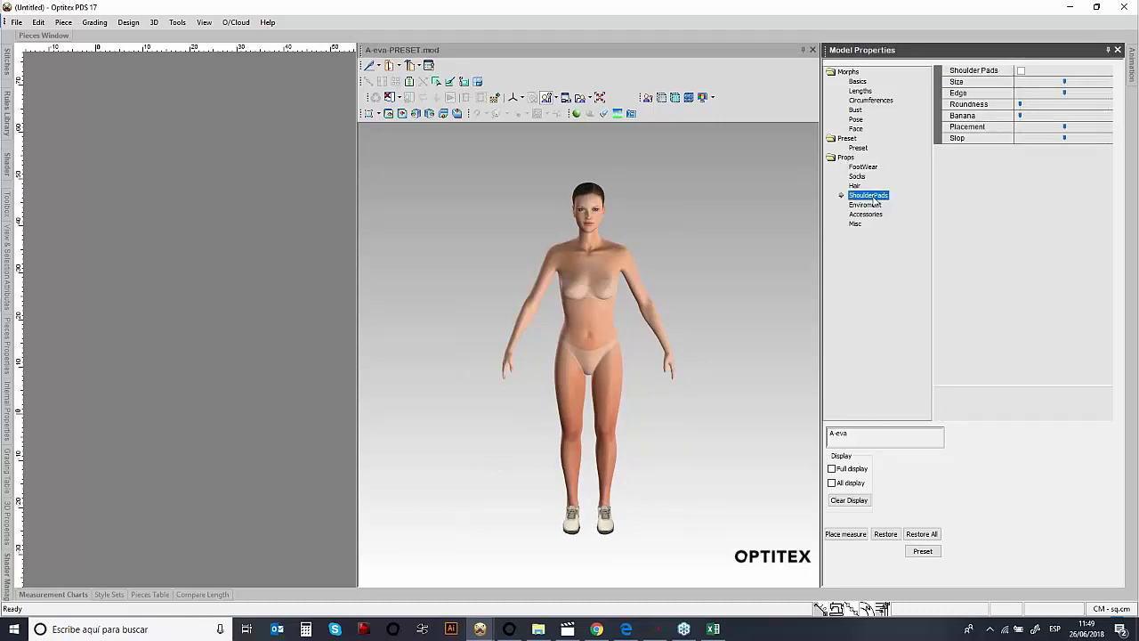
click(1021, 71)
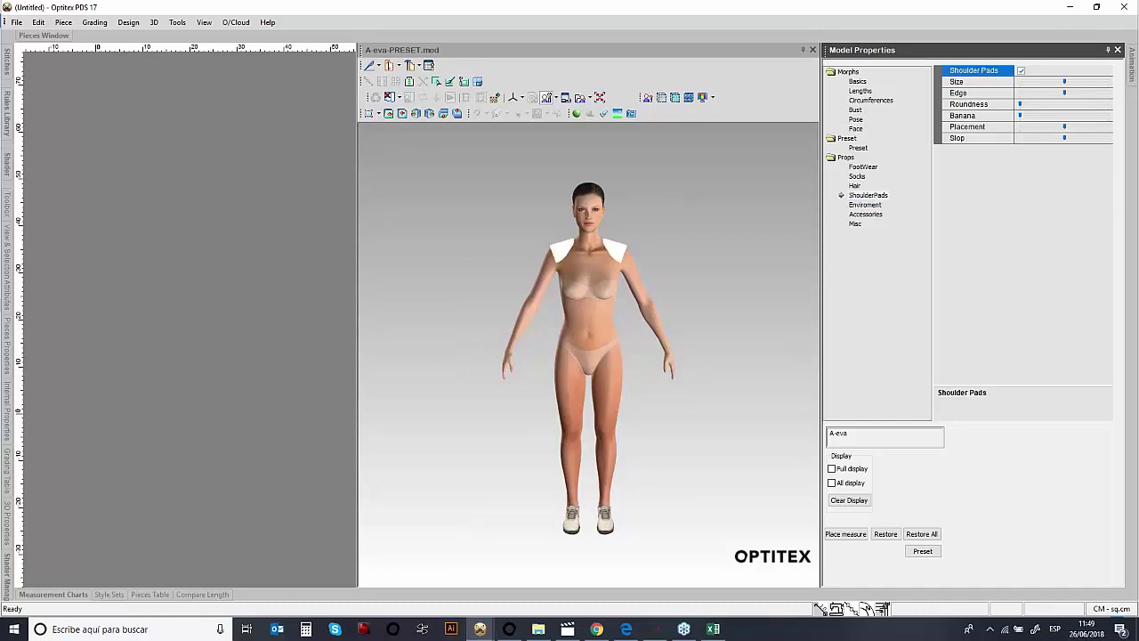
mouse_move(1064, 82)
mouse_down()
mouse_move(1087, 84)
mouse_move(1059, 83)
mouse_move(1088, 100)
mouse_move(1049, 98)
mouse_up()
click(1021, 72)
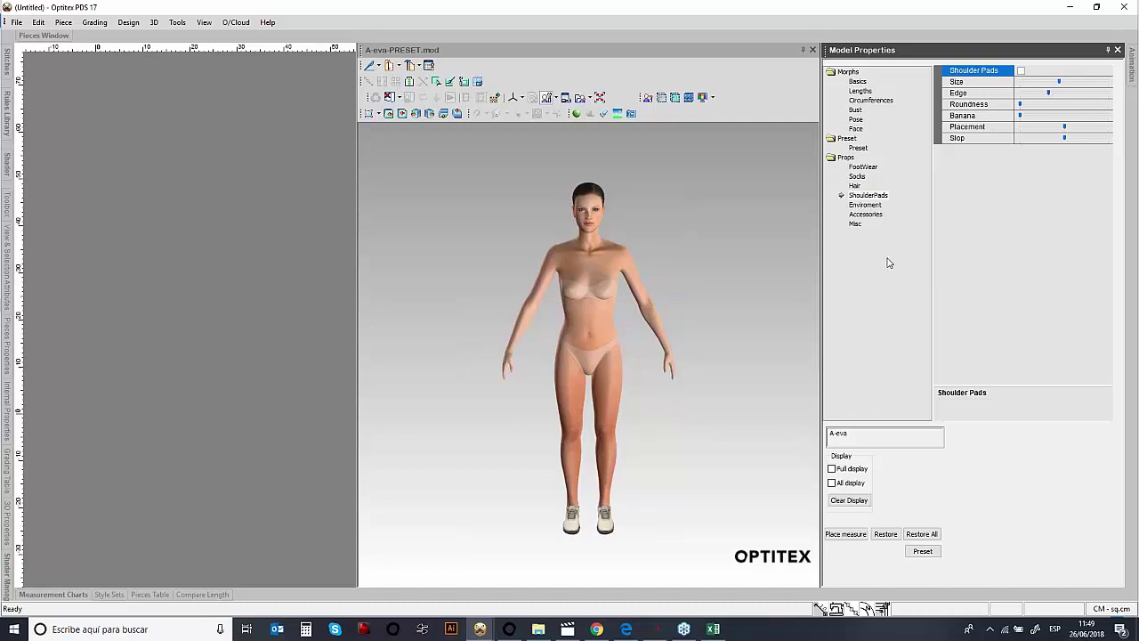
- Apply the saved Size12 preset to the mannequin and view the body from different angles
click(857, 148)
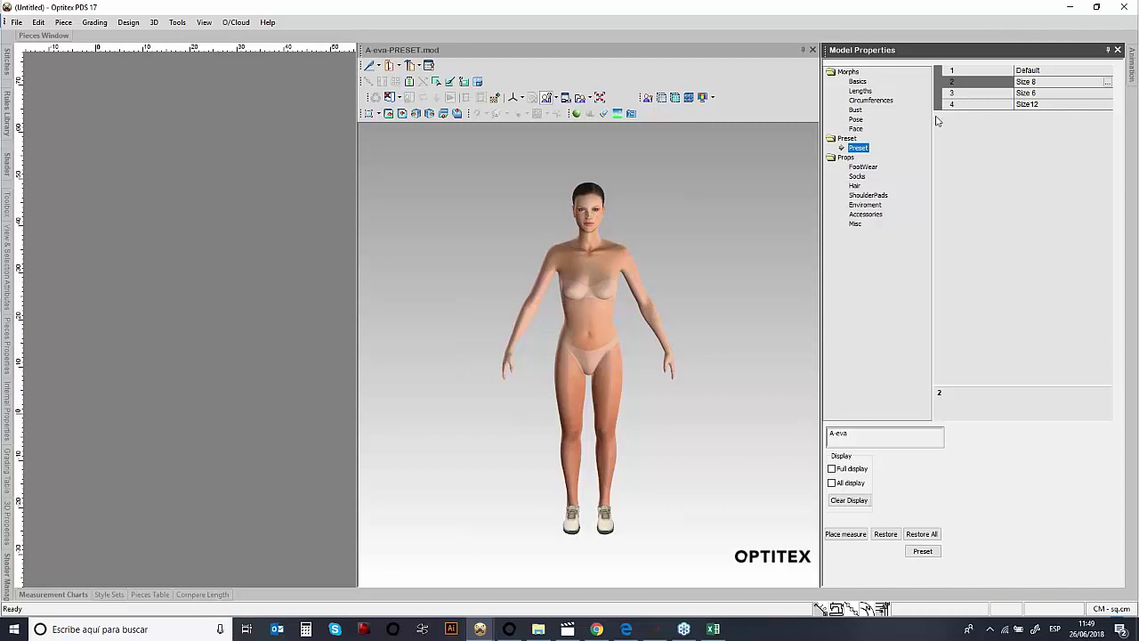
mouse_move(648, 325)
mouse_down()
mouse_move(614, 326)
mouse_move(631, 330)
mouse_up()
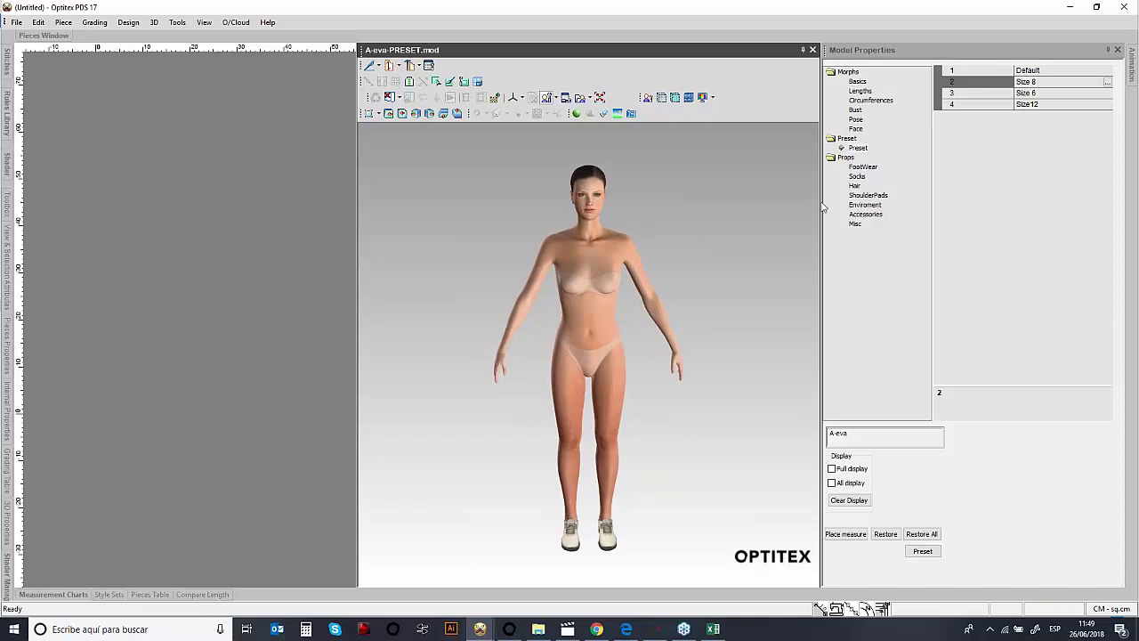
click(964, 107)
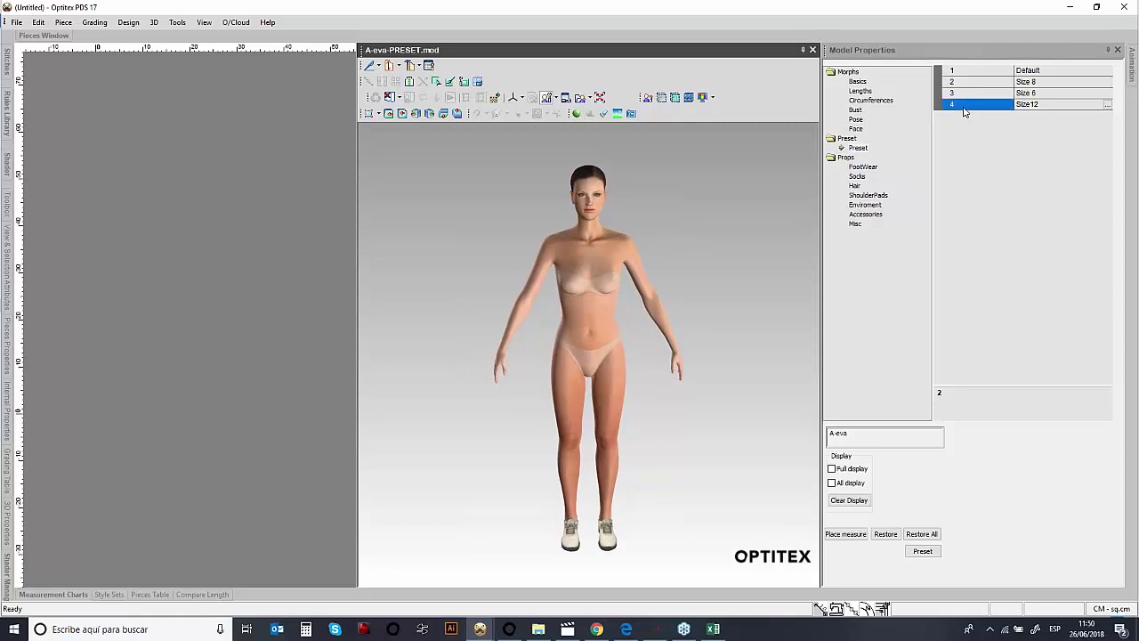
drag(665, 332, 405, 356)
- Apply the Size 6 preset to the mannequin and view the slimmer body from several angles
click(1039, 95)
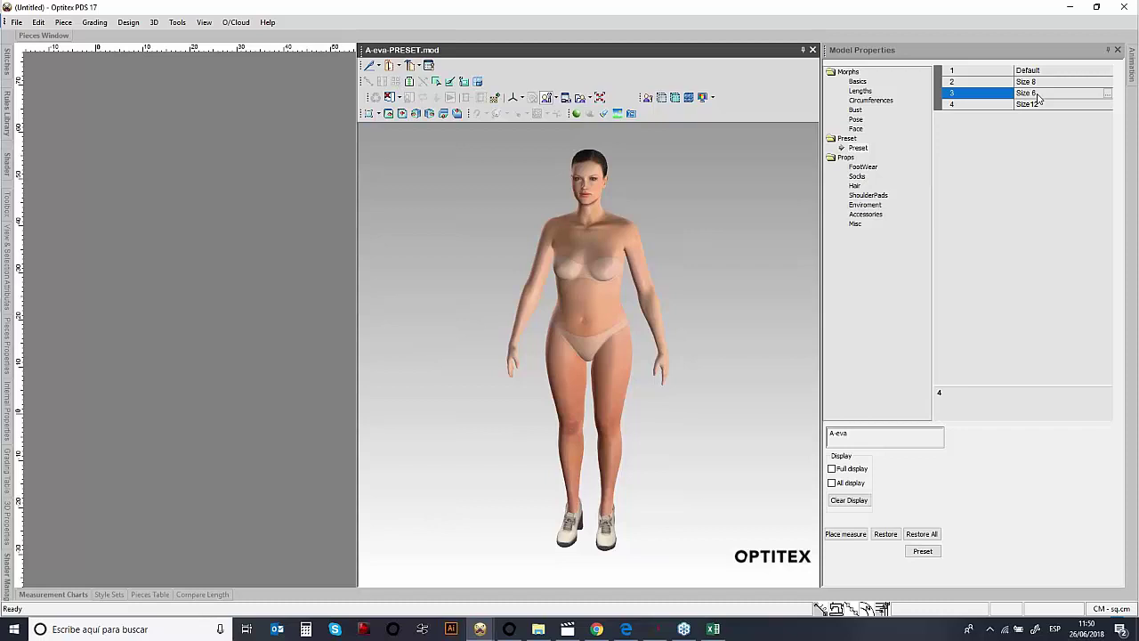
double_click(997, 93)
drag(628, 338, 603, 328)
click(603, 327)
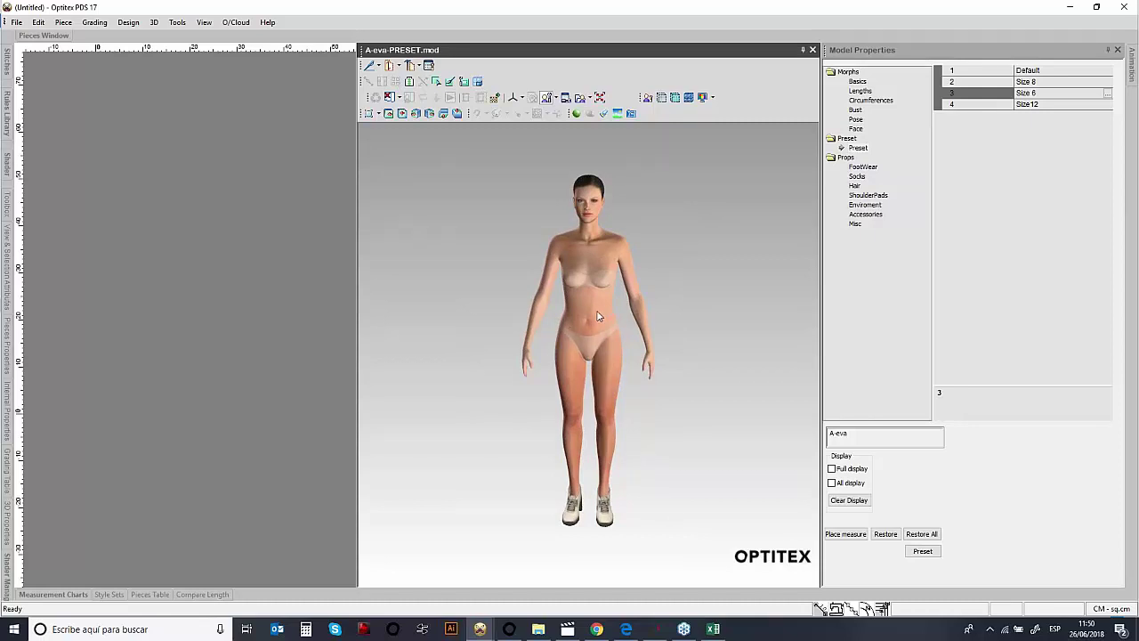
drag(571, 326, 600, 322)
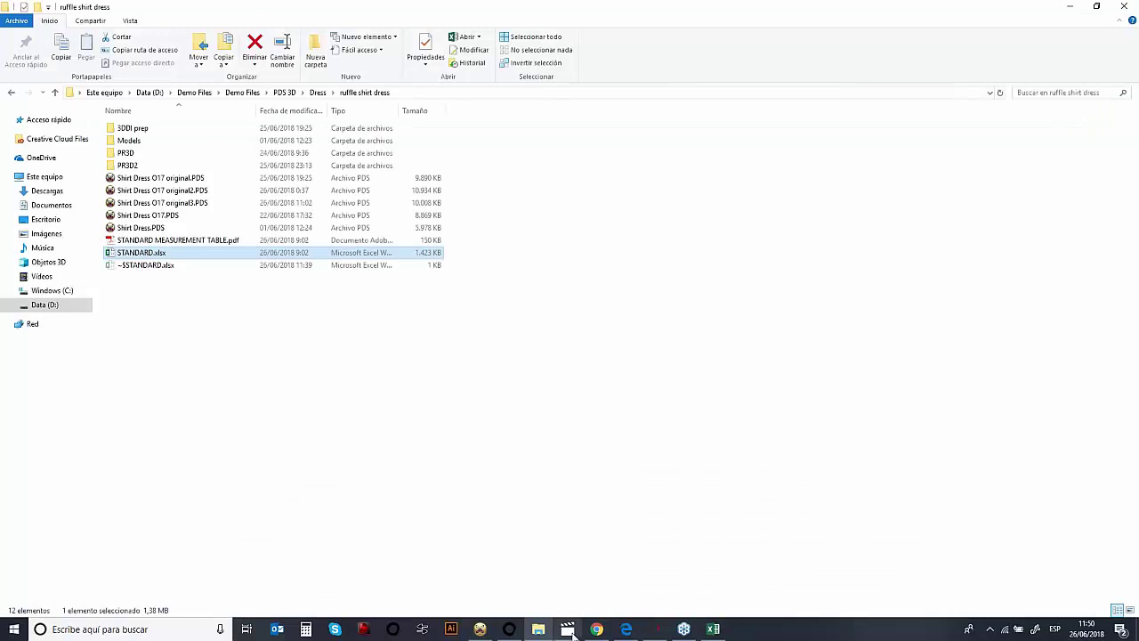
- Switch to the video player and play the animation of the mannequin in the red dress
mouse_move(570, 632)
click(563, 559)
double_click(559, 134)
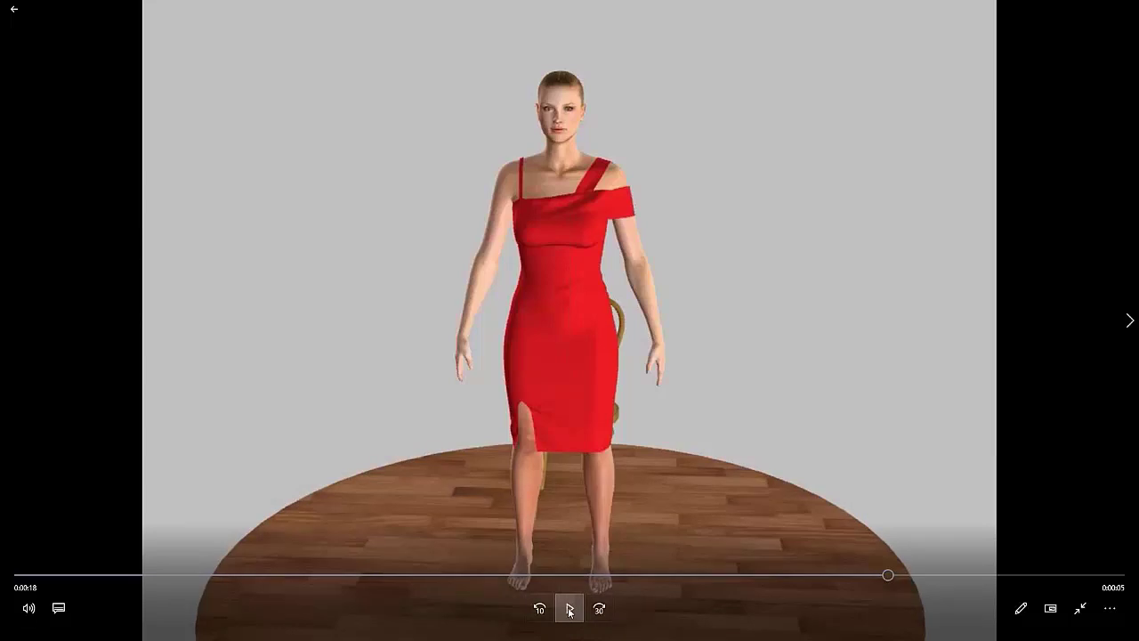
- Play the dress animation through to the end, close the video player and switch back to Optitex PDS
click(570, 610)
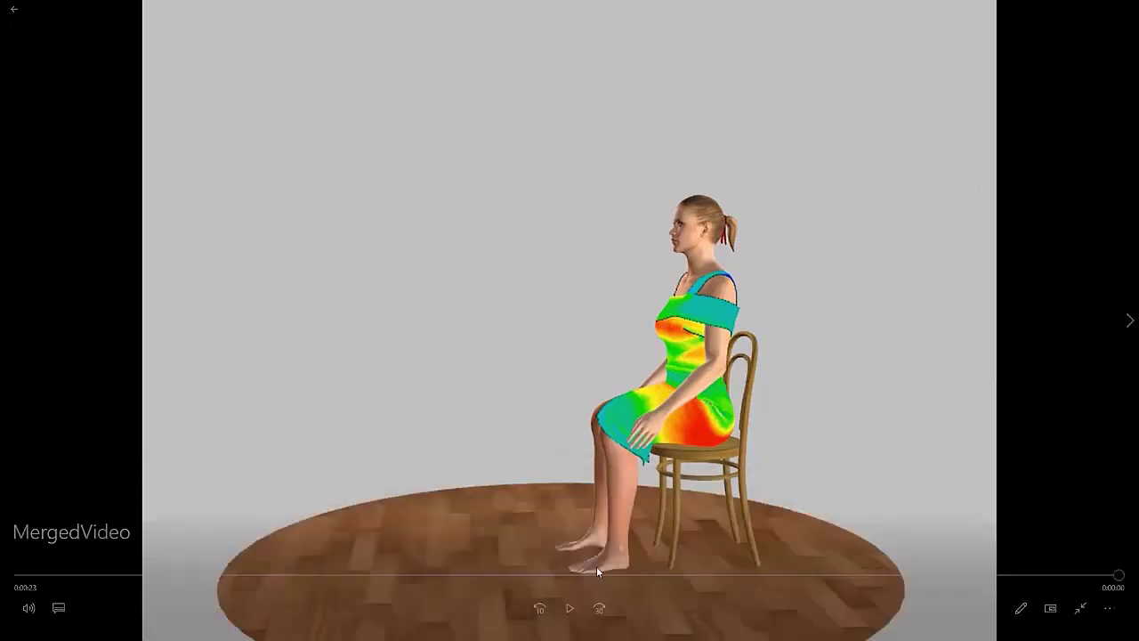
key(super)
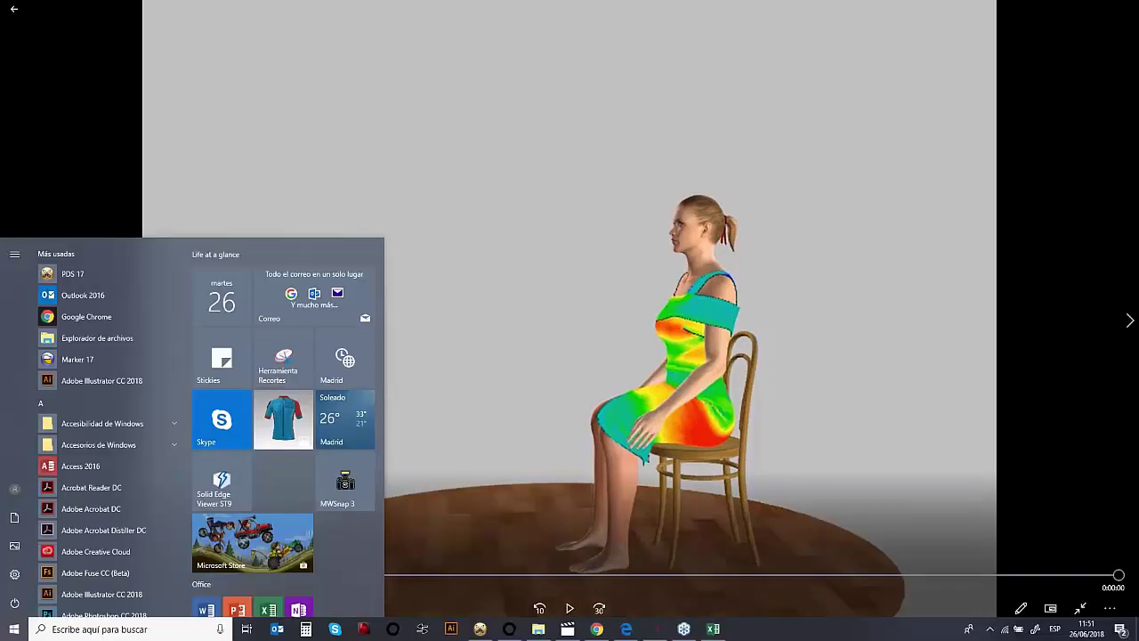
right_click(568, 629)
click(534, 604)
click(480, 629)
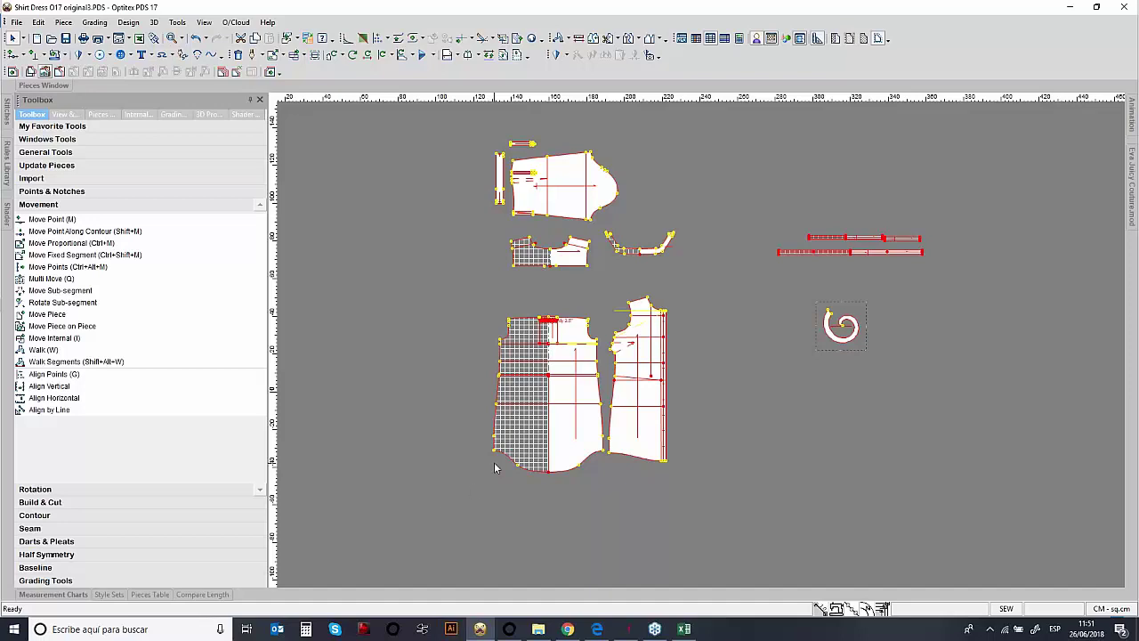
- Open the 3D properties of the FRONT LFT piece and look through its available Location options
click(559, 470)
click(632, 456)
click(208, 115)
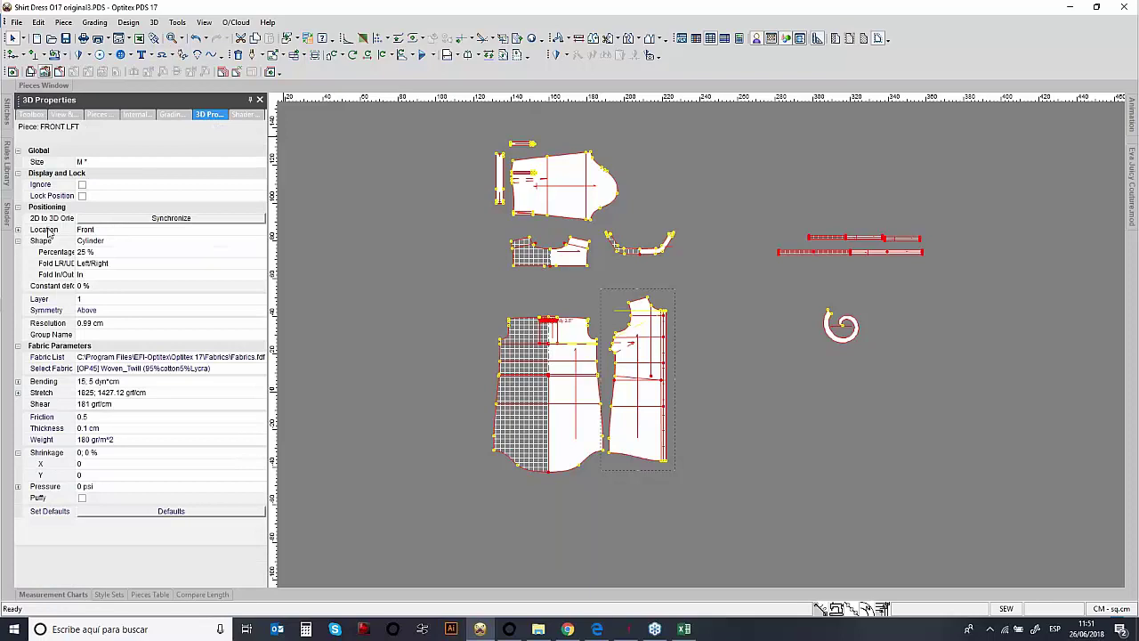
click(124, 233)
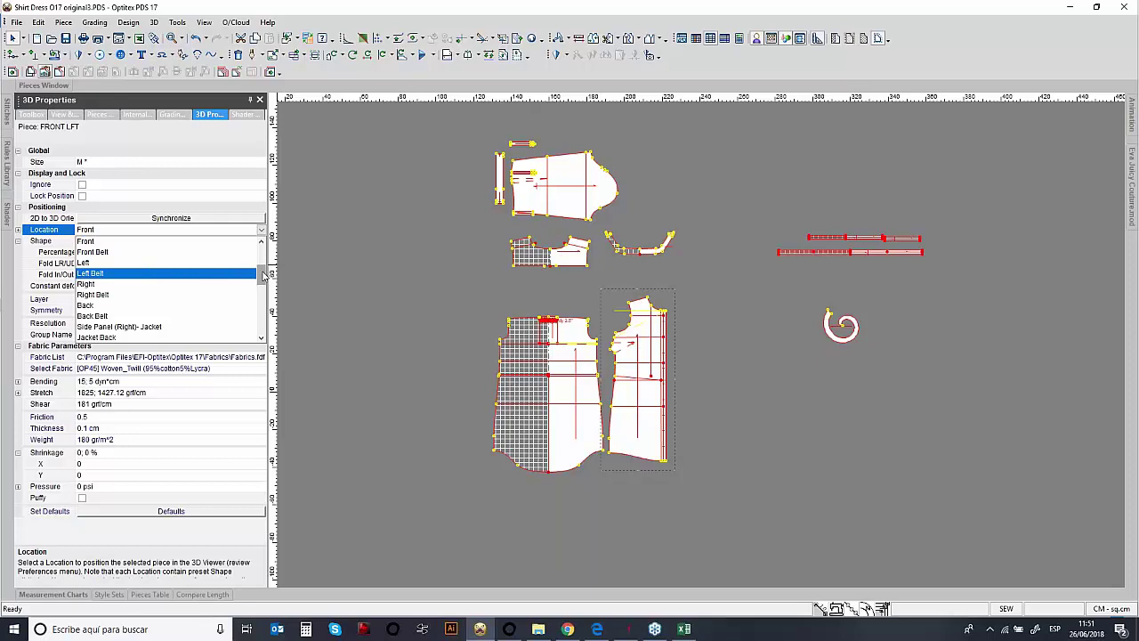
mouse_move(264, 276)
mouse_down()
mouse_move(262, 317)
mouse_move(260, 254)
mouse_up()
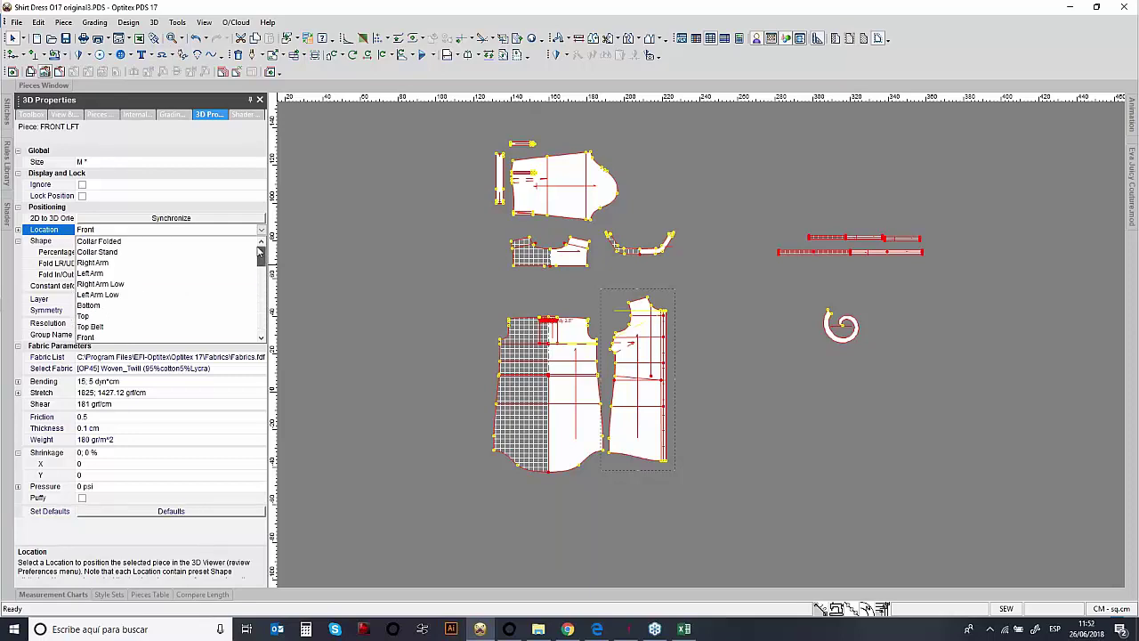
- Check the Location setting of the SLEEVE piece in its 3D properties
click(560, 204)
click(561, 205)
click(151, 229)
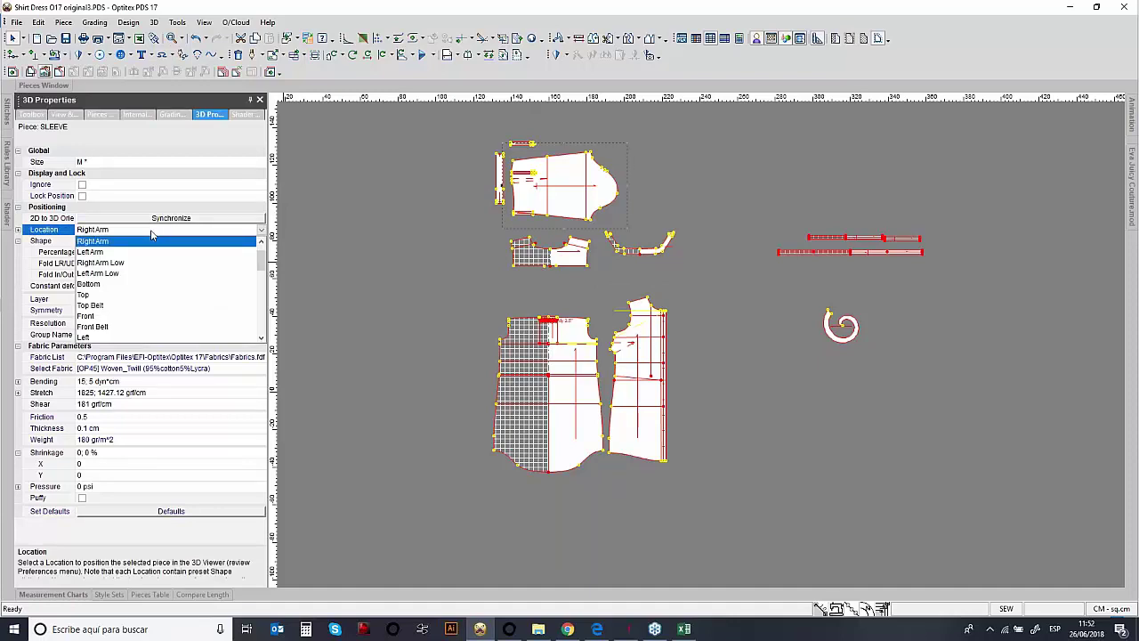
click(466, 270)
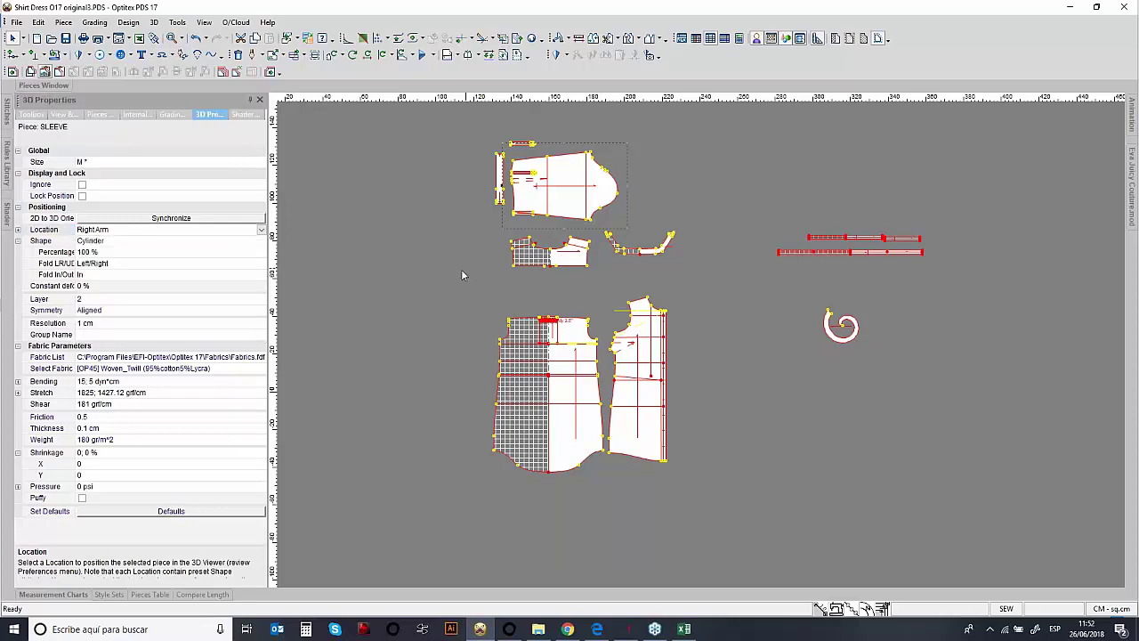
- Look through the fabrics available for the sleeve and examine its Weight and Thickness parameters
click(233, 370)
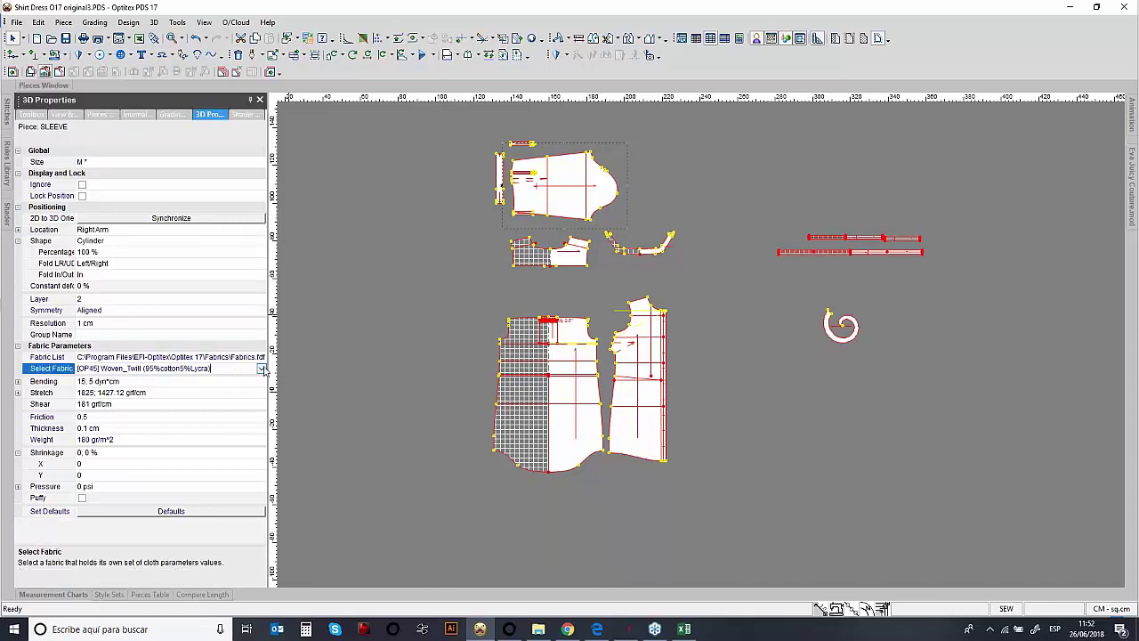
click(261, 368)
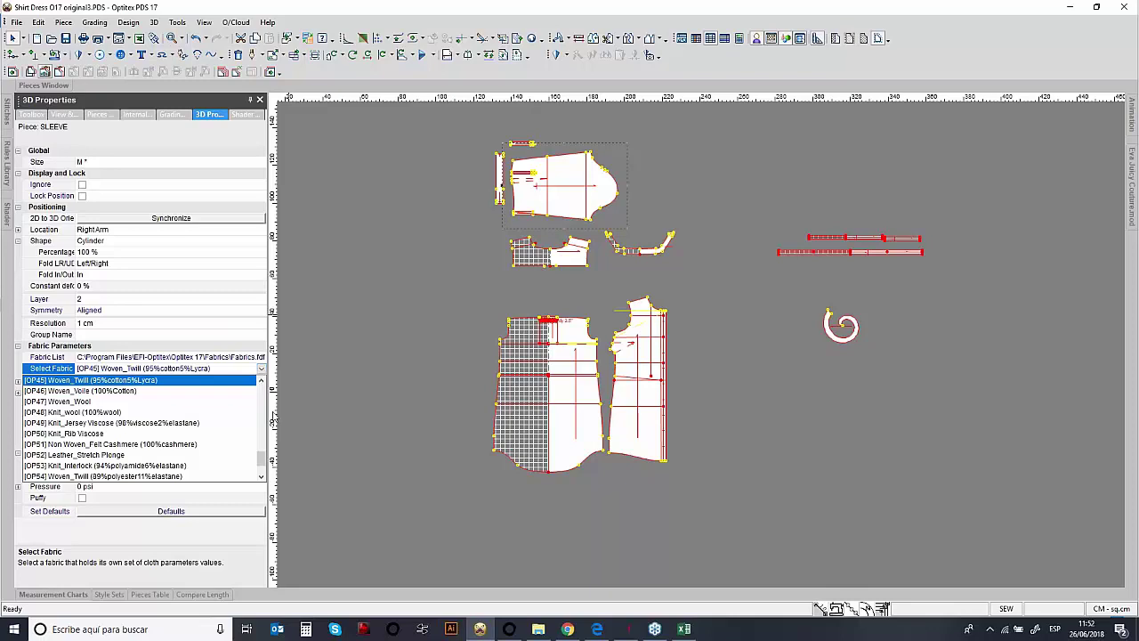
mouse_move(261, 459)
mouse_down()
mouse_move(260, 393)
mouse_move(256, 474)
mouse_up()
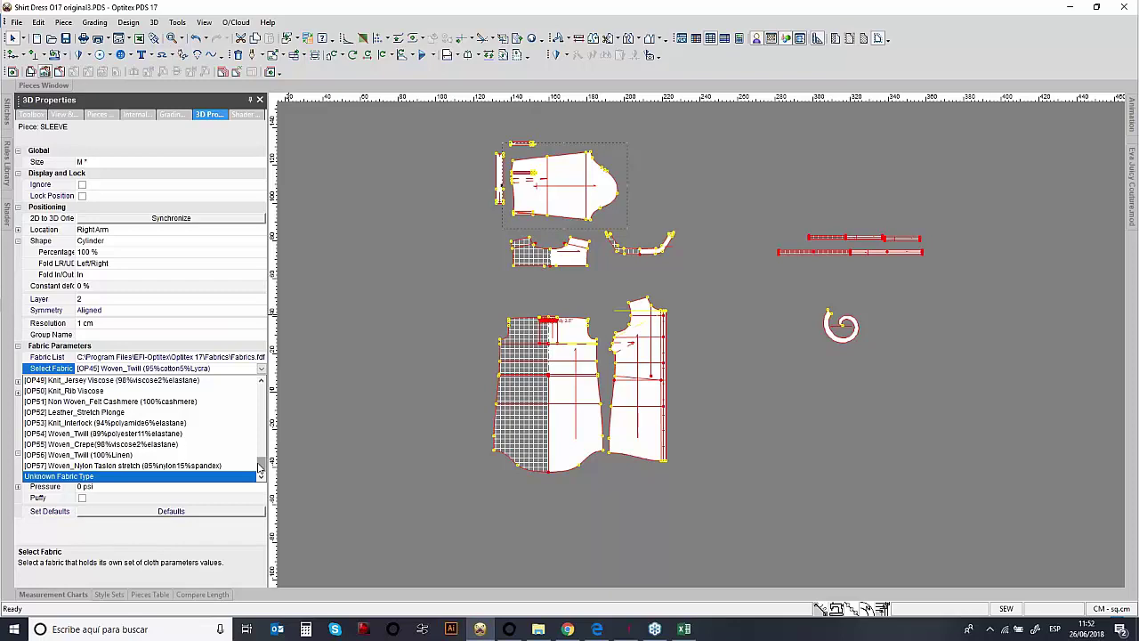
click(337, 455)
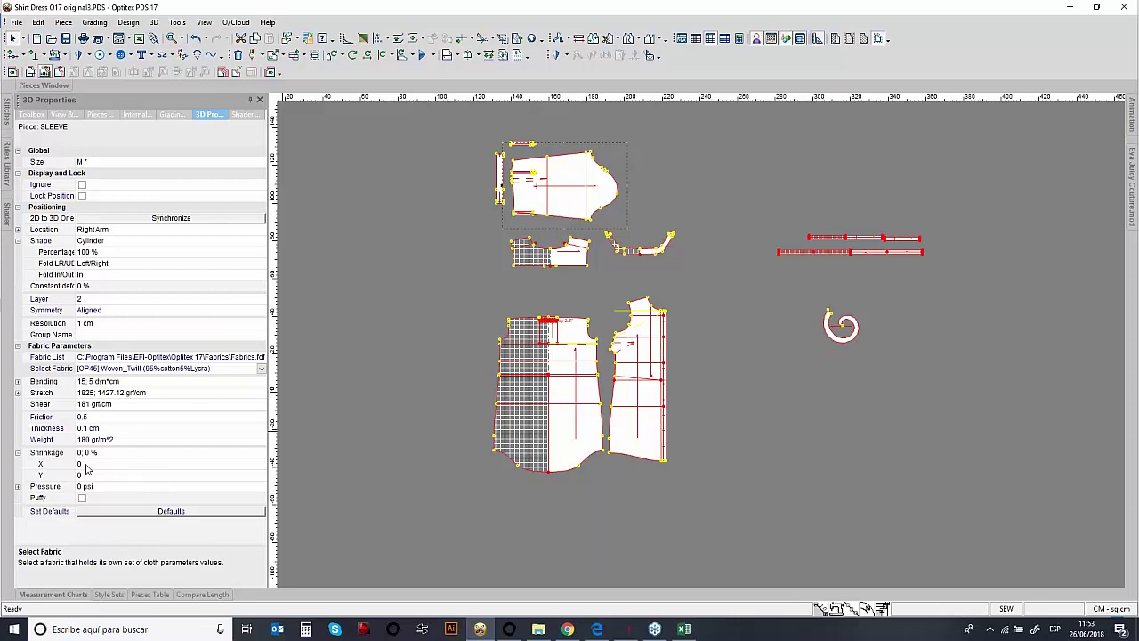
click(133, 440)
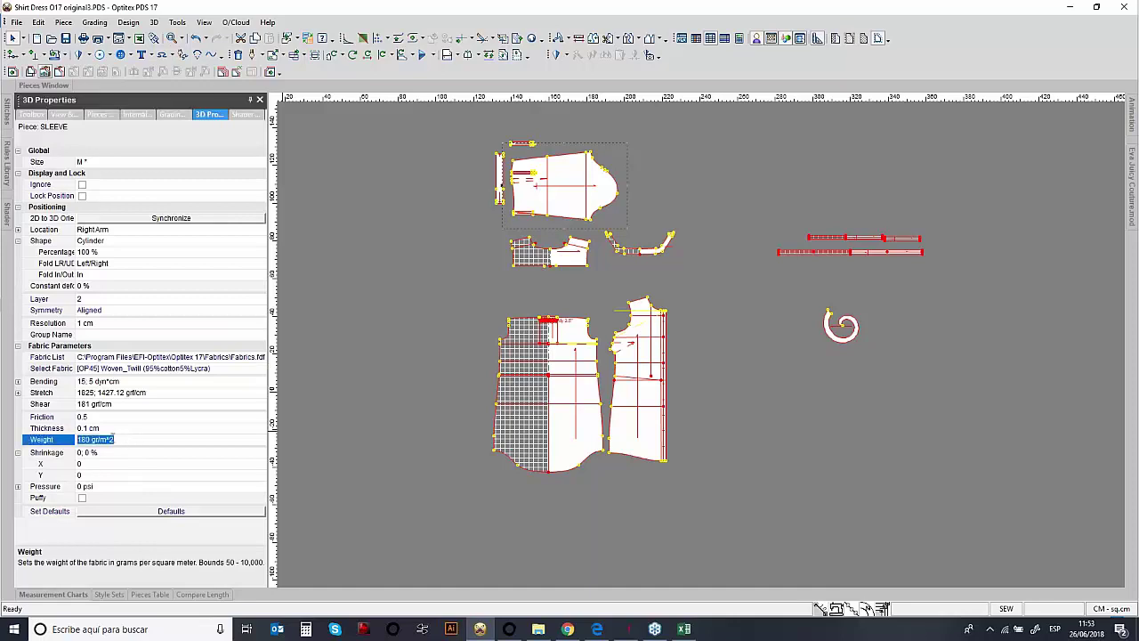
click(72, 431)
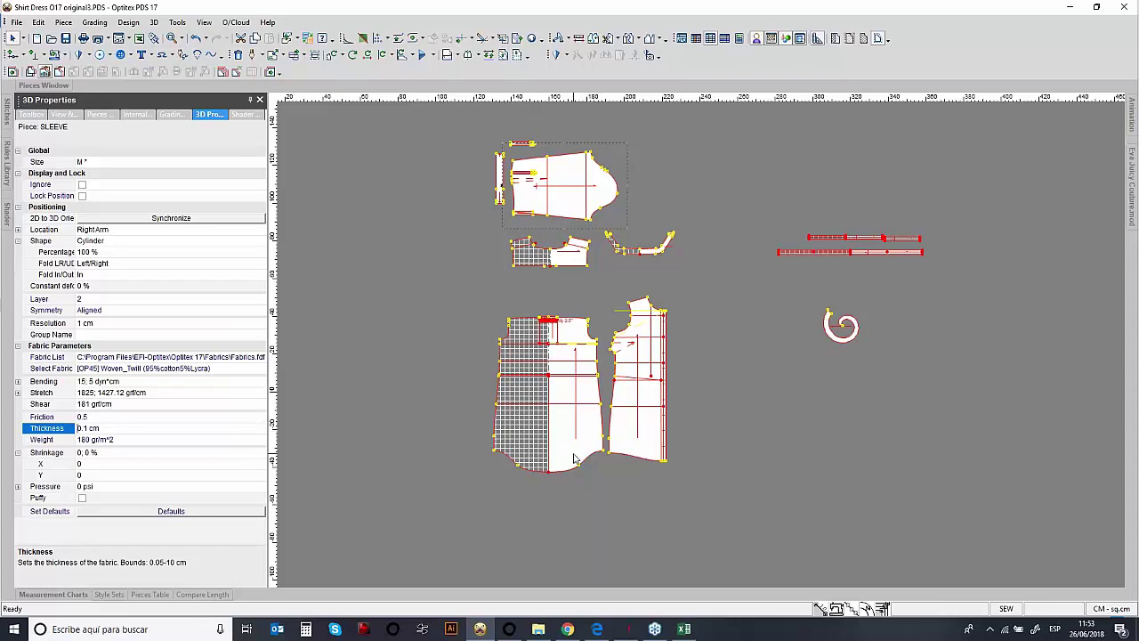
- Keep the mannequin's 3D window open beside the pattern, and inspect the sleeve-to-front and front-to-back side stitches
click(1137, 207)
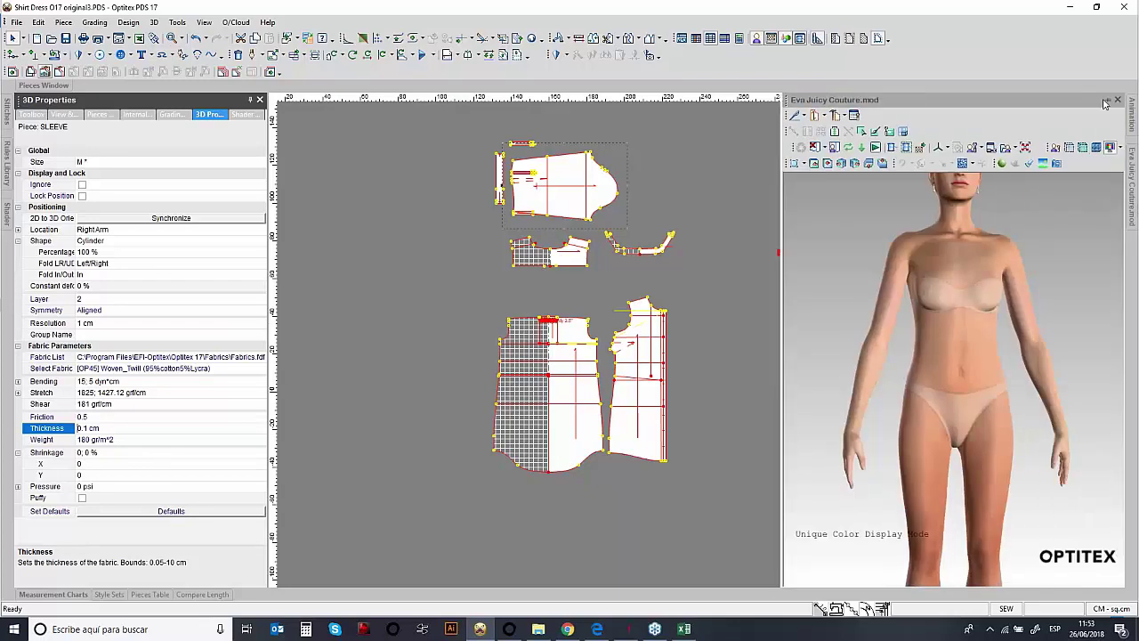
click(1108, 100)
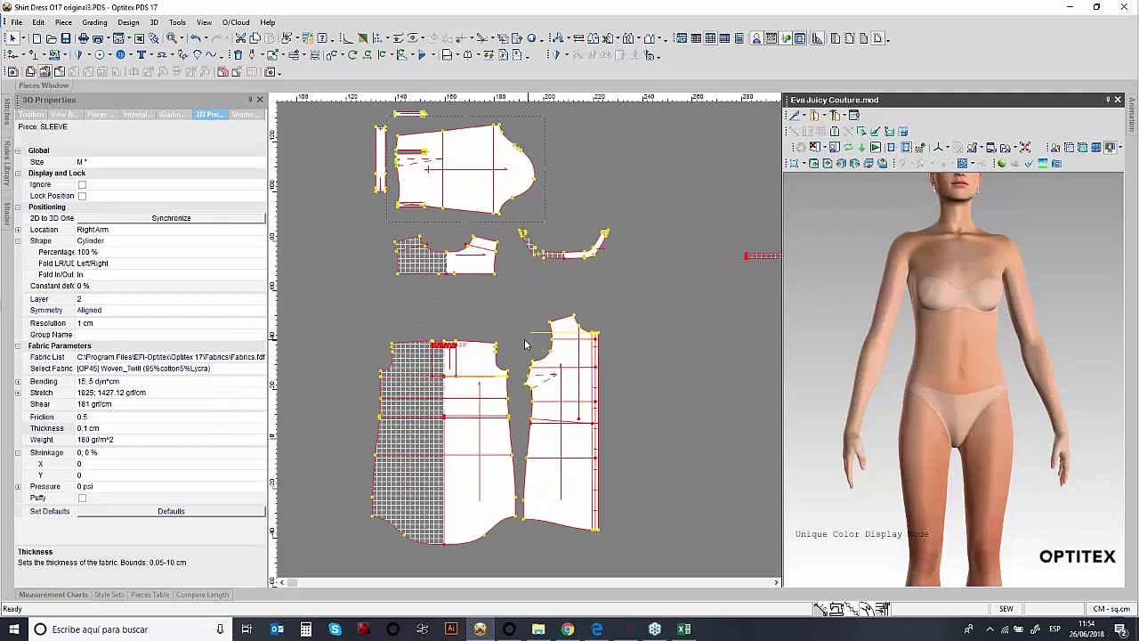
click(906, 147)
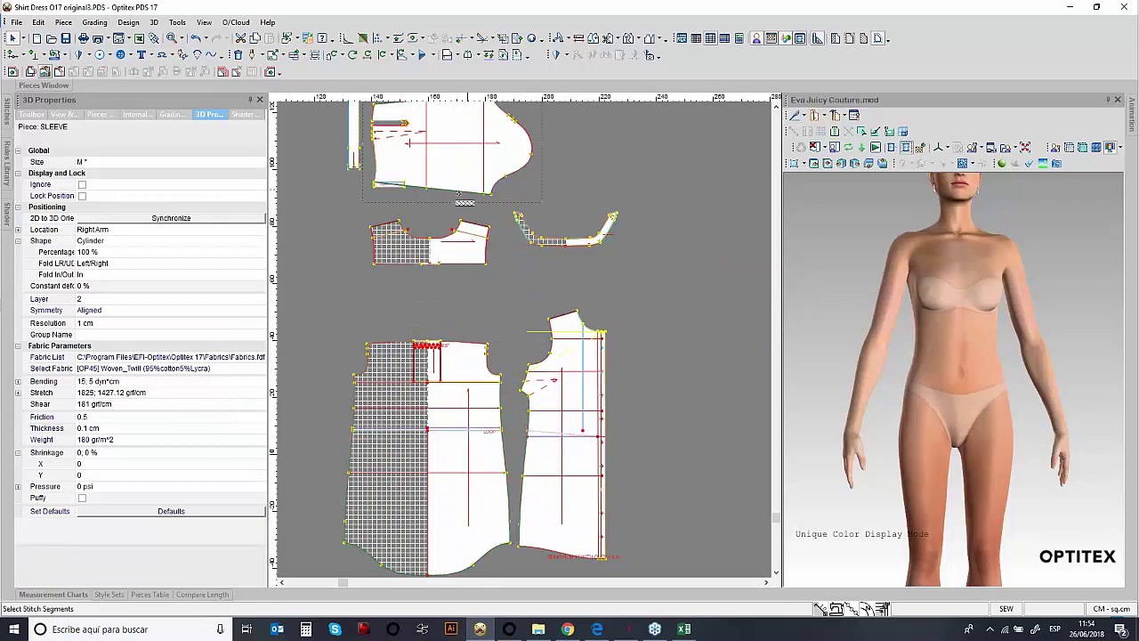
click(497, 183)
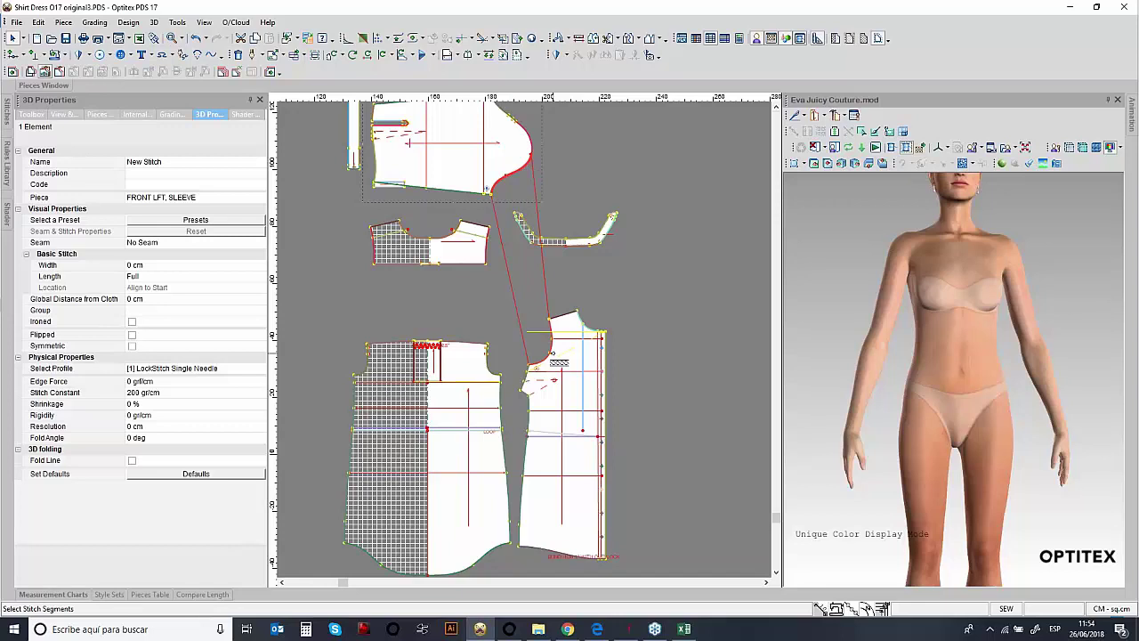
click(590, 325)
click(525, 443)
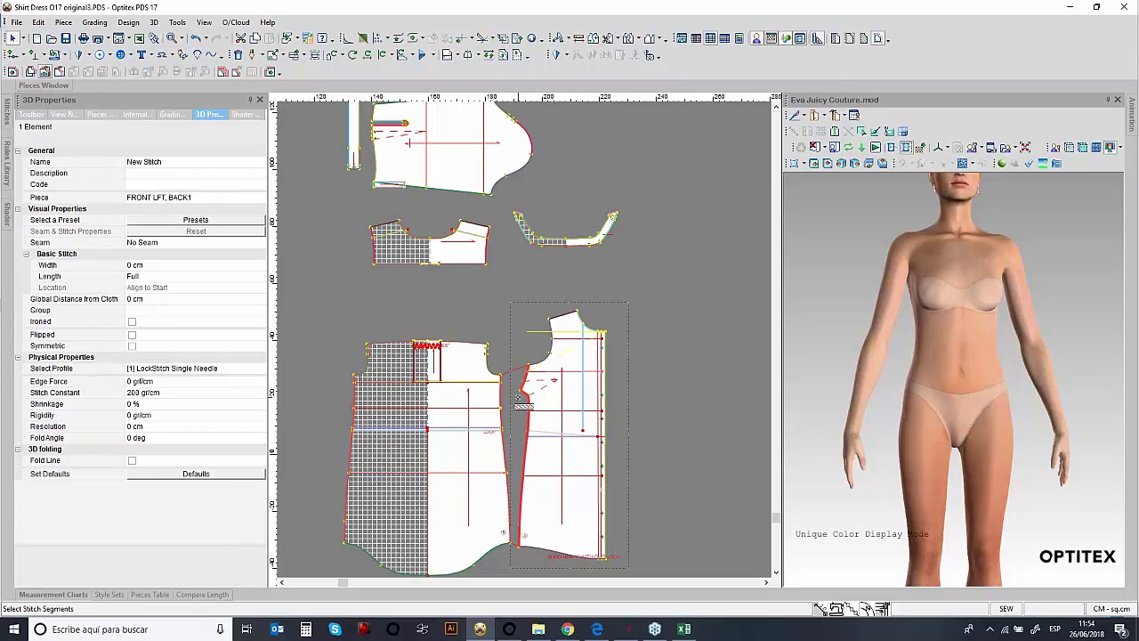
- Inspect the stitches joining the back to the yoke and closing the sleeve, and return to the Select tool
click(466, 350)
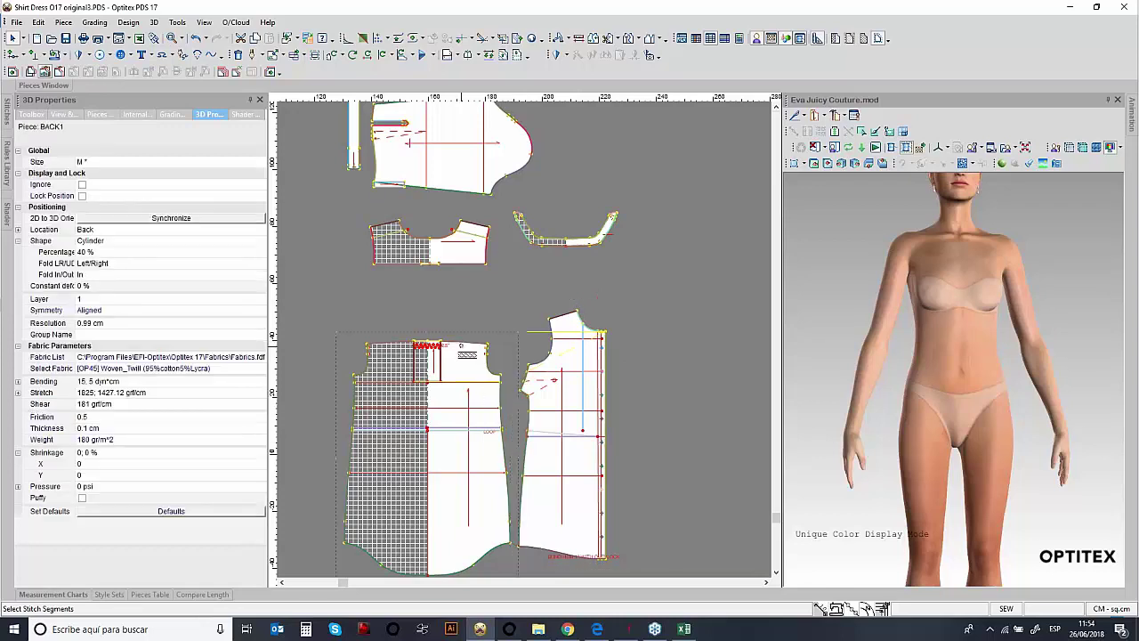
click(467, 350)
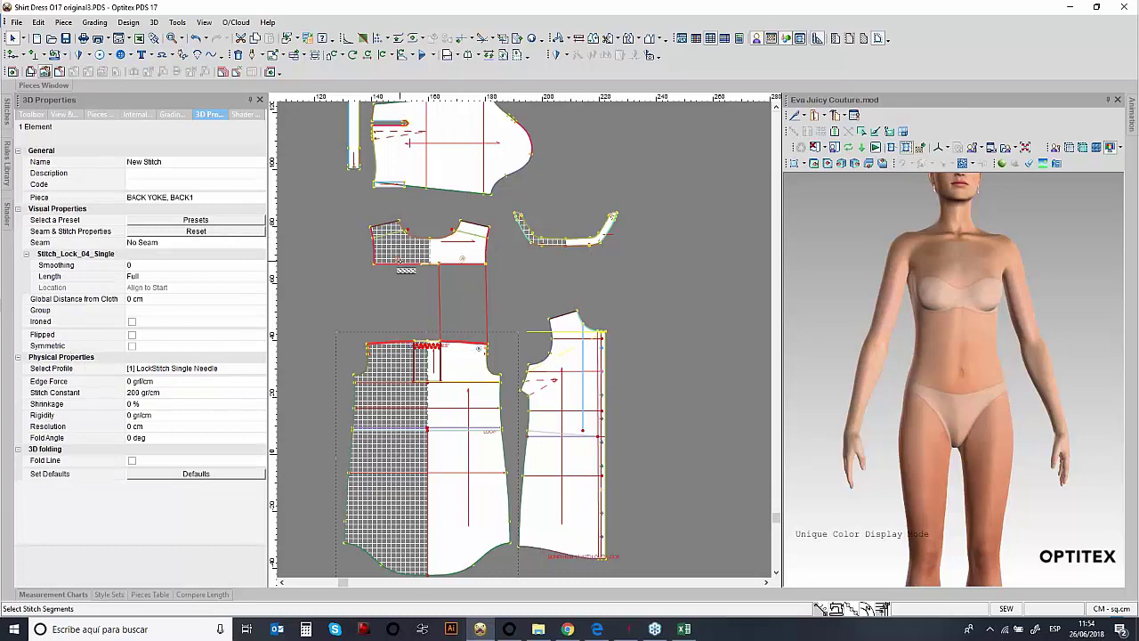
click(446, 190)
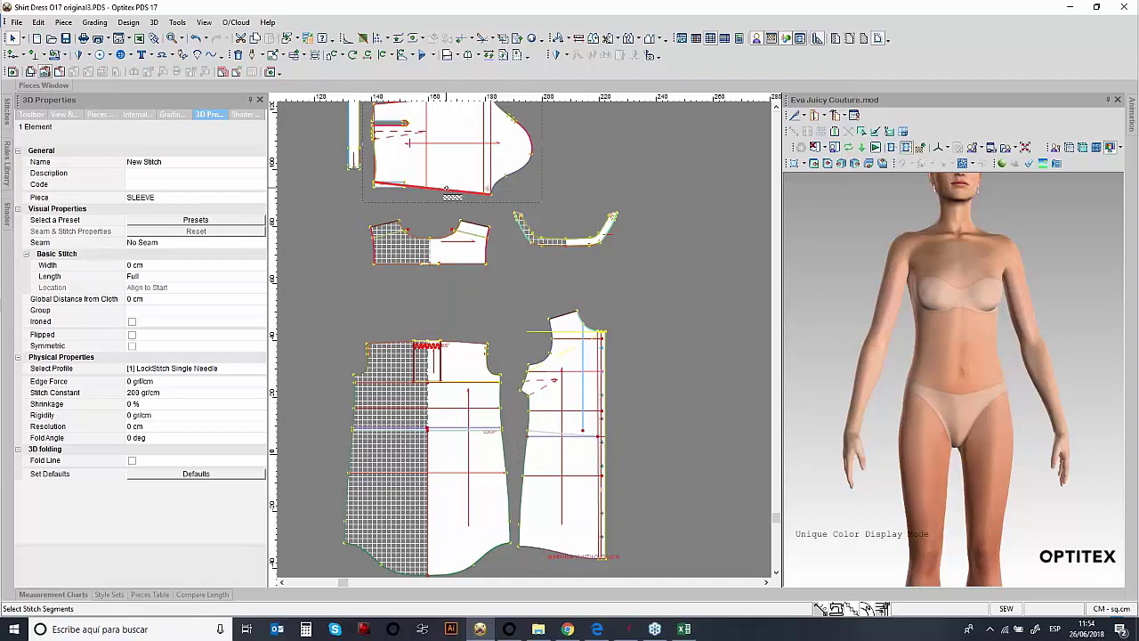
right_click(678, 318)
click(697, 328)
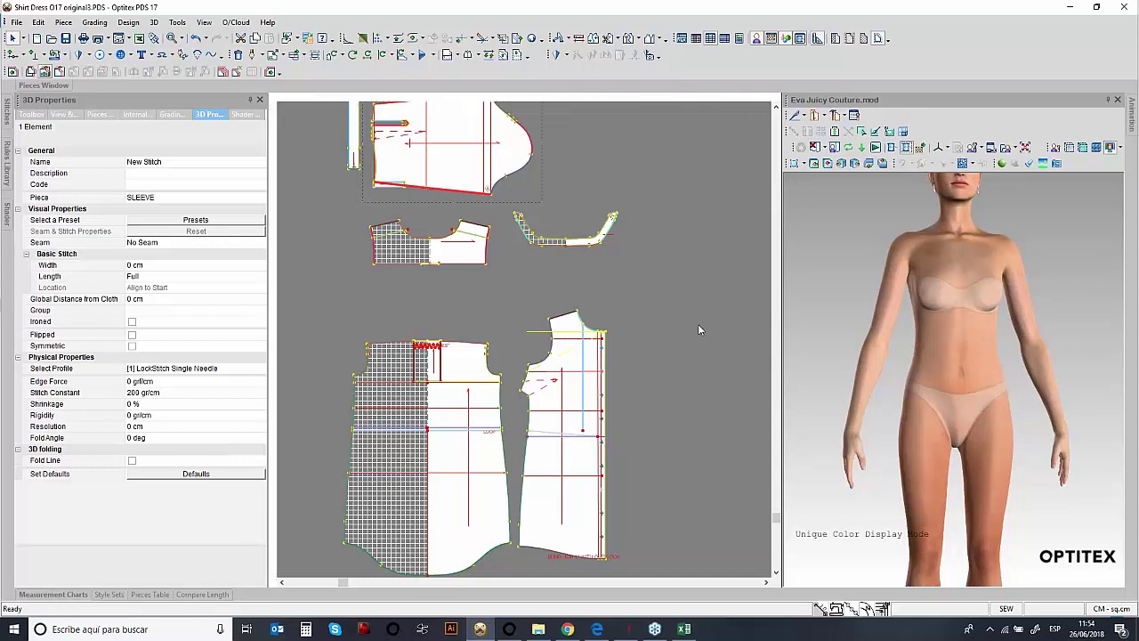
- Place the shirt dress pieces around the mannequin in 3D and view the stitching from the side and back
click(834, 148)
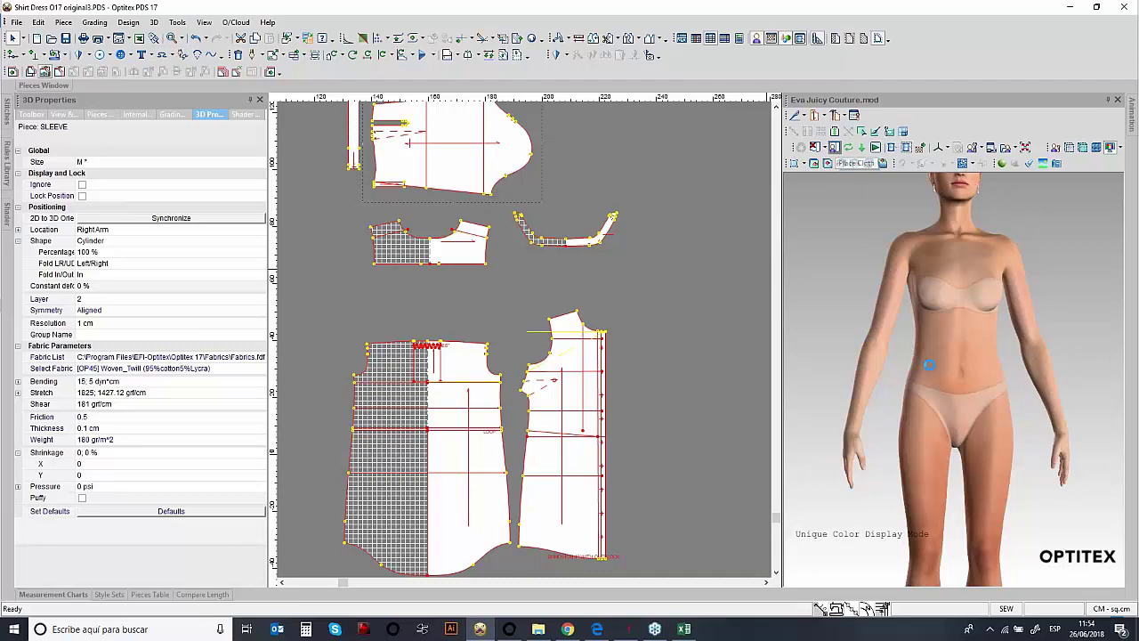
click(981, 396)
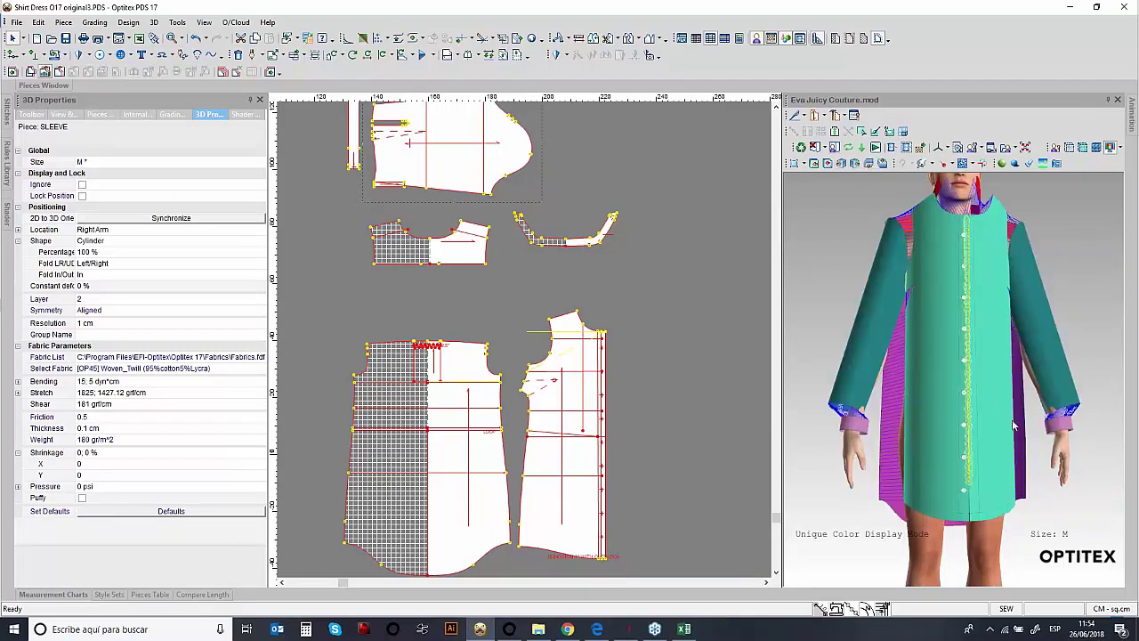
drag(1045, 483, 917, 483)
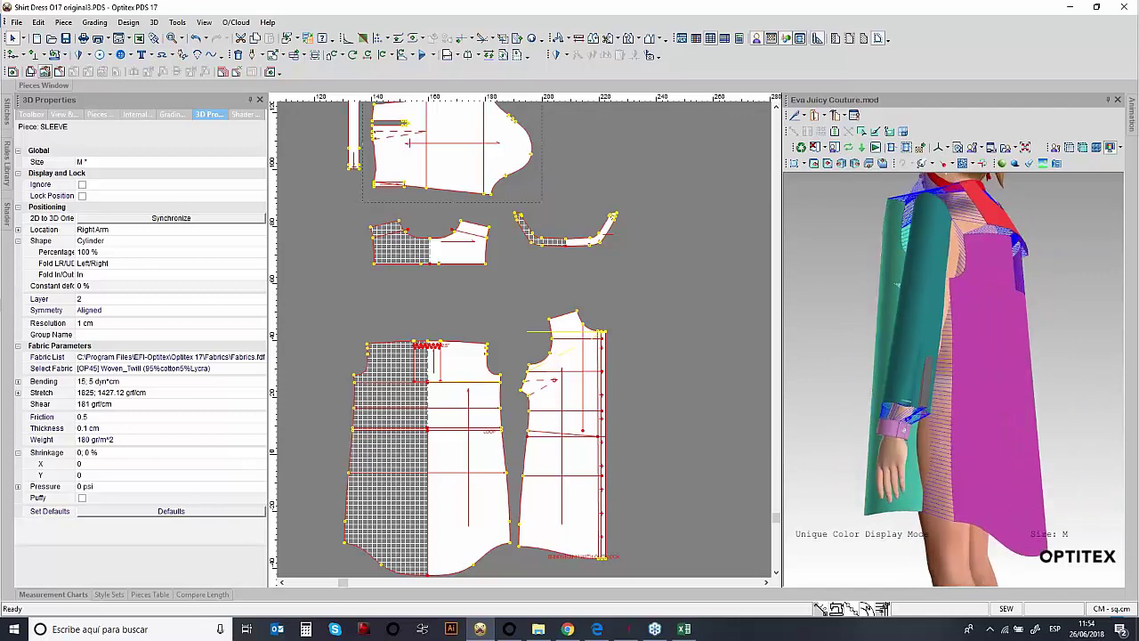
- Reverse the stitch direction of the side seam between FRONT LFT and BACK1, and update the 3D garment to examine it
click(527, 459)
click(906, 147)
click(505, 454)
click(526, 454)
right_click(526, 448)
click(551, 492)
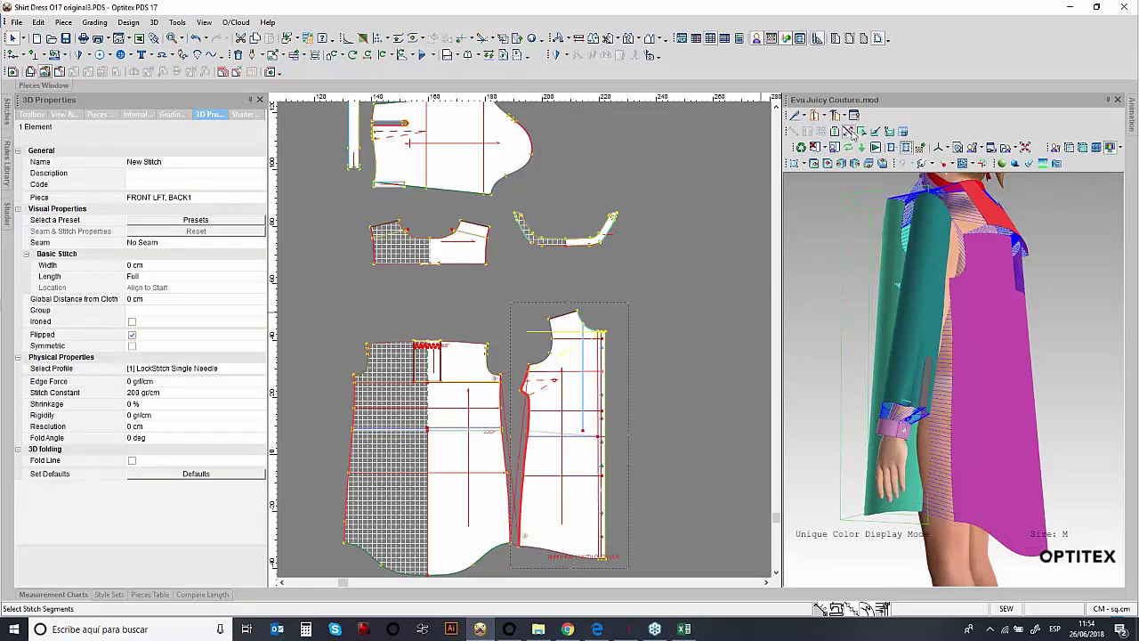
click(861, 147)
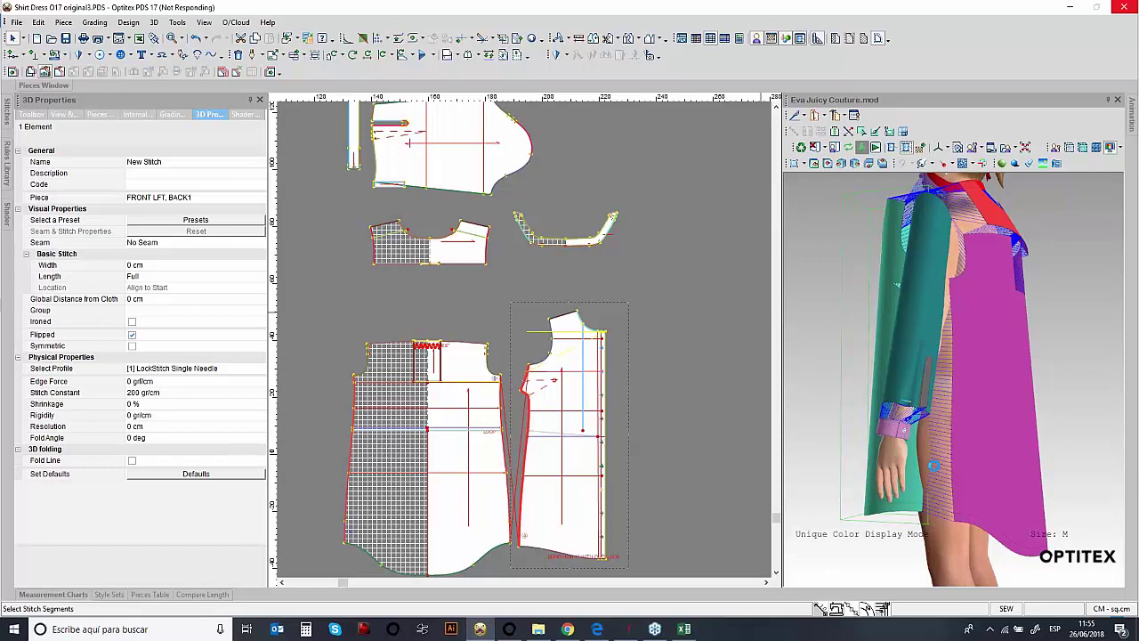
drag(986, 488, 913, 422)
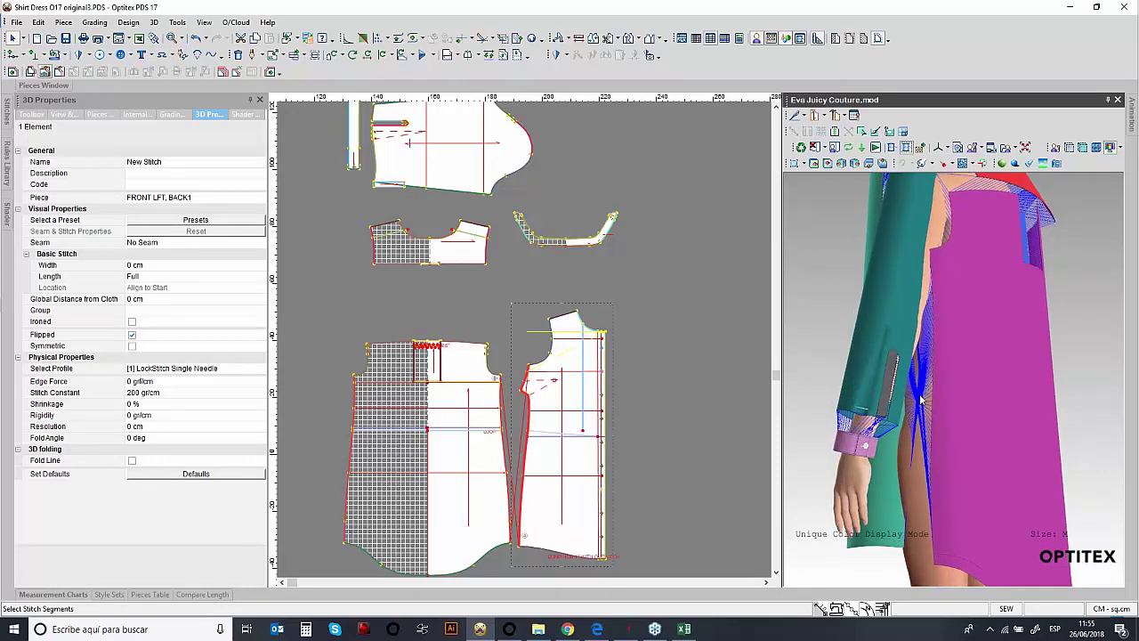
- Restore the side seam's original stitch direction, update the 3D garment and view the whole figure
right_click(533, 451)
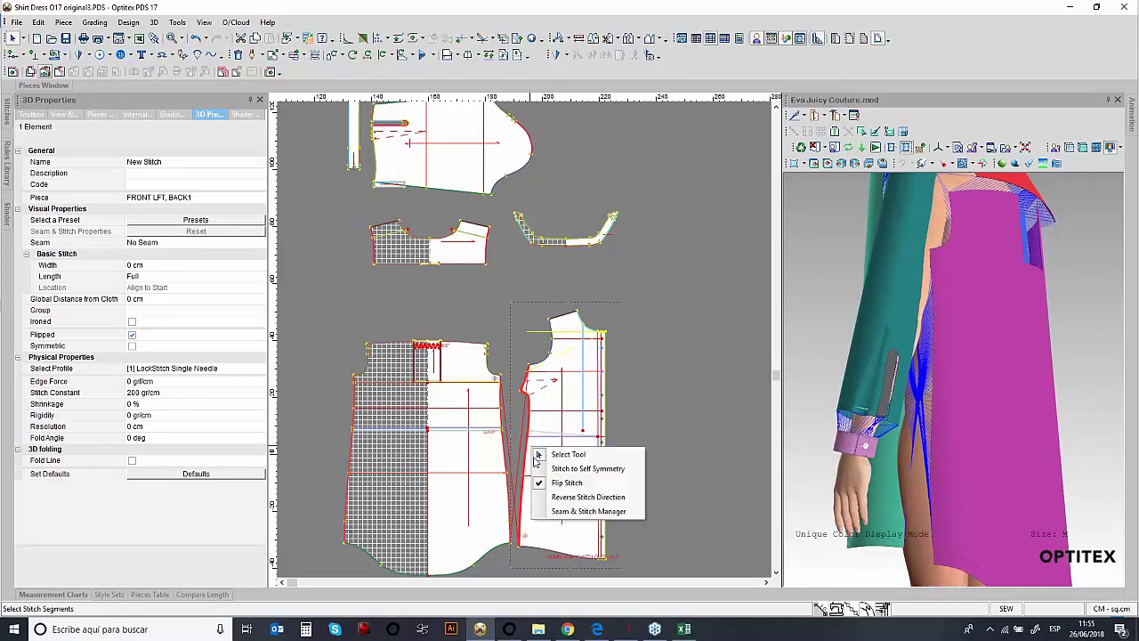
click(577, 496)
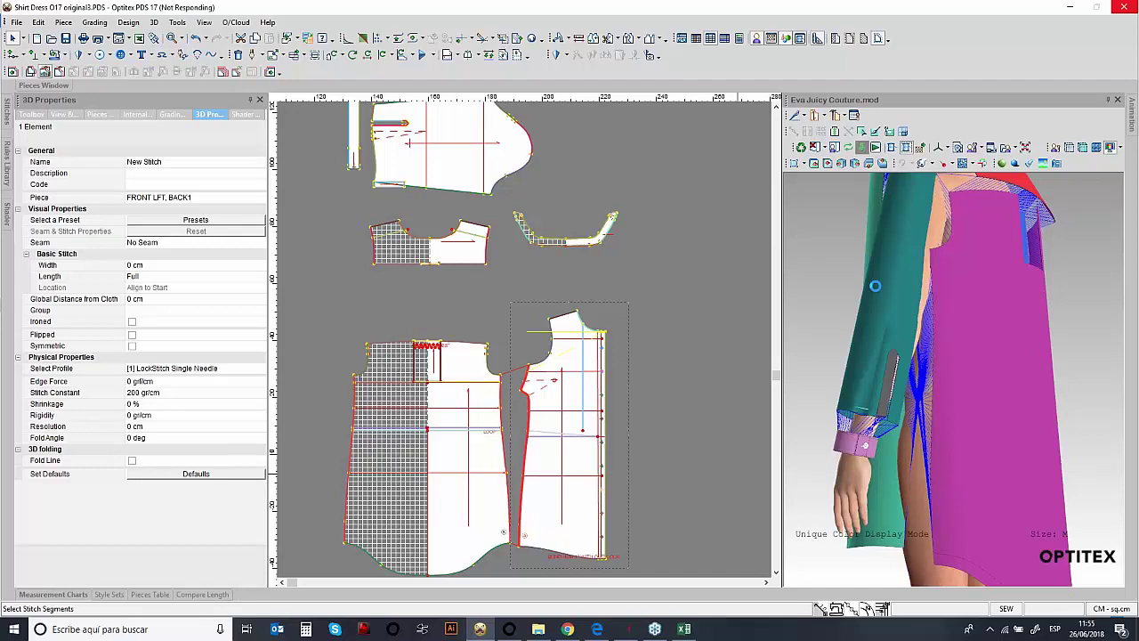
drag(890, 500, 1031, 429)
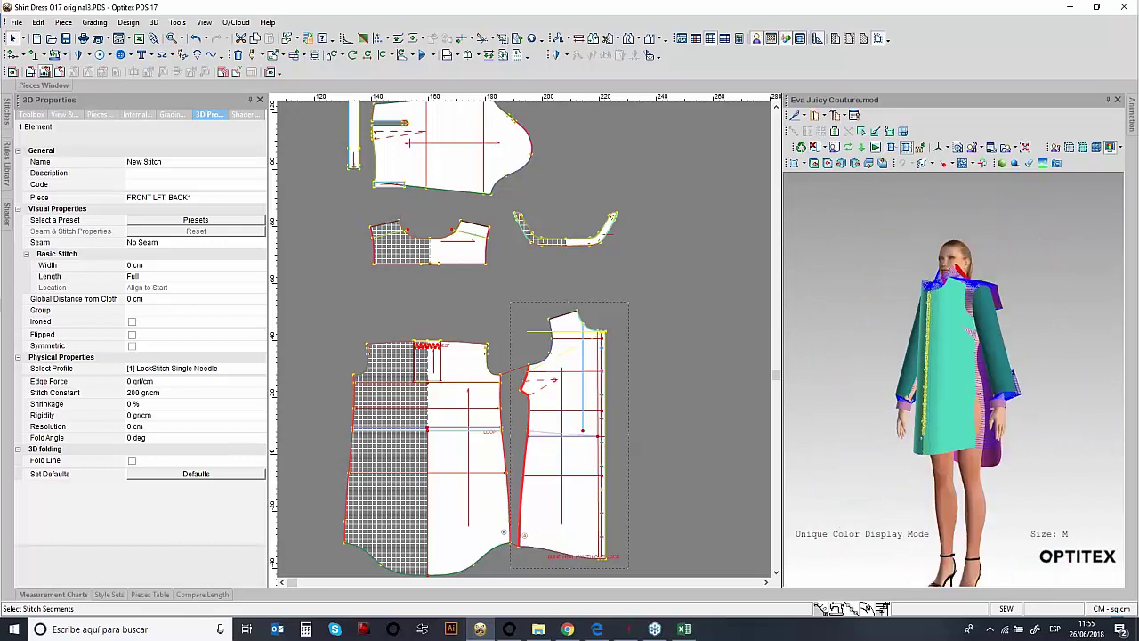
- Start the cloth simulation on the mannequin, show the garment as a mesh and view it from the side
click(876, 147)
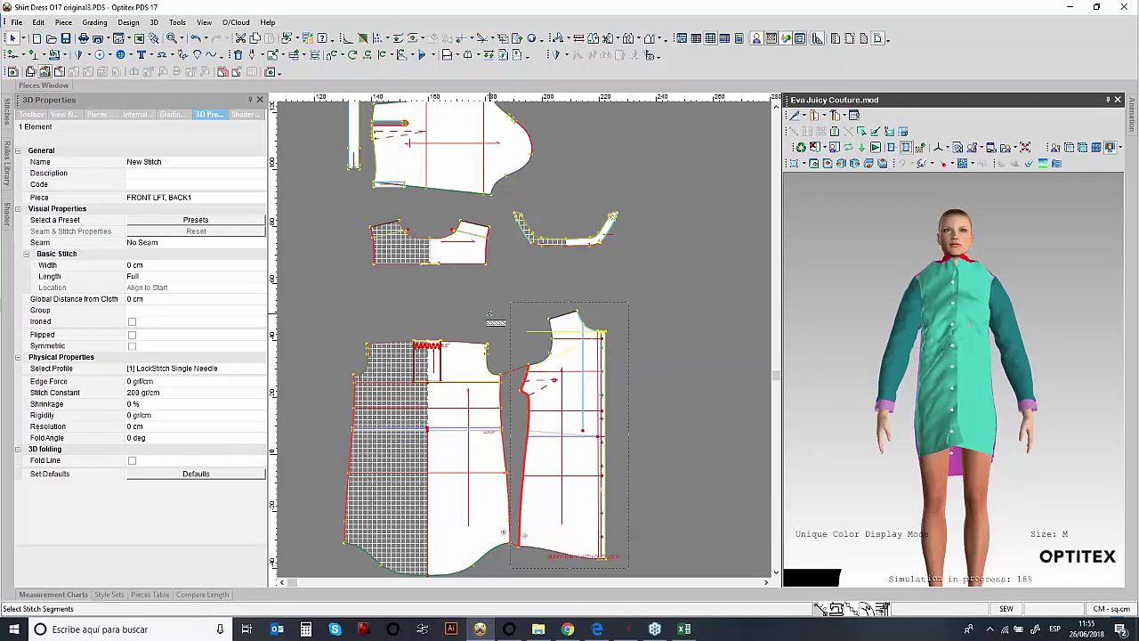
click(1098, 150)
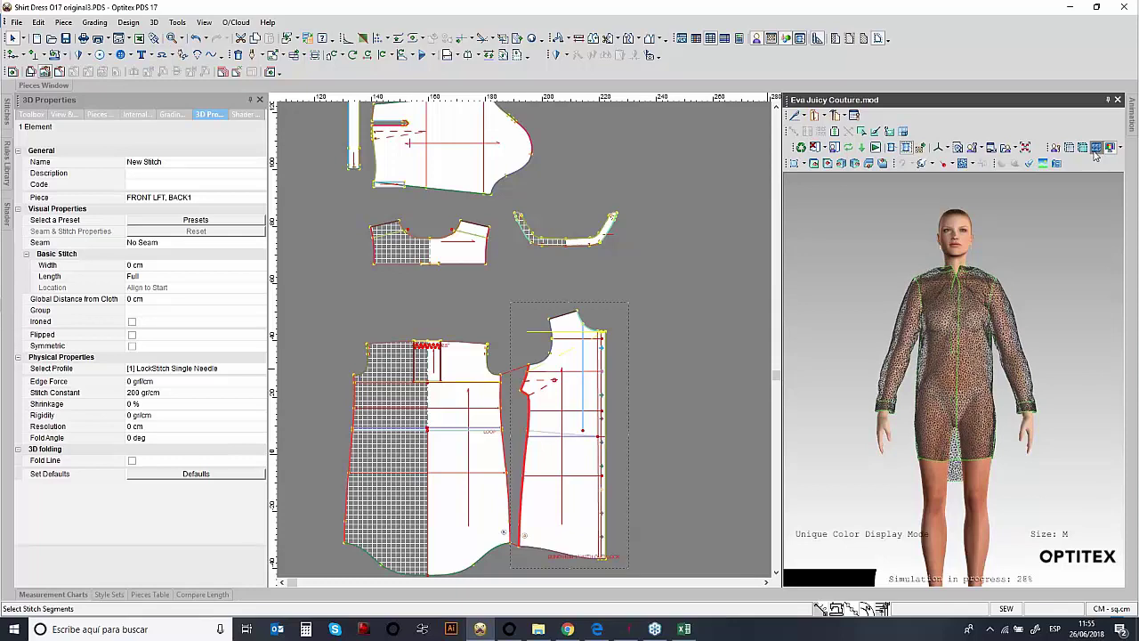
drag(1021, 363, 925, 366)
scroll(995, 245, up, 2)
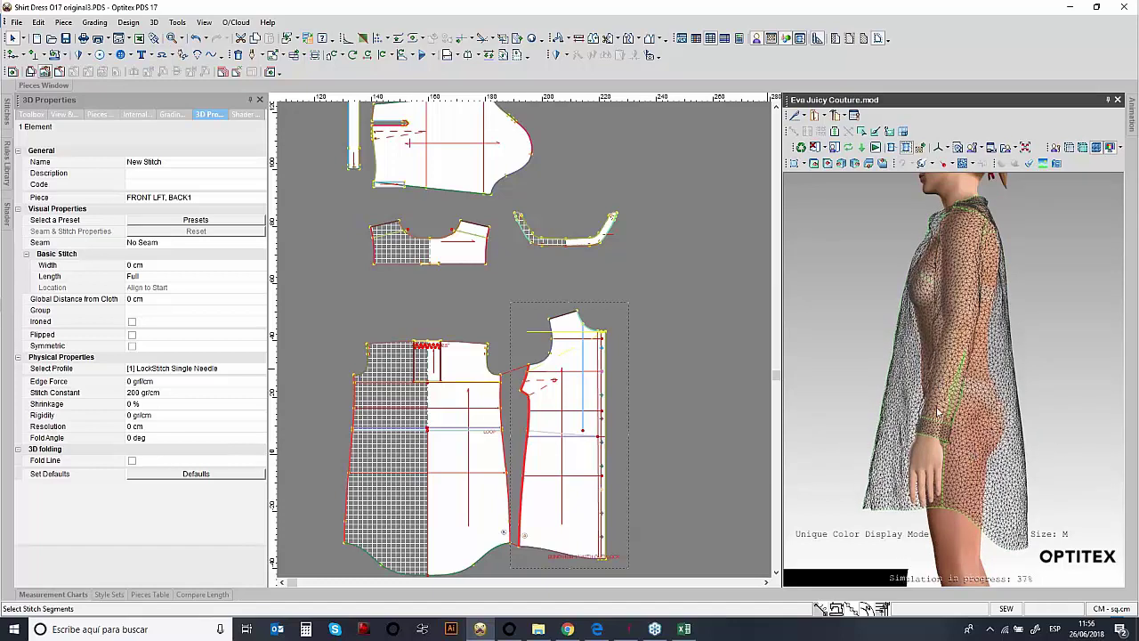
- Examine the mesh garment on the mannequin from the side, the front and close up at the bust during the simulation
mouse_move(938, 411)
mouse_down()
mouse_move(1060, 406)
mouse_move(934, 431)
mouse_up()
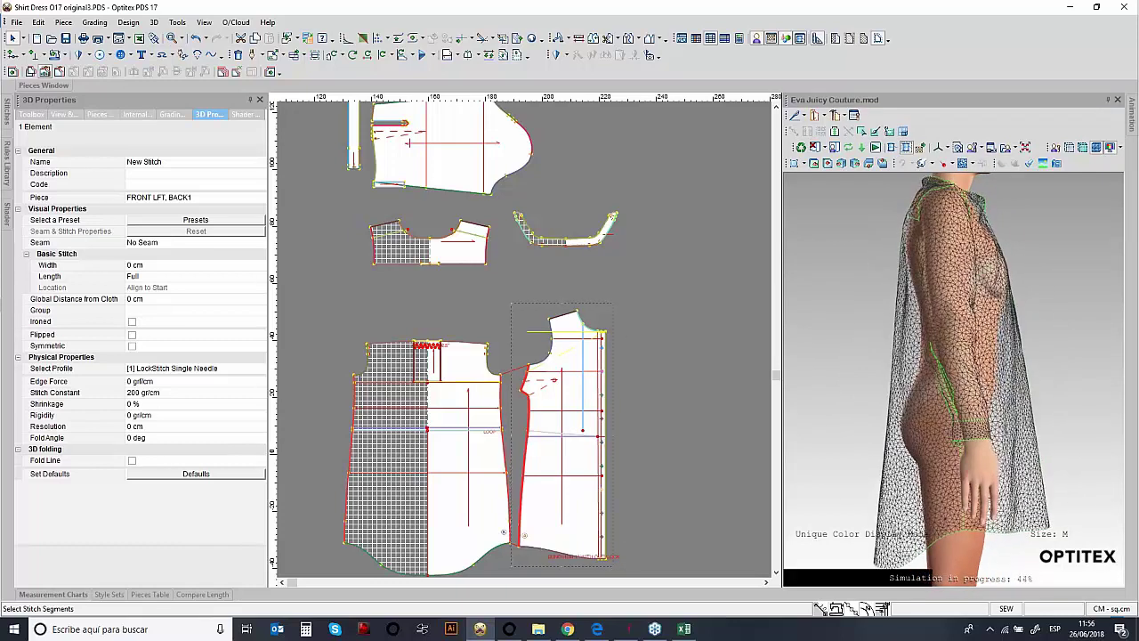
drag(1002, 433, 954, 397)
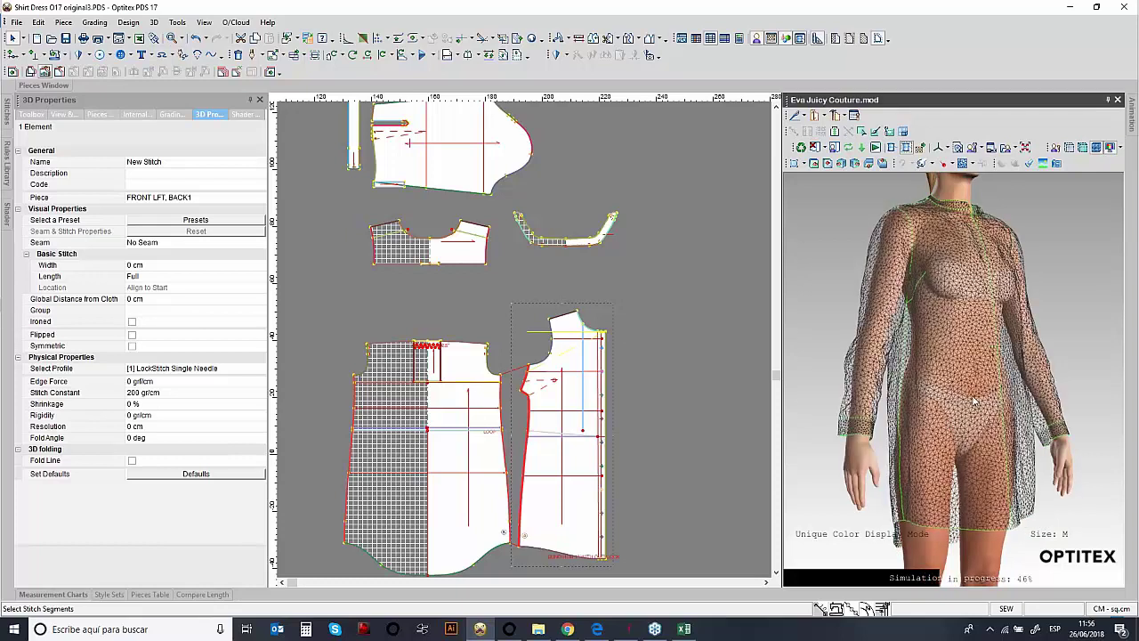
scroll(985, 287, up, 4)
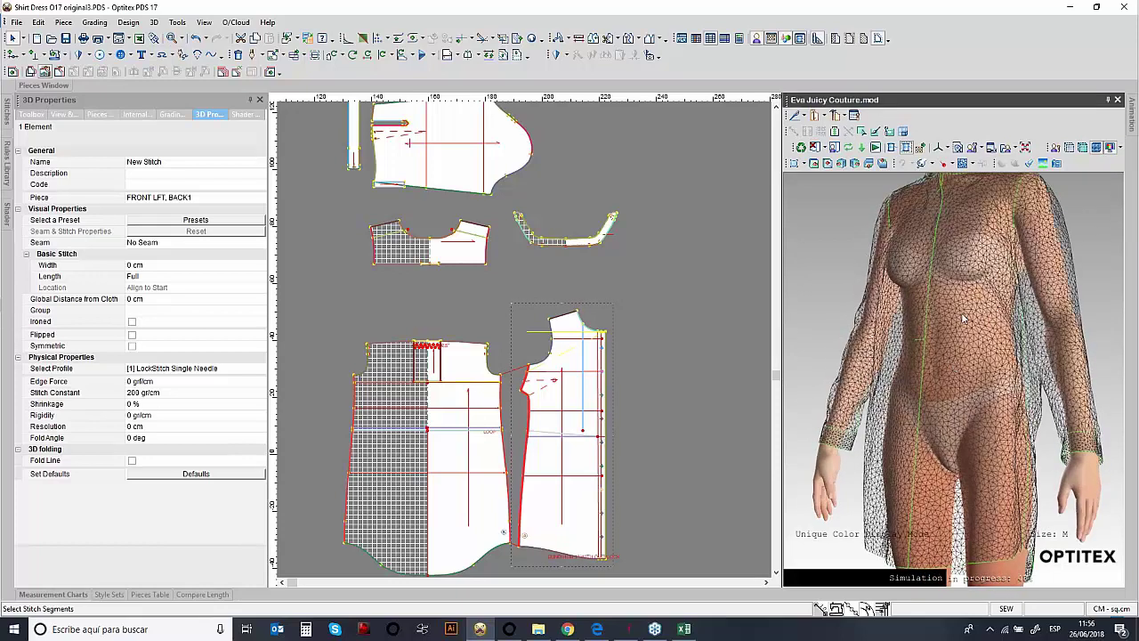
drag(985, 286, 899, 365)
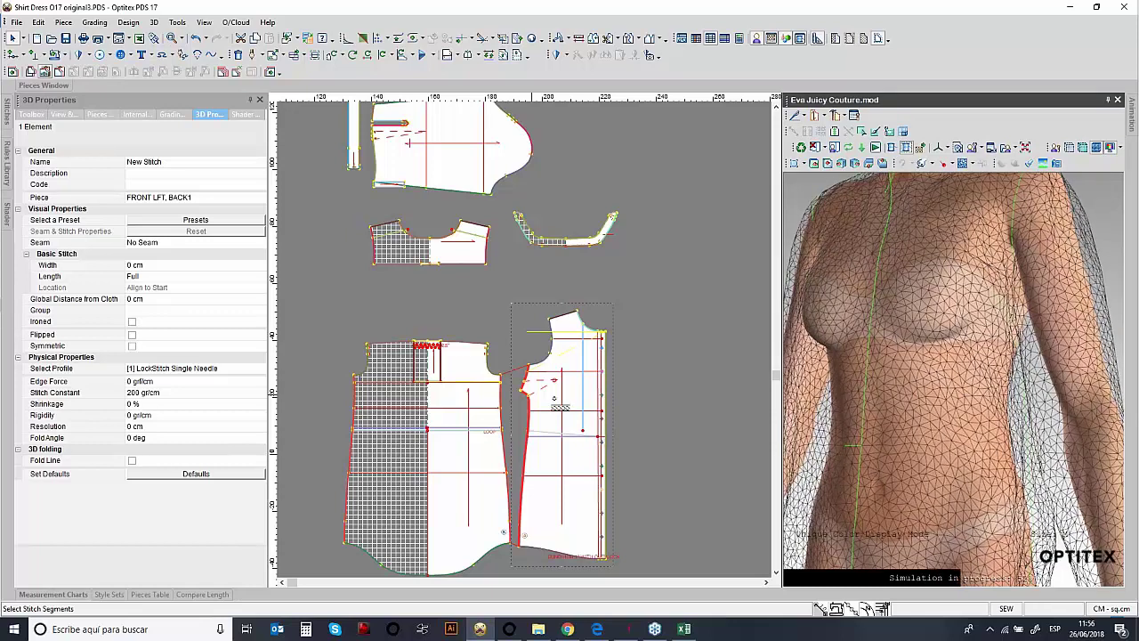
drag(979, 293, 939, 290)
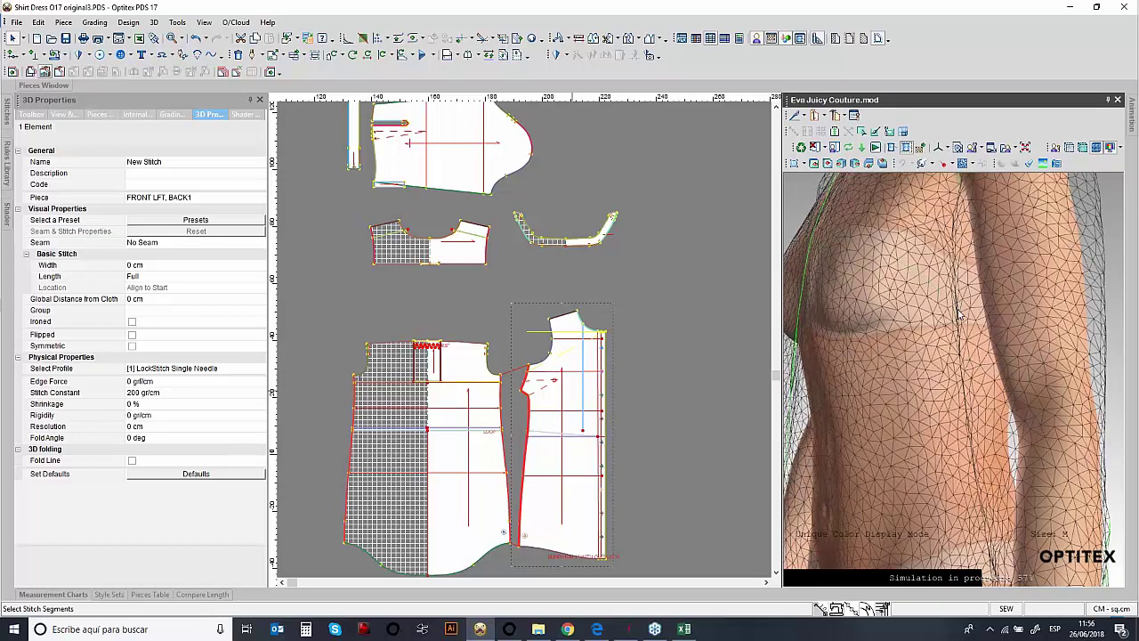
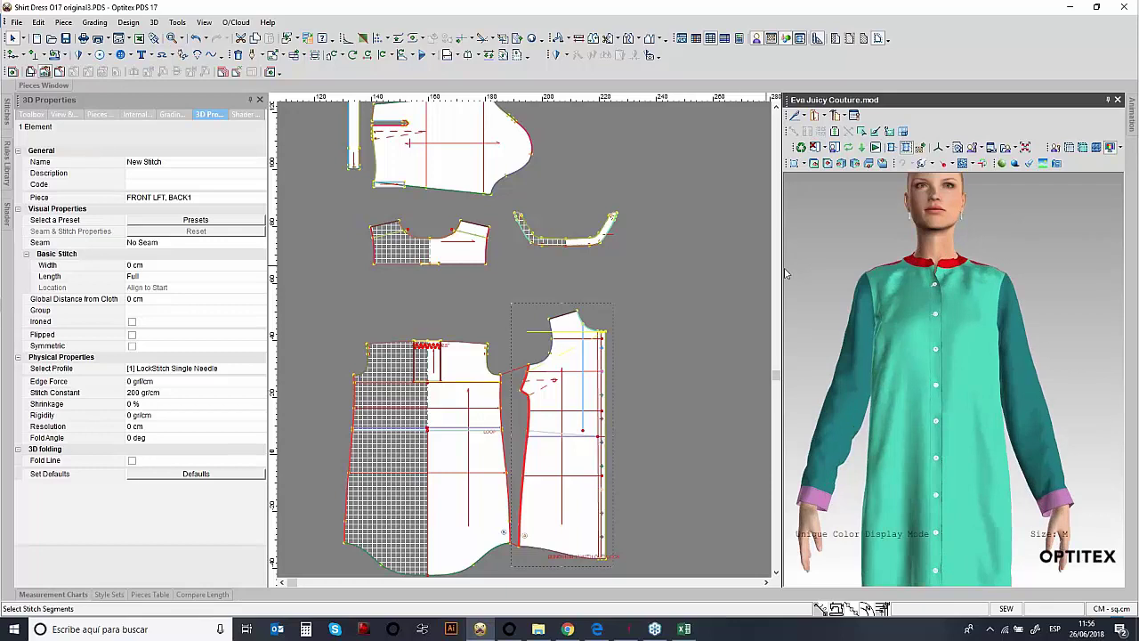
- Widen the 3D window and display the garment's Tension Map using a stretch color map type
drag(779, 338, 698, 338)
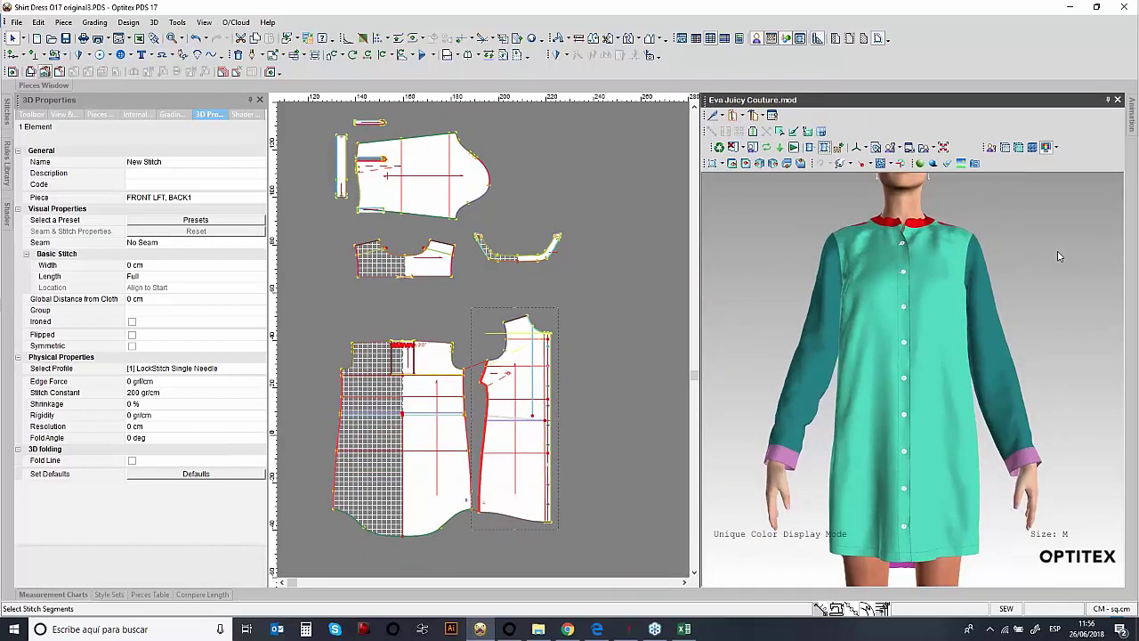
click(1055, 148)
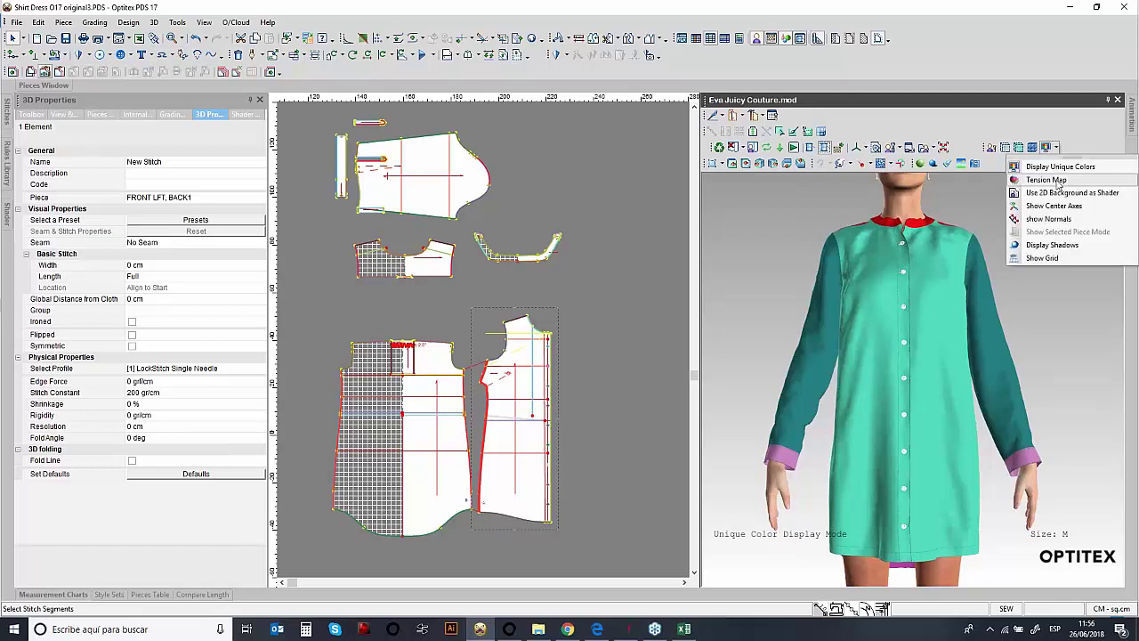
click(1047, 180)
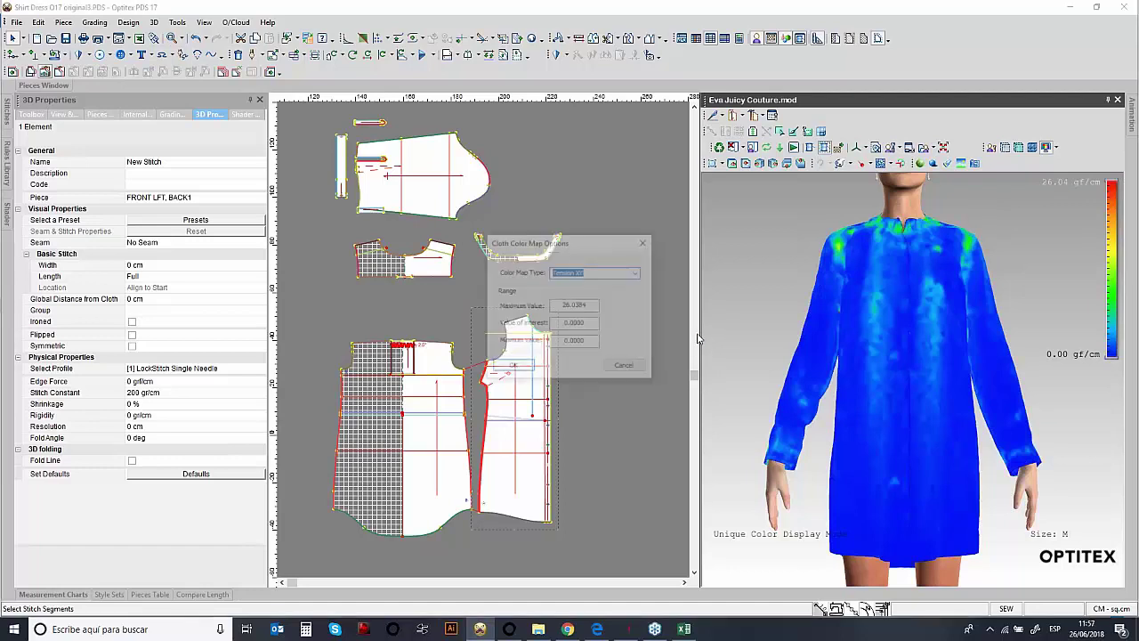
drag(586, 249, 688, 229)
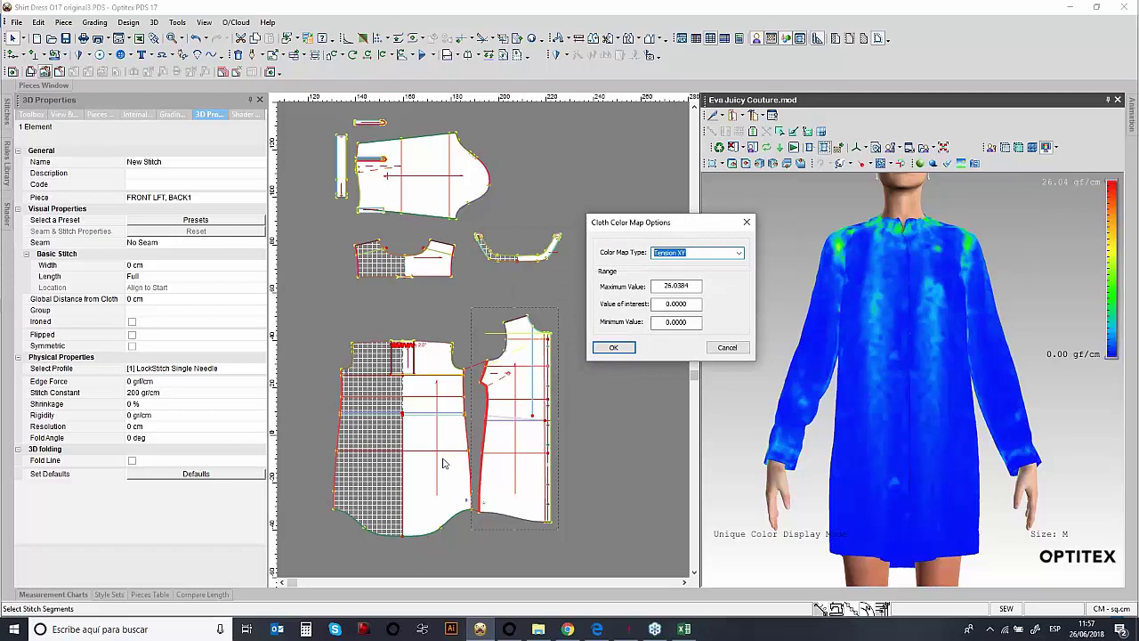
click(740, 254)
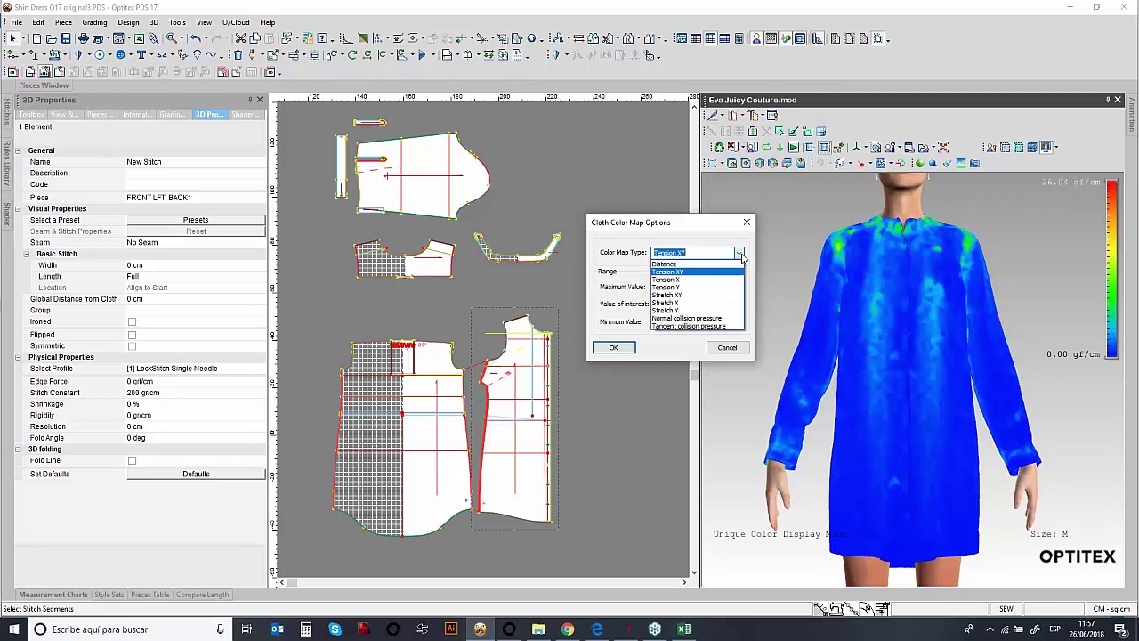
click(682, 307)
click(613, 348)
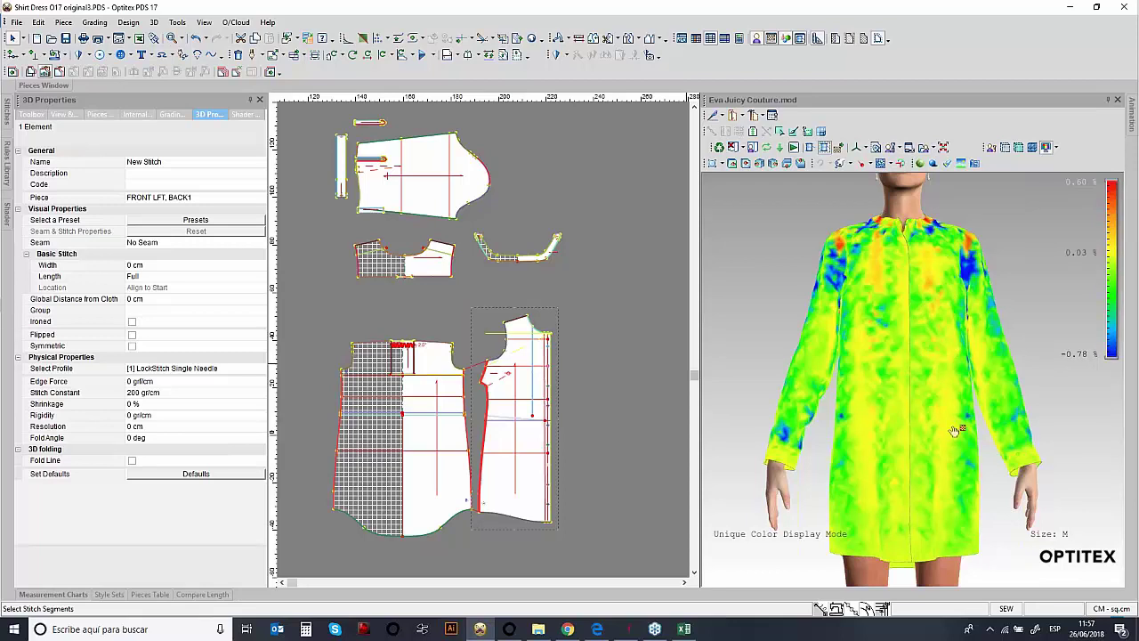
- Examine the stretch map on the dress's back around the yoke pleat, and return to the front view in unique colors
drag(952, 433, 709, 424)
drag(966, 472, 956, 397)
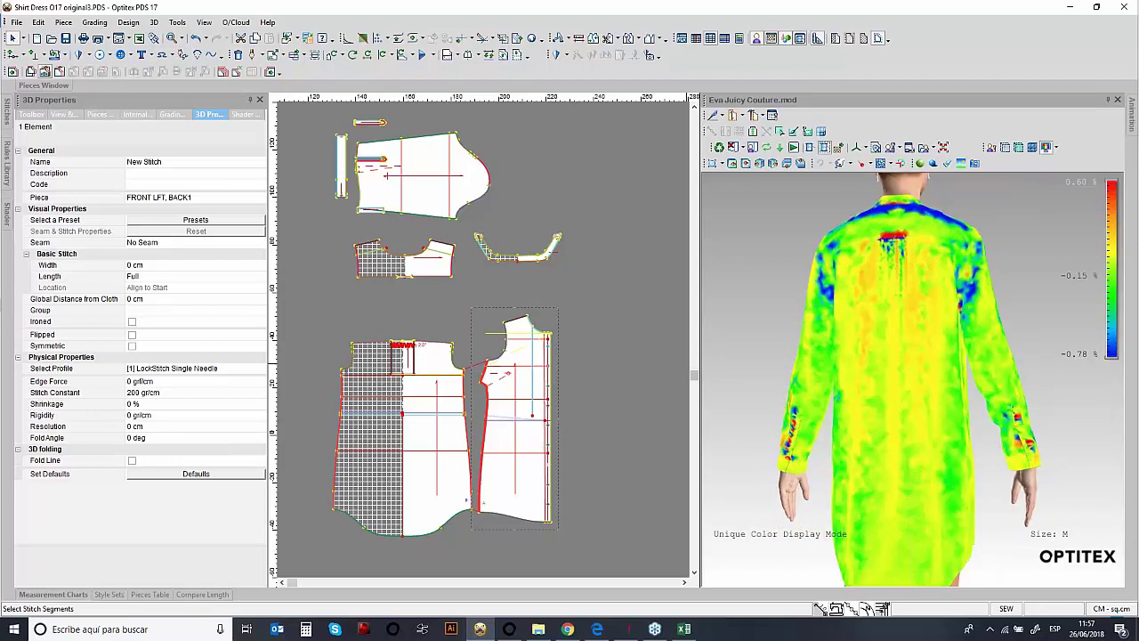
click(888, 242)
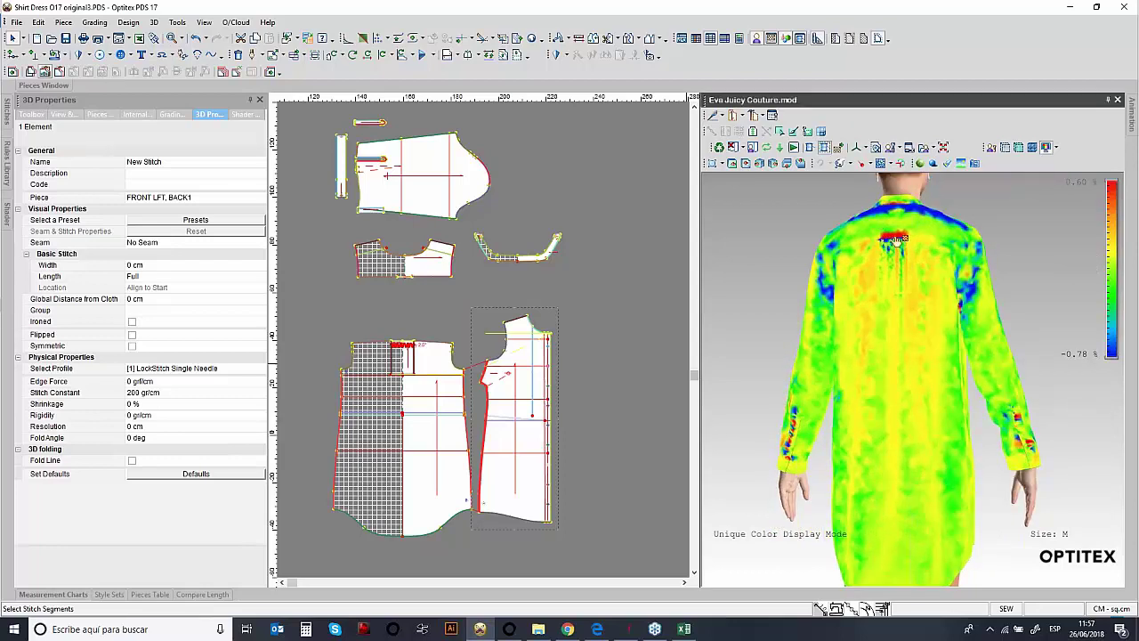
mouse_move(890, 238)
click(1030, 301)
drag(979, 362, 721, 328)
click(738, 332)
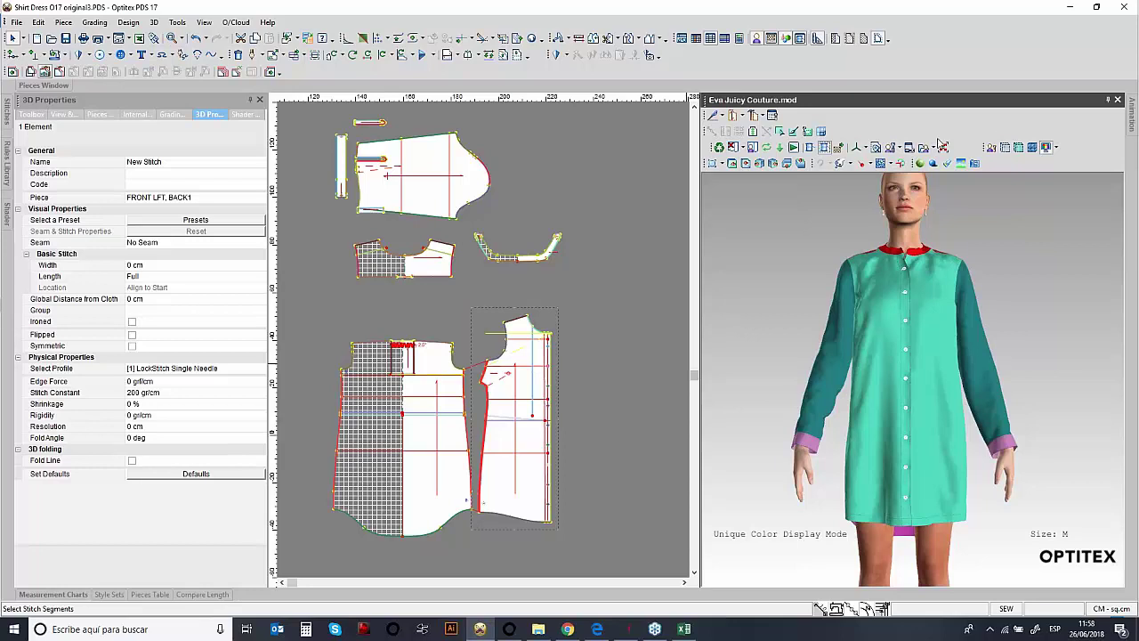
- Measure the dress and body circumference at several heights between hip and hem with a circumference measure, and remove the measure
click(901, 148)
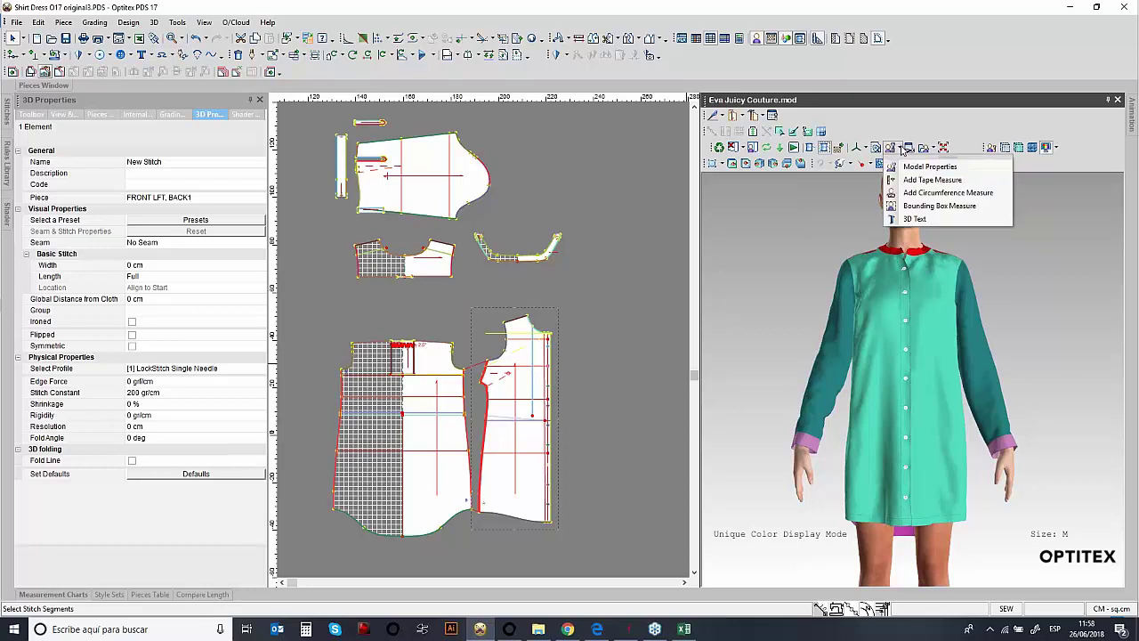
click(932, 194)
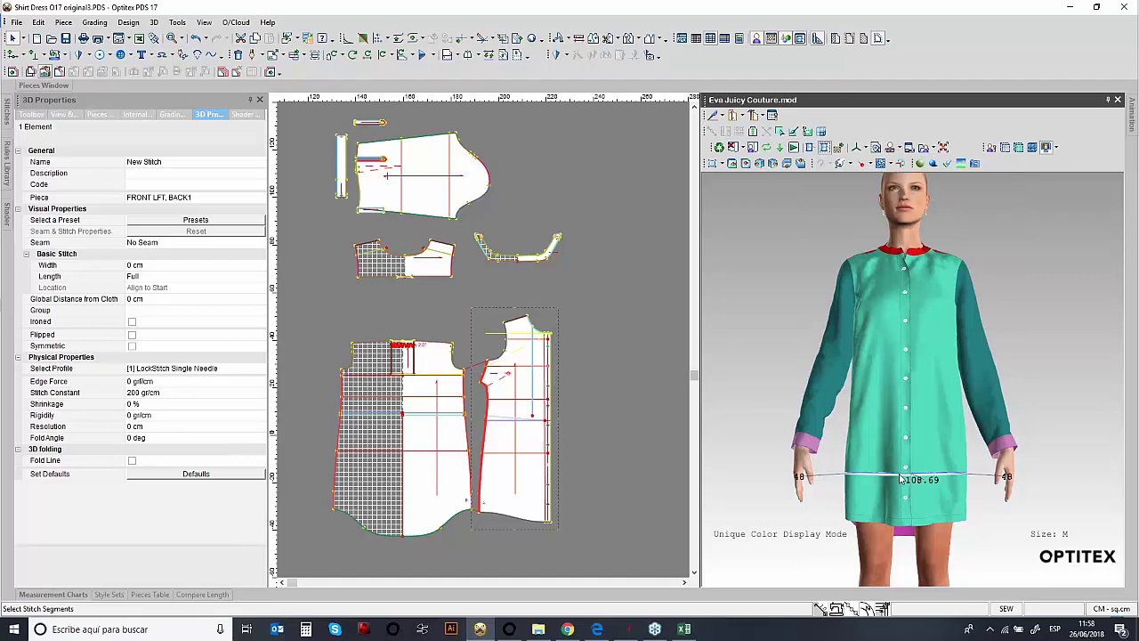
drag(900, 479, 905, 432)
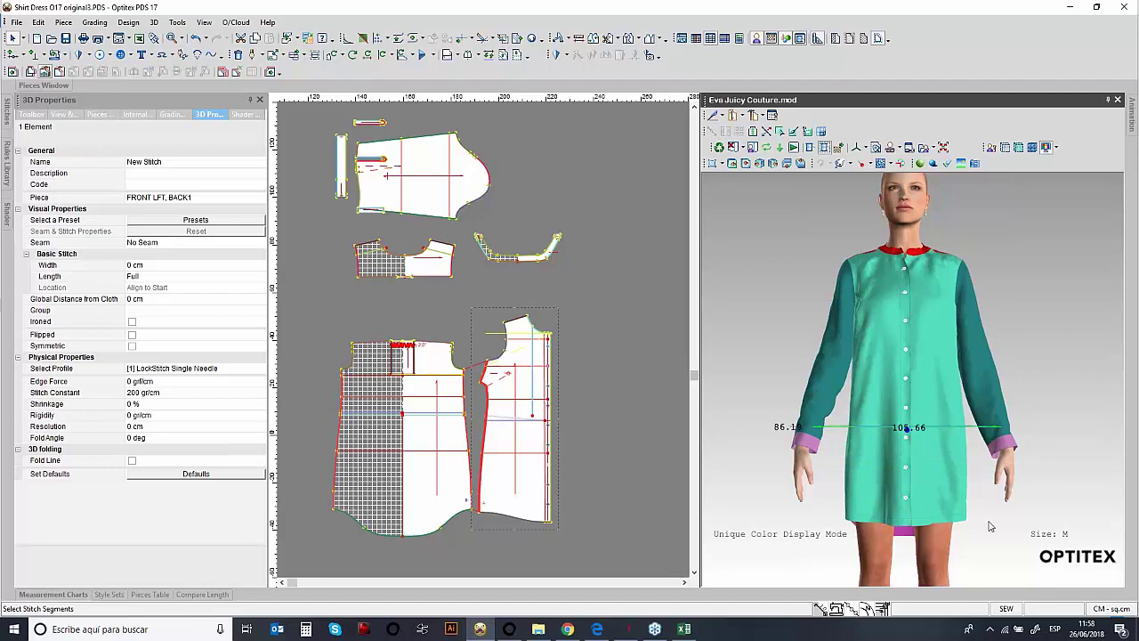
drag(988, 527, 825, 445)
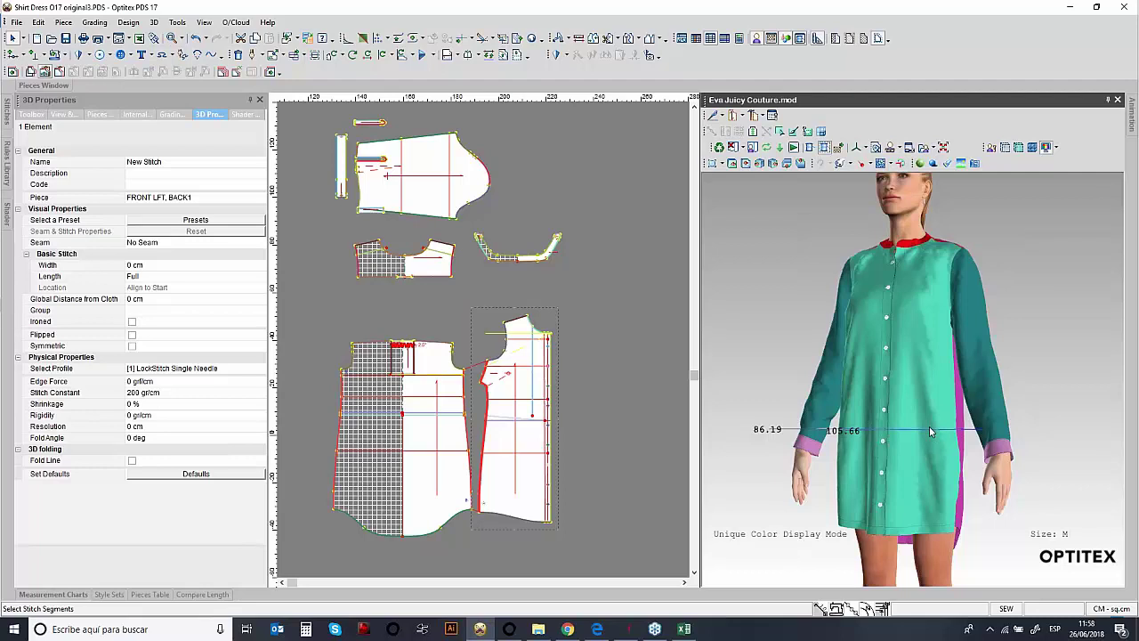
drag(926, 434, 928, 494)
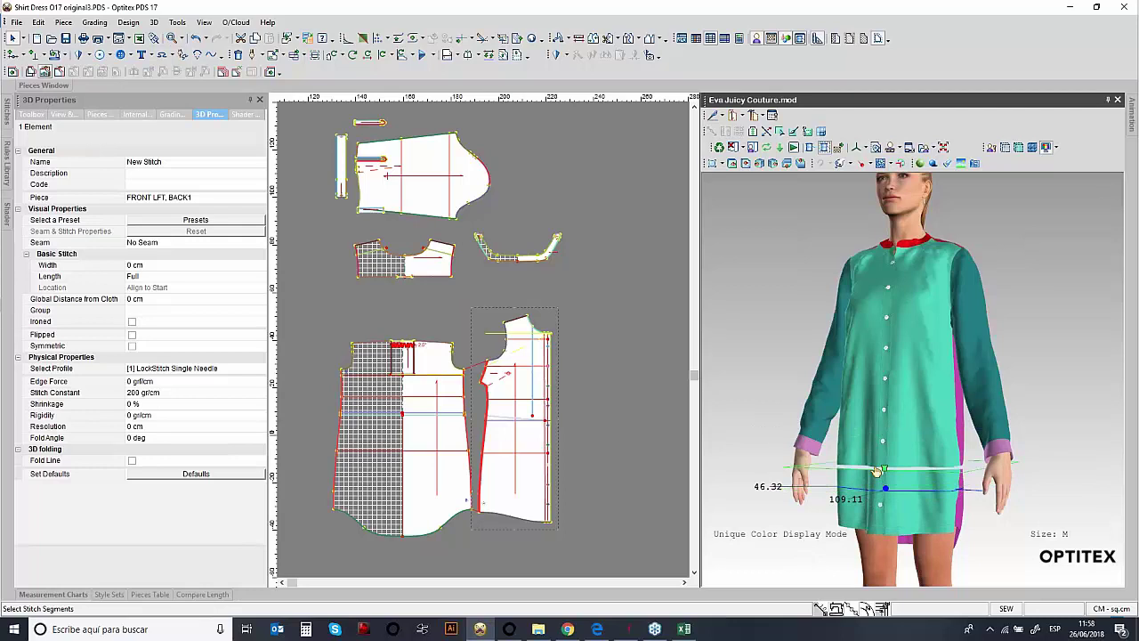
click(877, 461)
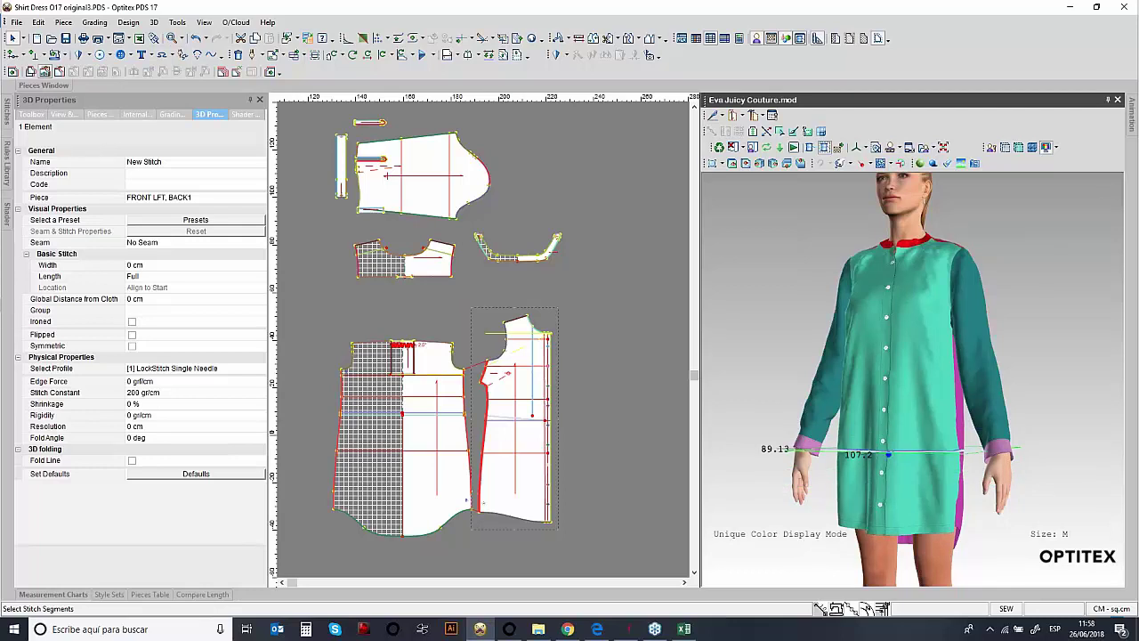
key(Escape)
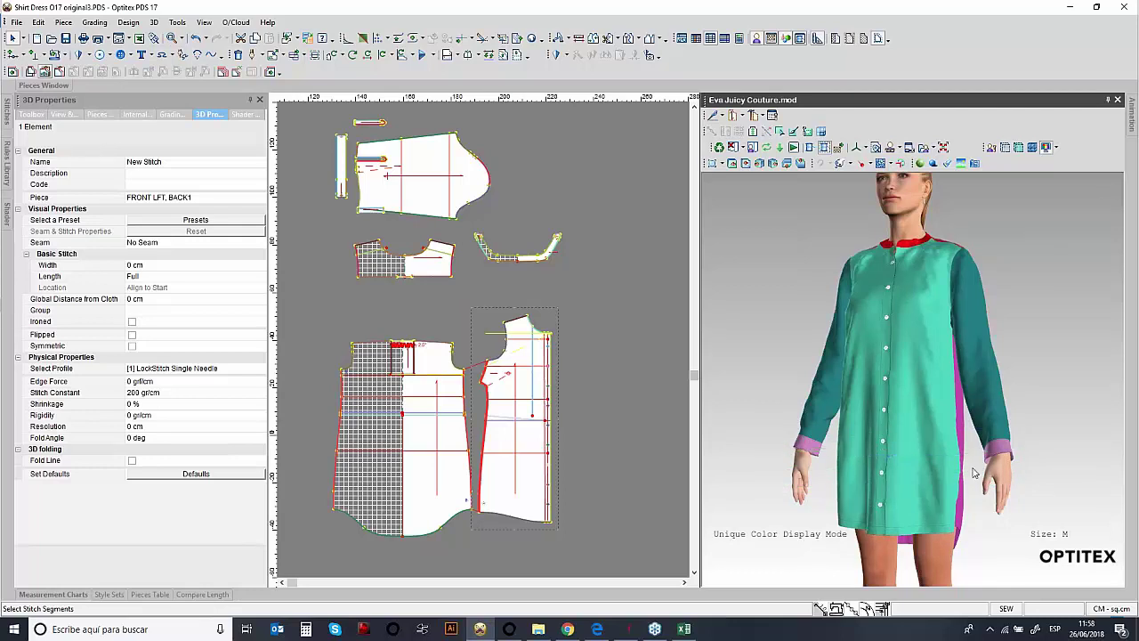
- Draw a new curved hem line on the dress's back with the 3D Digitizer, running above the existing hem to the side seam
drag(926, 442, 917, 503)
scroll(920, 508, up, 4)
middle_drag(907, 502, 902, 414)
scroll(947, 493, up, 2)
drag(947, 493, 828, 490)
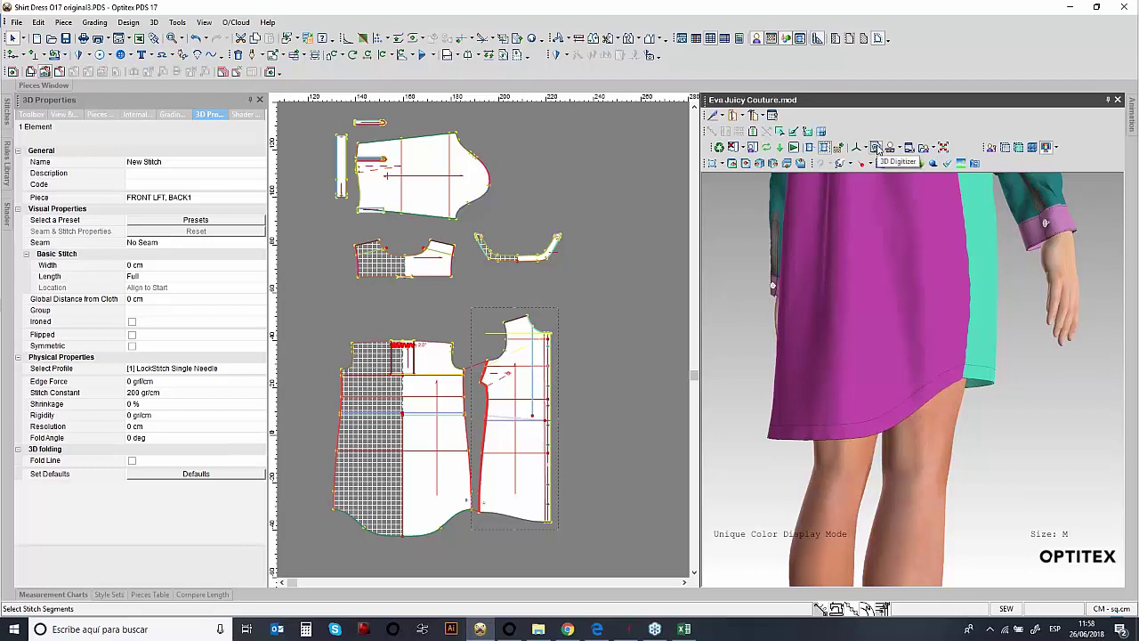
click(877, 149)
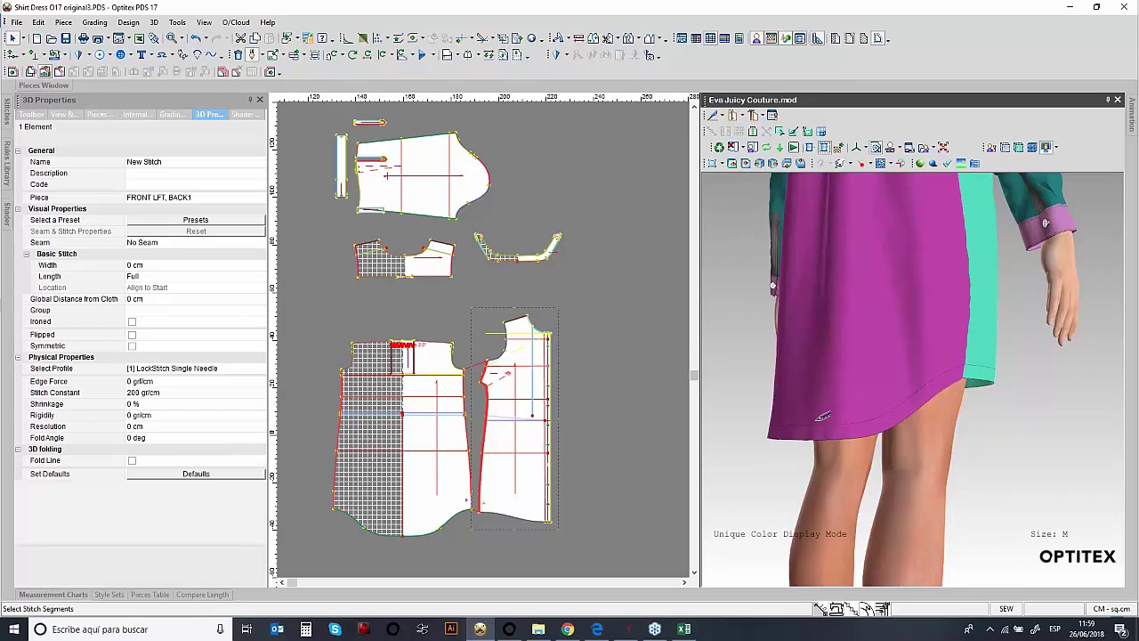
click(814, 418)
click(841, 416)
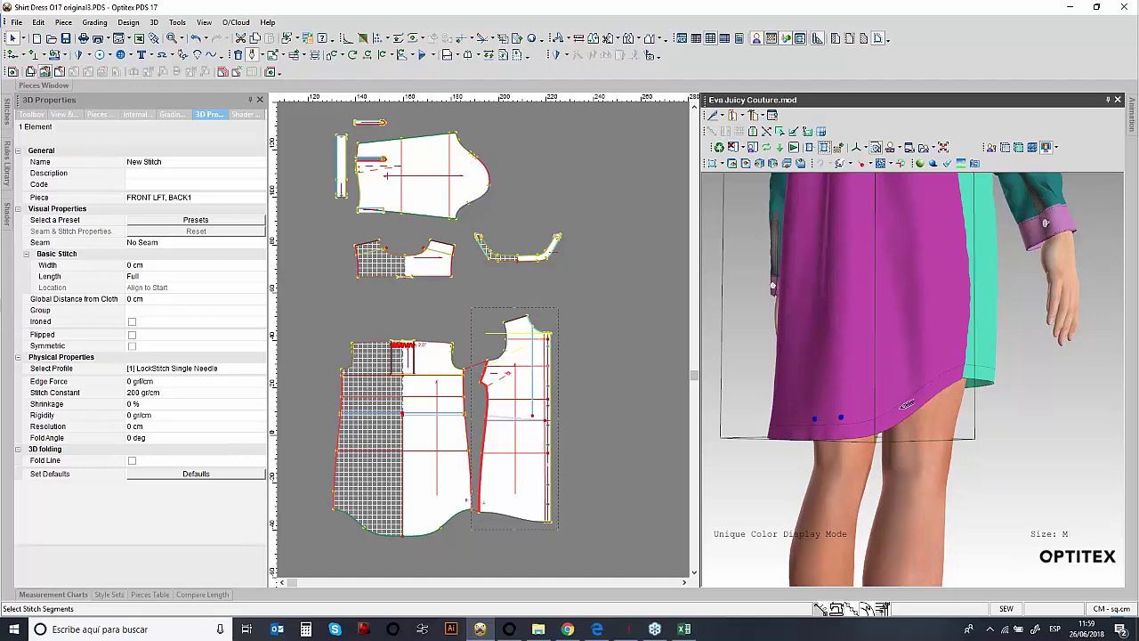
click(888, 405)
click(927, 388)
middle_drag(942, 416, 904, 370)
click(891, 374)
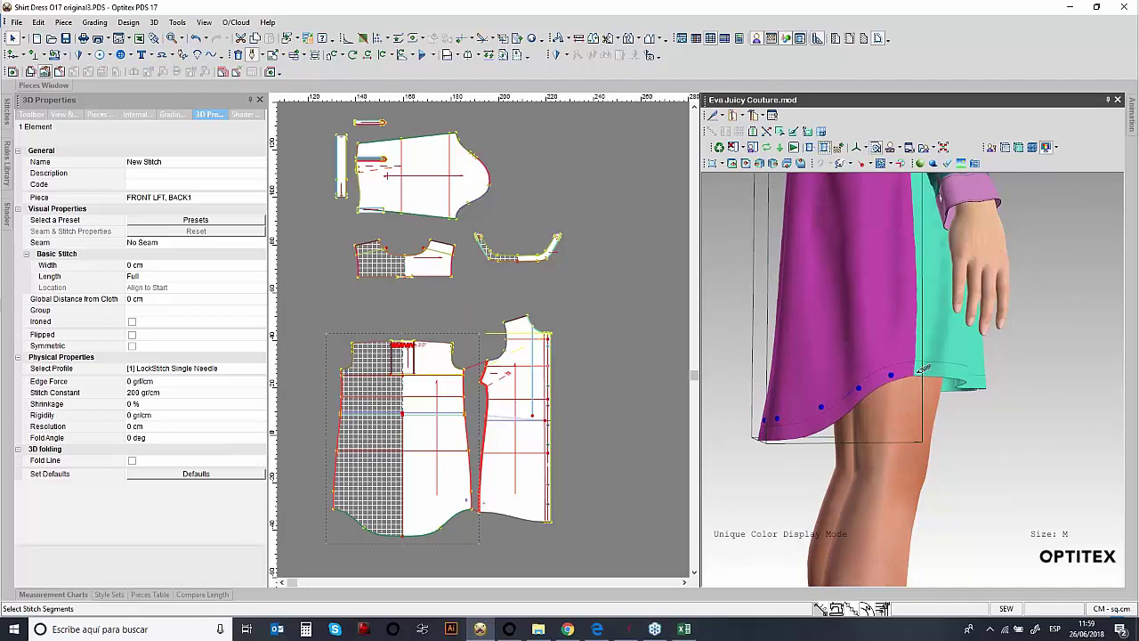
click(912, 373)
- Apply the drafted hem line to the 2D pattern of BACK1 and clear the lines from the 3D garment
right_click(830, 375)
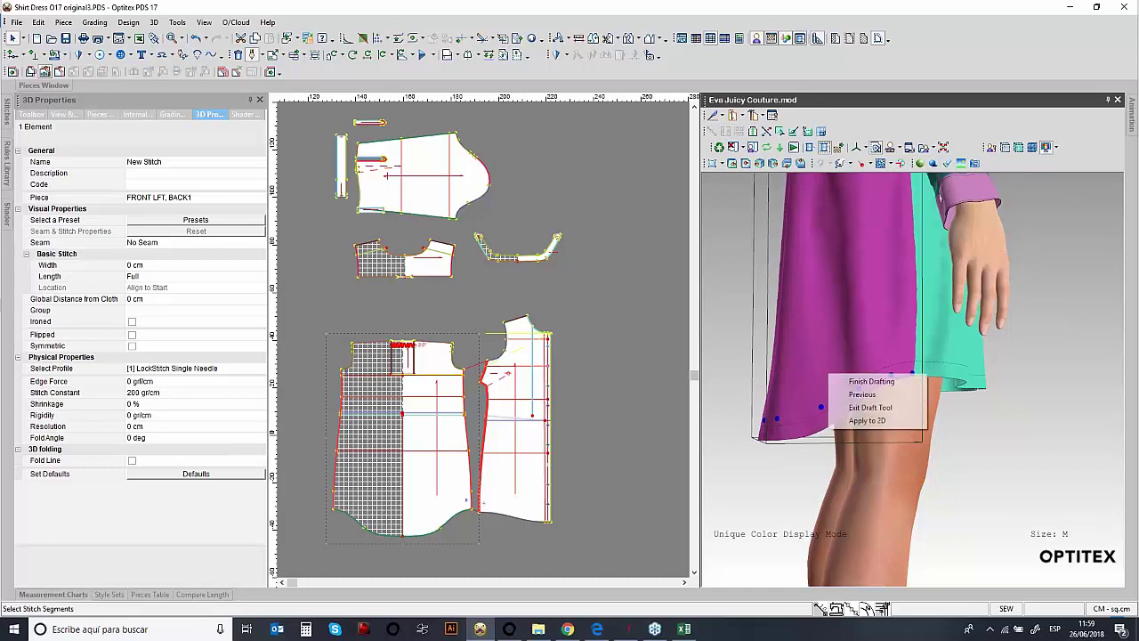
click(853, 422)
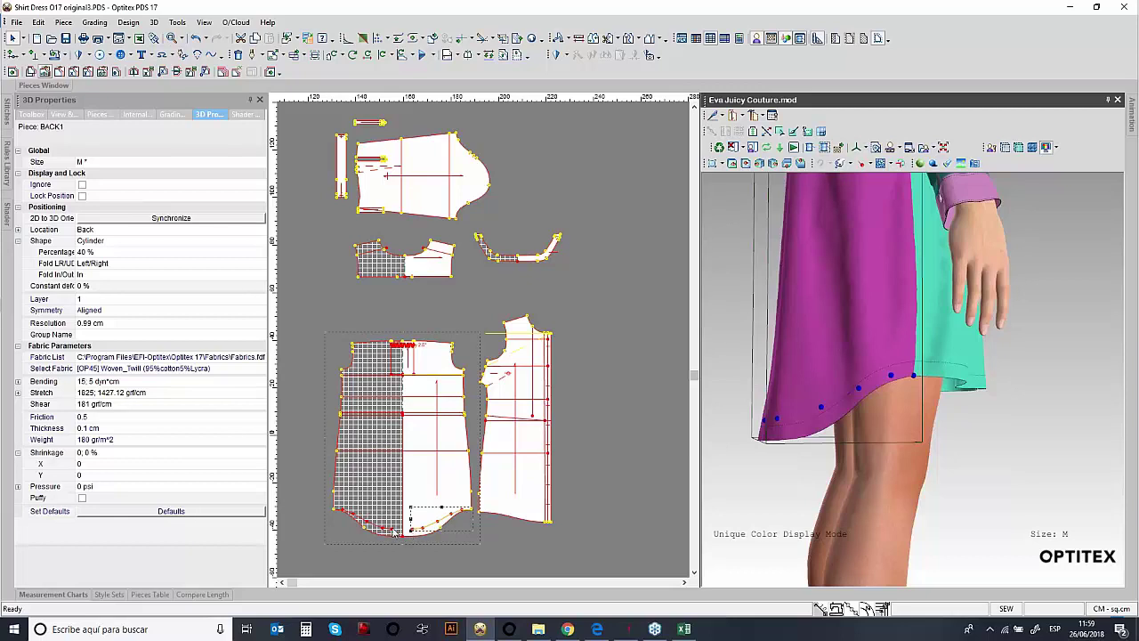
click(737, 147)
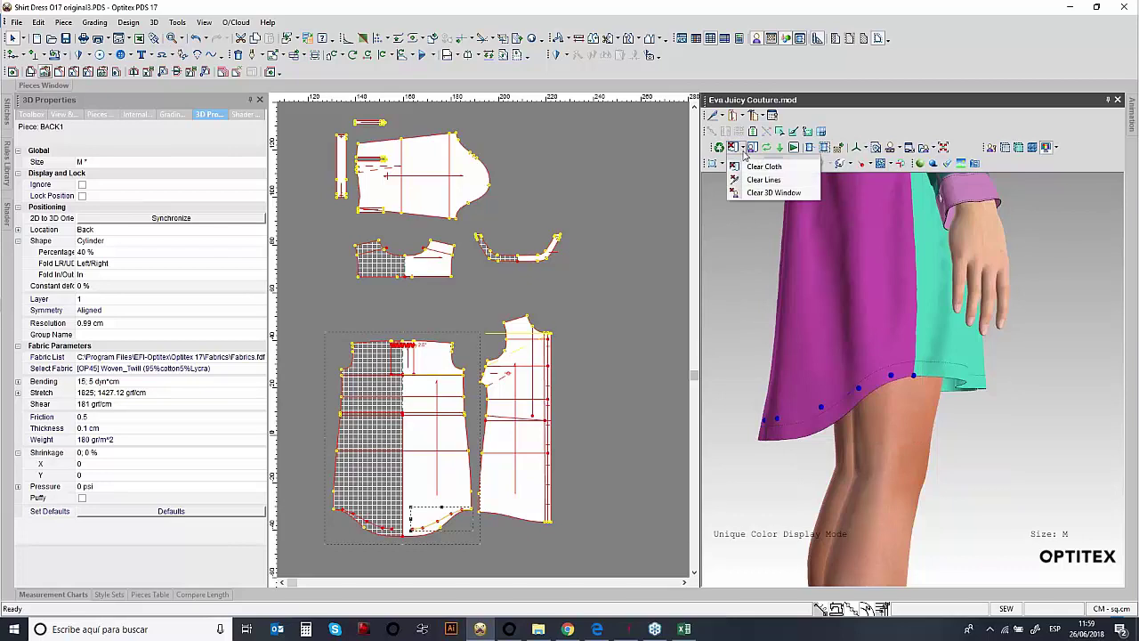
click(751, 181)
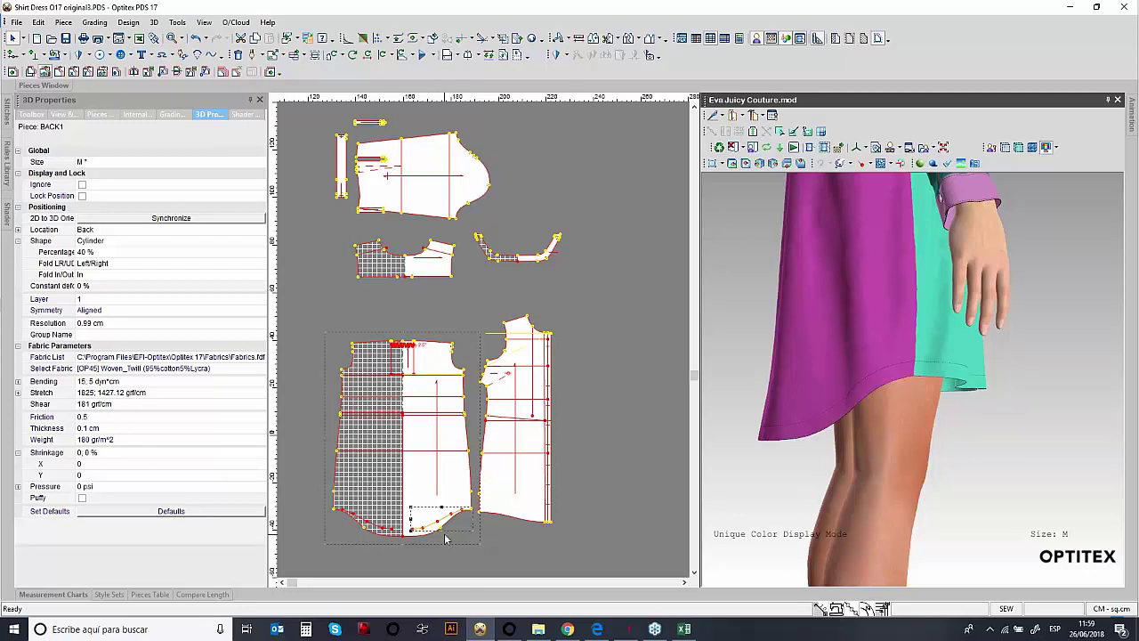
- Raise the BACK1 hem at the centre back by 3 cm, moving the hem segment proportionally from the side-seam curve to the fold
scroll(436, 528, up, 3)
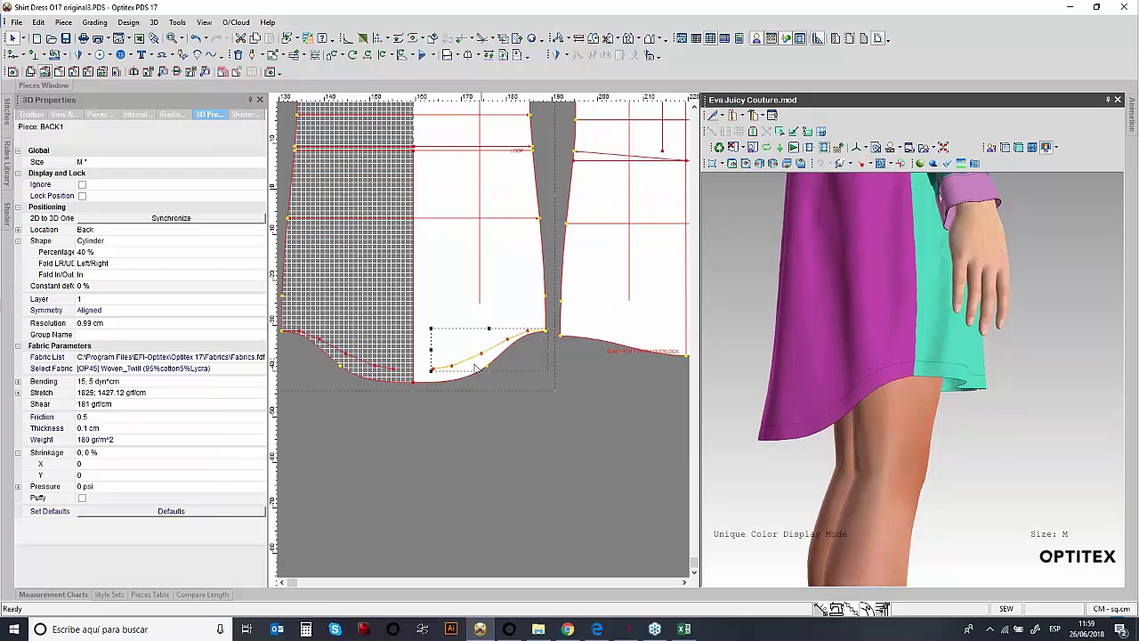
click(1108, 99)
scroll(696, 339, up, 2)
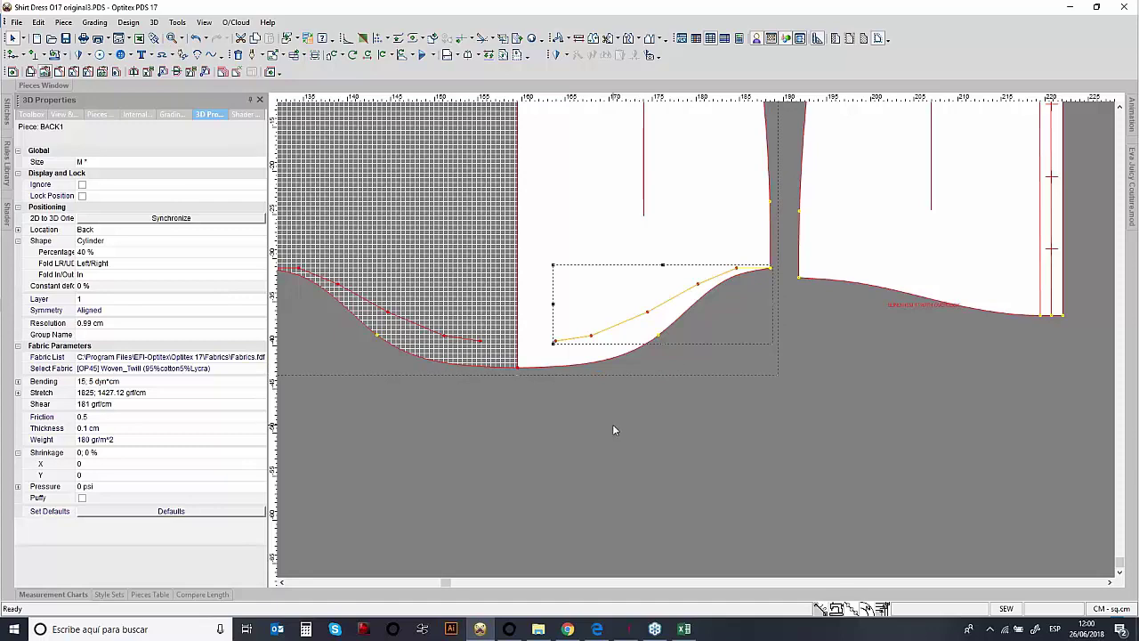
click(612, 431)
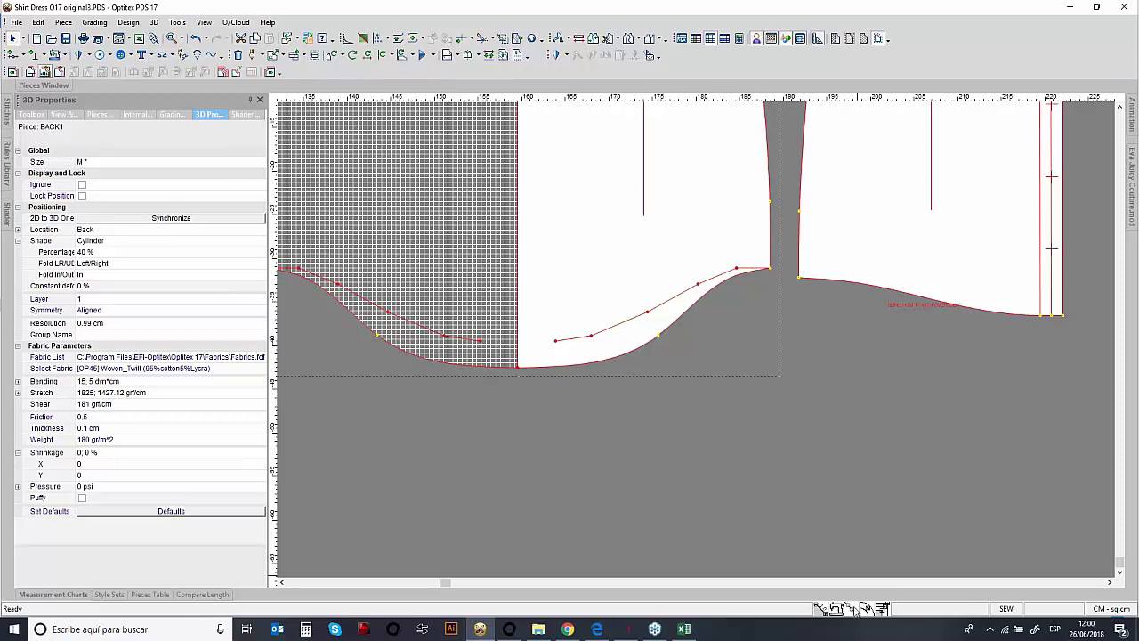
click(851, 608)
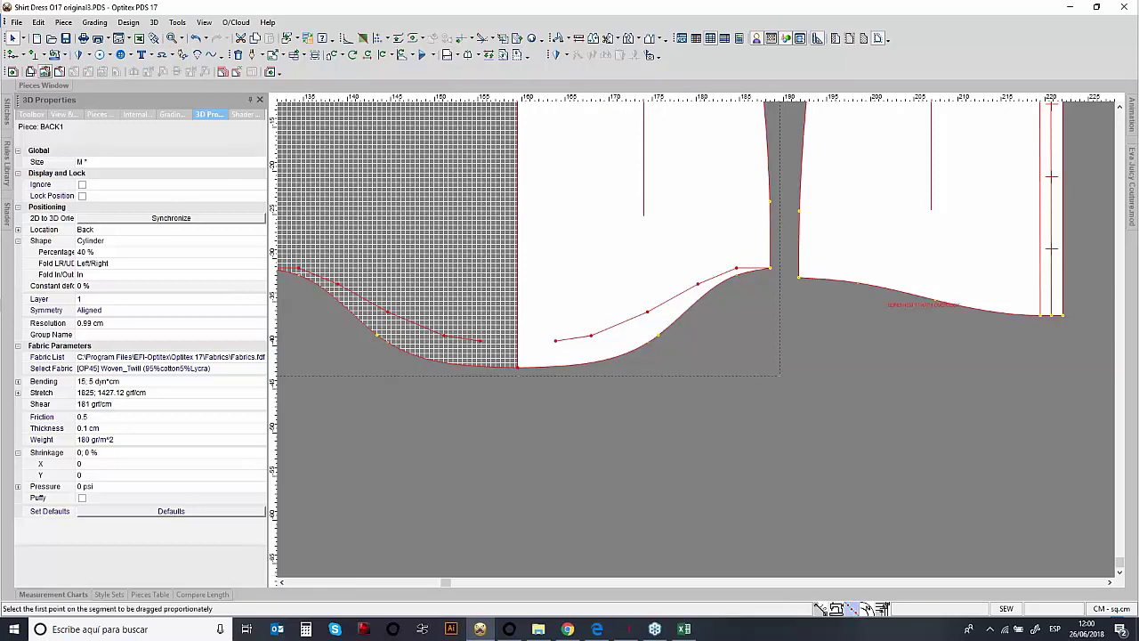
click(738, 277)
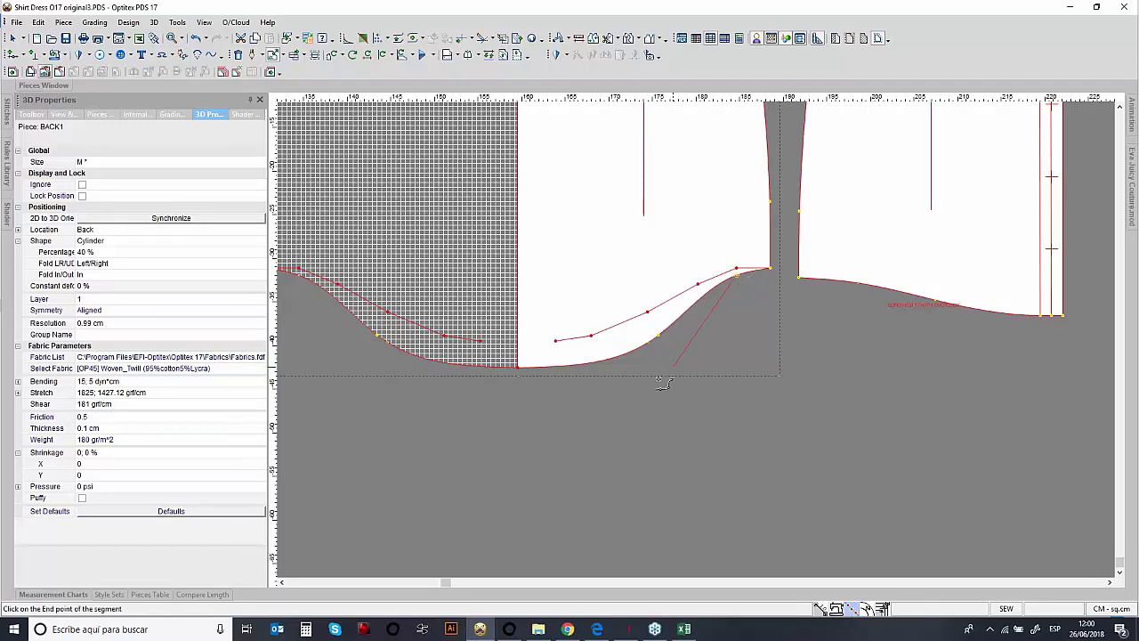
click(518, 369)
drag(514, 369, 523, 343)
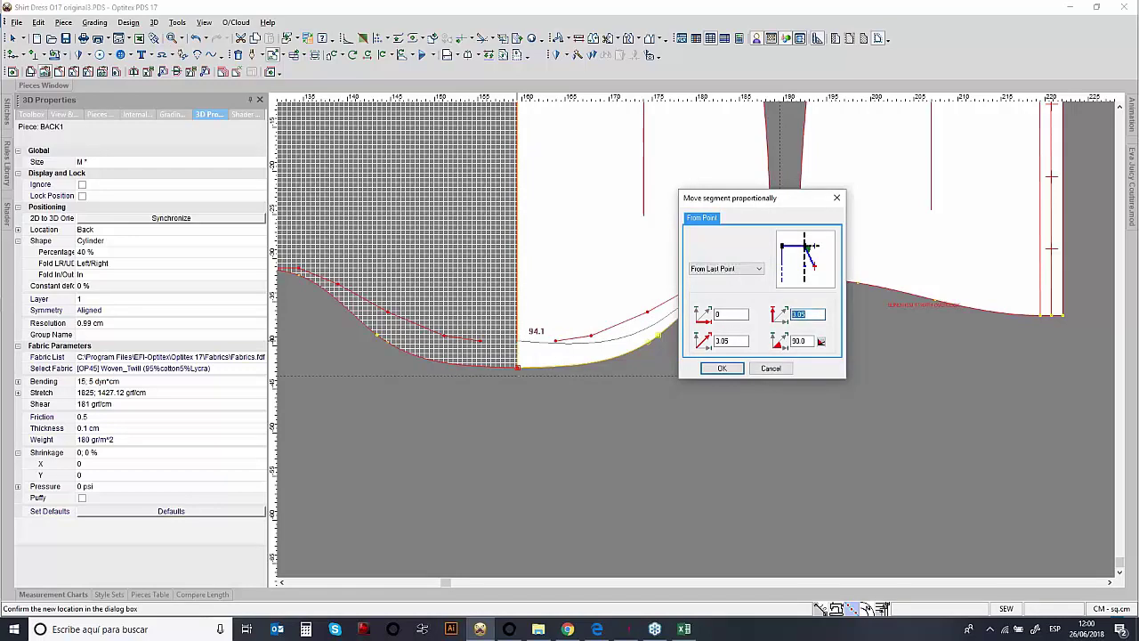
text(3)
click(723, 369)
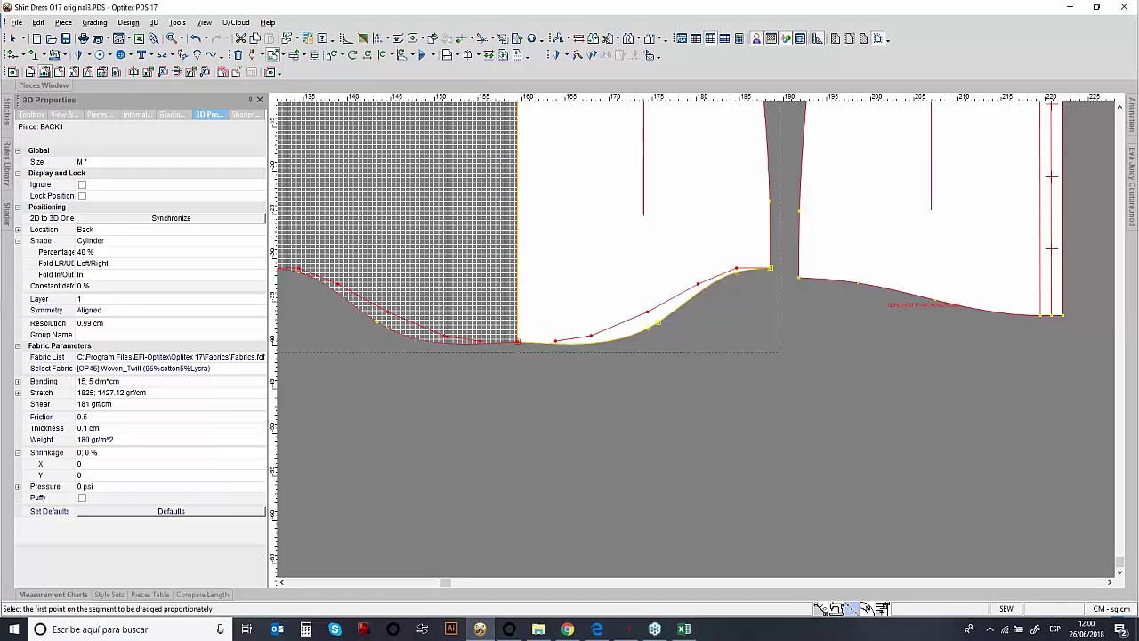
- Move the curved side part of the BACK1 hem proportionally onto the drafted hem line, and delete the drafted line
click(737, 269)
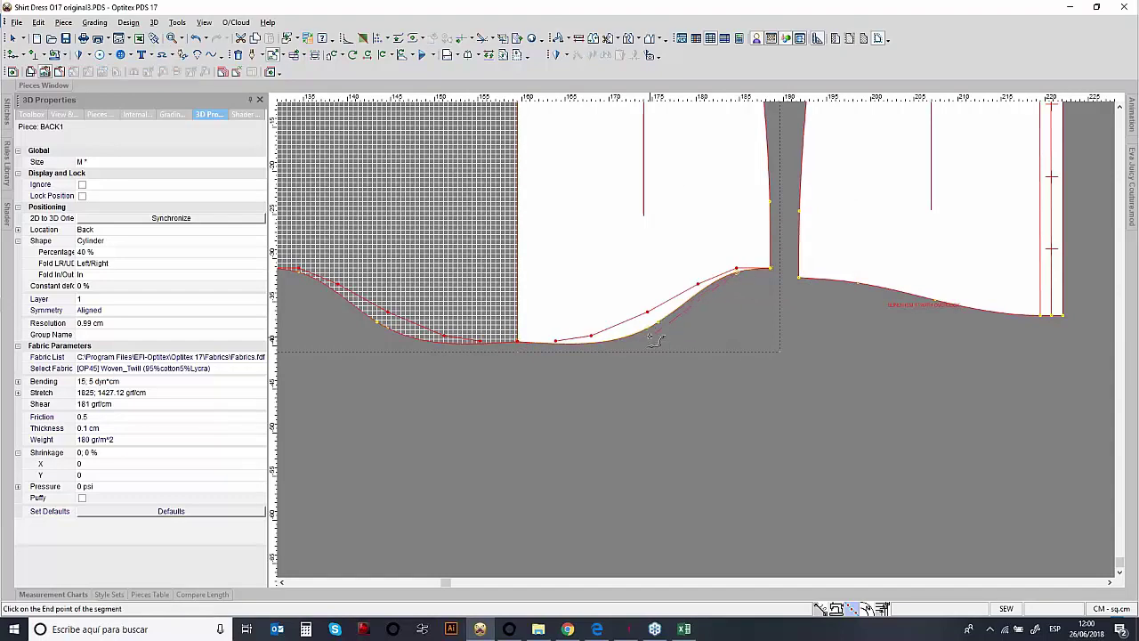
click(653, 326)
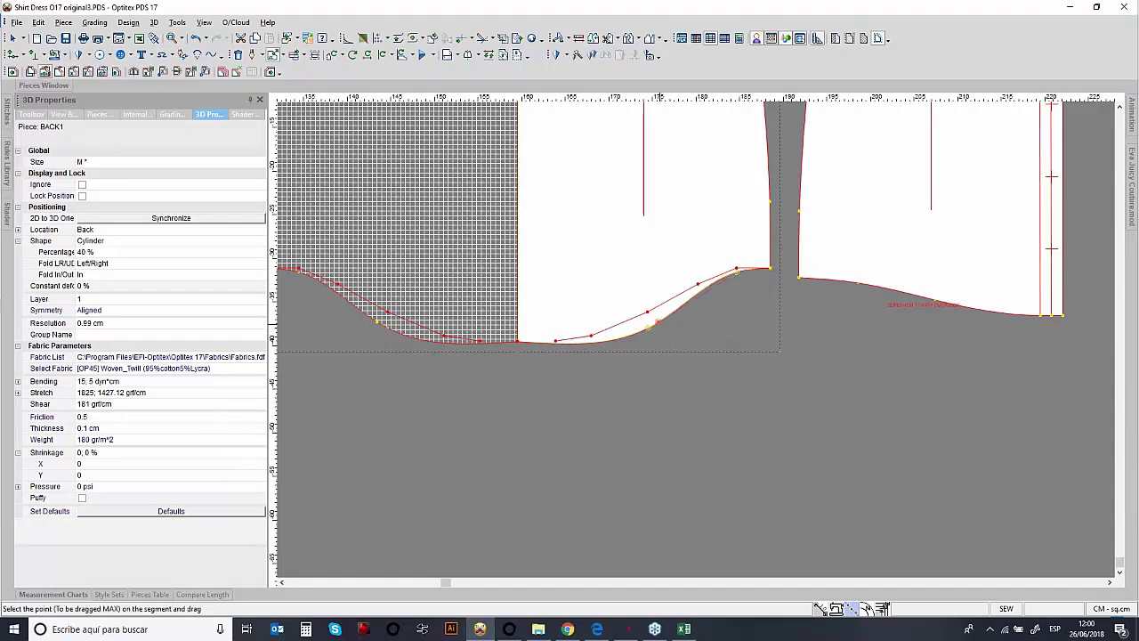
mouse_move(657, 326)
mouse_down()
mouse_move(663, 312)
mouse_move(648, 321)
mouse_up()
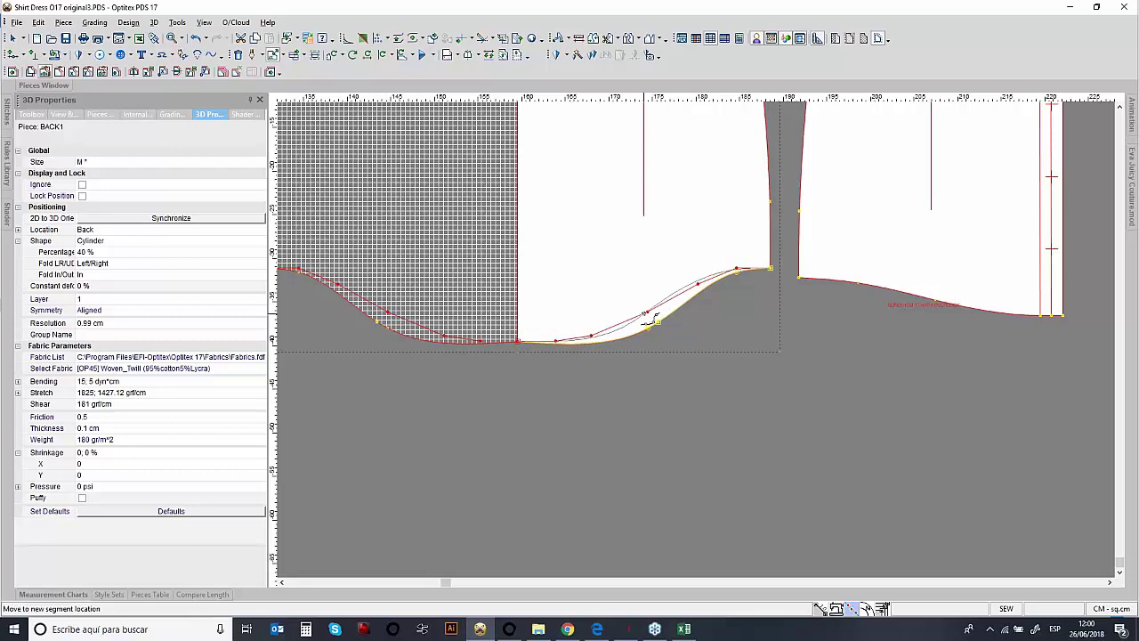
right_click(633, 372)
click(654, 380)
click(620, 328)
click(706, 396)
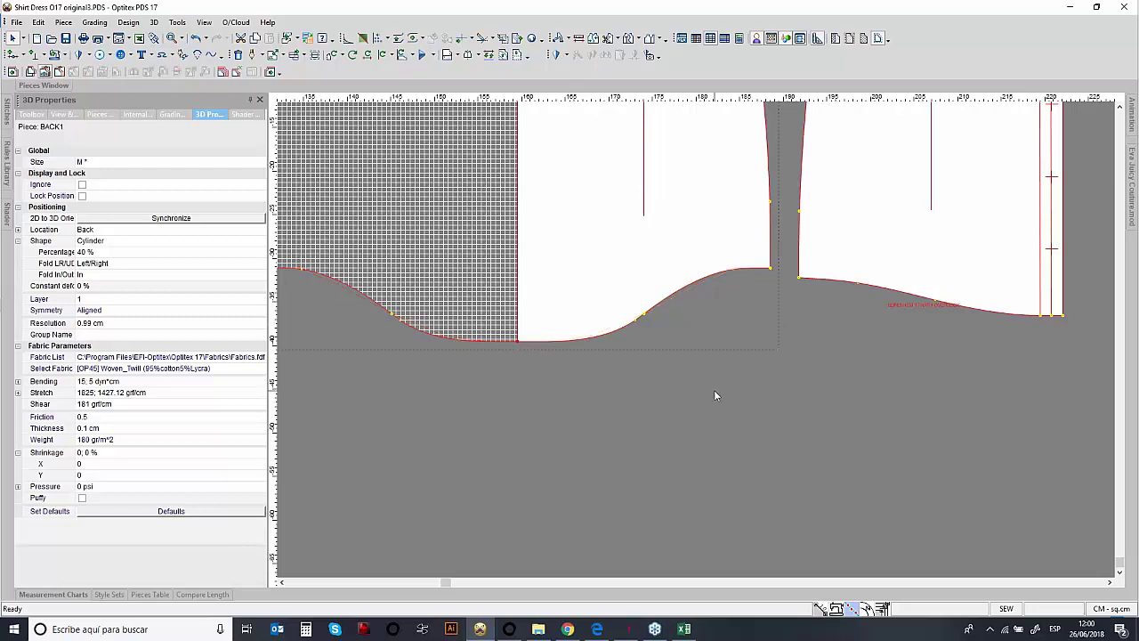
- Move the spiral RUFFLE piece beside the front piece
scroll(697, 345, down, 2)
scroll(696, 339, down, 3)
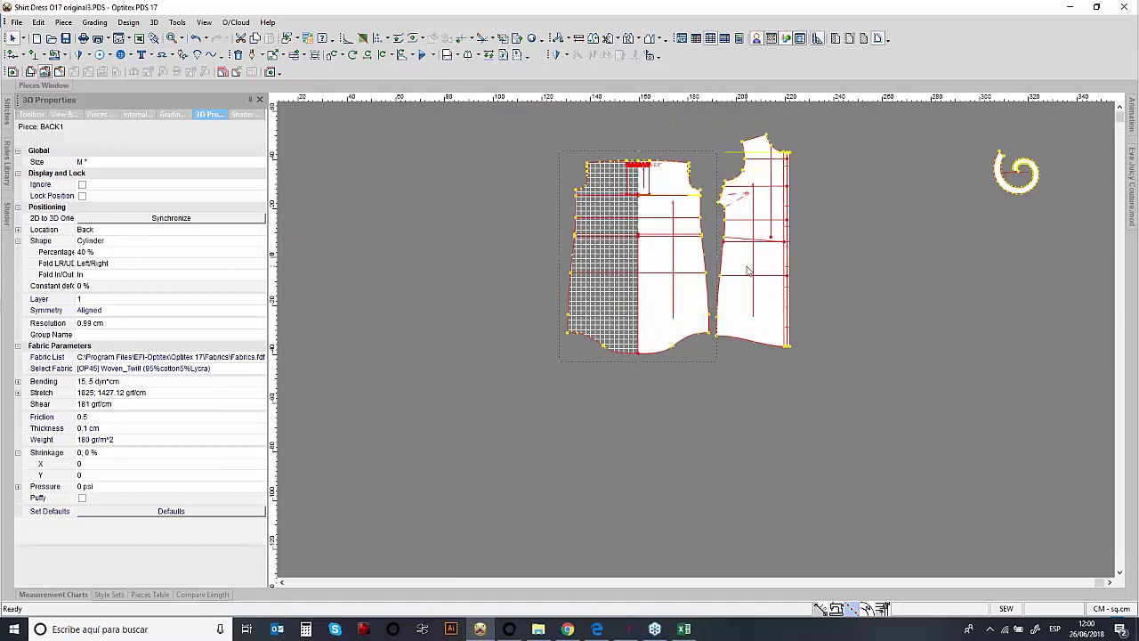
scroll(768, 223, up, 2)
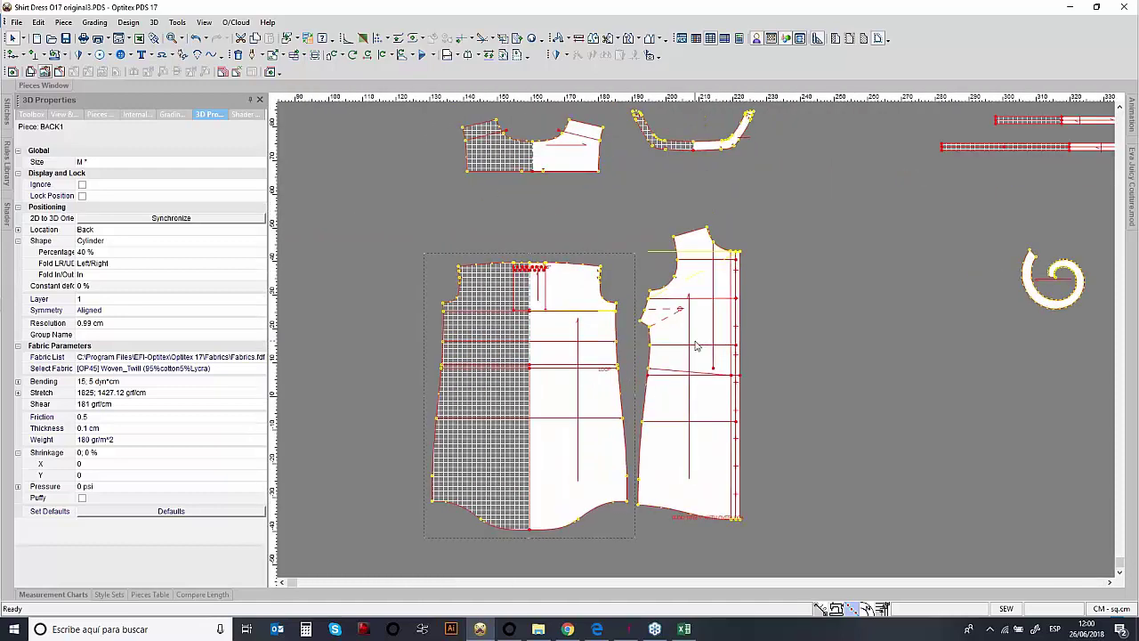
click(1042, 301)
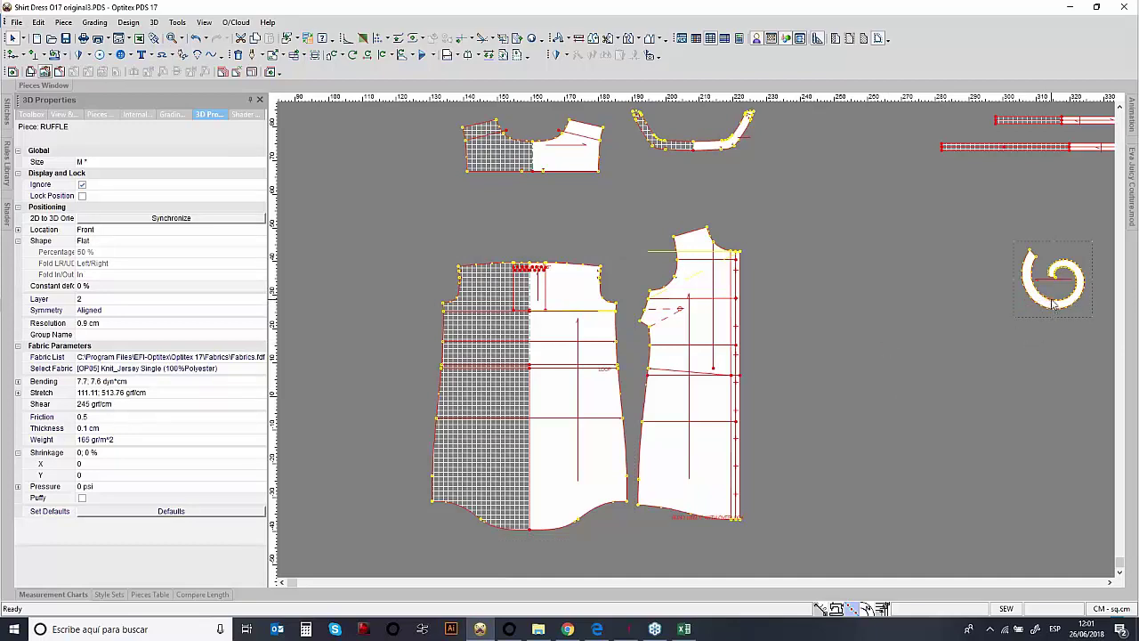
drag(1053, 303, 817, 388)
click(851, 612)
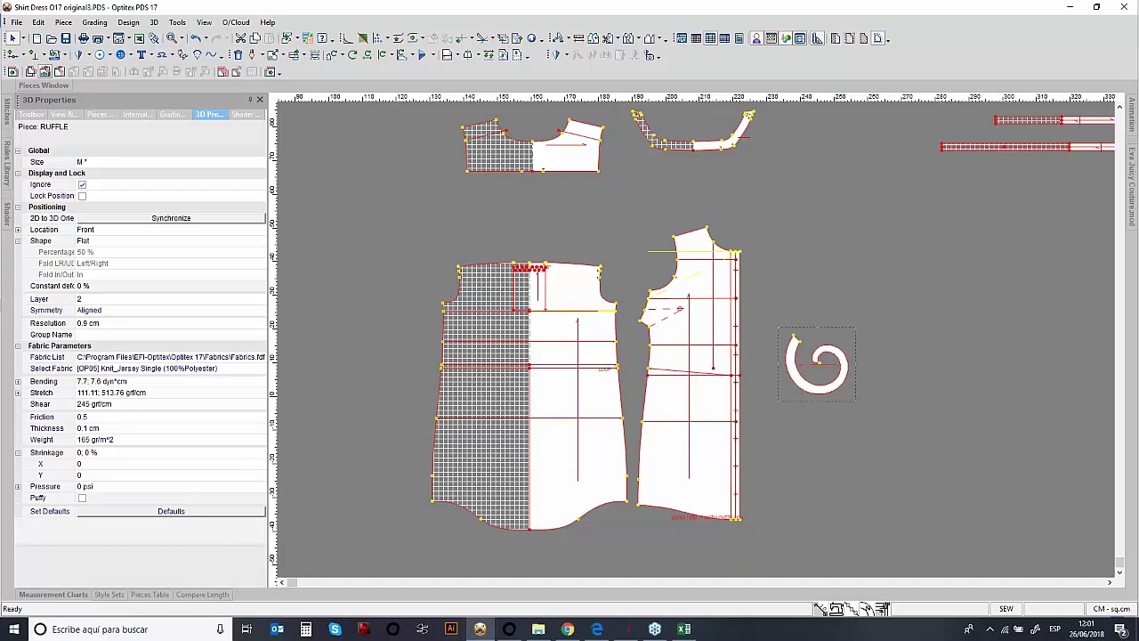
- Create a stripe-to-spiral piece with width 2, length 38.17, radius 0 and gap 4
right_click(800, 254)
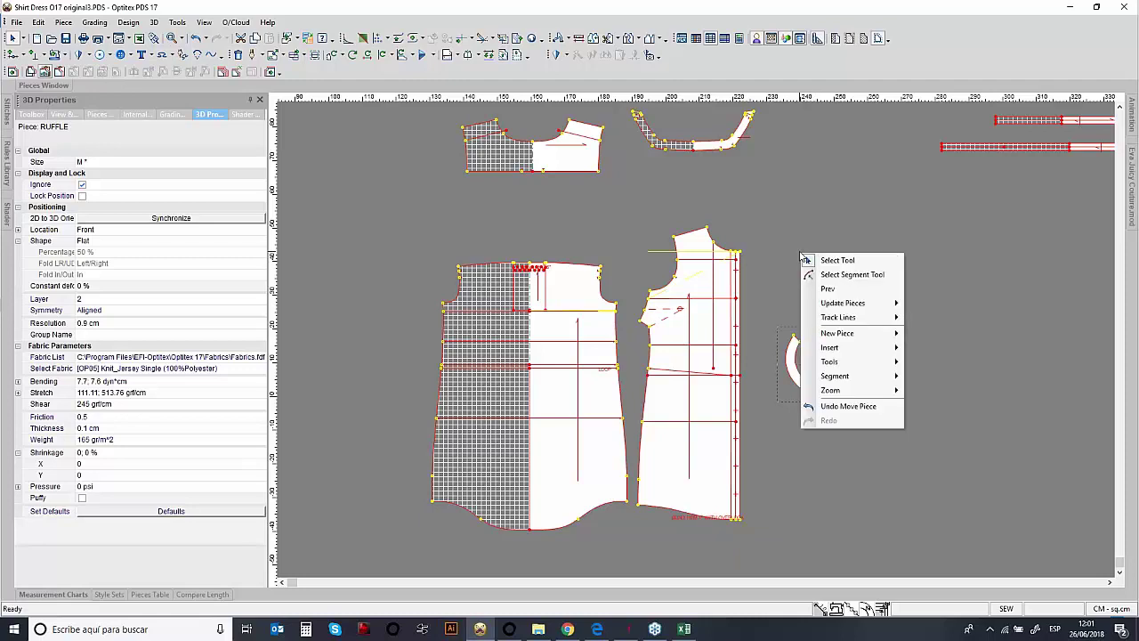
mouse_move(830, 335)
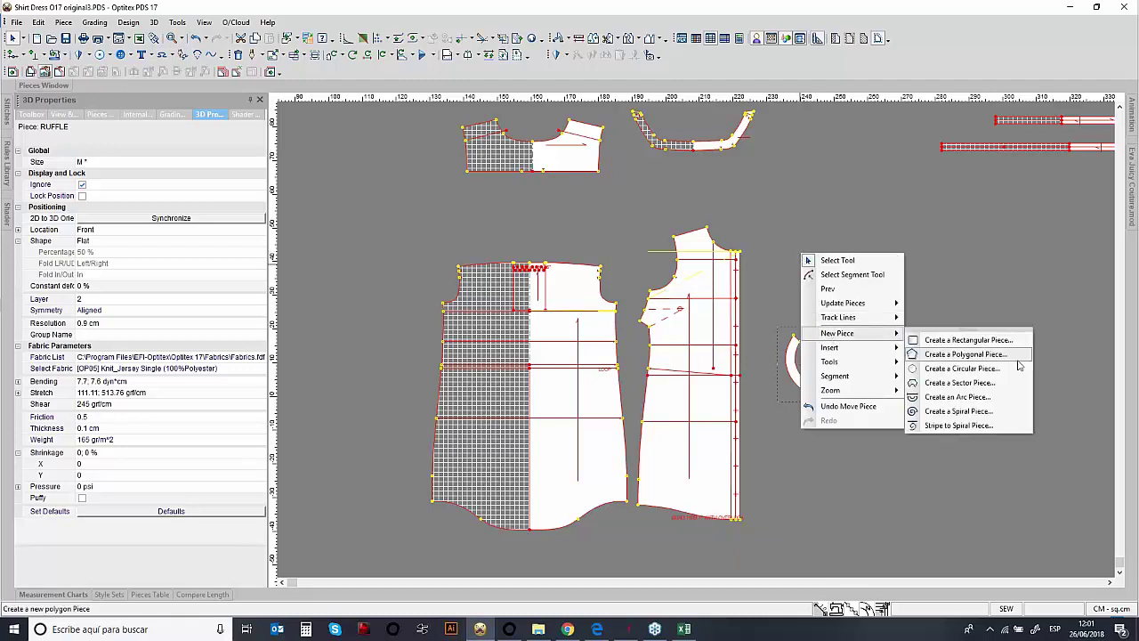
click(959, 425)
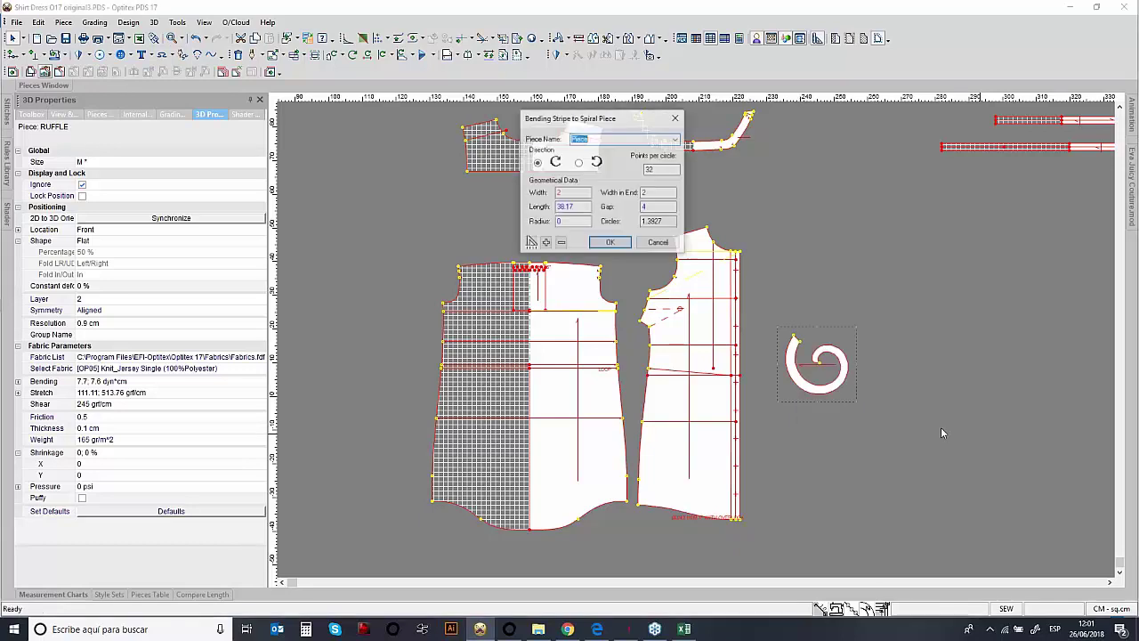
double_click(586, 194)
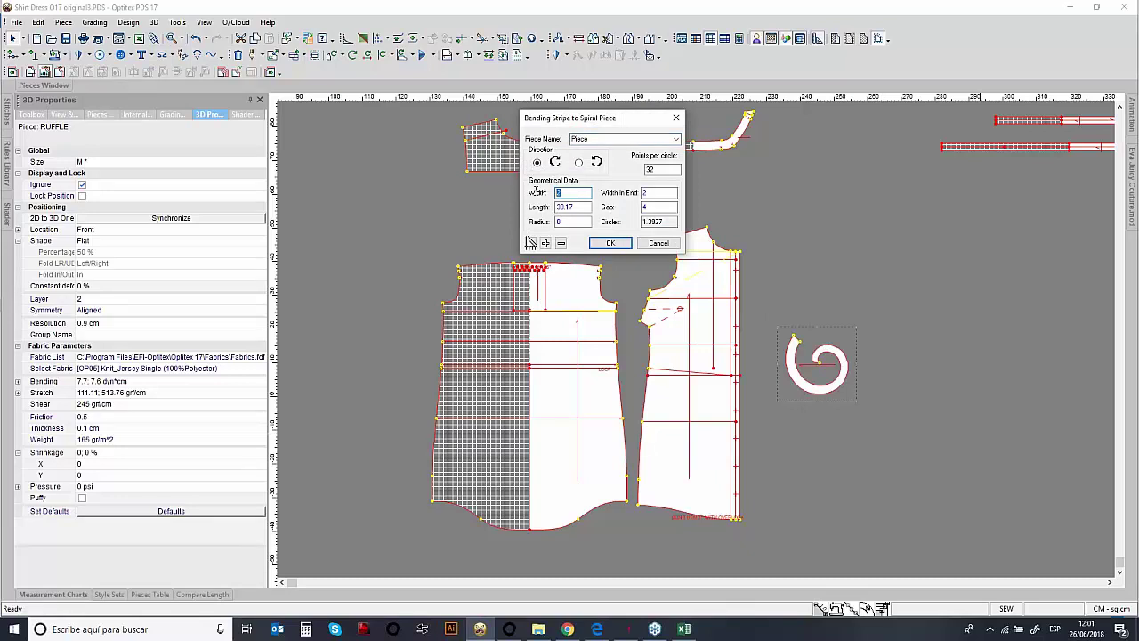
drag(574, 209, 552, 210)
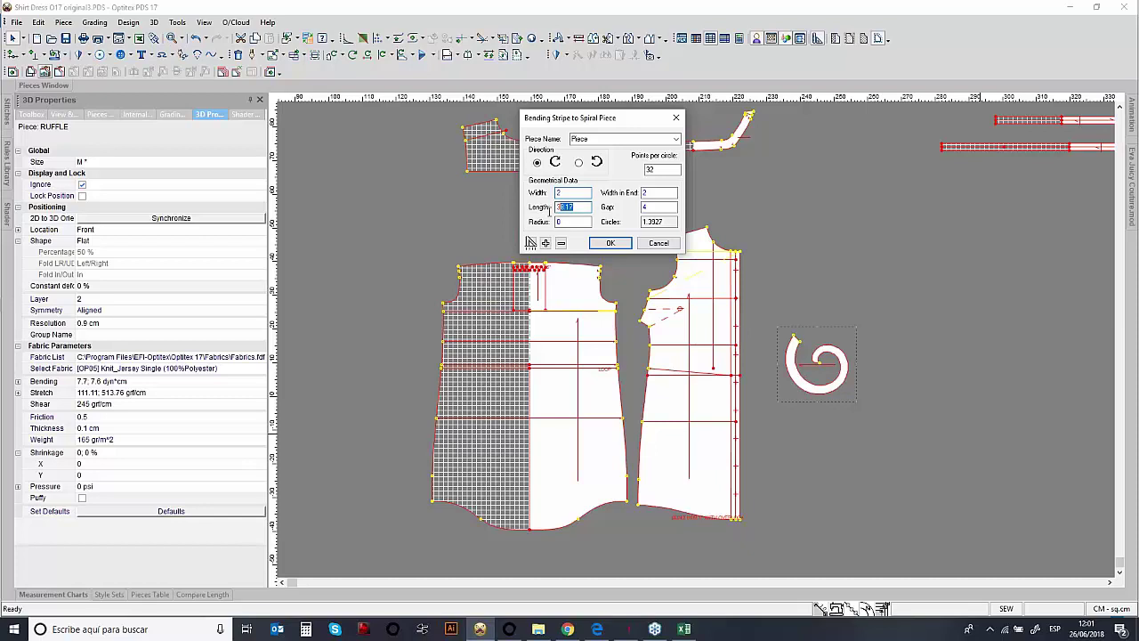
click(610, 245)
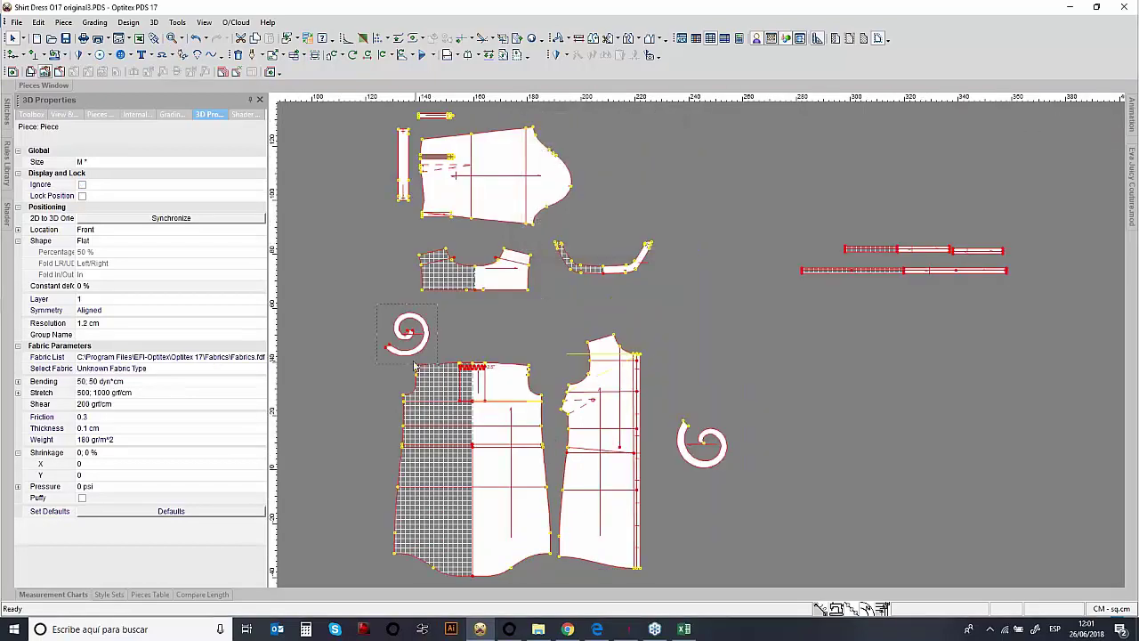
- Place the new spiral piece above the RUFFLE piece for comparison, and permanently delete it
drag(408, 332, 700, 383)
scroll(713, 405, up, 3)
scroll(698, 345, up, 1)
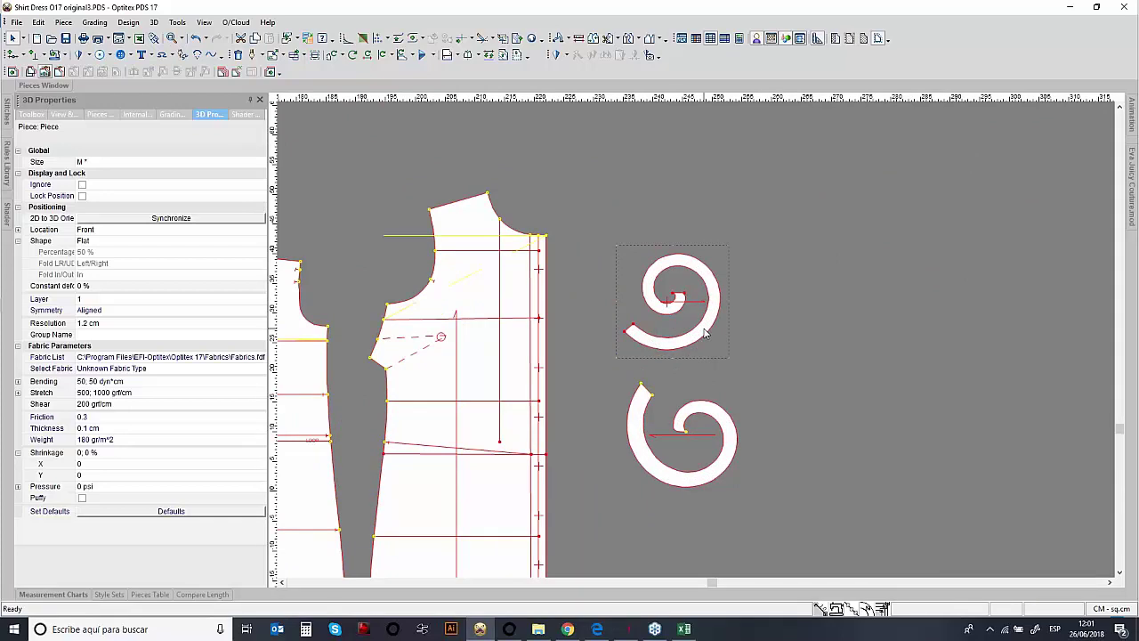
key(Delete)
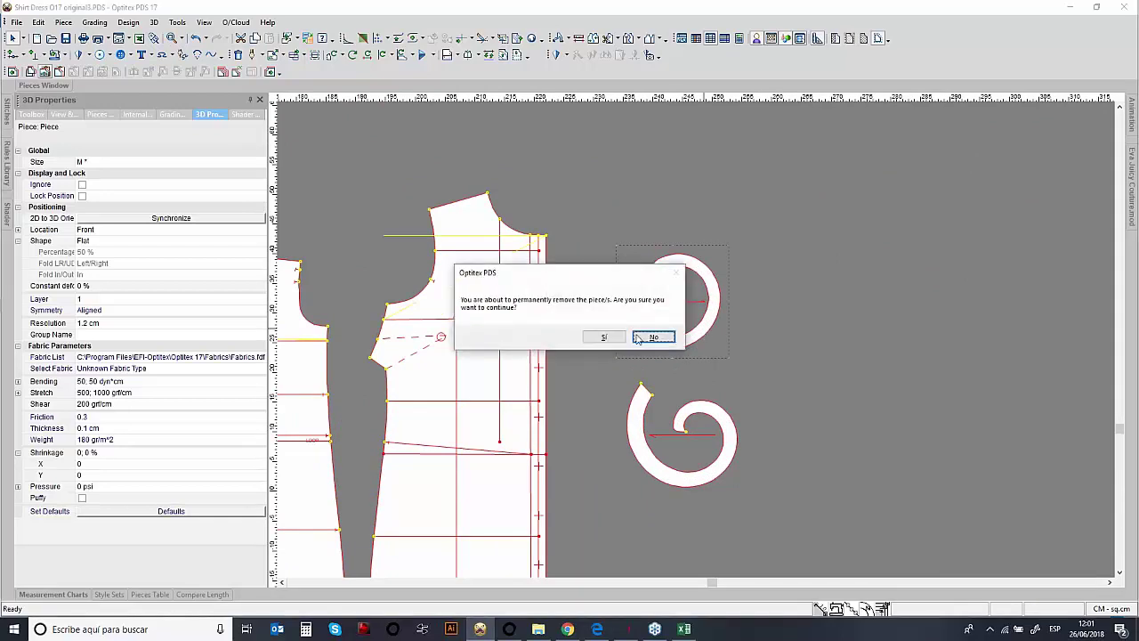
click(605, 338)
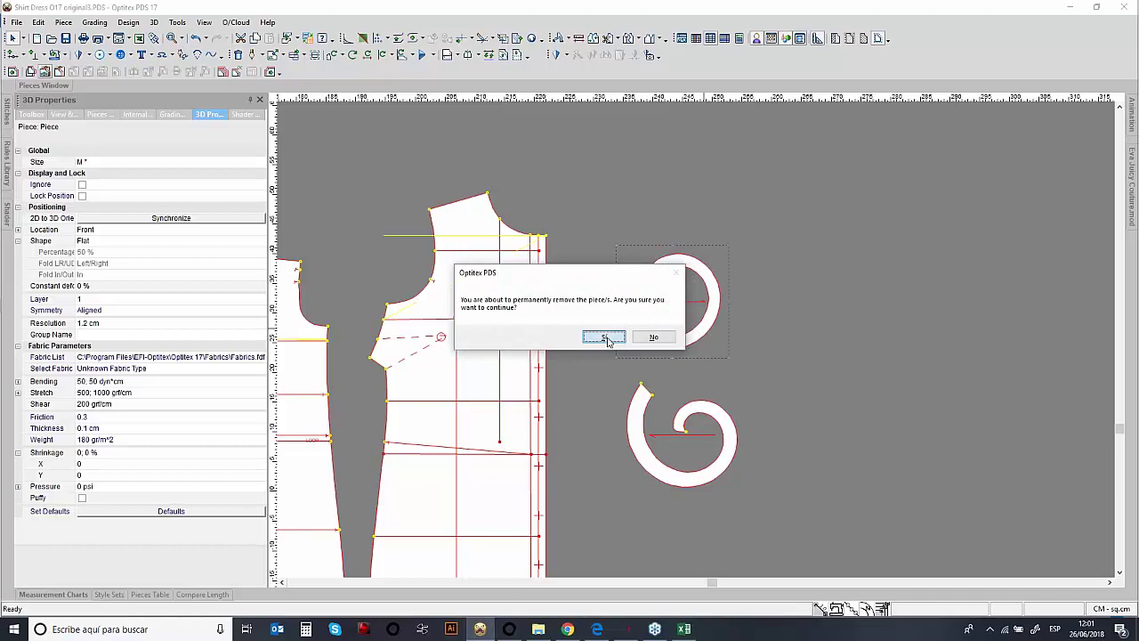
- Display the graded size nest on the pattern pieces
scroll(696, 339, down, 5)
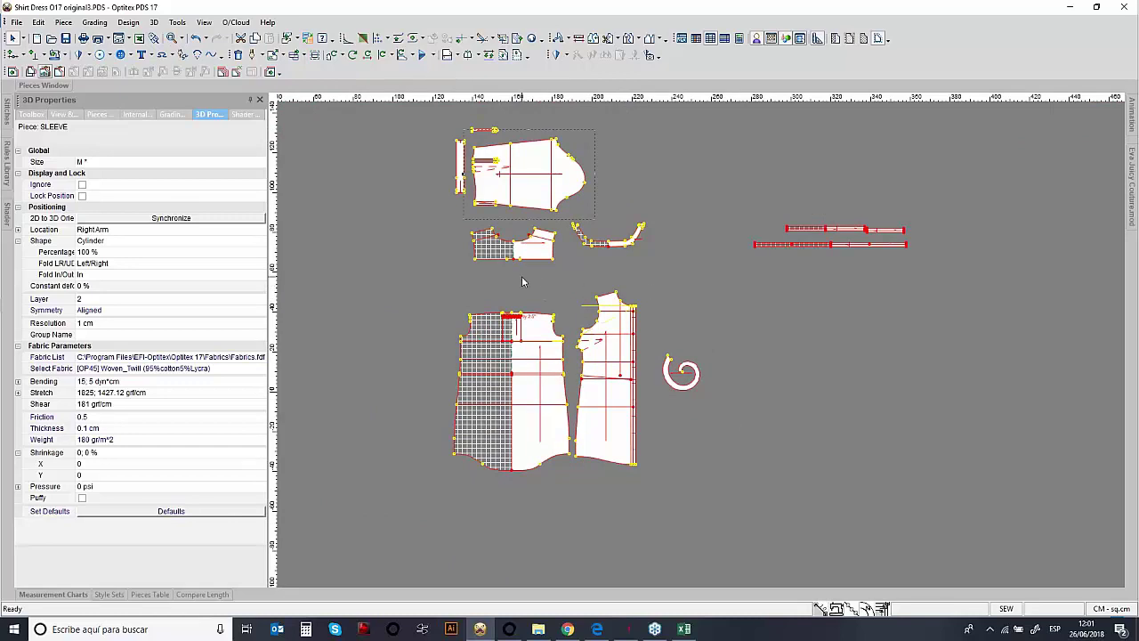
click(884, 609)
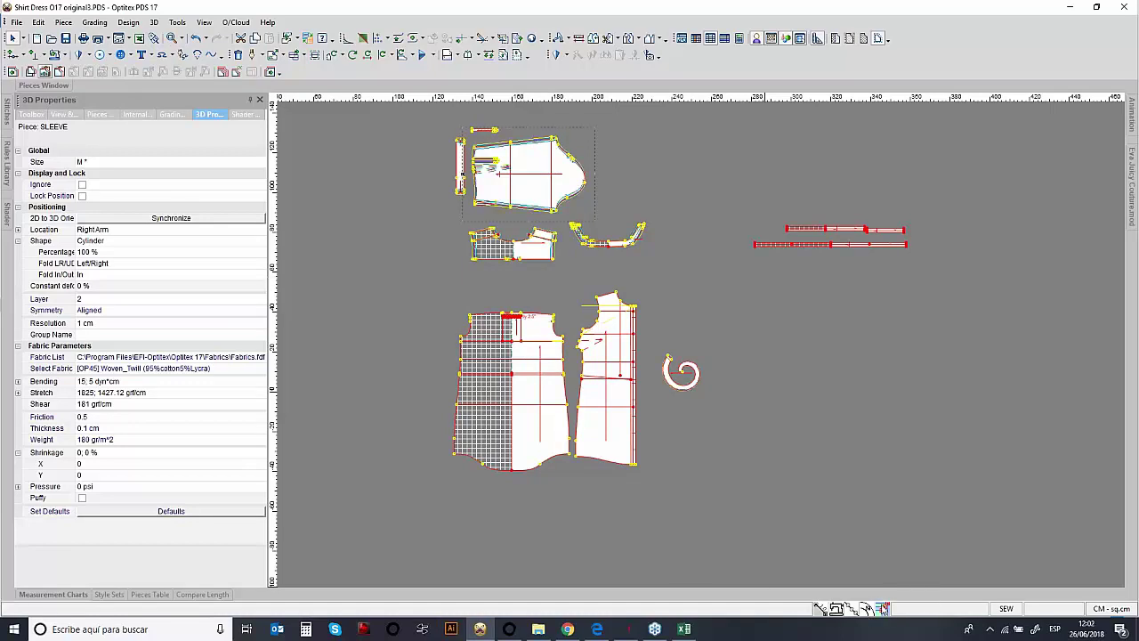
scroll(479, 168, up, 1)
scroll(798, 430, down, 1)
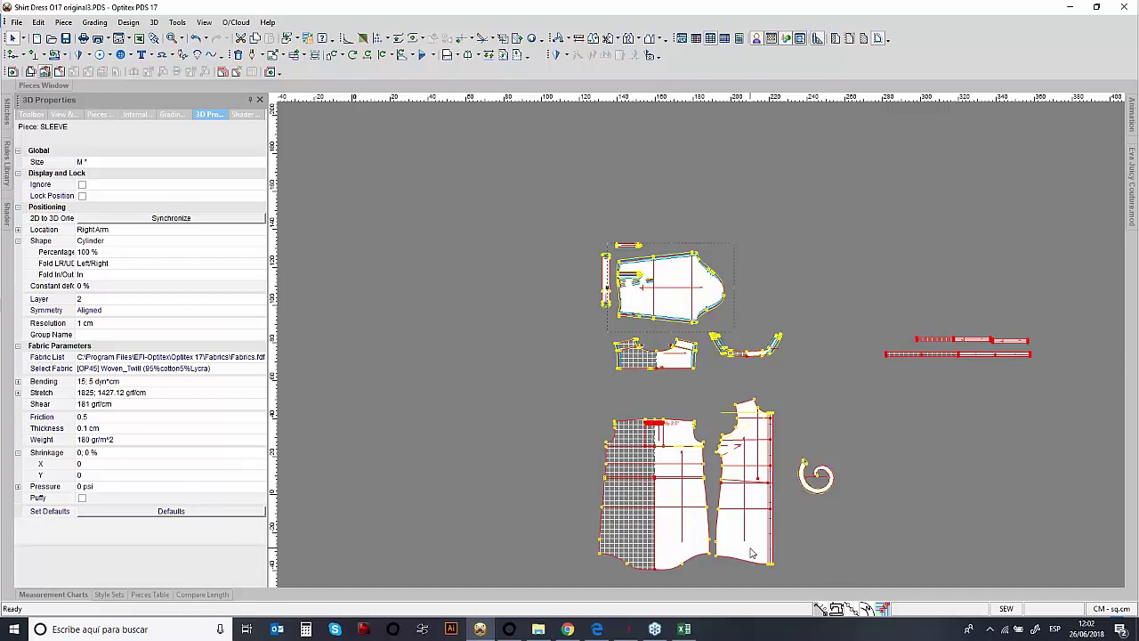
- Apply equal grading of DX 0.5 and DY 0 to the points of the back and front pieces with the Set Grading tool
click(246, 116)
click(173, 115)
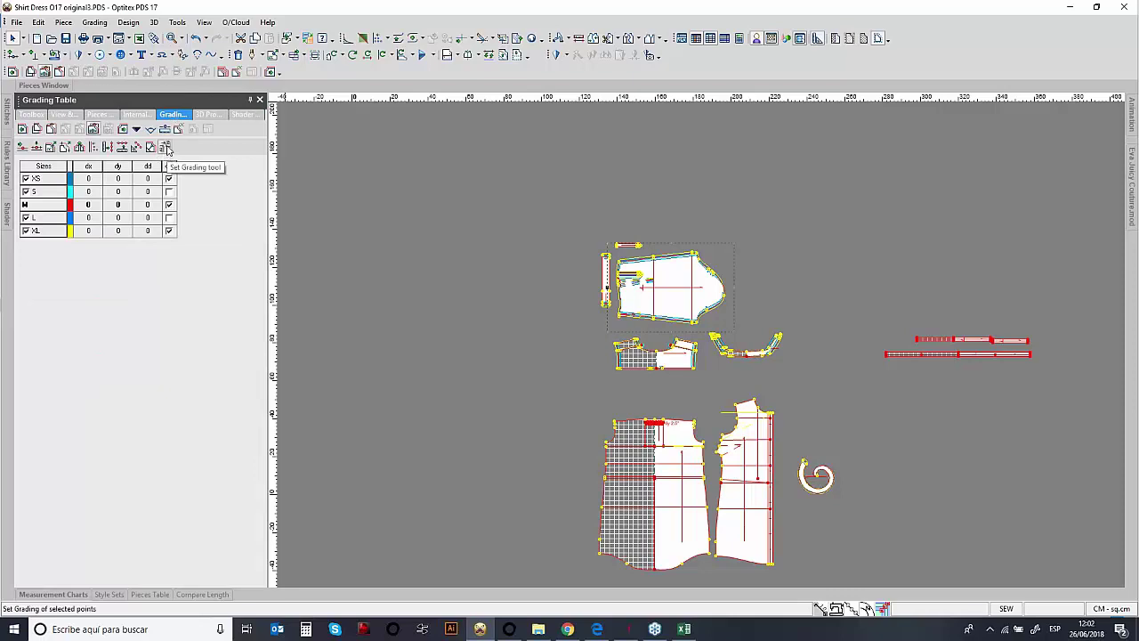
click(166, 147)
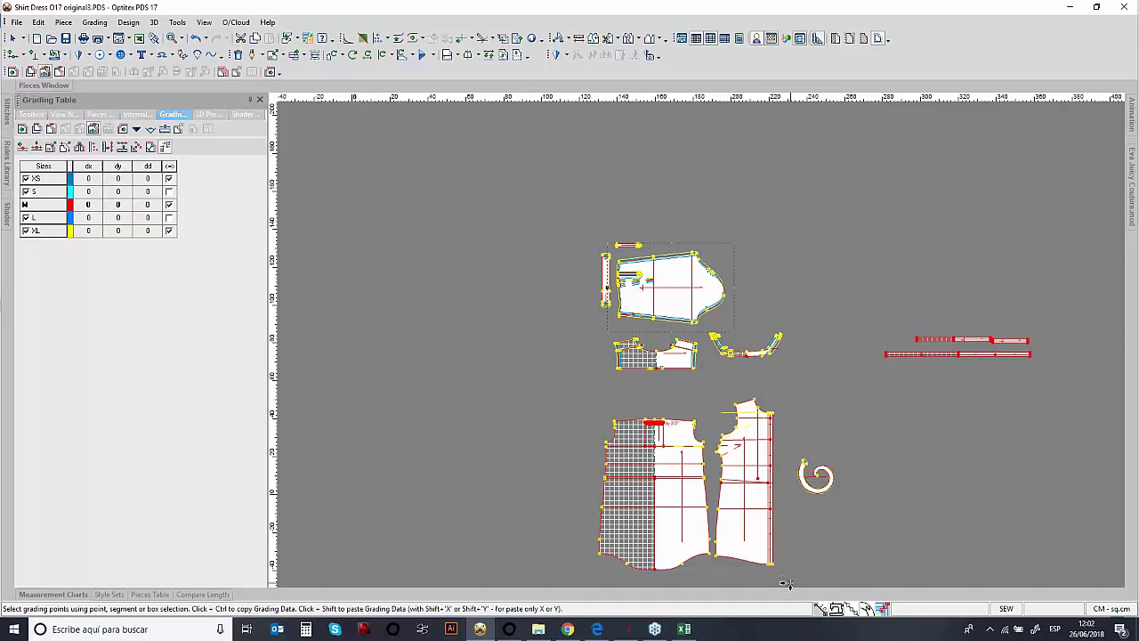
drag(786, 581, 588, 392)
click(270, 154)
key(Tab)
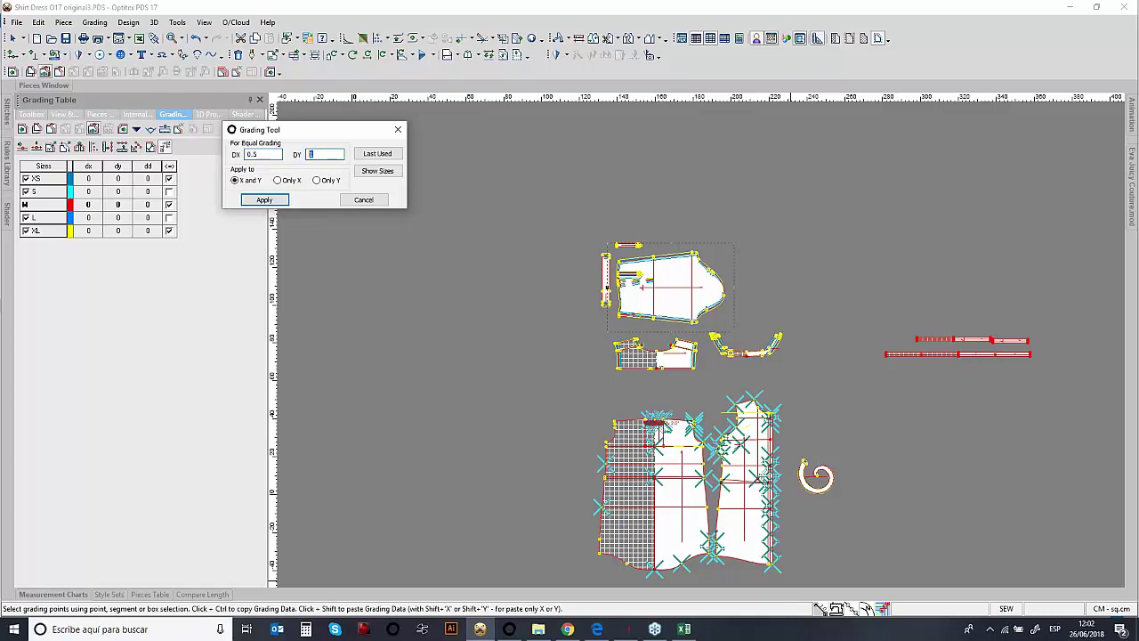
text(0)
click(264, 200)
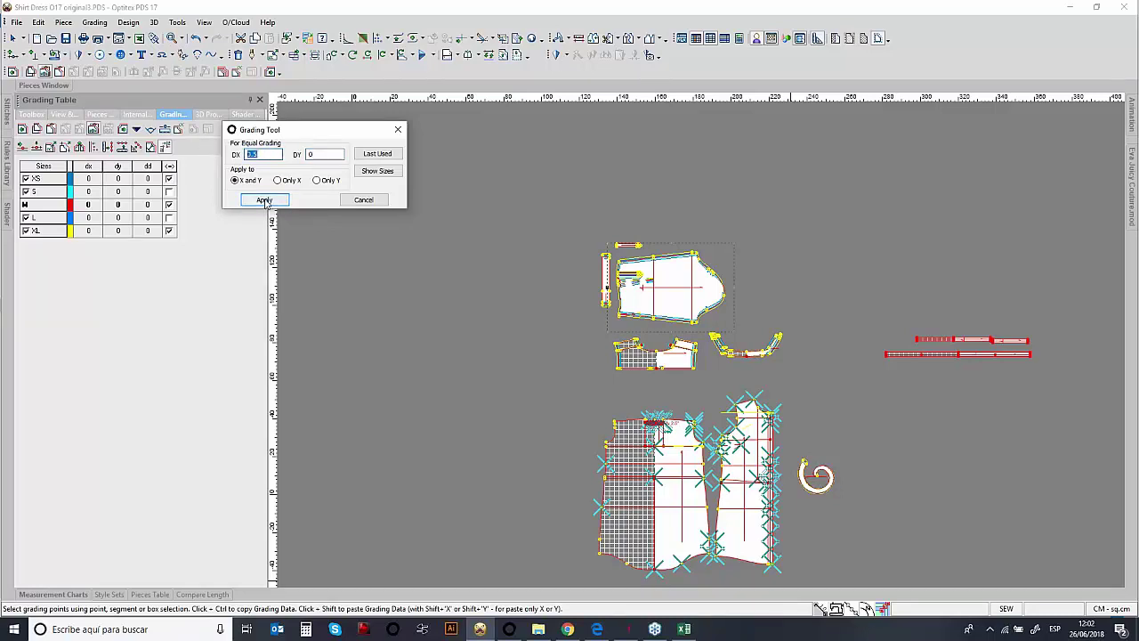
- Apply equal grading in Y only to the hem points of the back and front pieces, and leave the grading tool
scroll(712, 559, up, 1)
scroll(698, 339, up, 3)
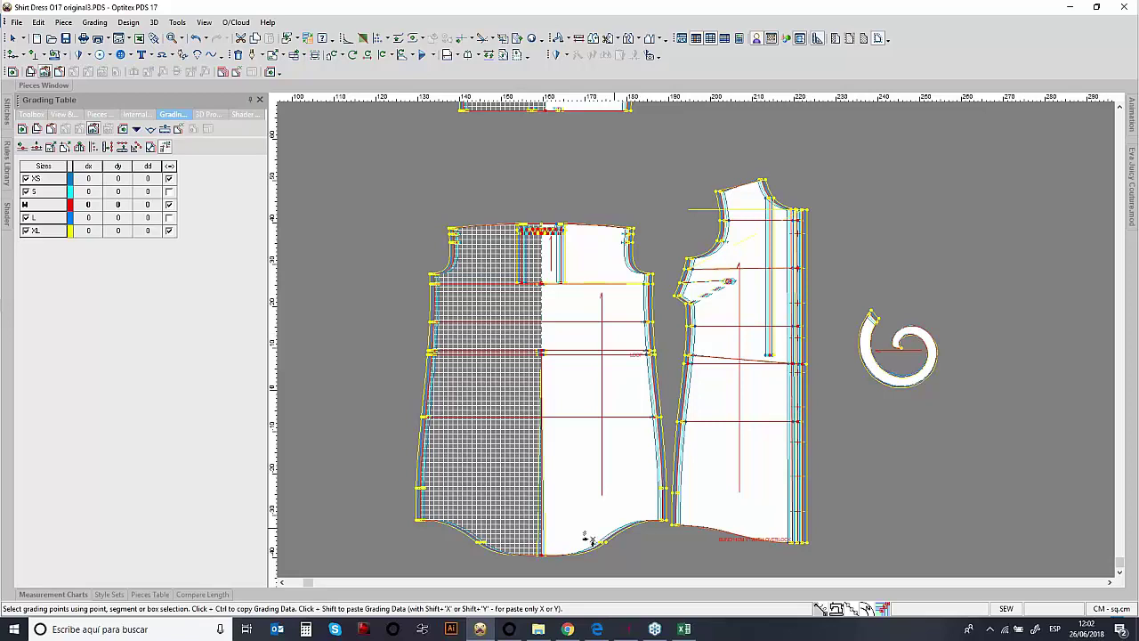
drag(395, 510, 834, 570)
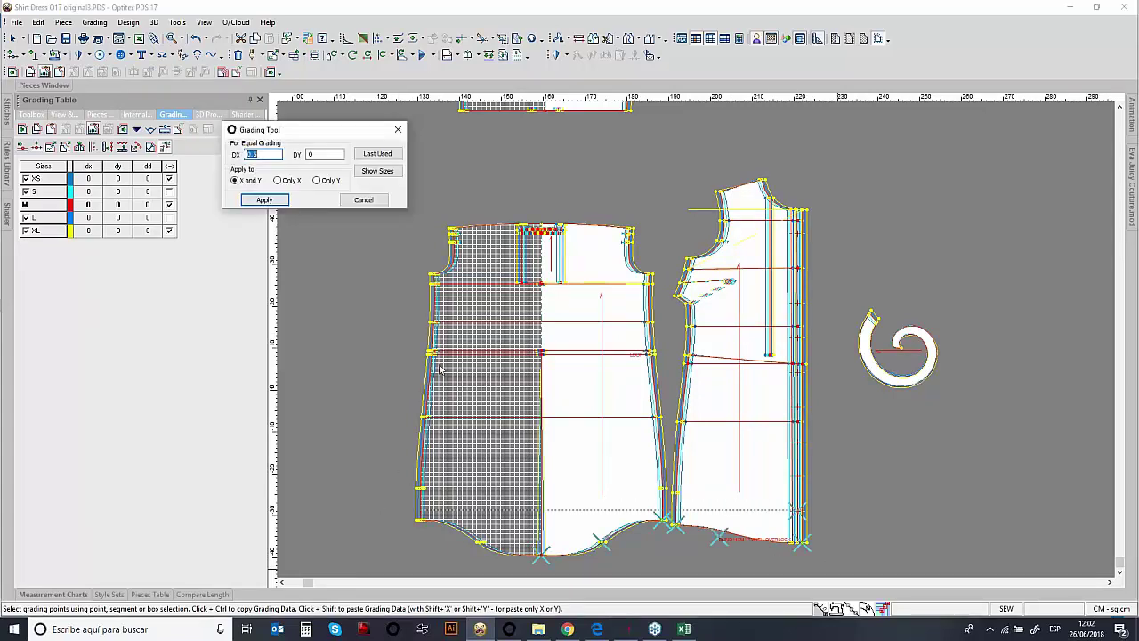
click(318, 181)
double_click(312, 154)
click(272, 202)
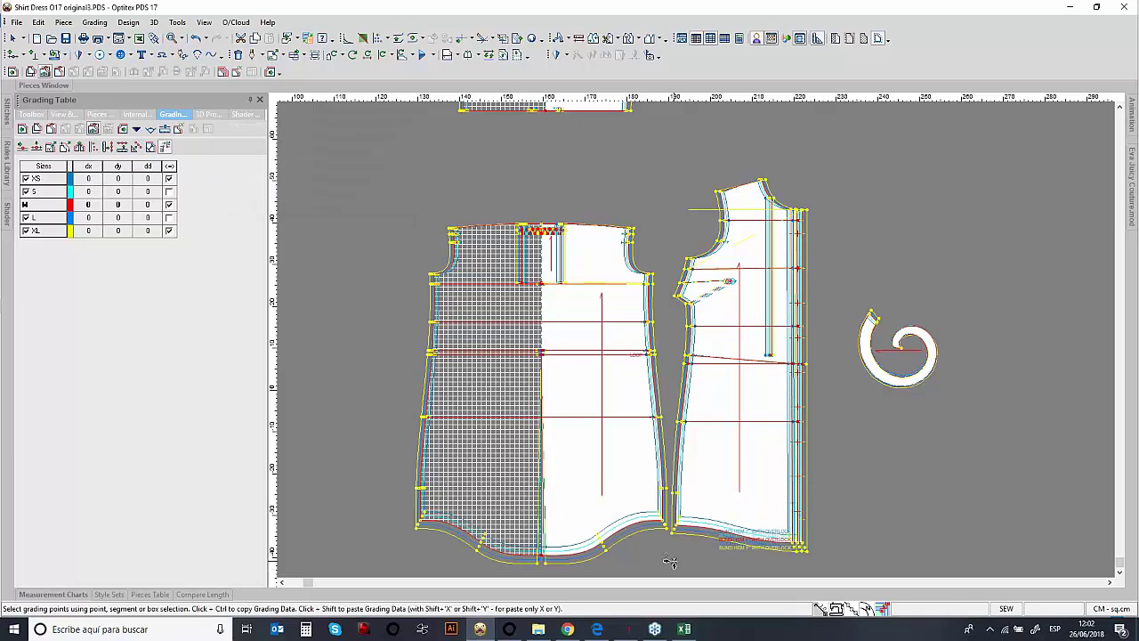
right_click(378, 415)
click(393, 417)
scroll(777, 442, down, 1)
middle_drag(810, 377, 696, 339)
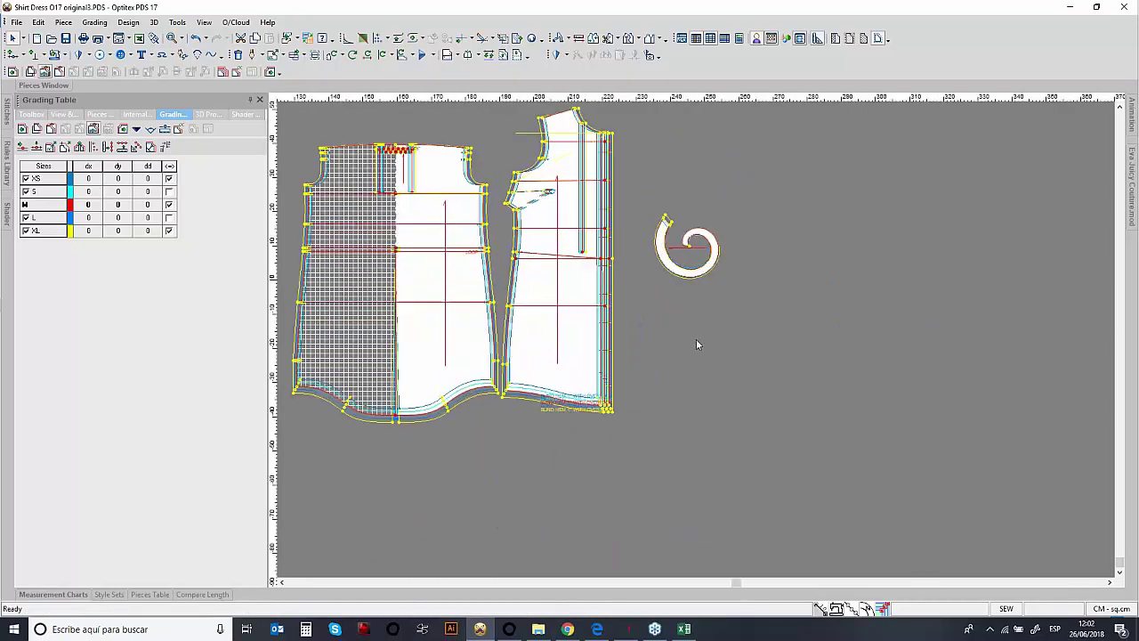
- Fit all the pieces in view, keep the measurement charts open beneath them, and widen the Measure column
key(F5)
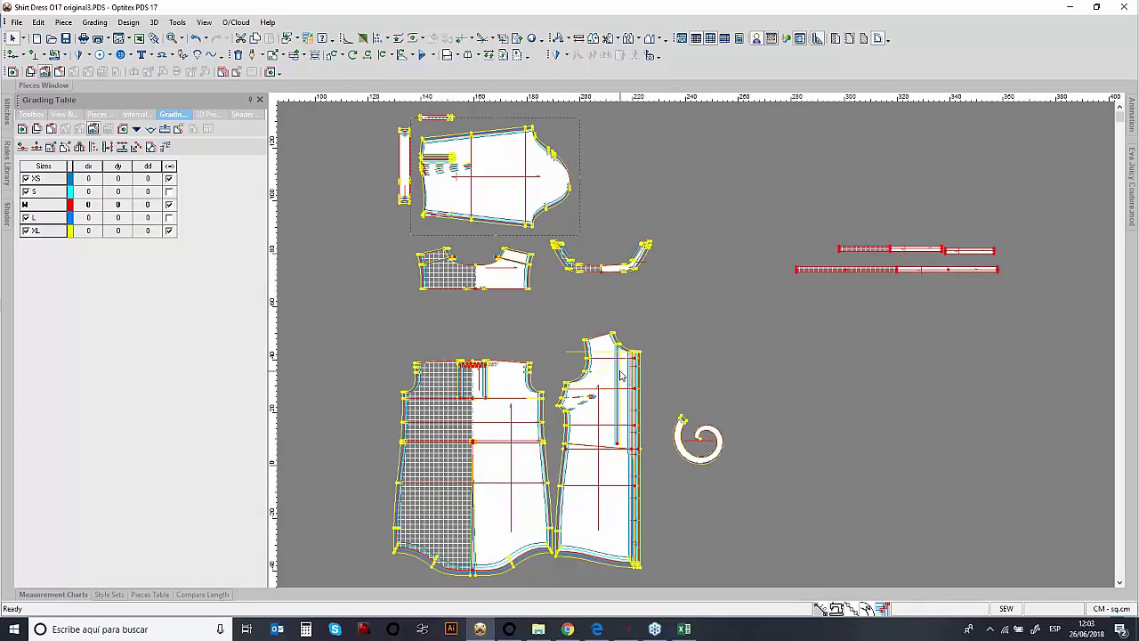
click(53, 595)
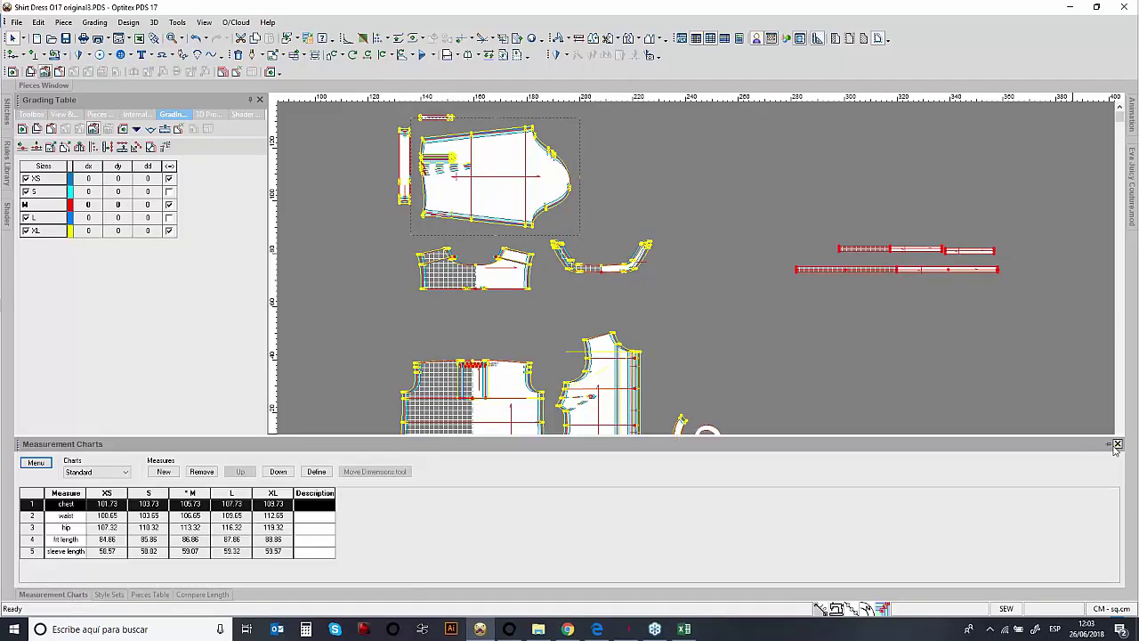
click(1108, 444)
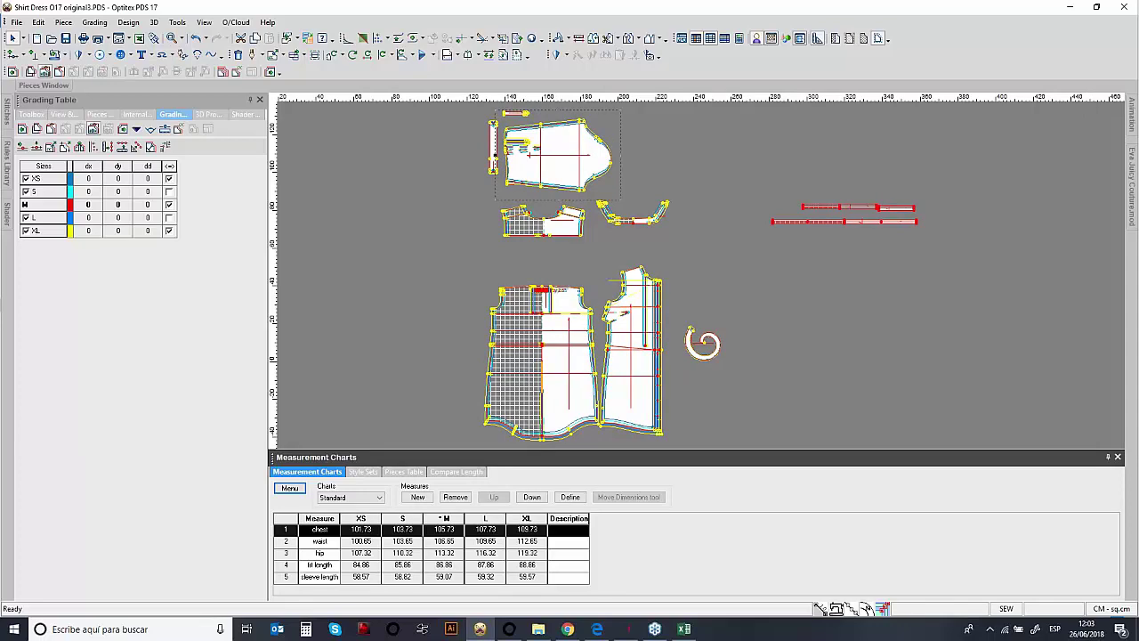
drag(339, 518, 392, 517)
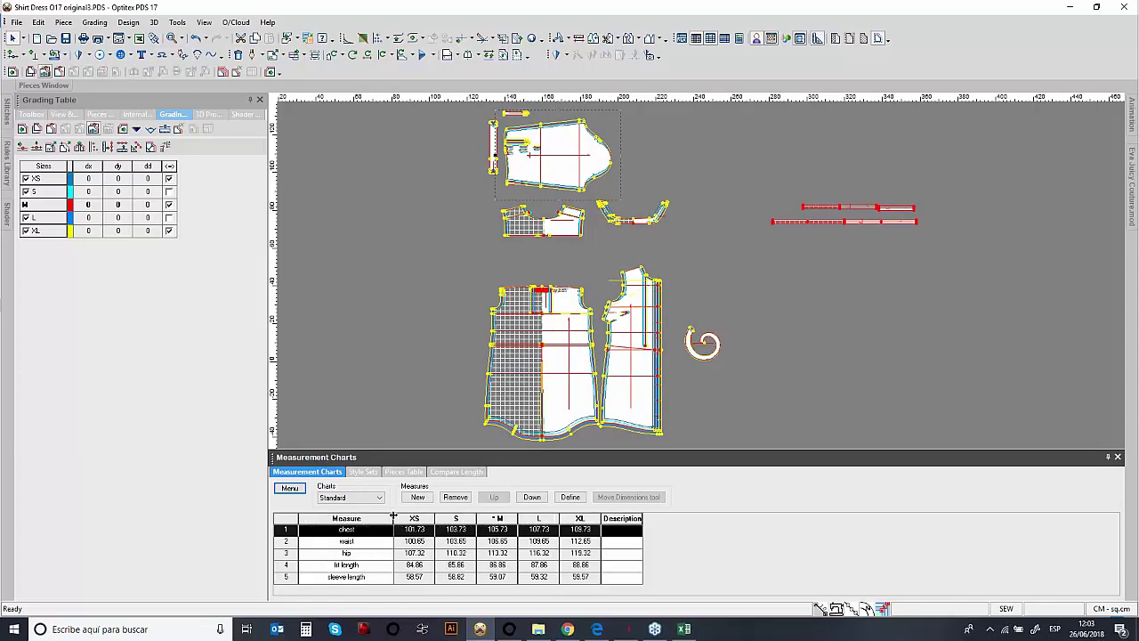
- Change the Standard chart's show mode so the selected measure's dimensions are displayed on the pattern pieces
click(290, 489)
mouse_move(392, 310)
click(479, 325)
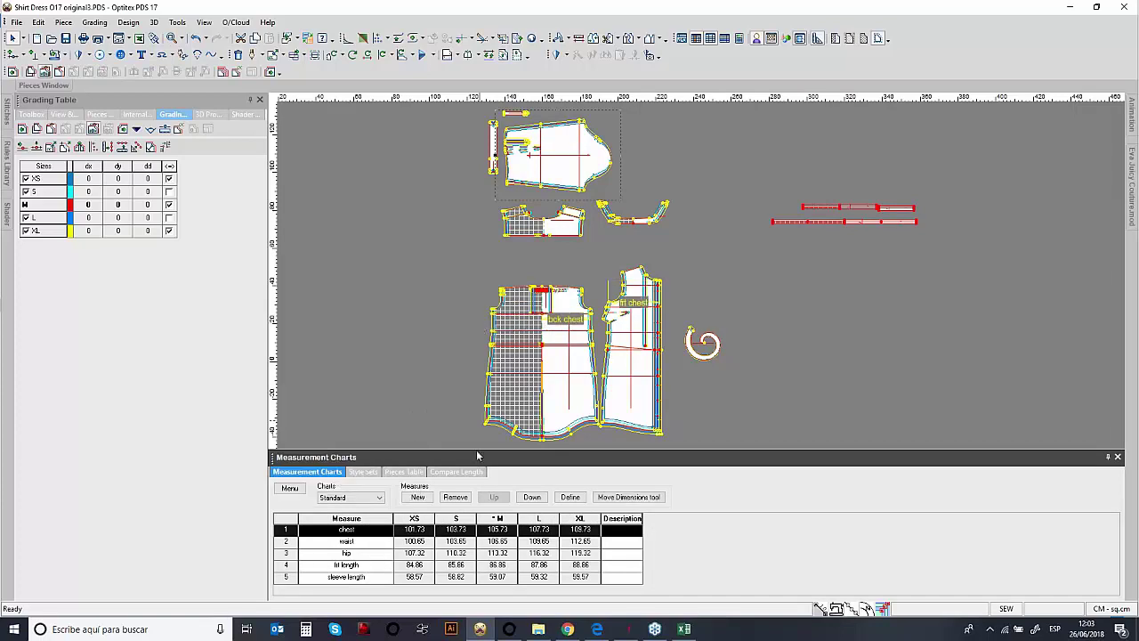
- Examine where the waist, hip, frt length and sleeve length measures lie on the pieces, with and without the size nest
click(346, 542)
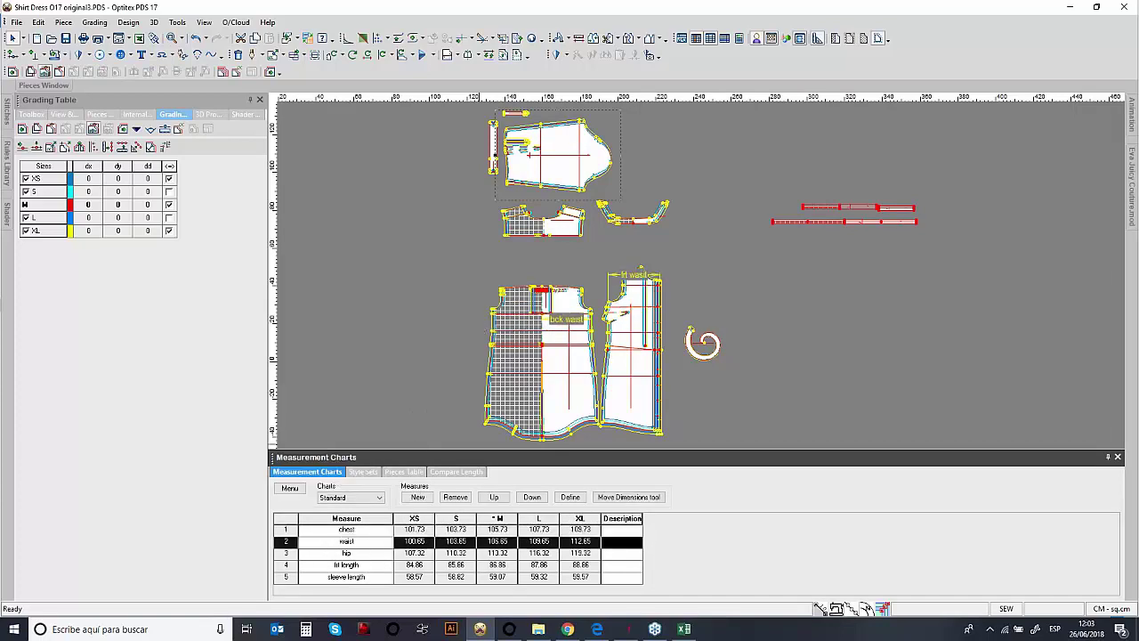
click(285, 553)
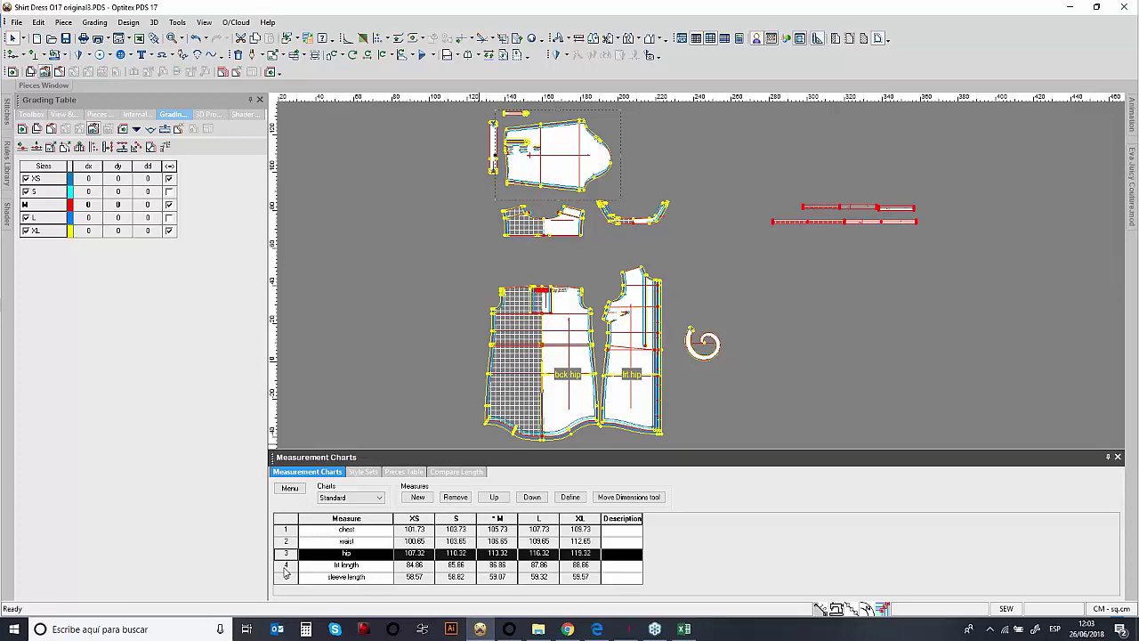
click(285, 568)
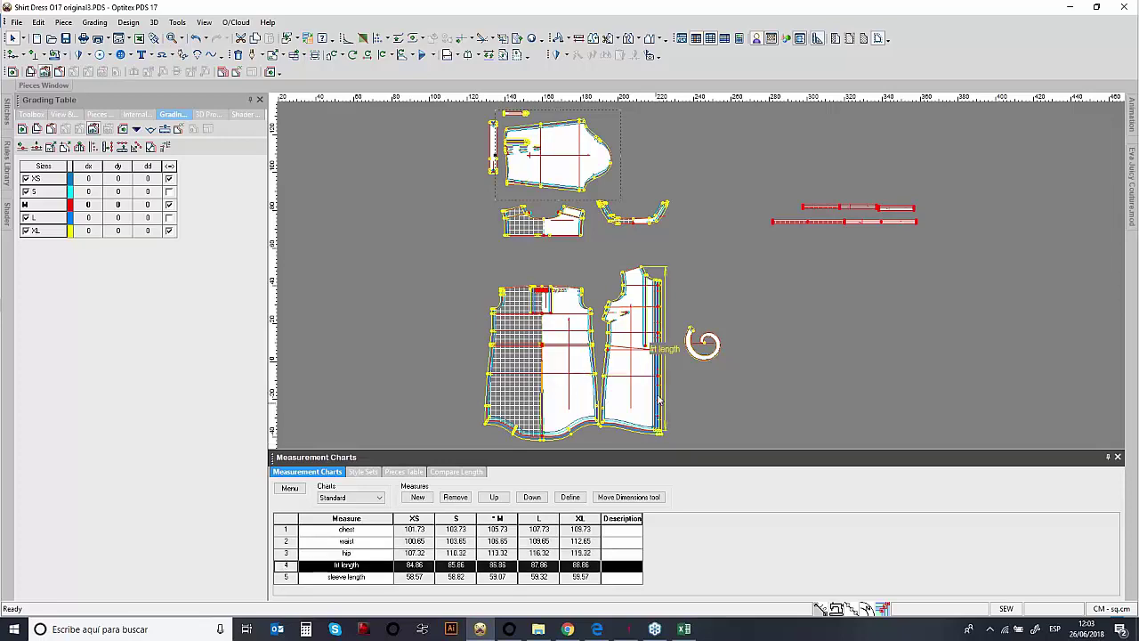
click(882, 611)
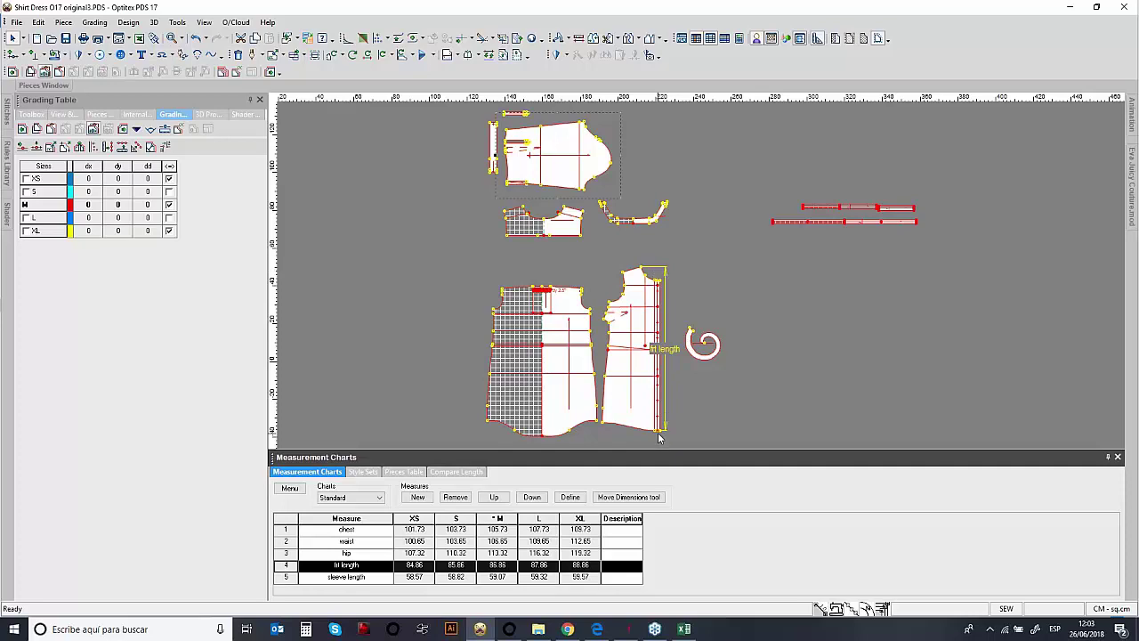
click(281, 580)
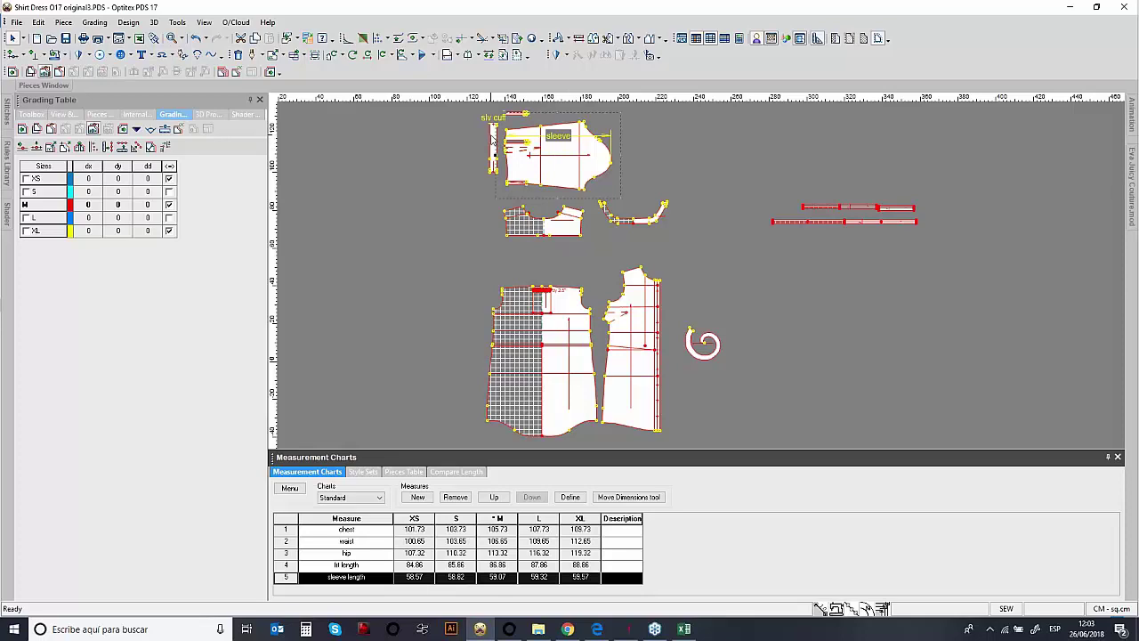
click(286, 553)
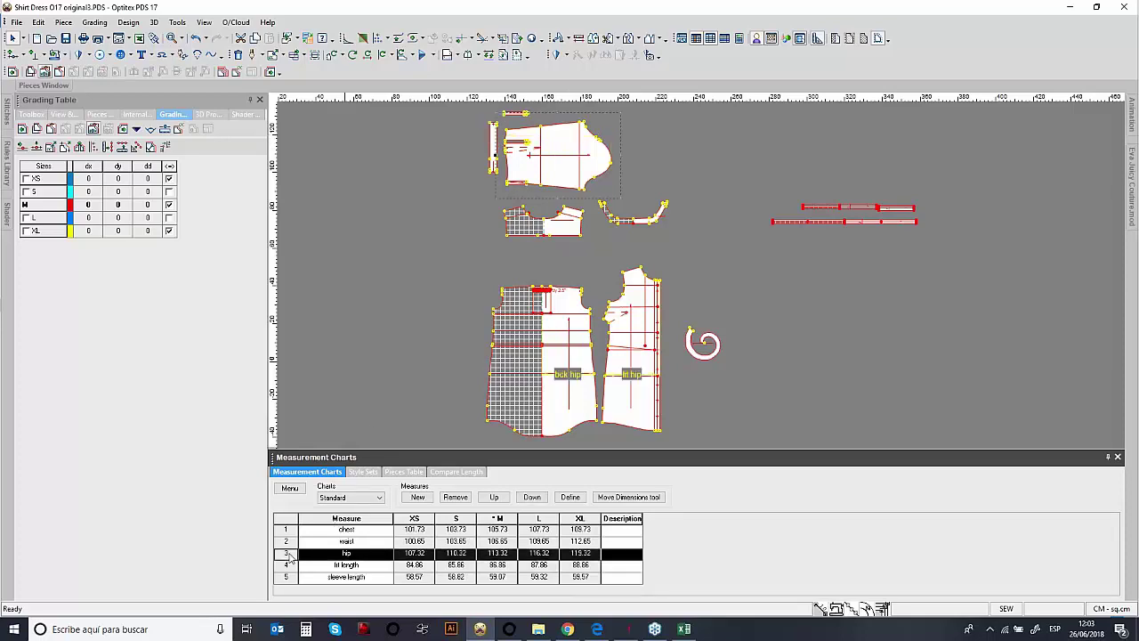
click(881, 611)
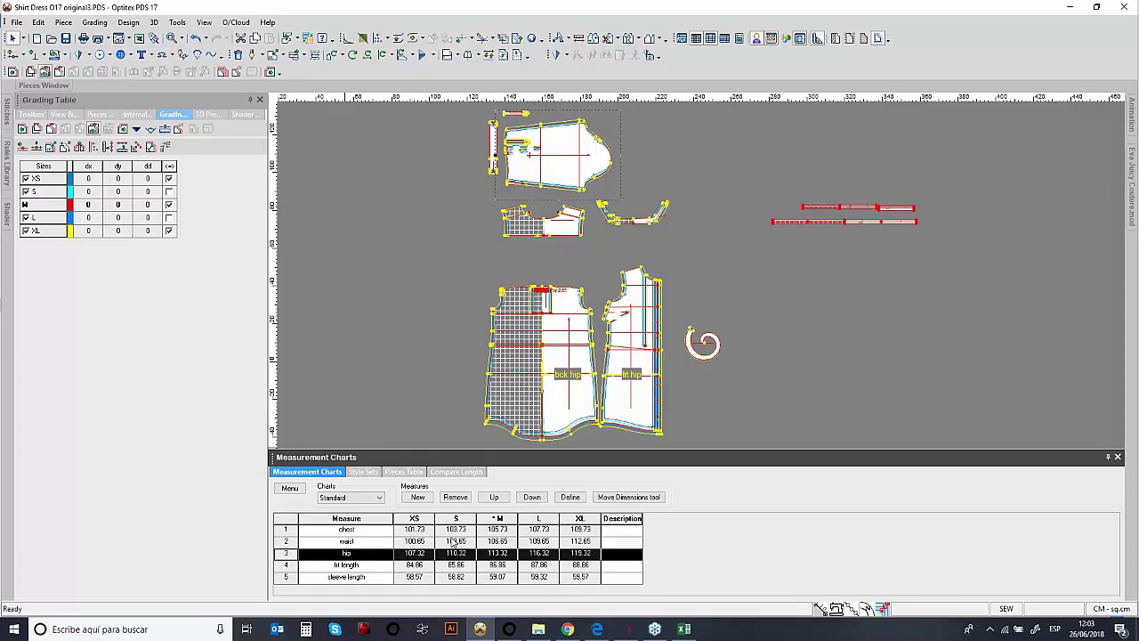
- Set the hip measure of size L to 118 in the Standard chart by changing the style grading
click(540, 556)
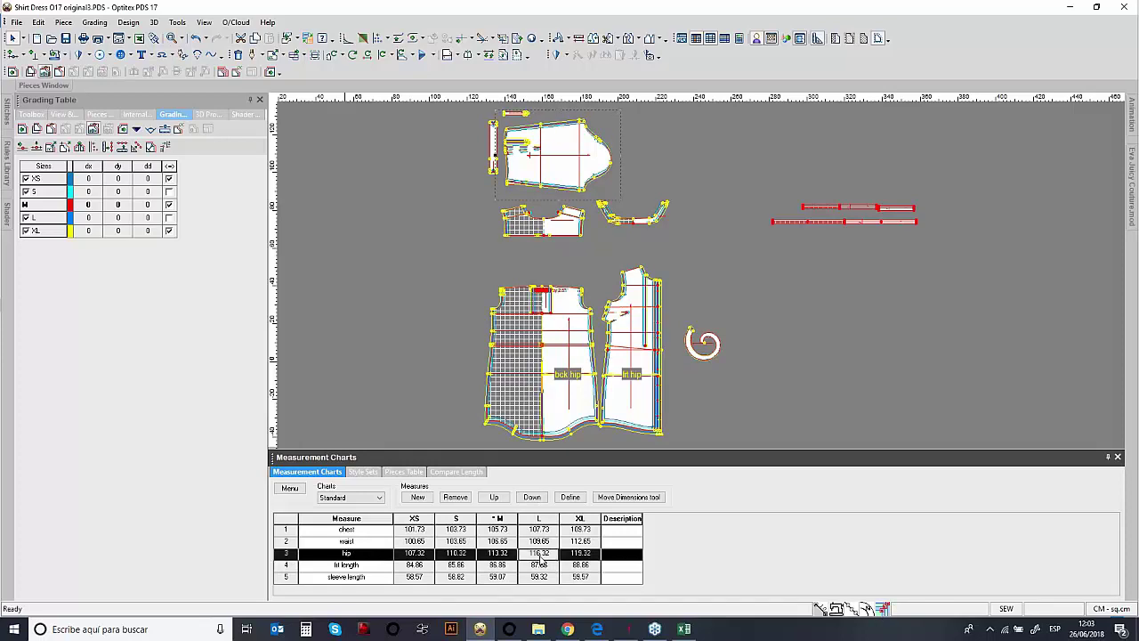
double_click(540, 556)
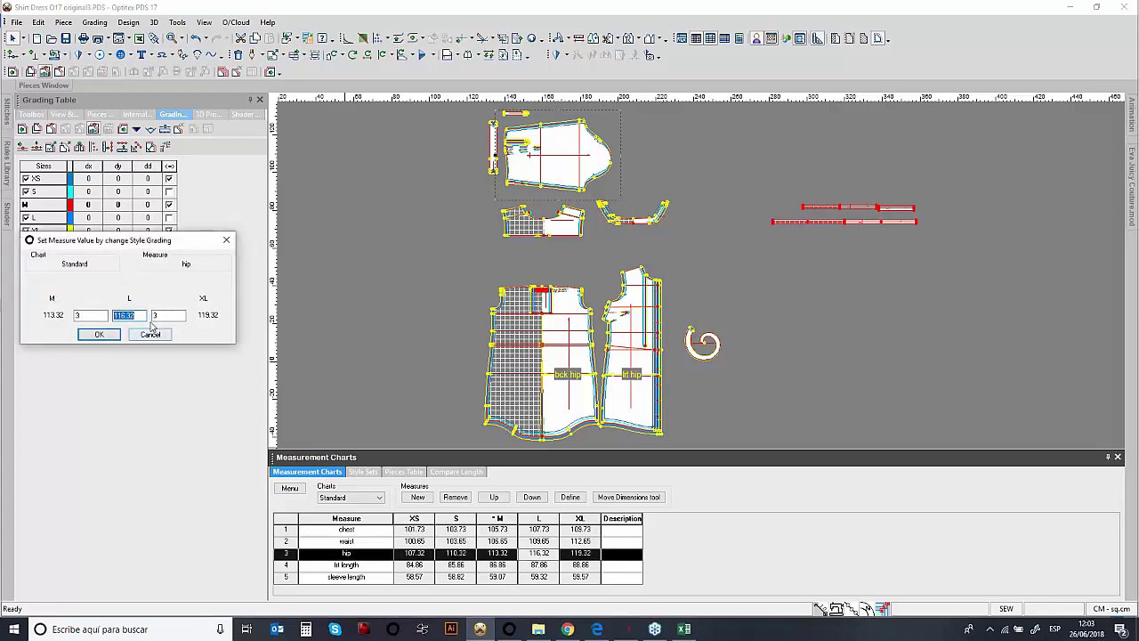
click(79, 315)
key(Tab)
text(1)
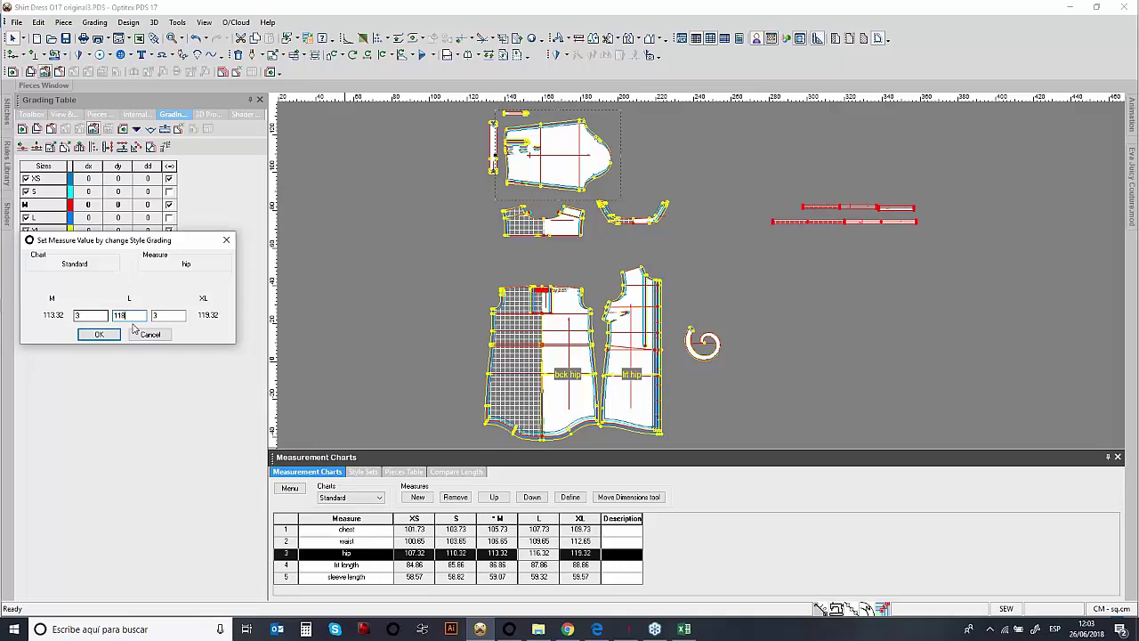
click(160, 315)
double_click(115, 319)
click(101, 334)
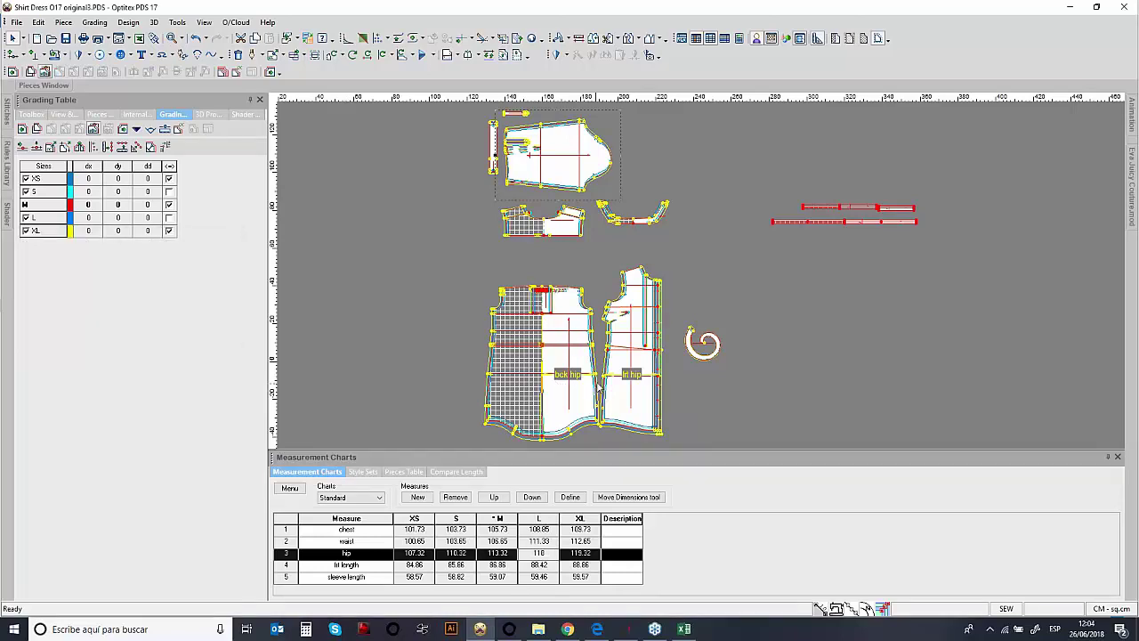
- Inspect the grading values at the side-seam hip points of the front and back pieces
scroll(694, 275, up, 5)
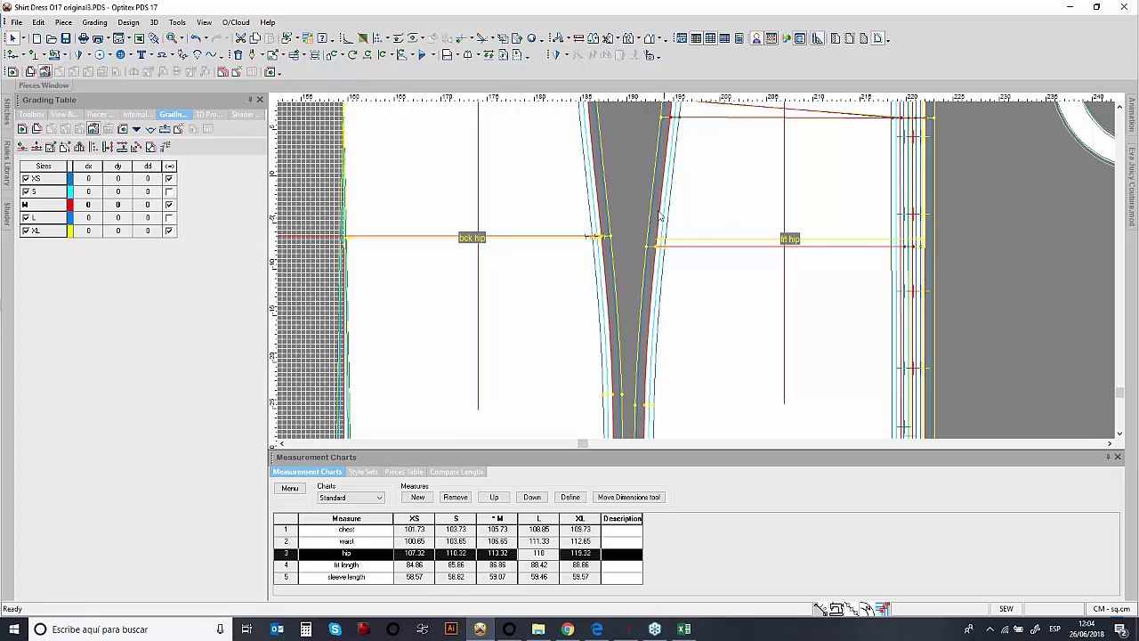
click(655, 253)
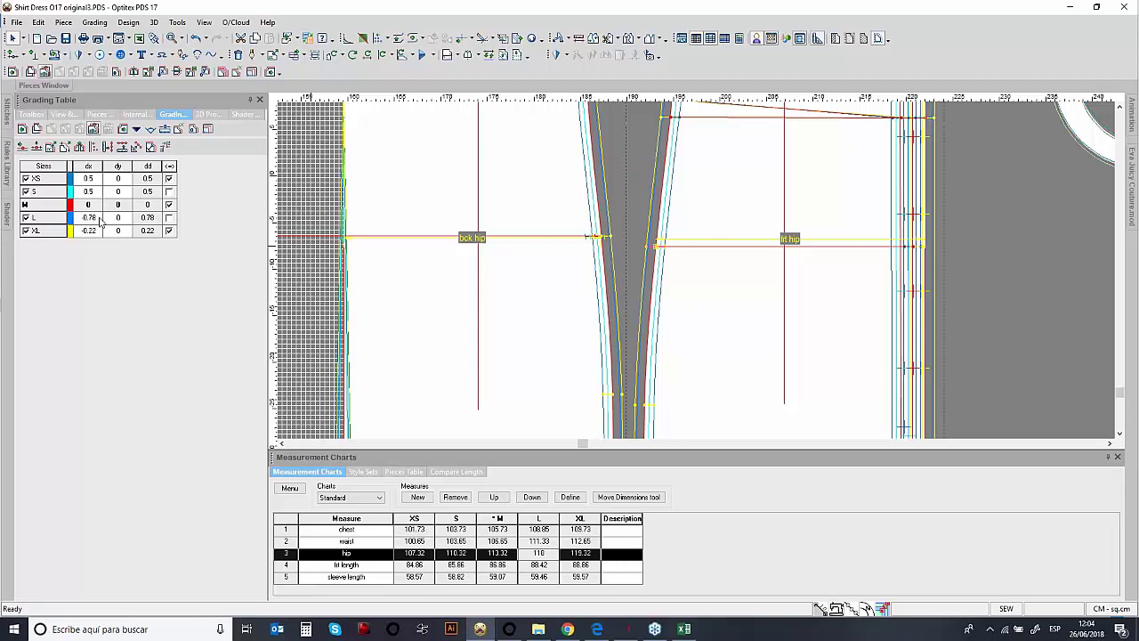
click(597, 237)
scroll(993, 357, left, 2)
scroll(698, 276, down, 2)
scroll(697, 276, down, 3)
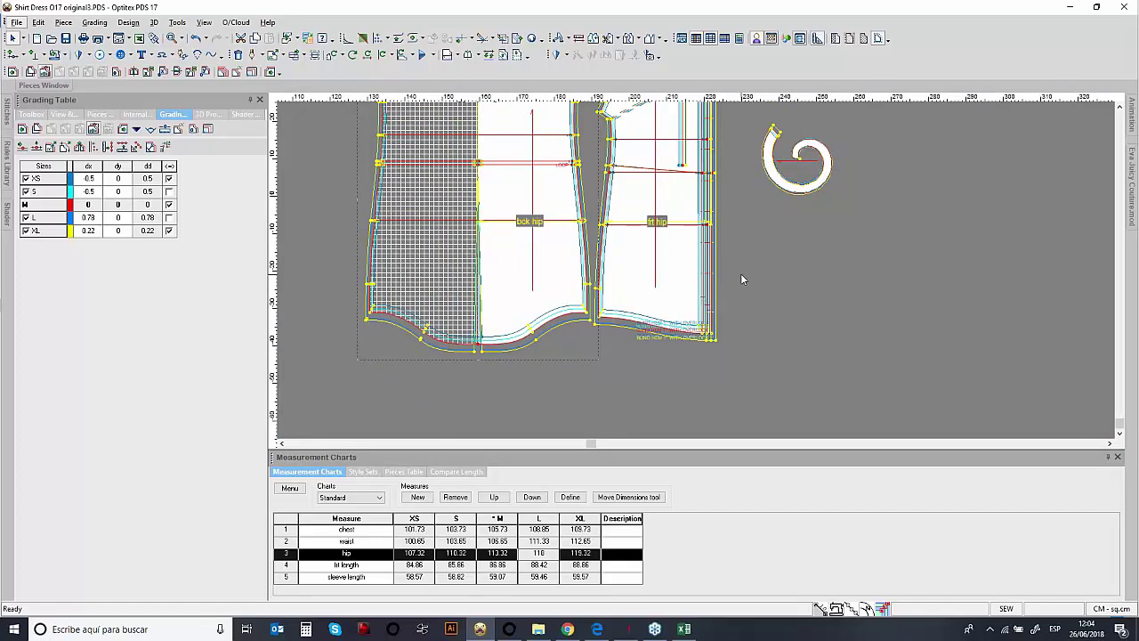
scroll(745, 275, down, 2)
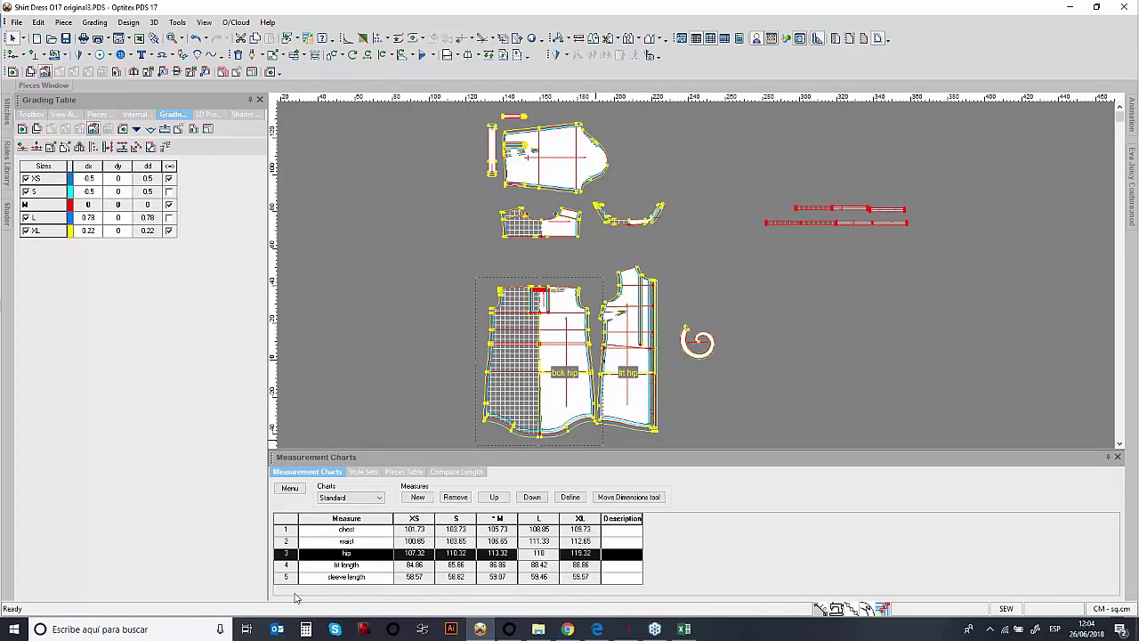
- View the Excel report settings for the current measurement chart and close them without exporting
click(290, 489)
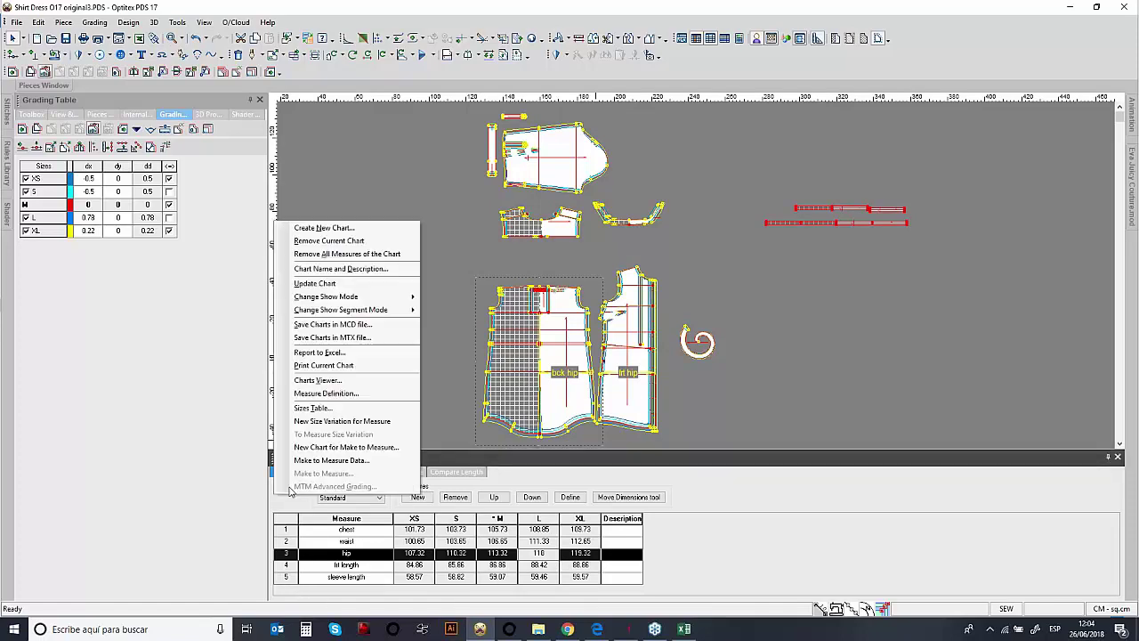
click(347, 354)
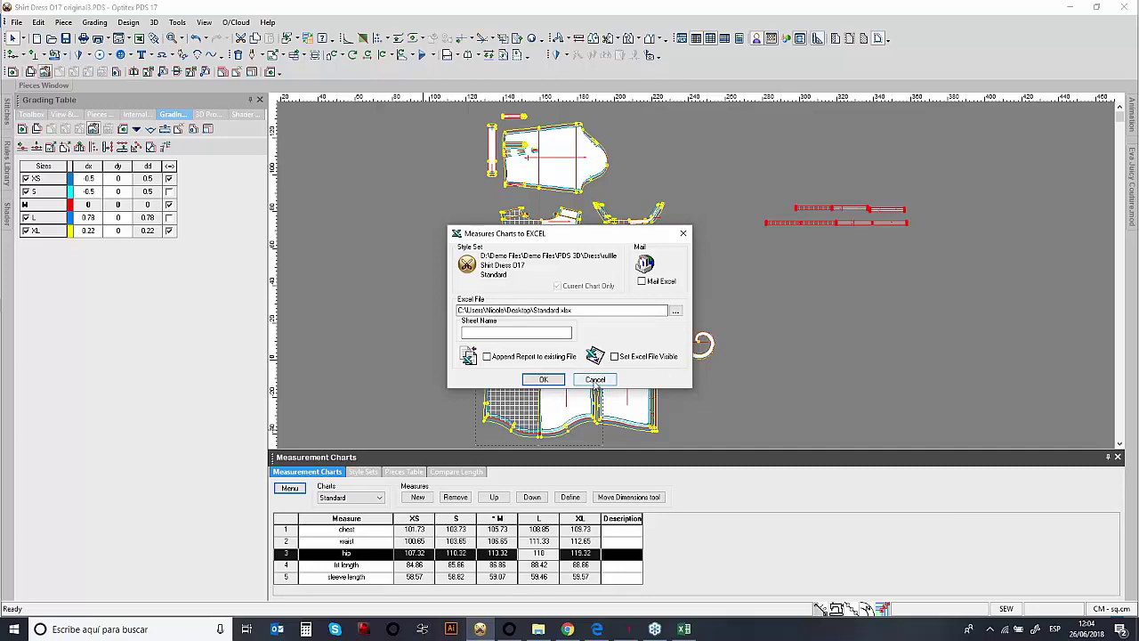
click(595, 380)
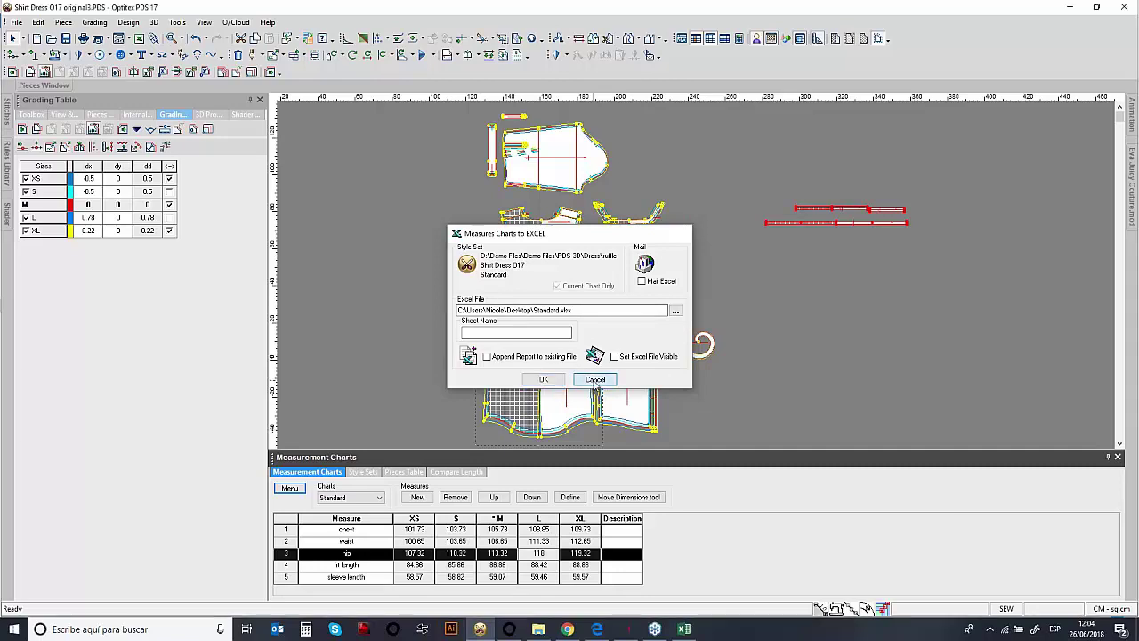
- Switch to Excel to examine the XS to XL measurements in STANDARD.xlsx, and return to Optitex PDS
click(683, 630)
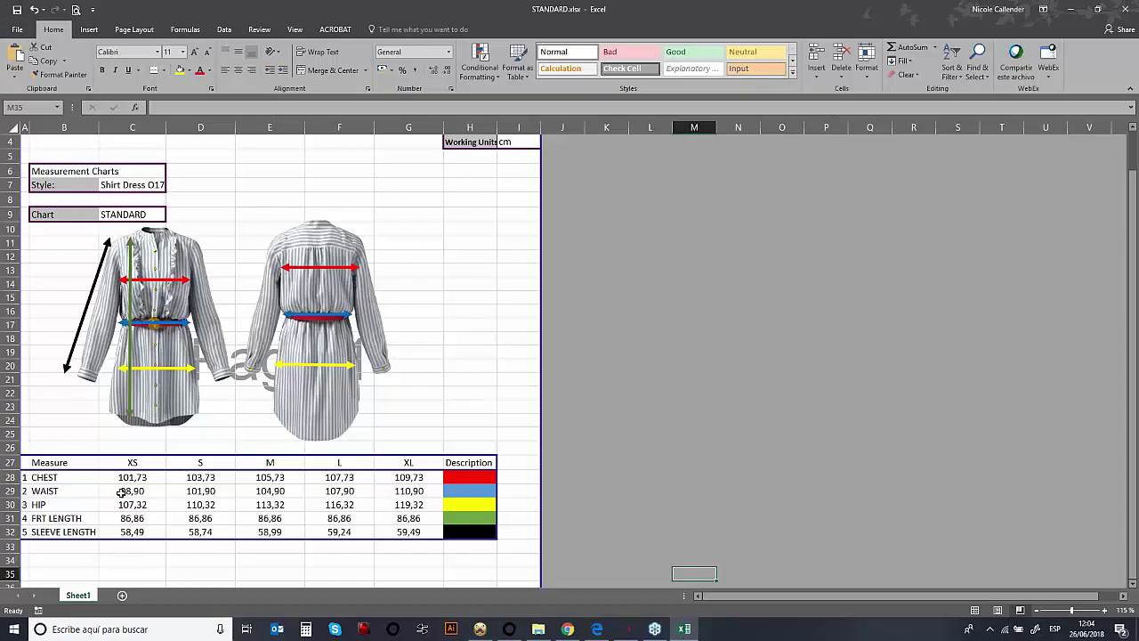
drag(131, 478, 414, 532)
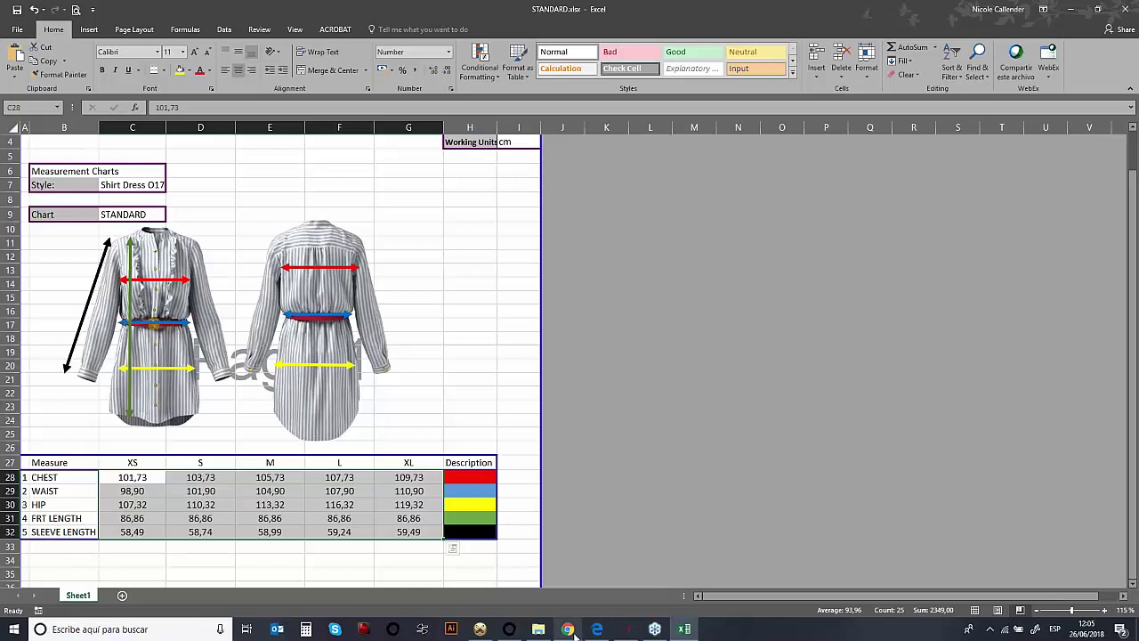
click(480, 629)
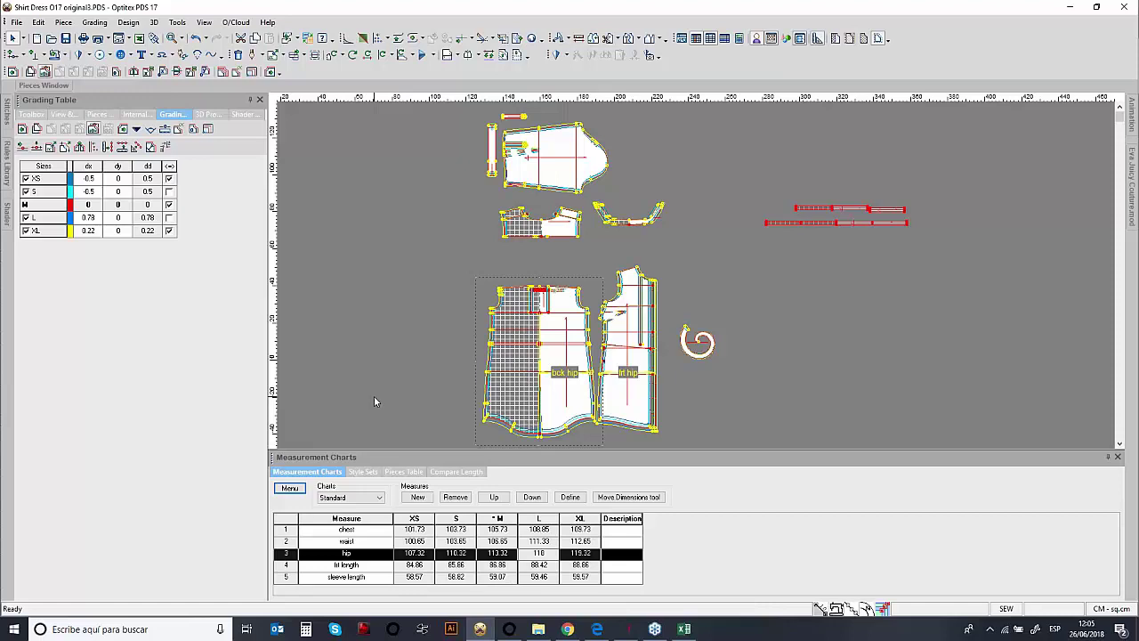
- Move the hem points and internal objects of the back and front pieces together by X 0 and Y 4
click(434, 422)
drag(467, 402, 680, 445)
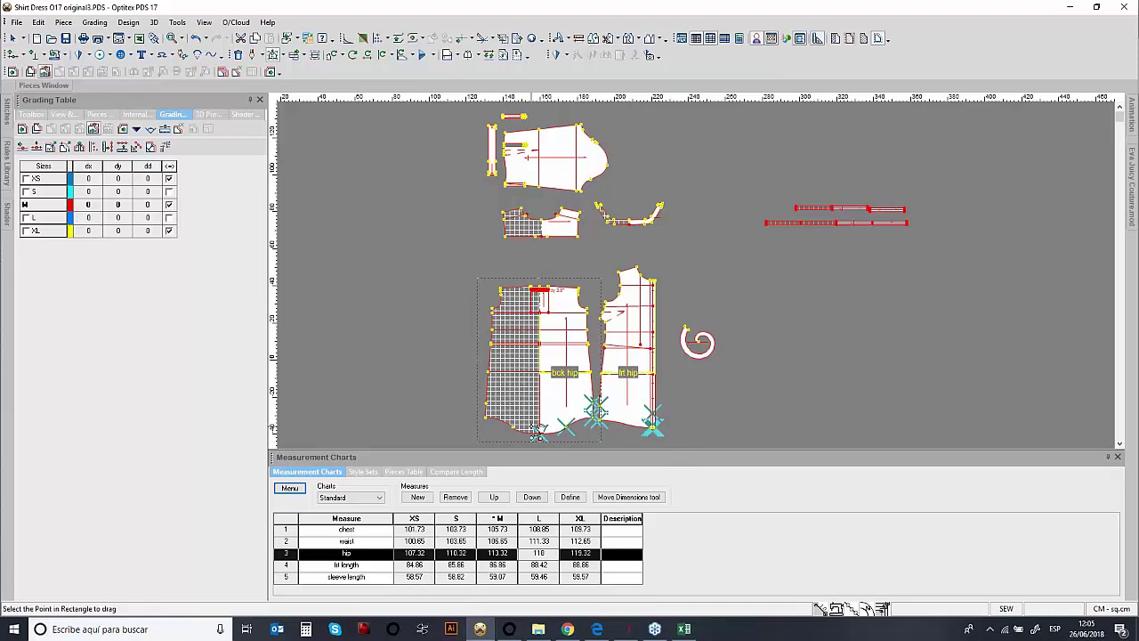
scroll(559, 431, up, 1)
click(682, 274)
key(Return)
key(Tab)
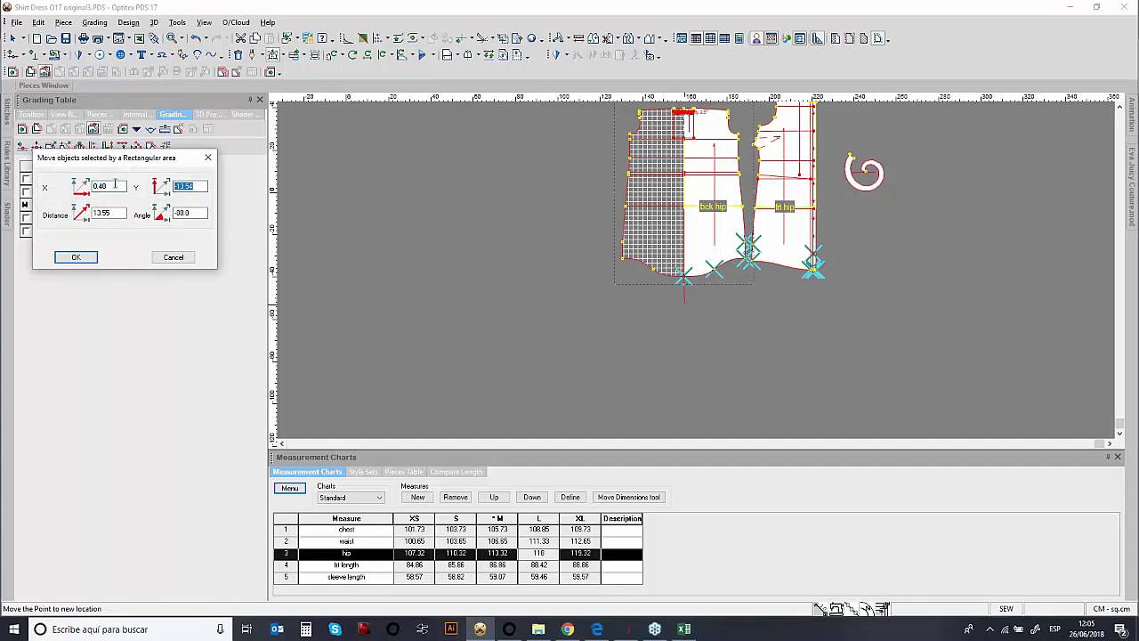
text(4)
double_click(109, 185)
text(0)
click(76, 258)
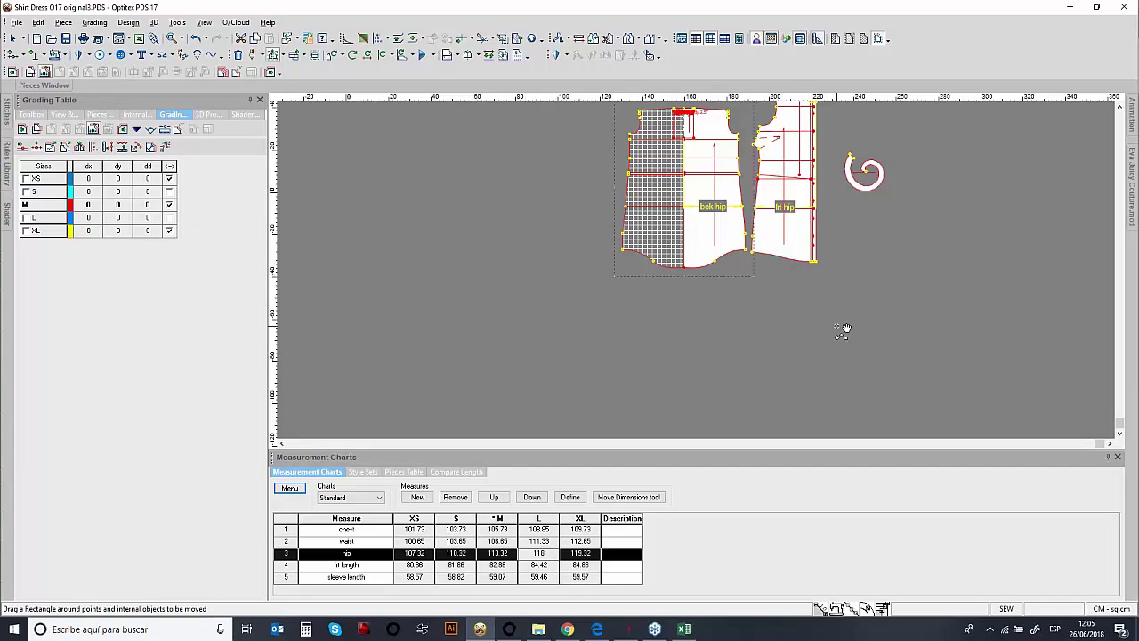
- Undo the last hem move and return to the selection tool
scroll(844, 331, up, 1)
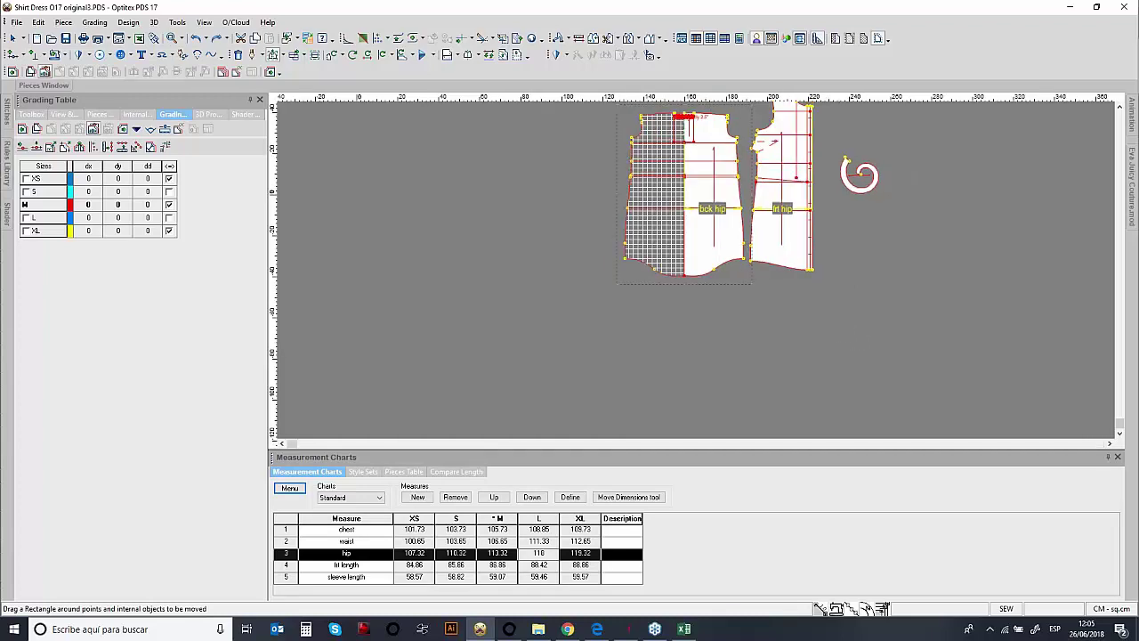
scroll(842, 334, up, 3)
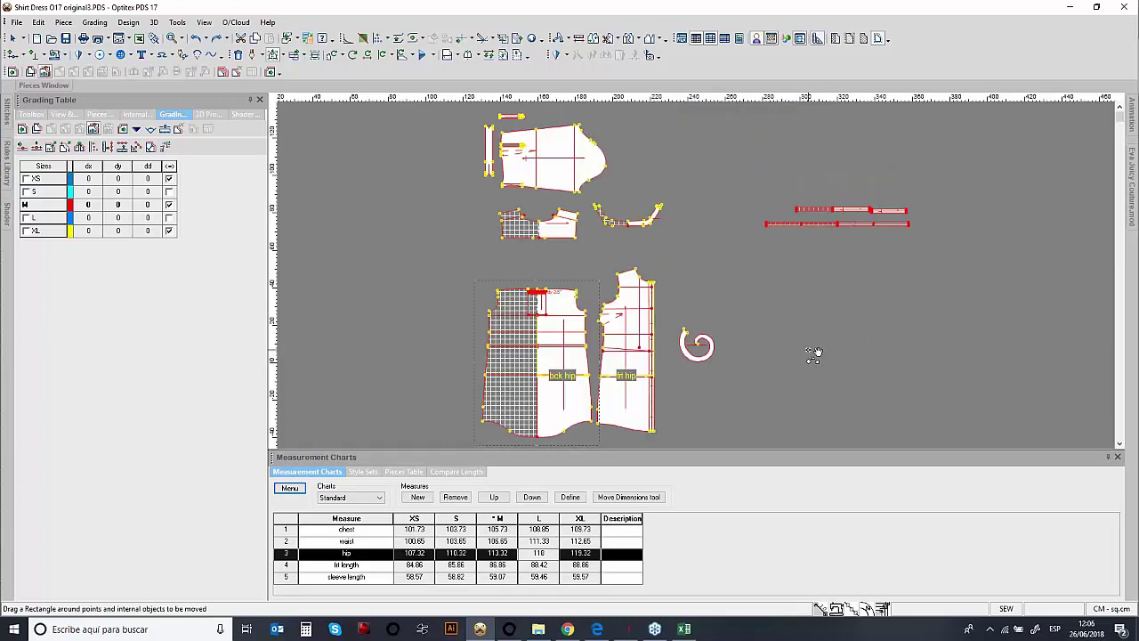
right_click(698, 406)
click(722, 409)
- Include the spiral RUFFLE piece in the 3D actions by turning off its Ignore property
mouse_move(1131, 203)
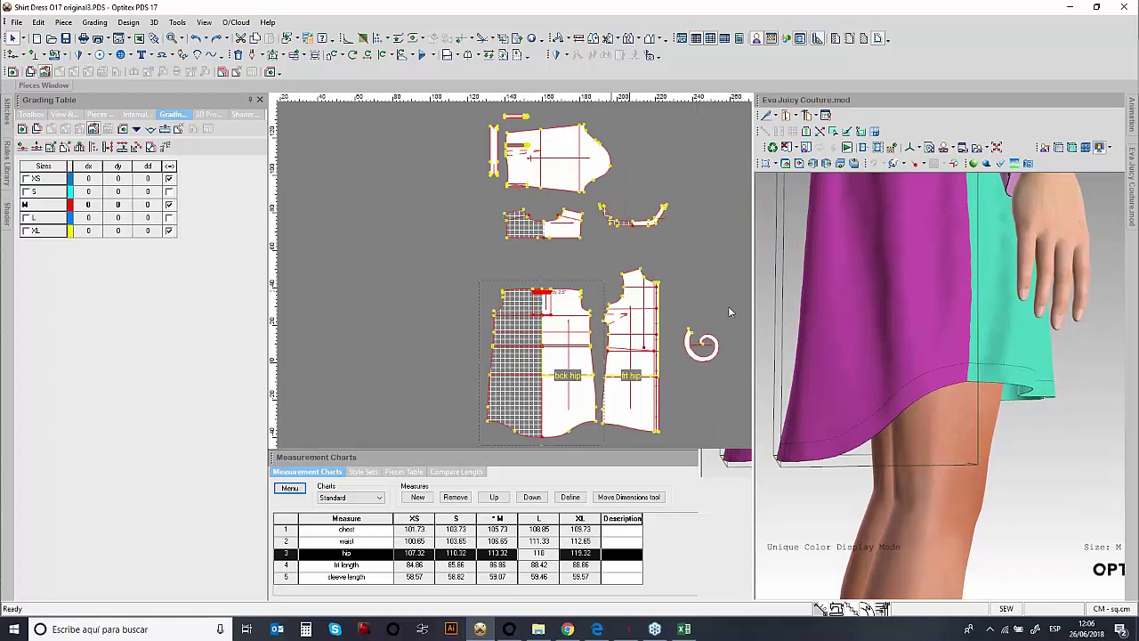
click(699, 360)
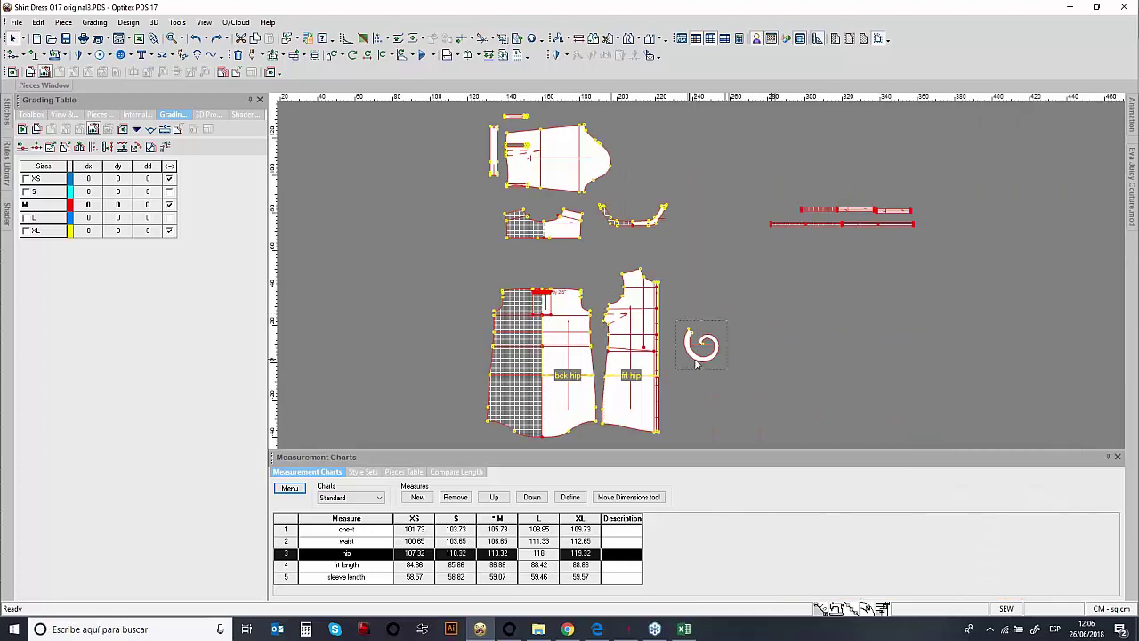
click(207, 116)
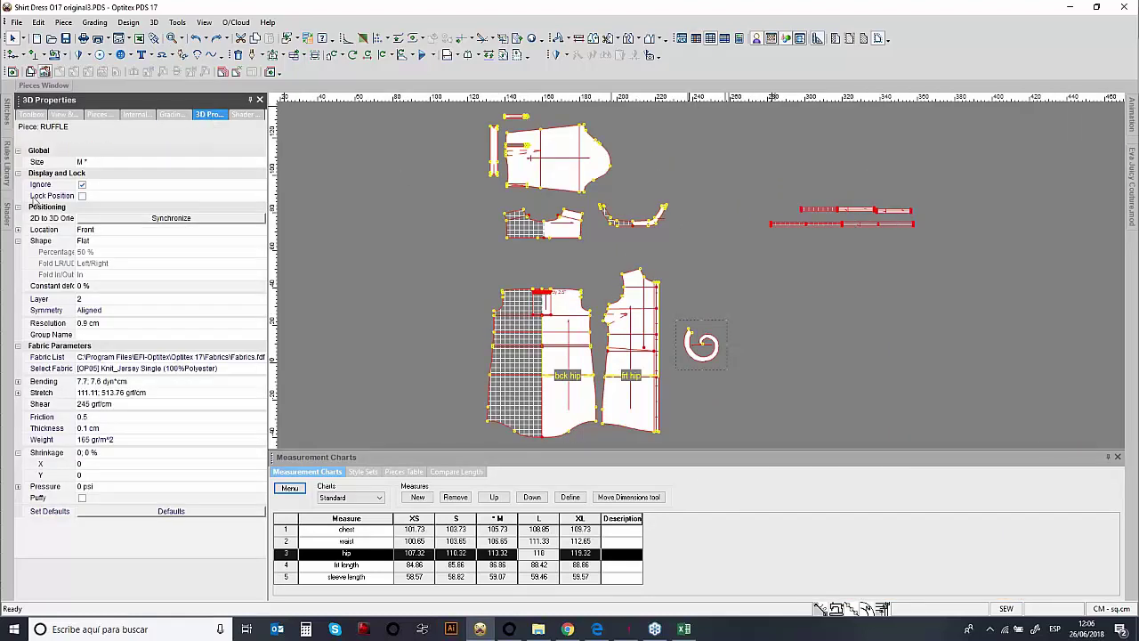
click(83, 186)
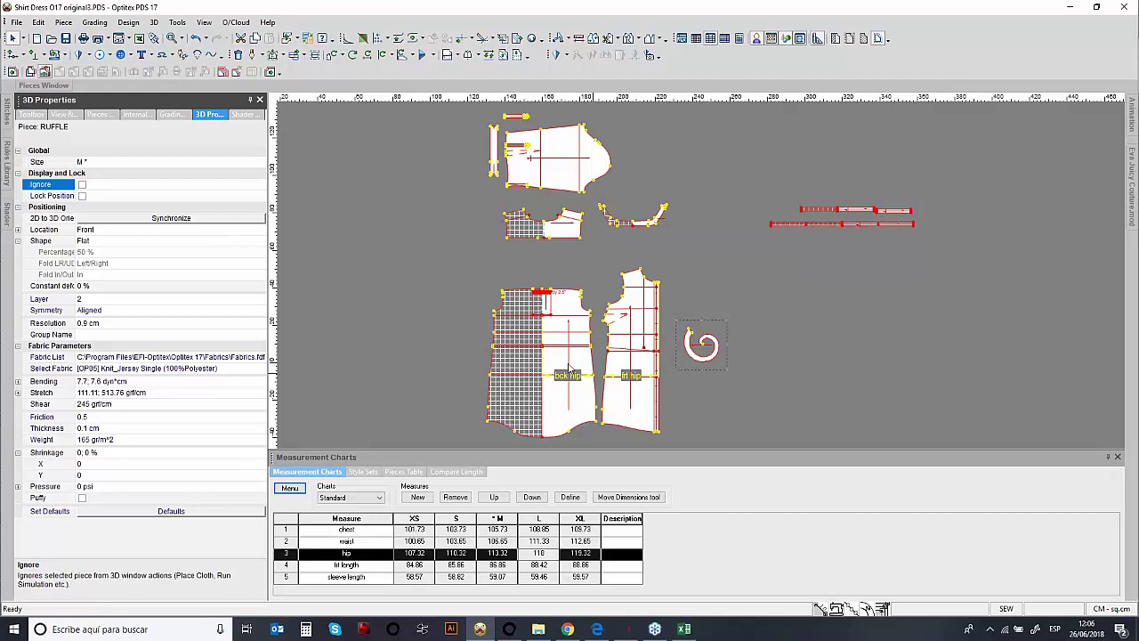
- Set a 45% stitch shrinkage on the waist lines of the BACK1 and FRONT LFT pieces
scroll(703, 283, up, 1)
scroll(703, 283, up, 3)
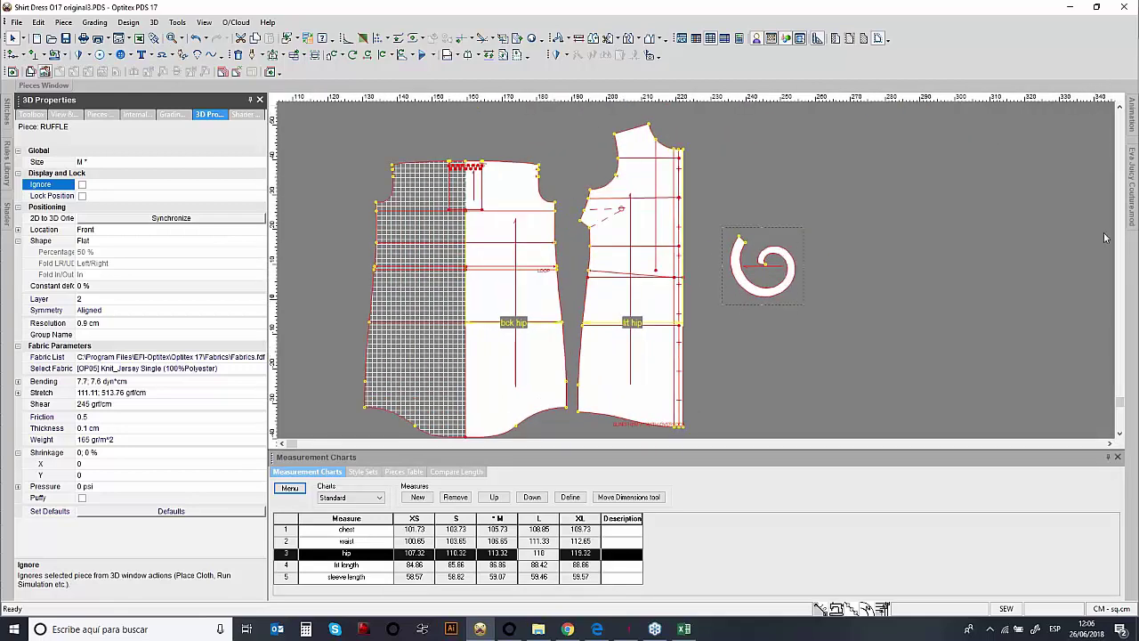
click(1132, 217)
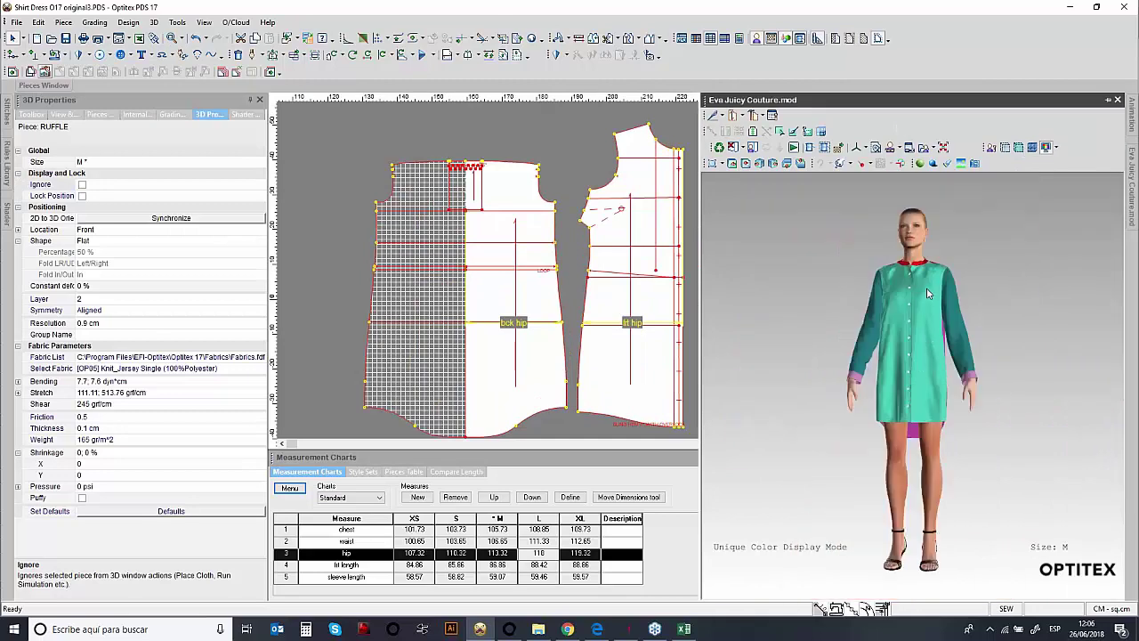
drag(872, 365, 899, 365)
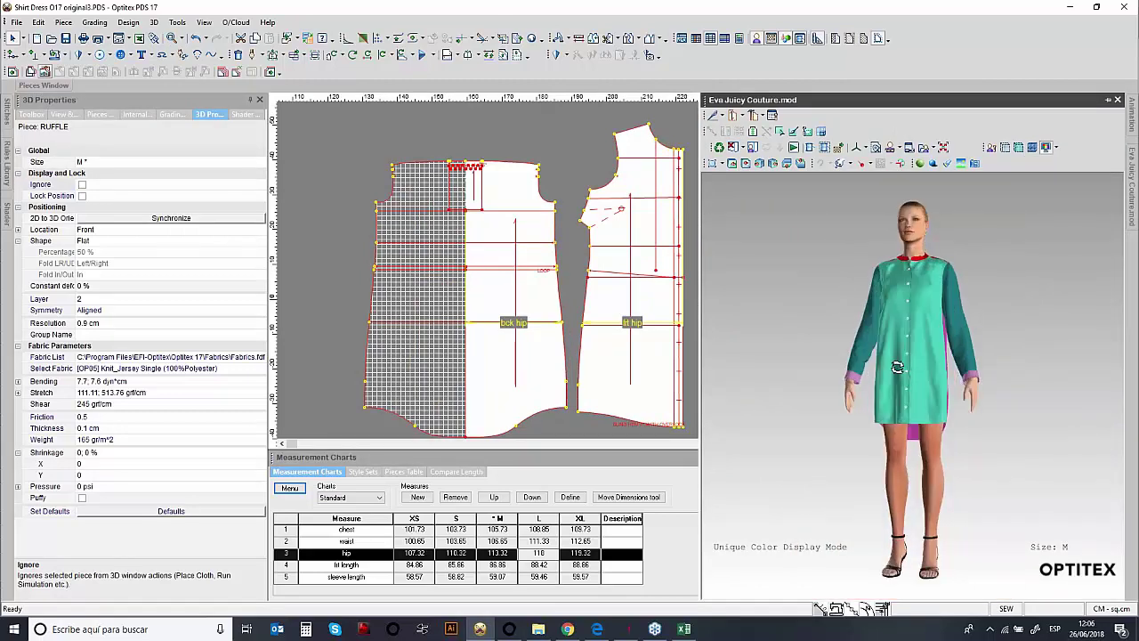
click(818, 148)
click(504, 271)
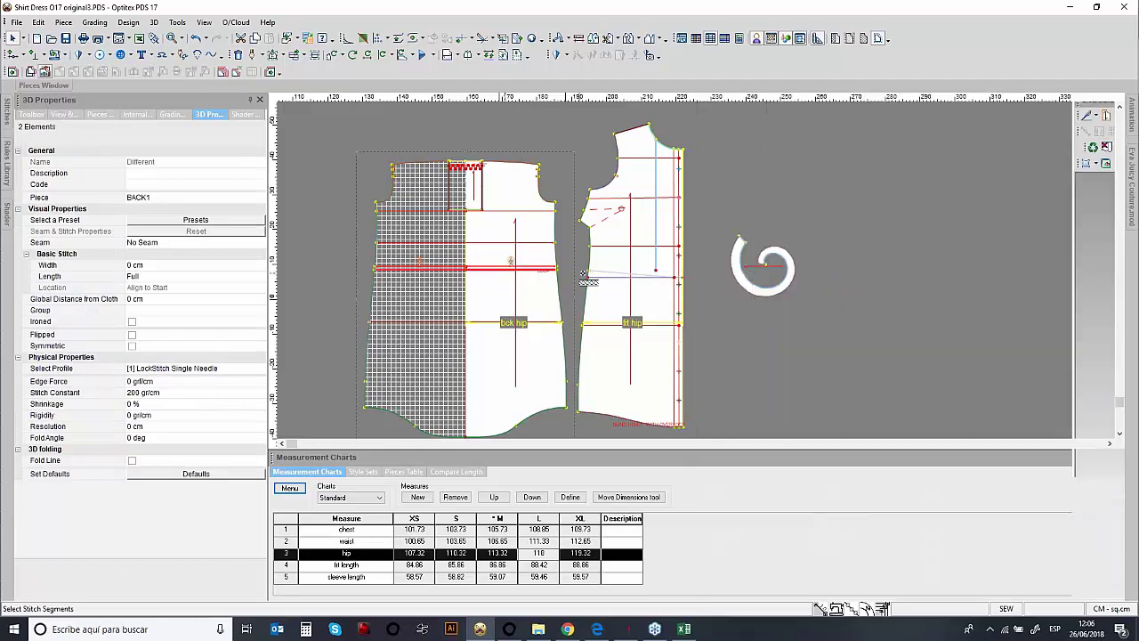
click(605, 278)
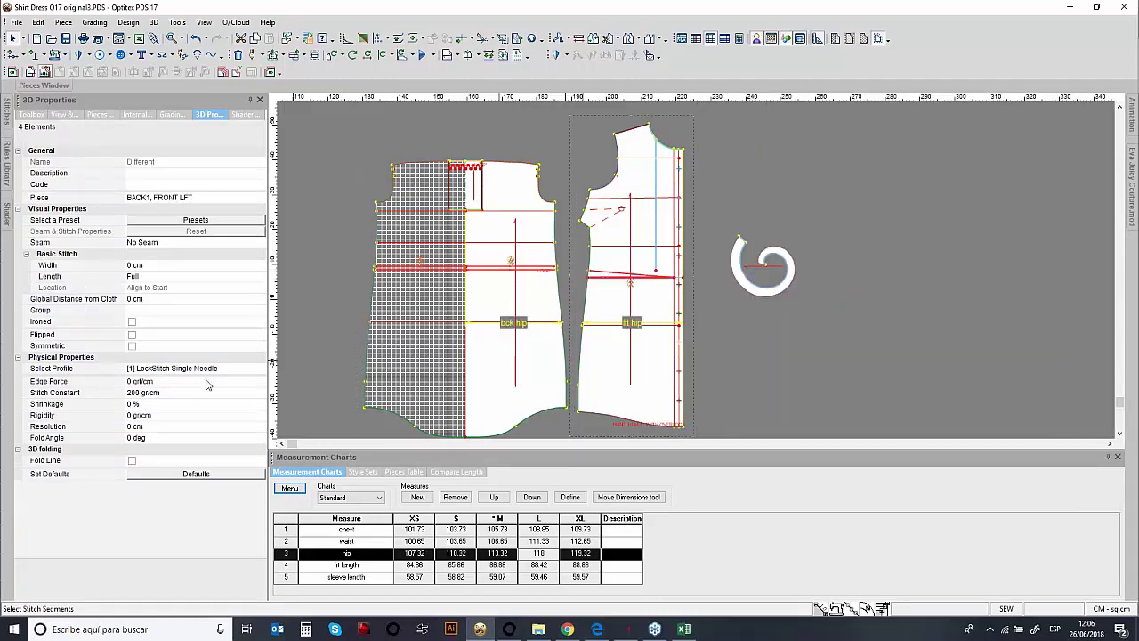
click(159, 405)
text(45)
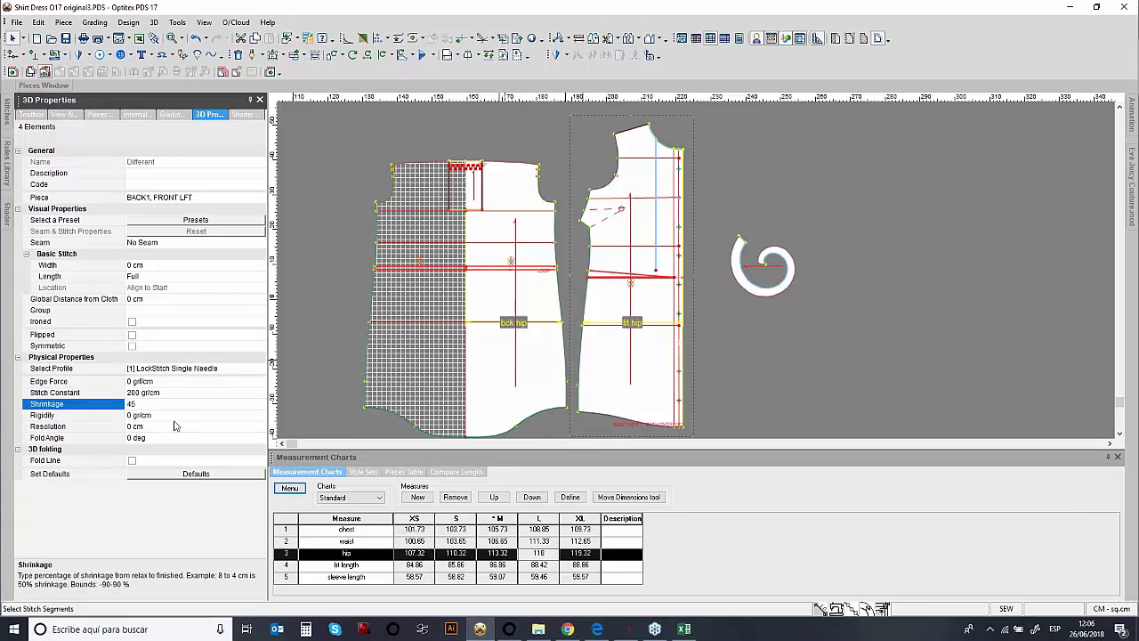
key(Return)
- Place the cloth on the avatar again, simulate it, and inspect the gathered waist from behind in wireframe
mouse_move(1126, 211)
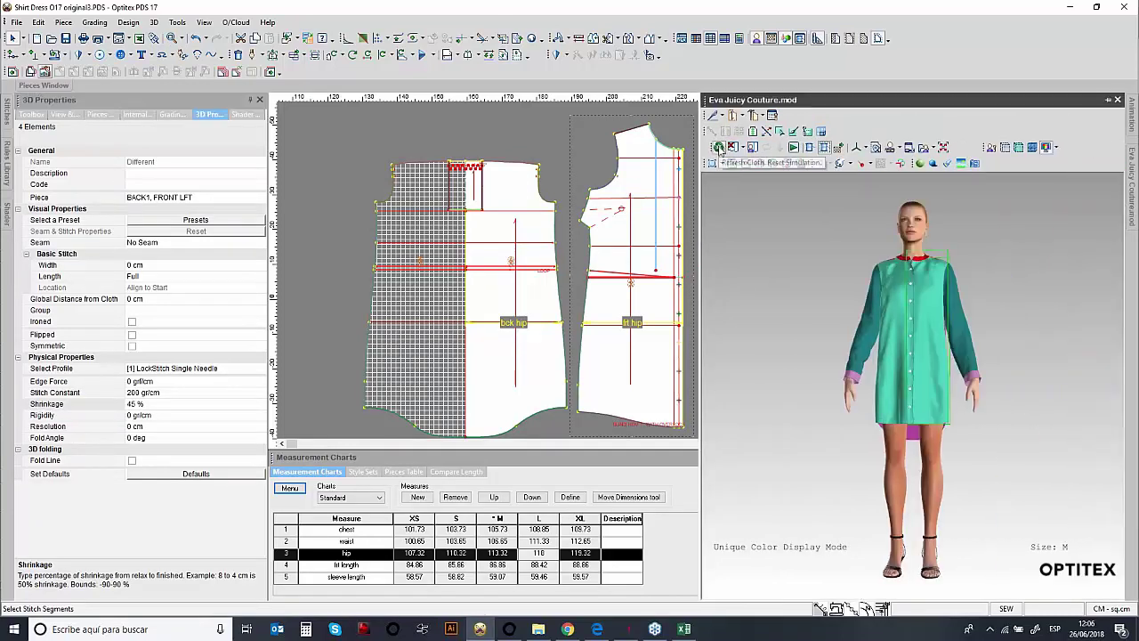
click(720, 148)
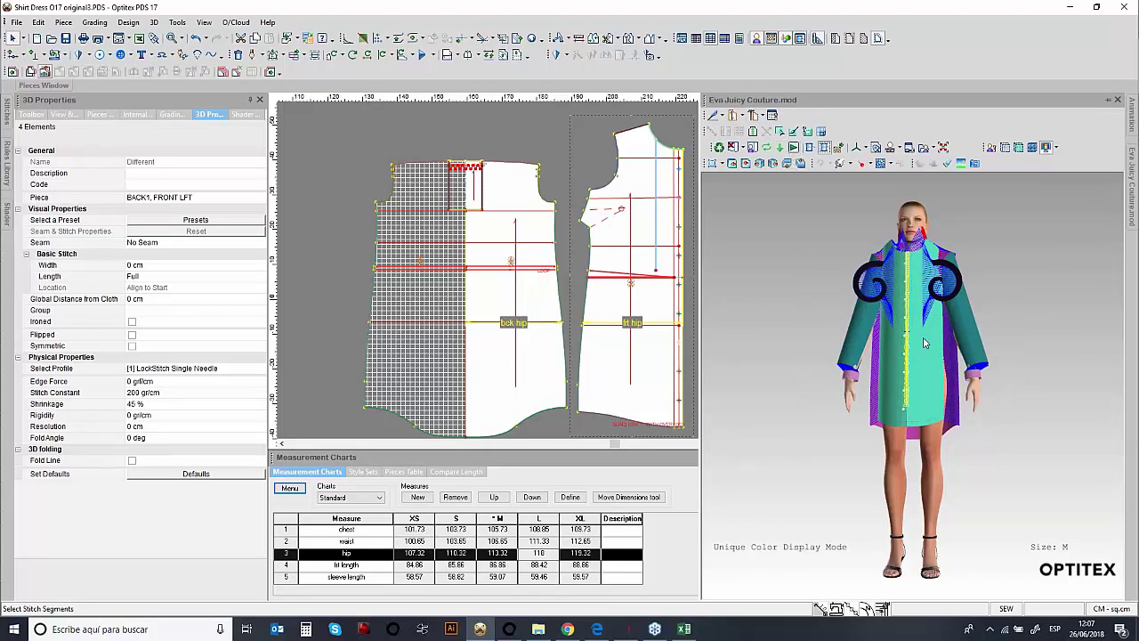
drag(940, 420, 755, 437)
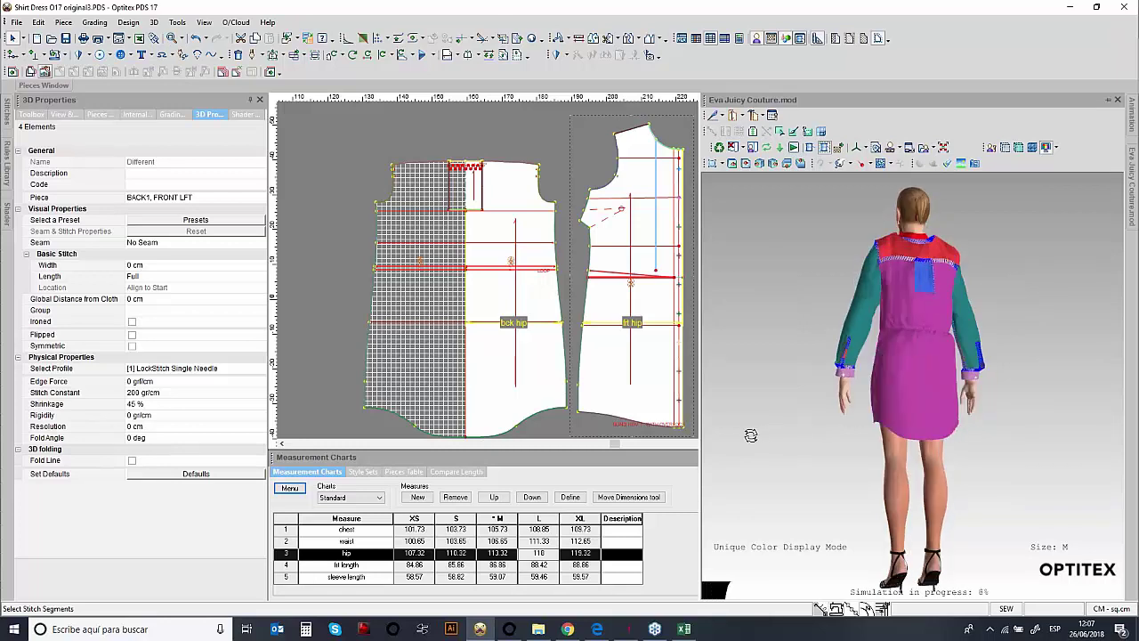
click(1031, 147)
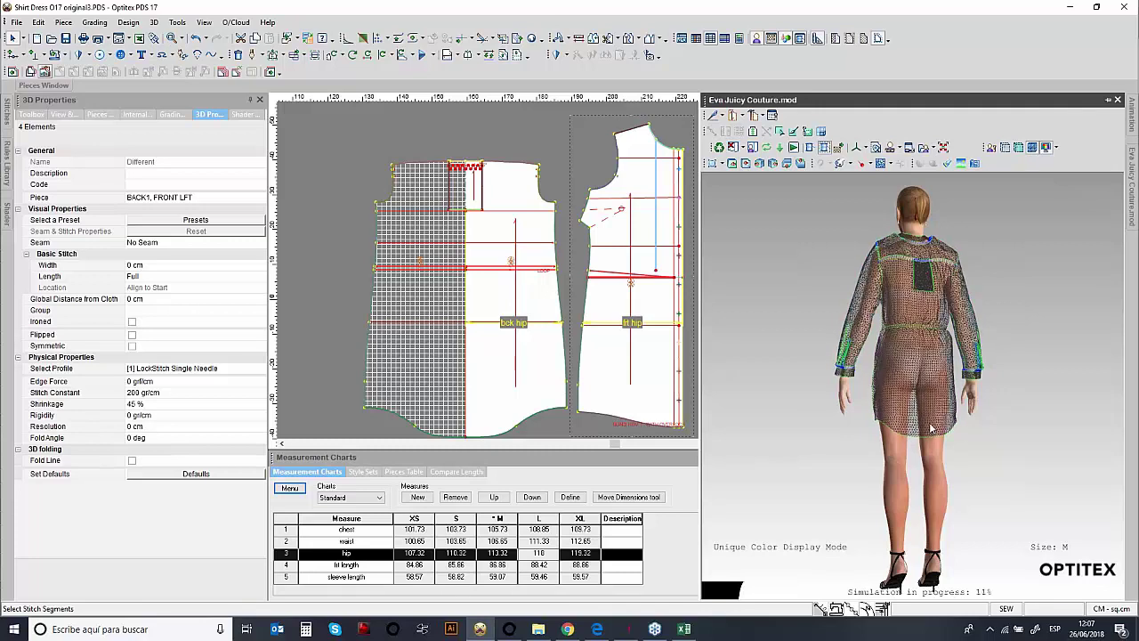
drag(906, 427, 848, 436)
- Leave stitch segment selection and keep the Eva Juicy Couture.mod 3D window pinned beside the patterns
click(335, 172)
right_click(334, 171)
key(Escape)
mouse_move(1132, 213)
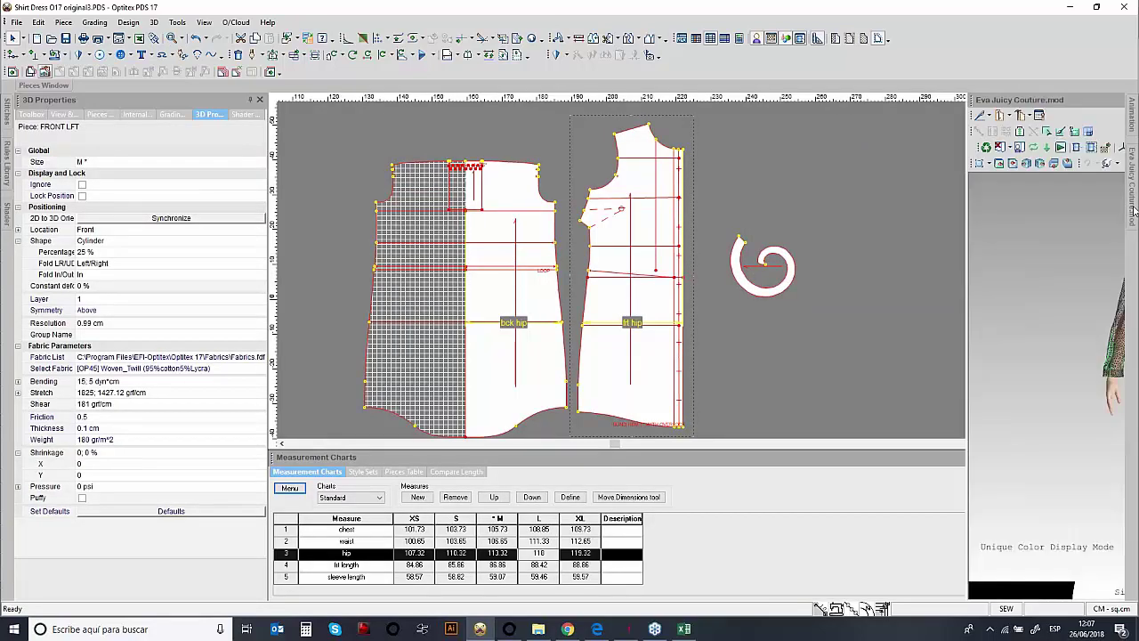
click(1111, 100)
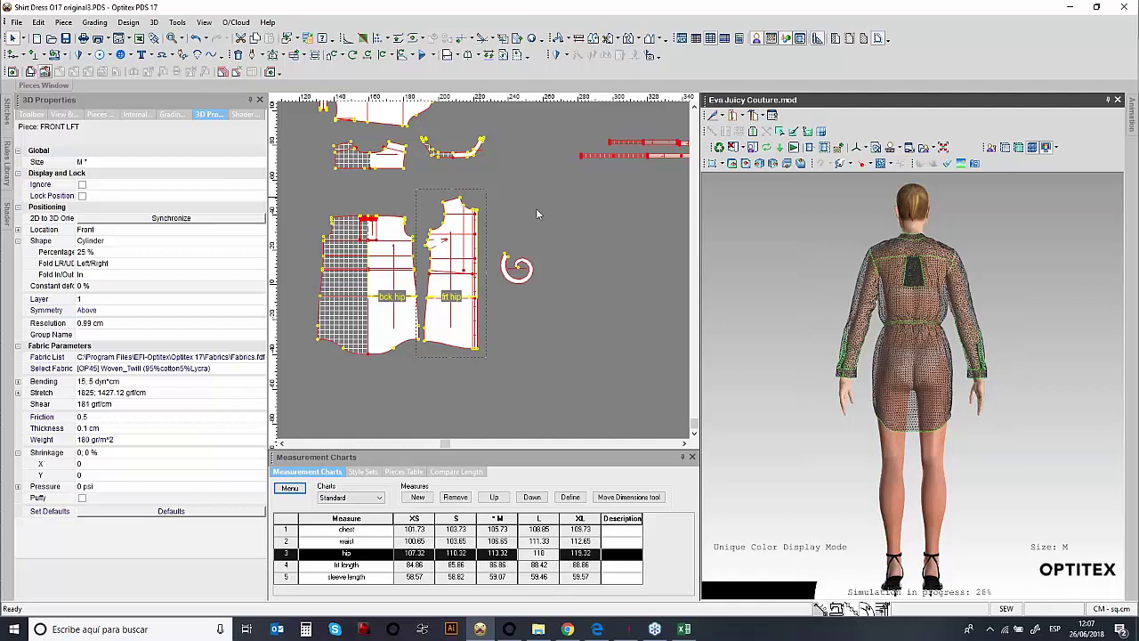
- Update the 2D pieces to 3D so the belt and buckle are added, and simulate the garment again
drag(770, 443, 945, 586)
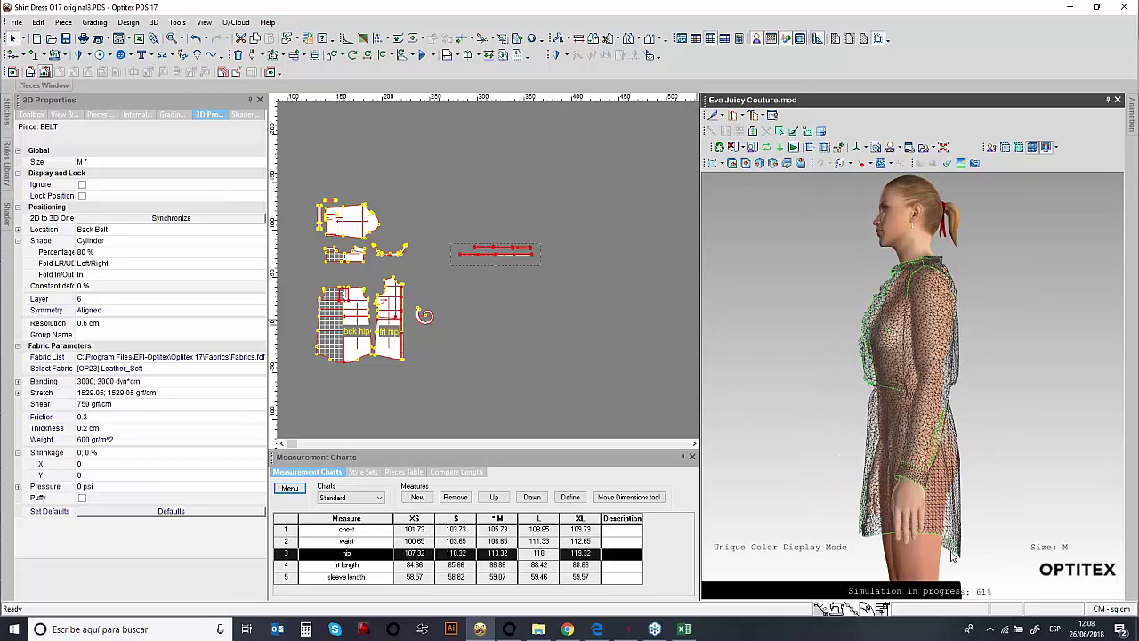
drag(888, 450, 904, 467)
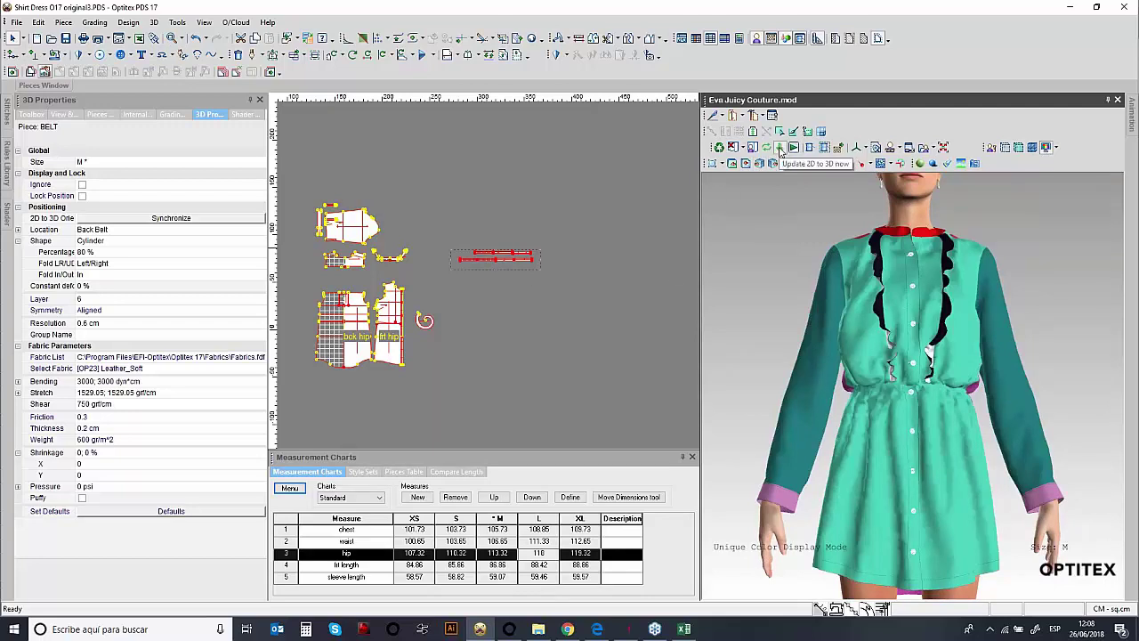
click(780, 148)
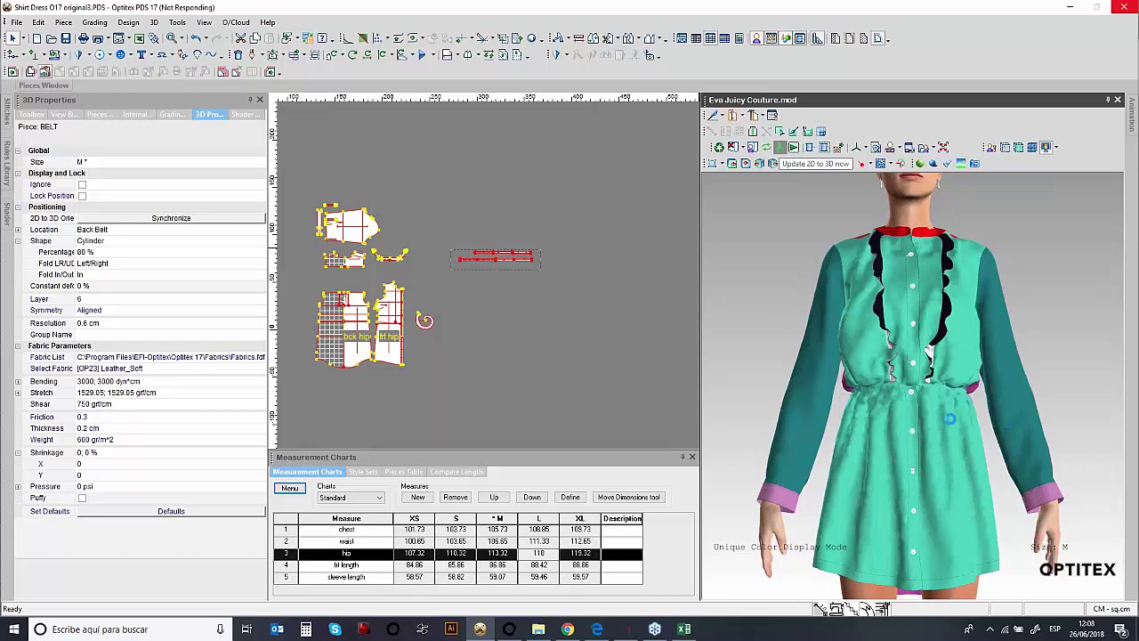
drag(946, 429, 974, 450)
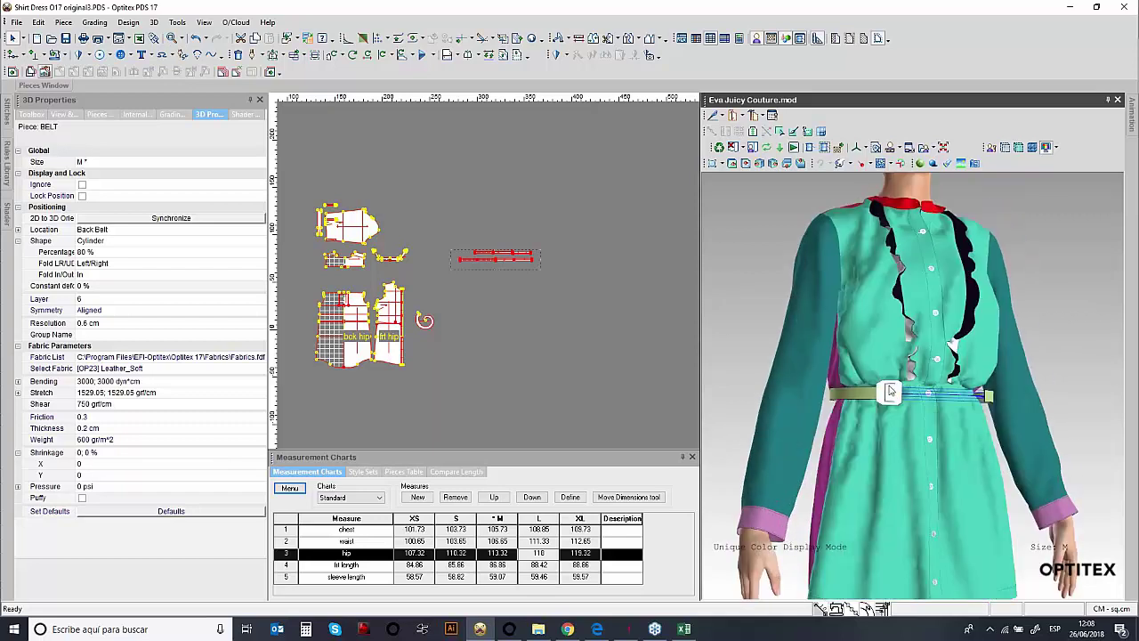
drag(888, 434, 867, 383)
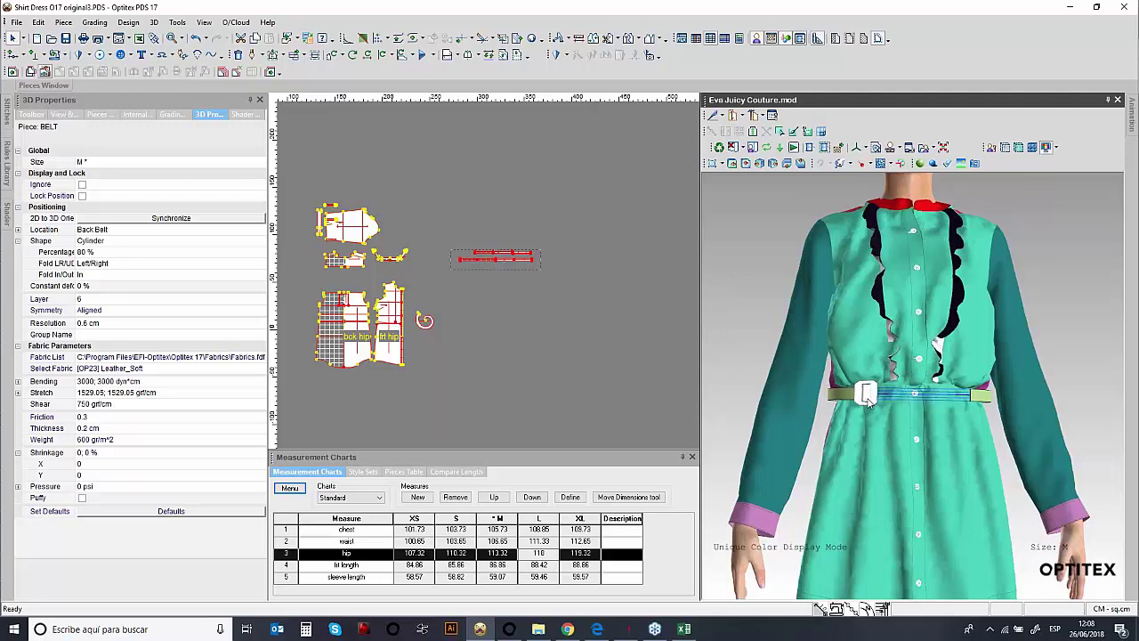
click(794, 148)
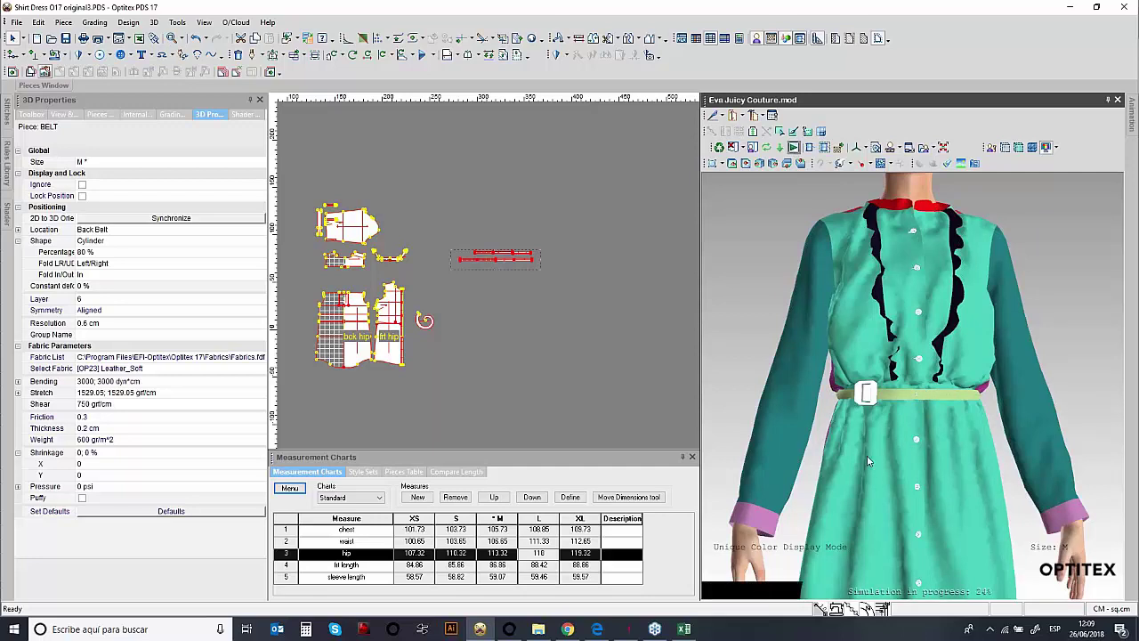
drag(850, 467, 891, 405)
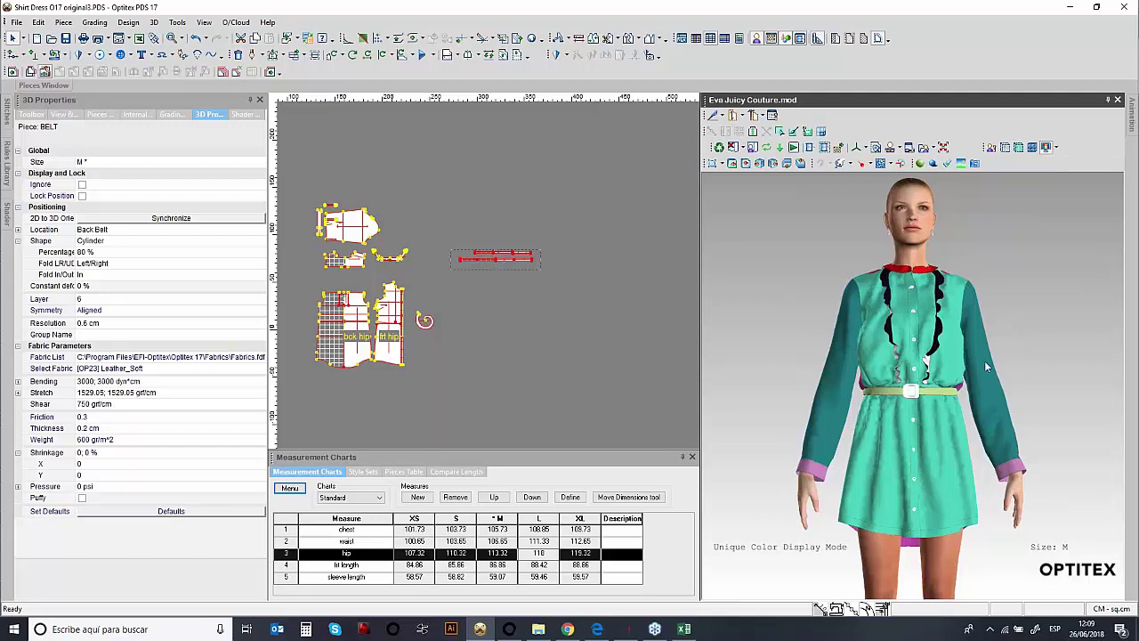
- Turn off the unique color display mode and collapse the measurement charts to view the belt buckle up close
click(1048, 147)
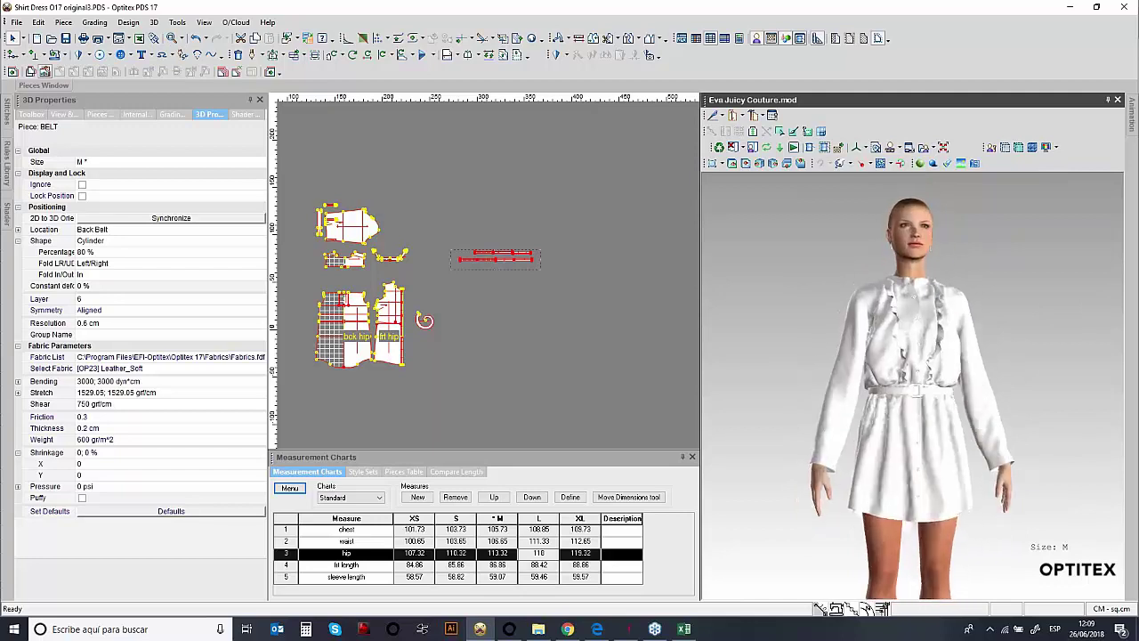
click(682, 459)
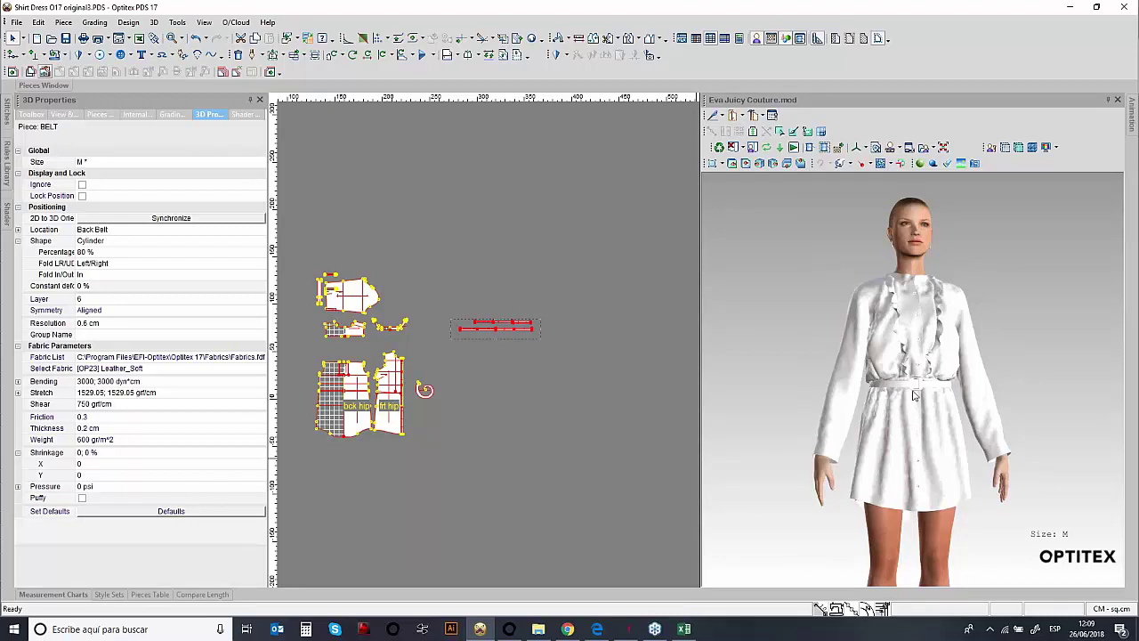
scroll(920, 391, up, 2)
scroll(919, 392, up, 3)
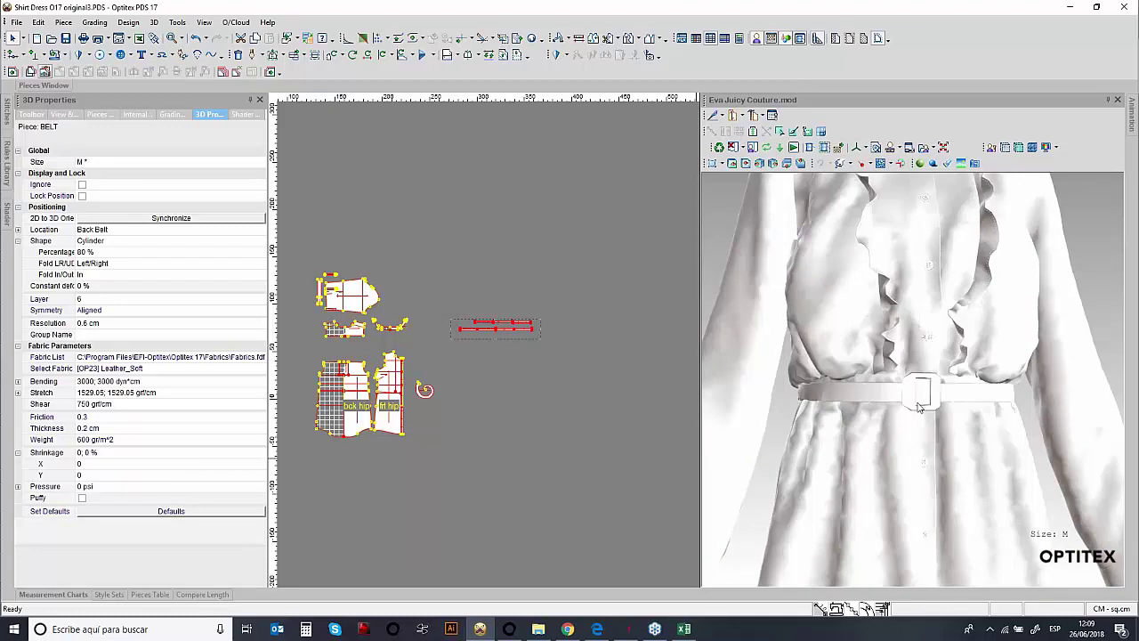
- Add a second shader variant set and open the entire-piece shader of its Article2.1 for color editing
click(243, 115)
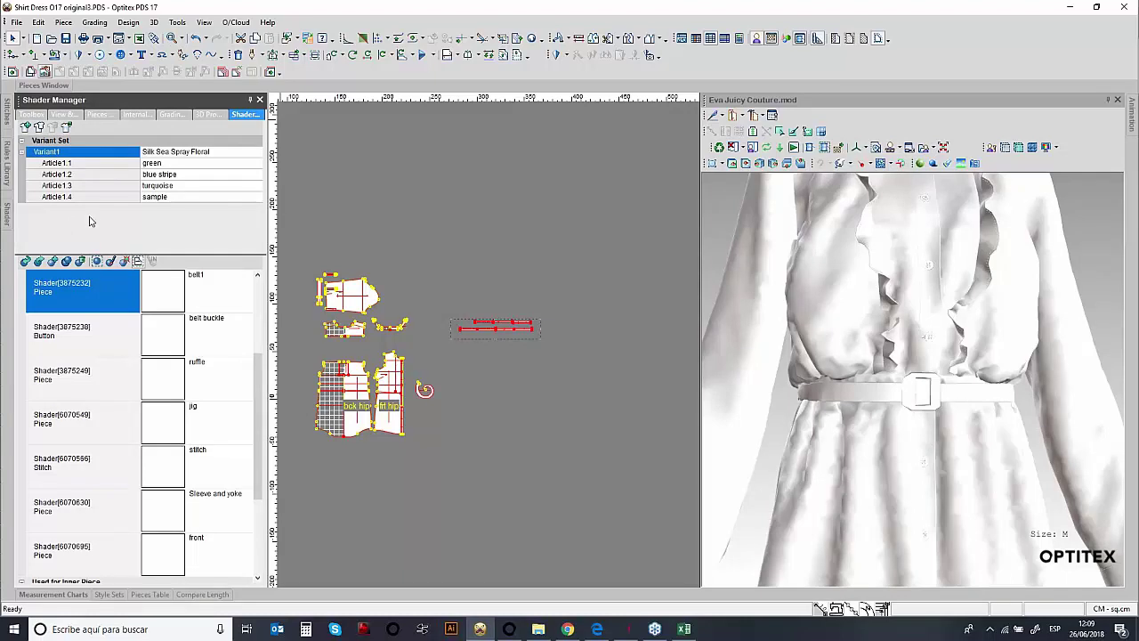
click(25, 128)
click(66, 220)
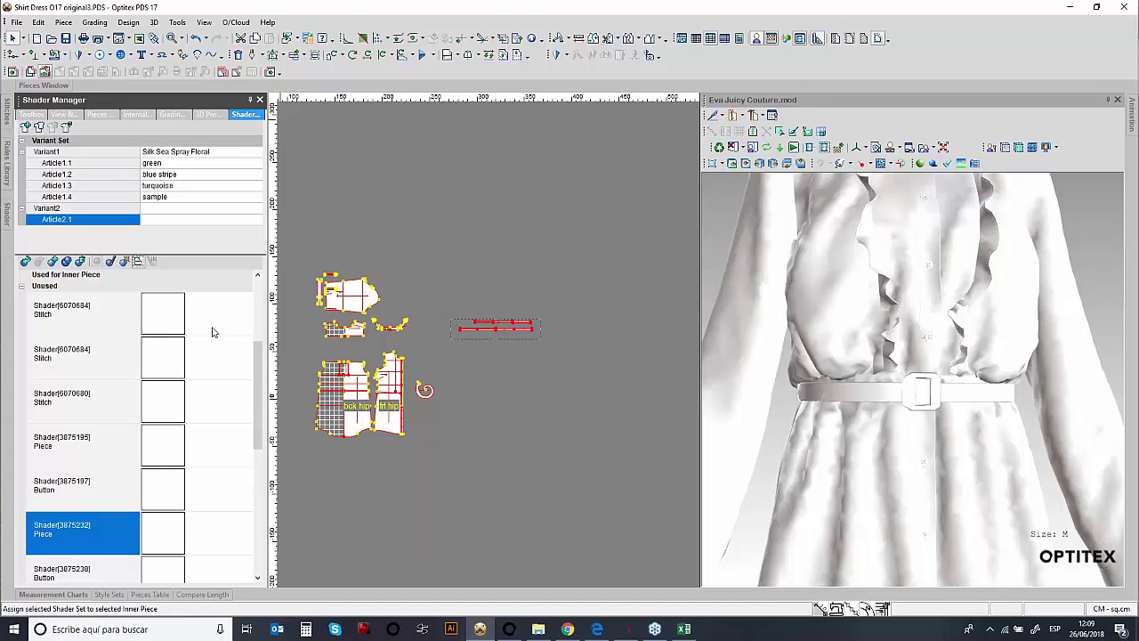
click(259, 301)
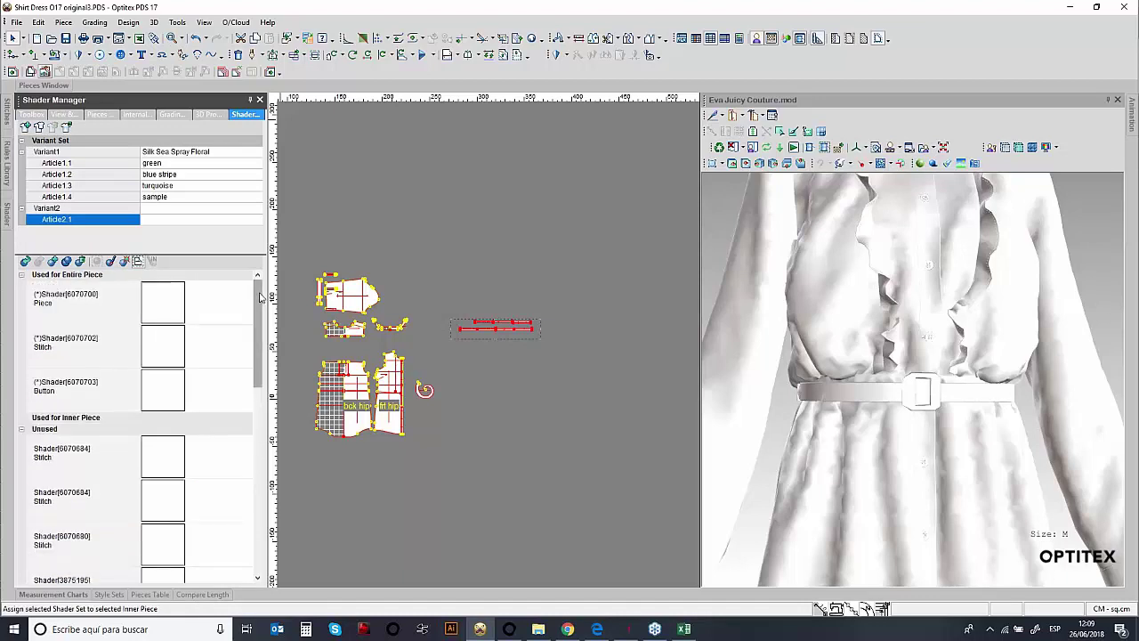
double_click(161, 306)
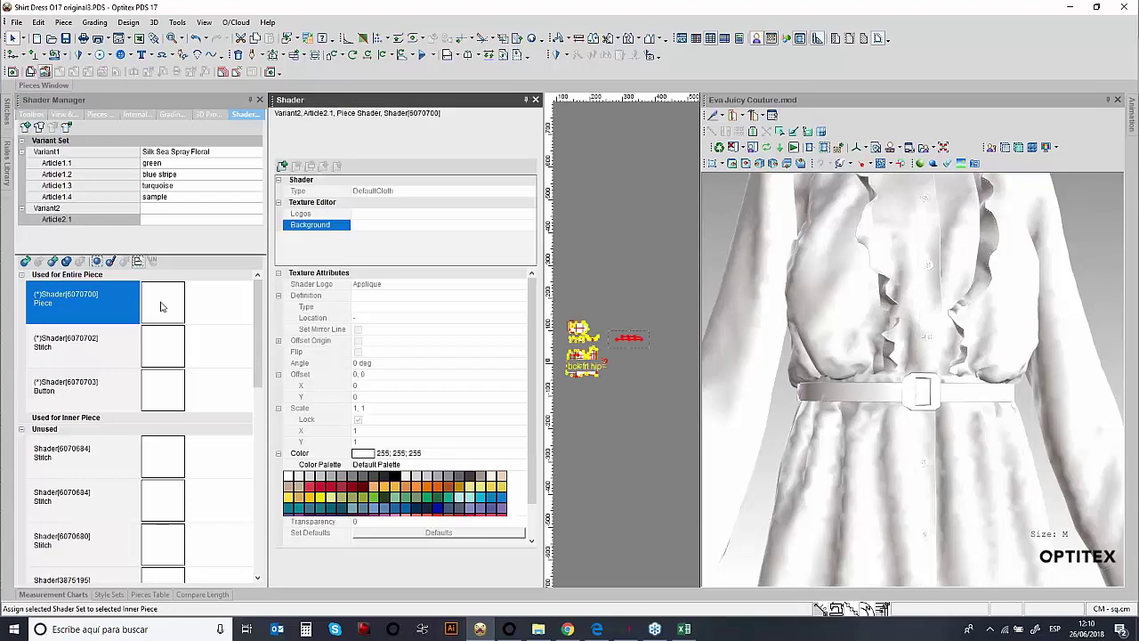
drag(534, 372, 538, 454)
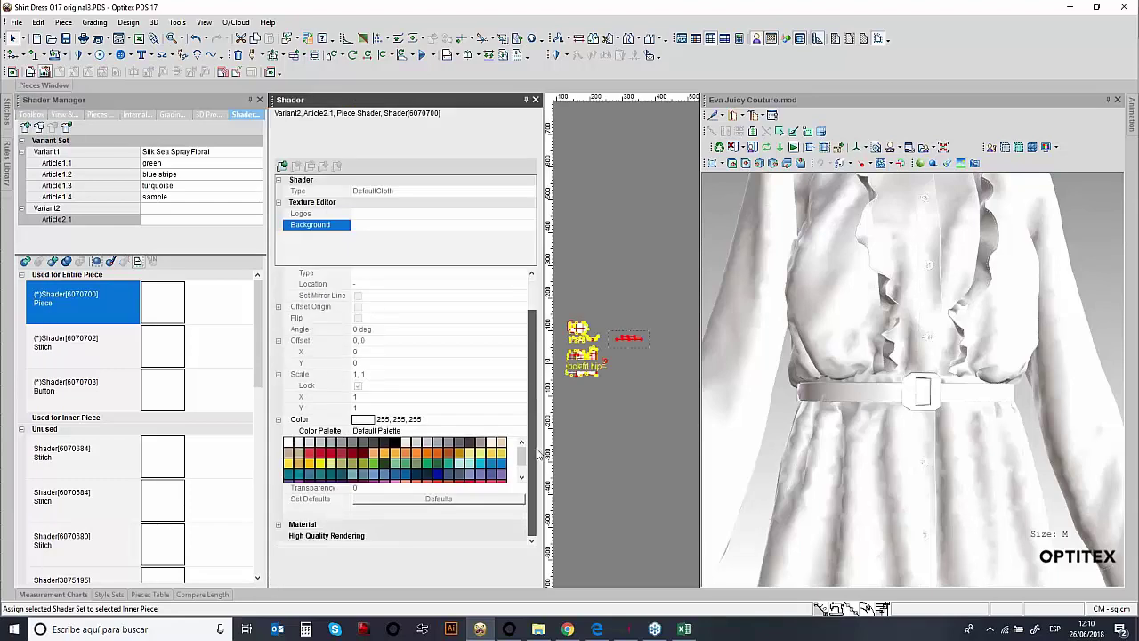
- Choose the PANTONE f + h cotton TCX 2016 color palette for the piece shader and browse its blue shades
click(453, 431)
click(521, 431)
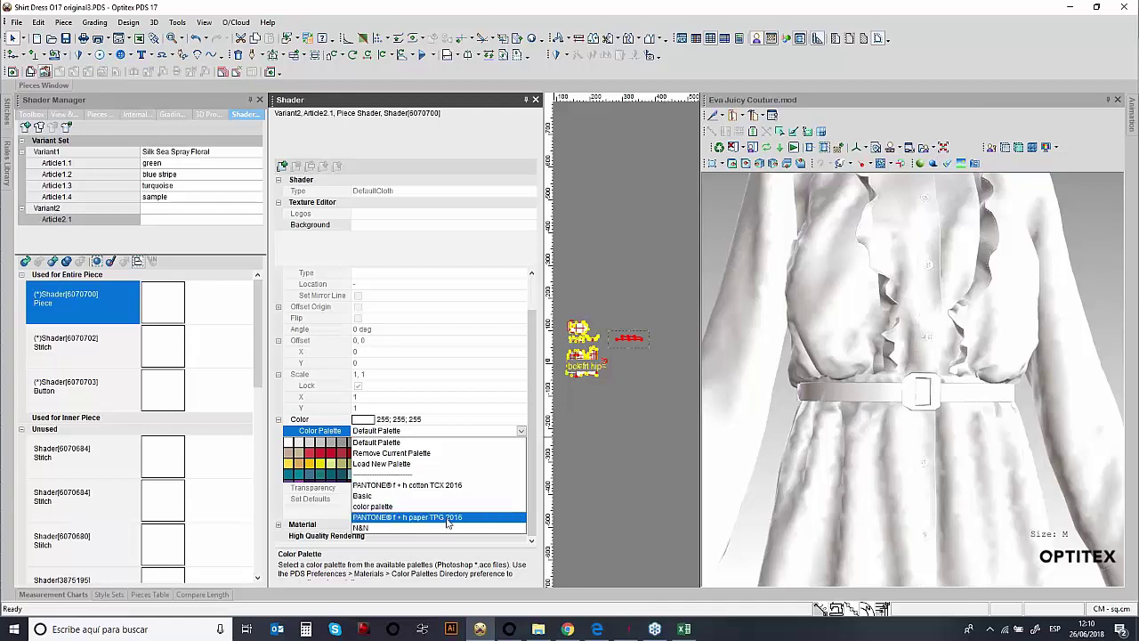
click(443, 486)
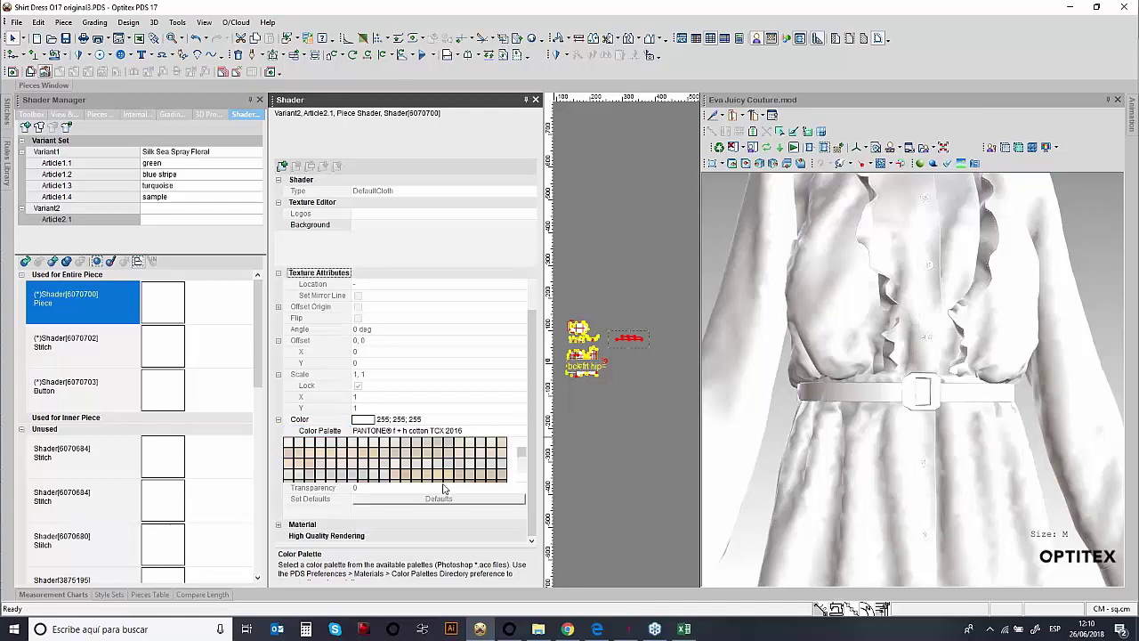
click(523, 470)
scroll(522, 473, up, 3)
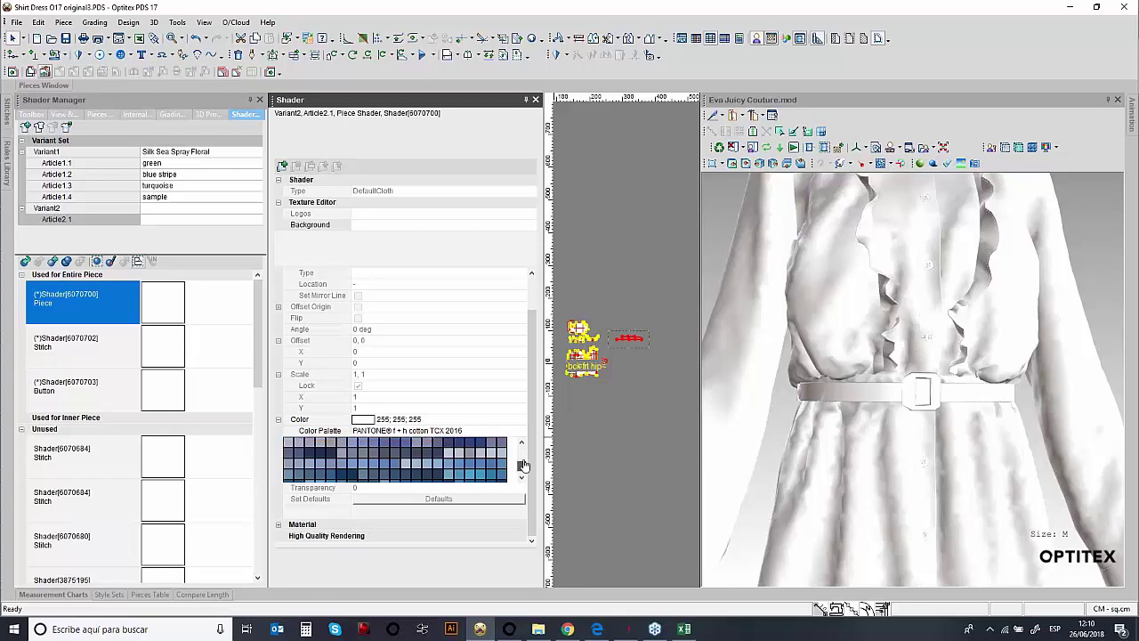
- Change the piece shader's color palette to Basic and apply Dark Cyan Blue to the whole garment
click(495, 430)
click(522, 431)
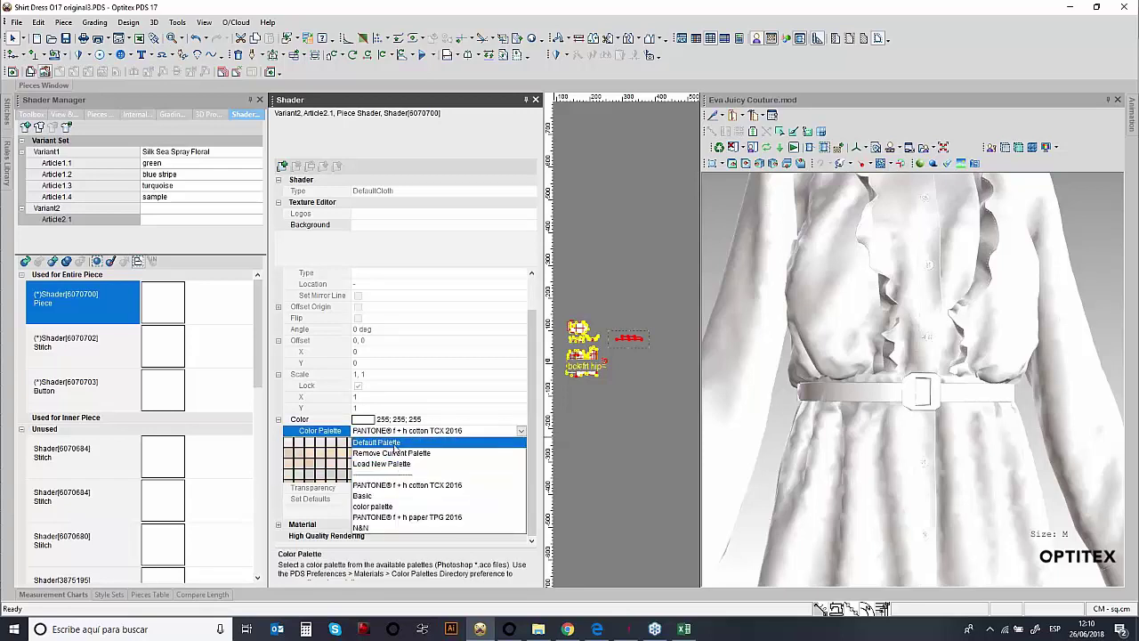
click(383, 485)
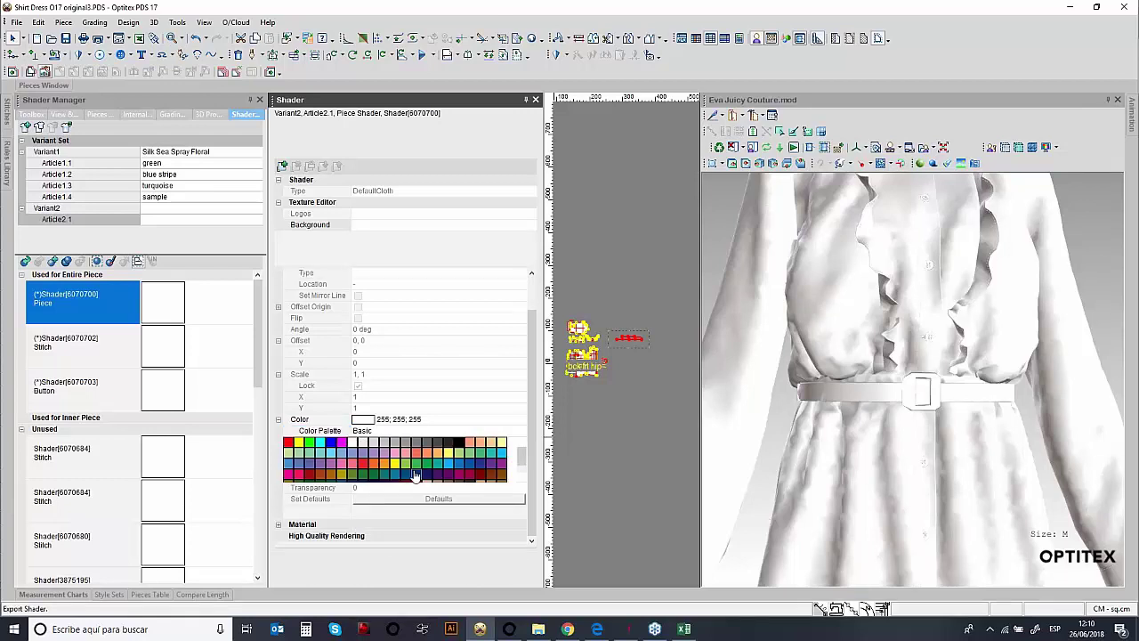
click(408, 476)
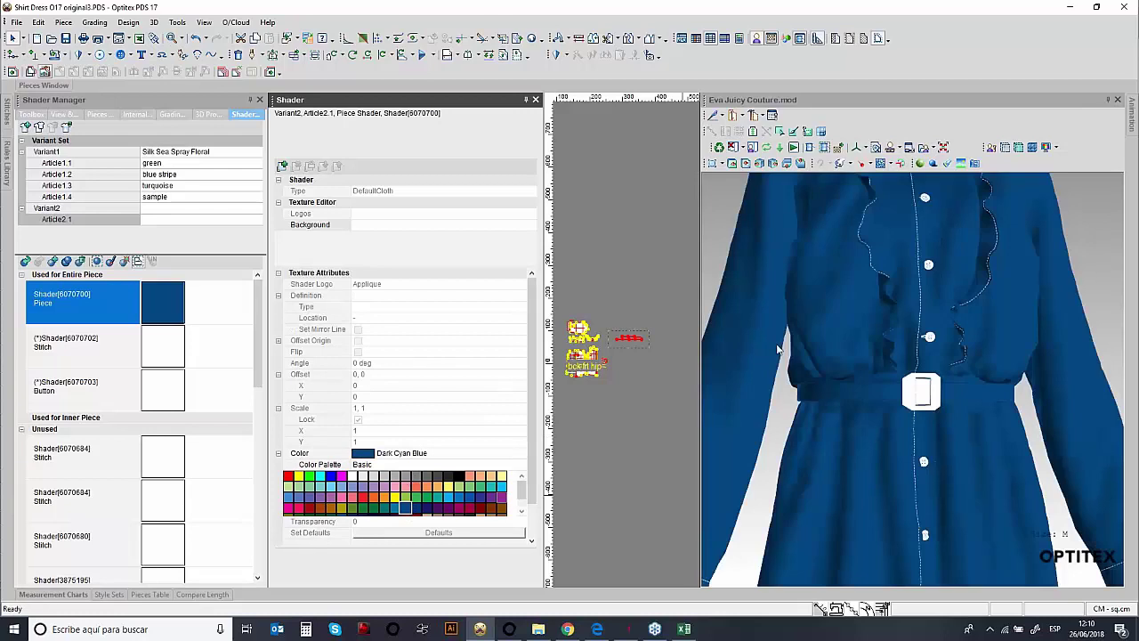
scroll(860, 440, down, 3)
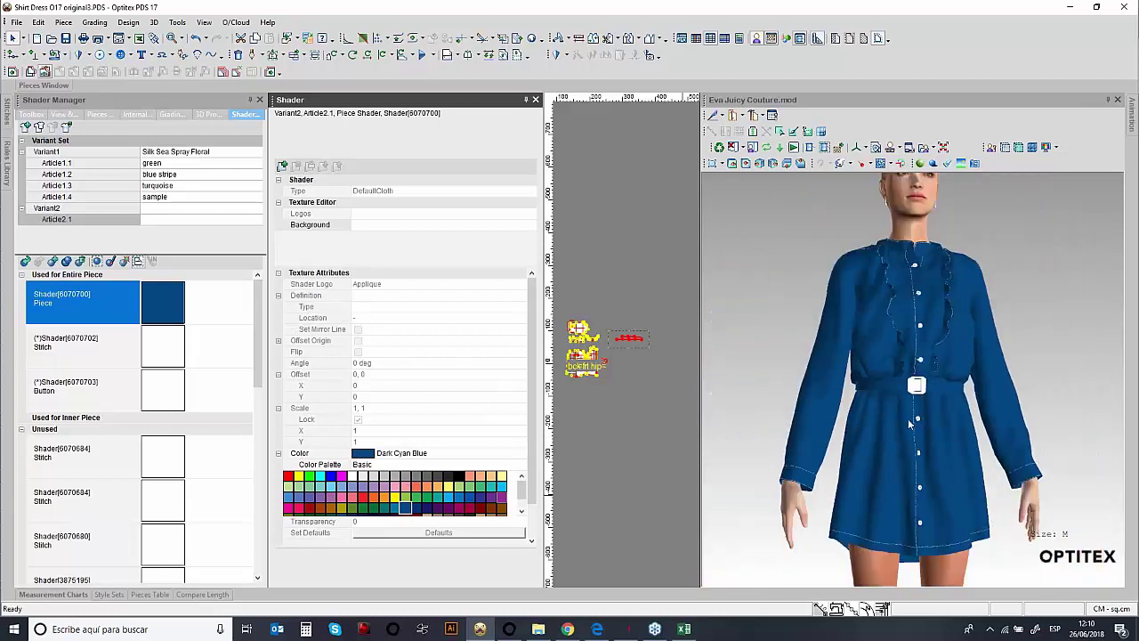
- Recolor the entire-piece stitch shader of Article2.1 with a medium blue from the Default Palette
click(167, 355)
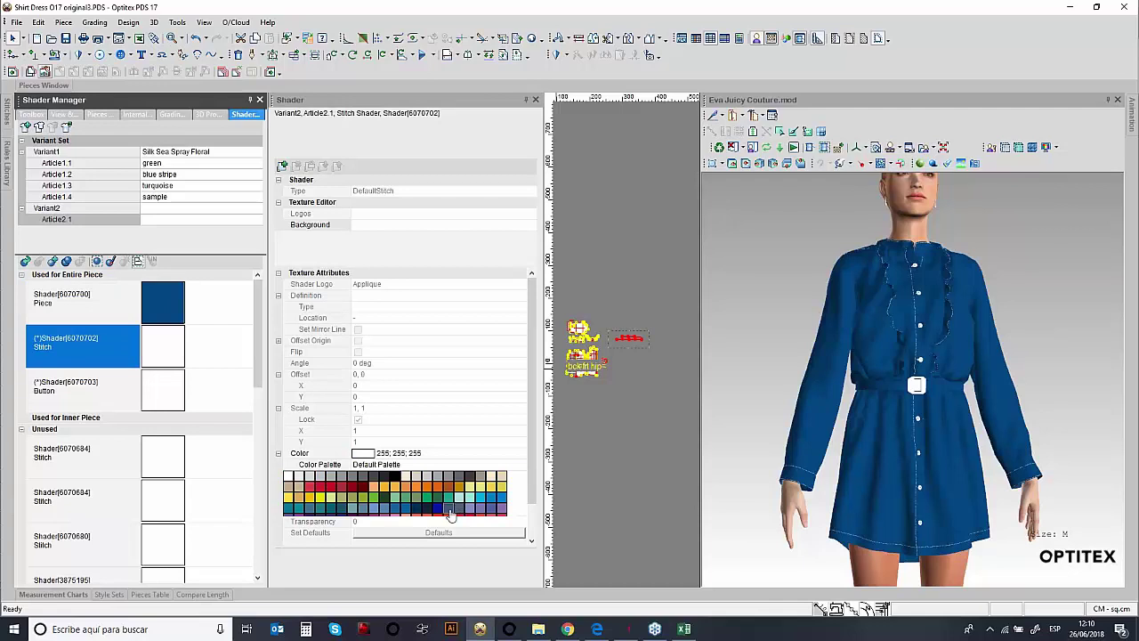
click(384, 507)
scroll(845, 515, up, 3)
mouse_move(873, 487)
mouse_down()
mouse_move(842, 467)
mouse_move(891, 476)
mouse_up()
- Try GLOW on the entire-piece button shader, settle on SEAFOAM, and check the belt buckle up close
click(172, 391)
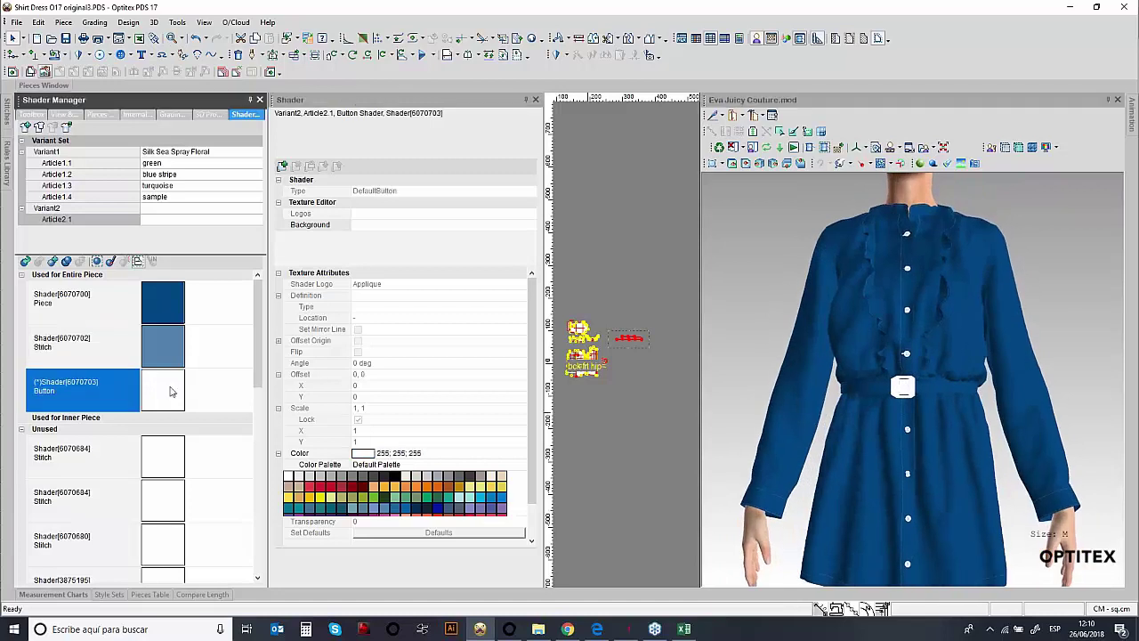
click(490, 480)
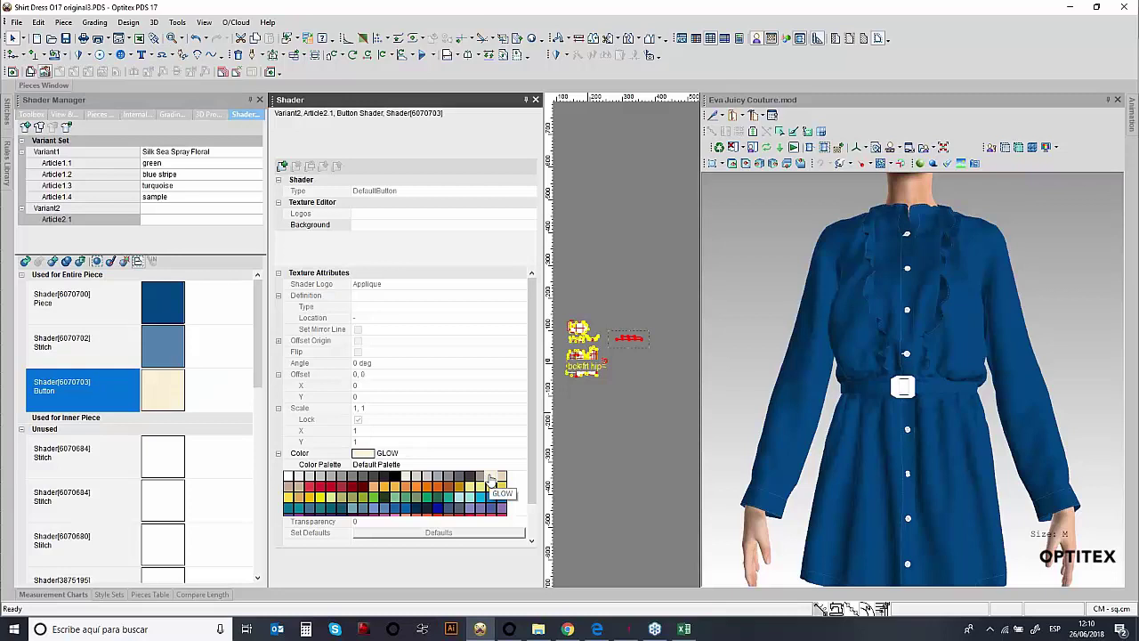
click(470, 499)
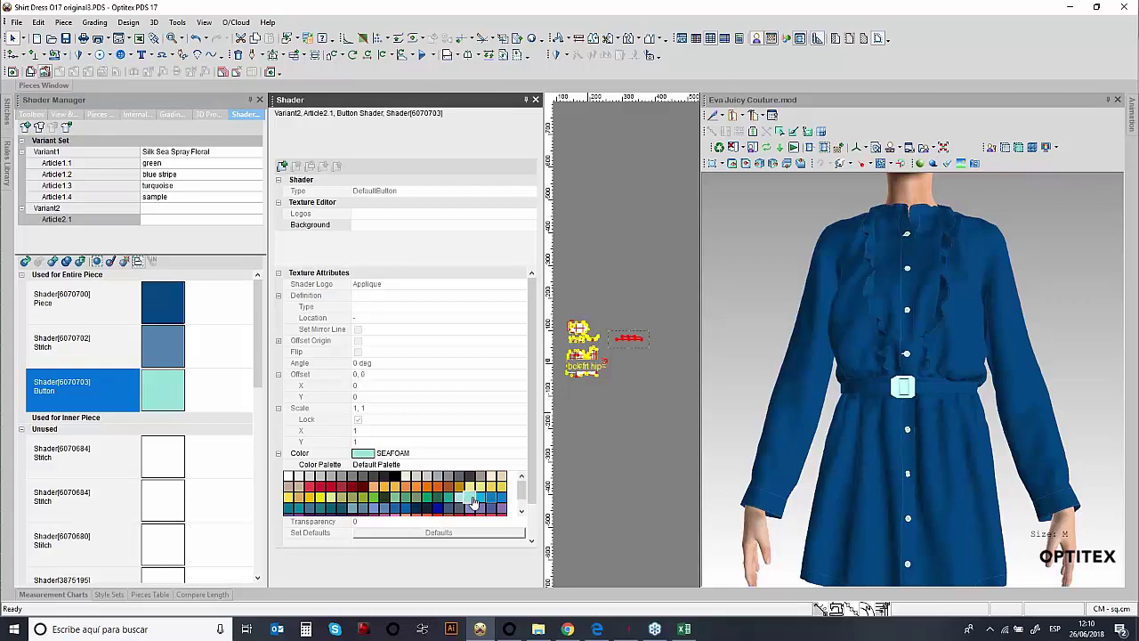
scroll(876, 451, up, 5)
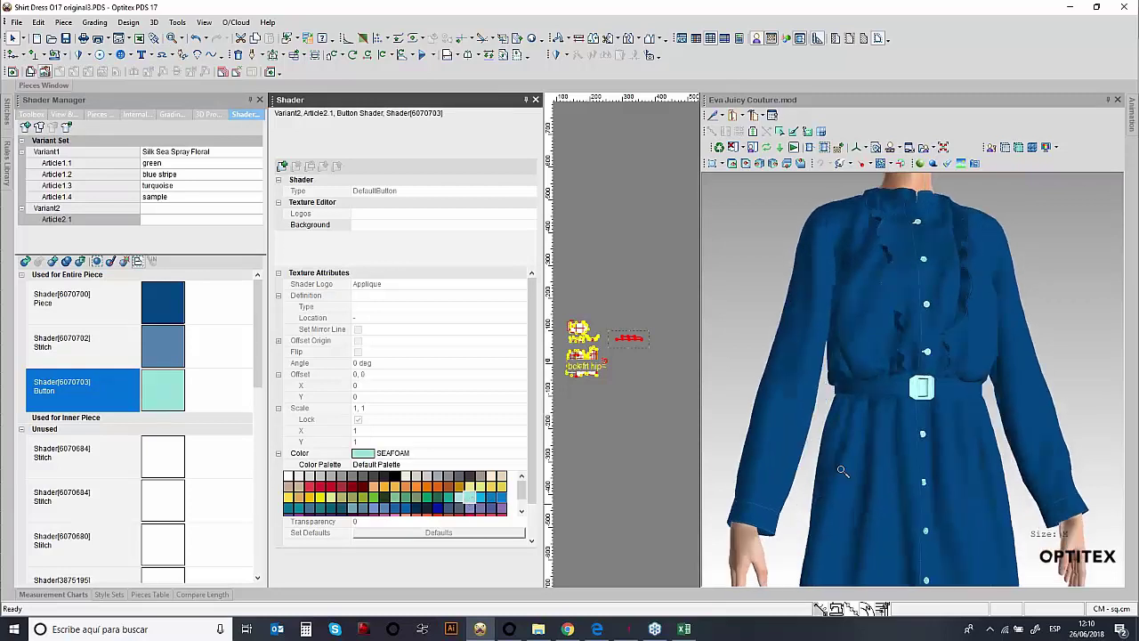
click(908, 399)
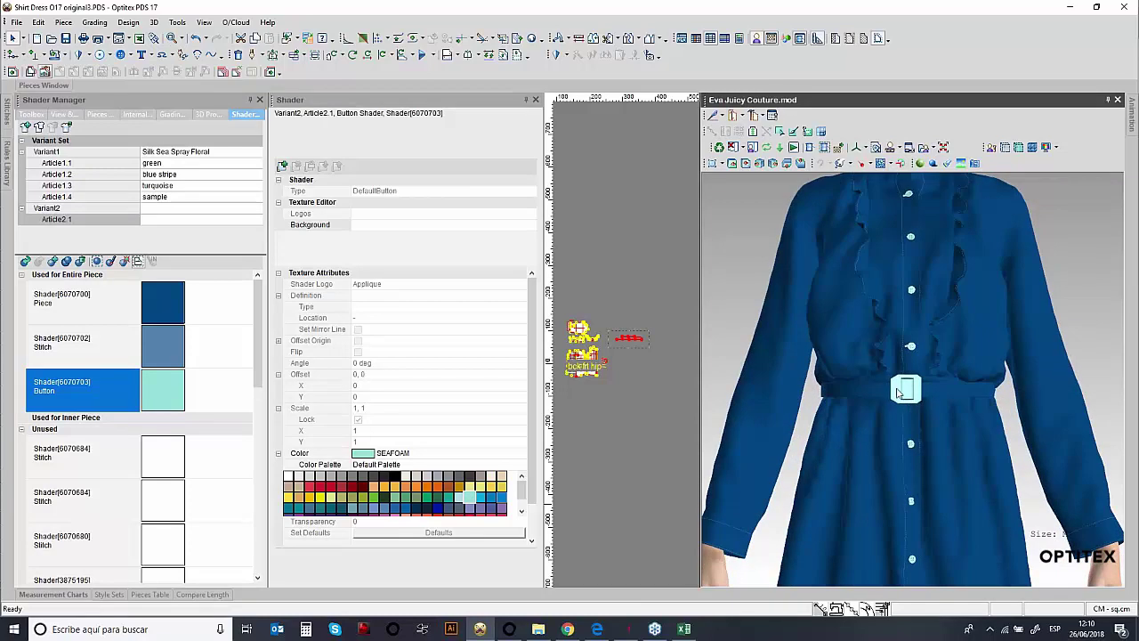
- Select the buckle element at the end of the belt piece and try Bow_01.mod as its button shape
click(535, 99)
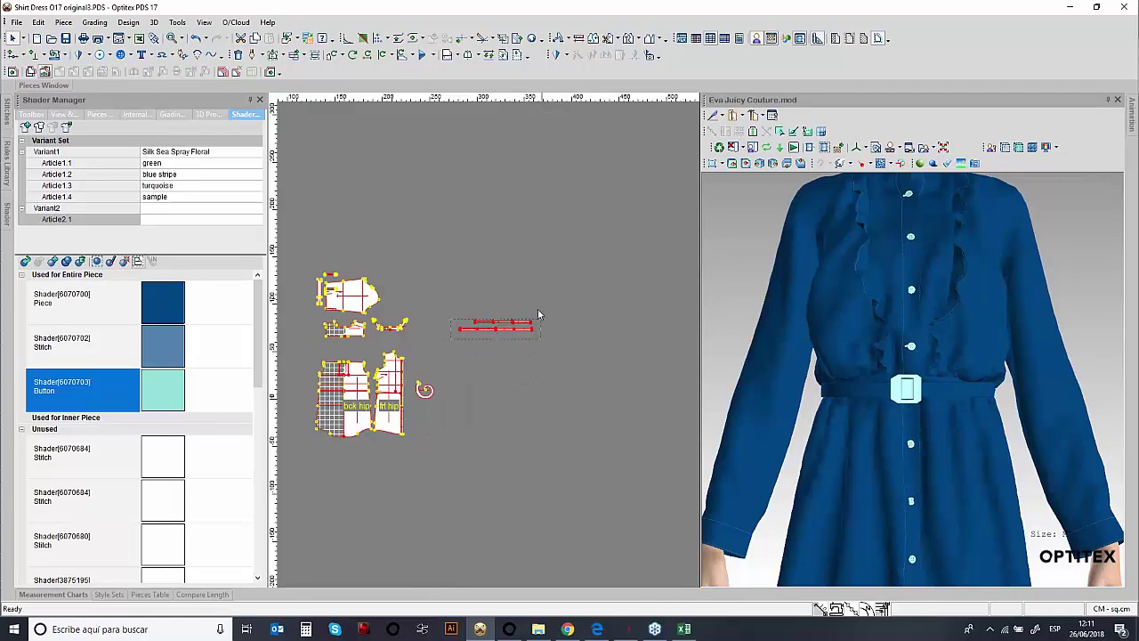
scroll(488, 349, up, 10)
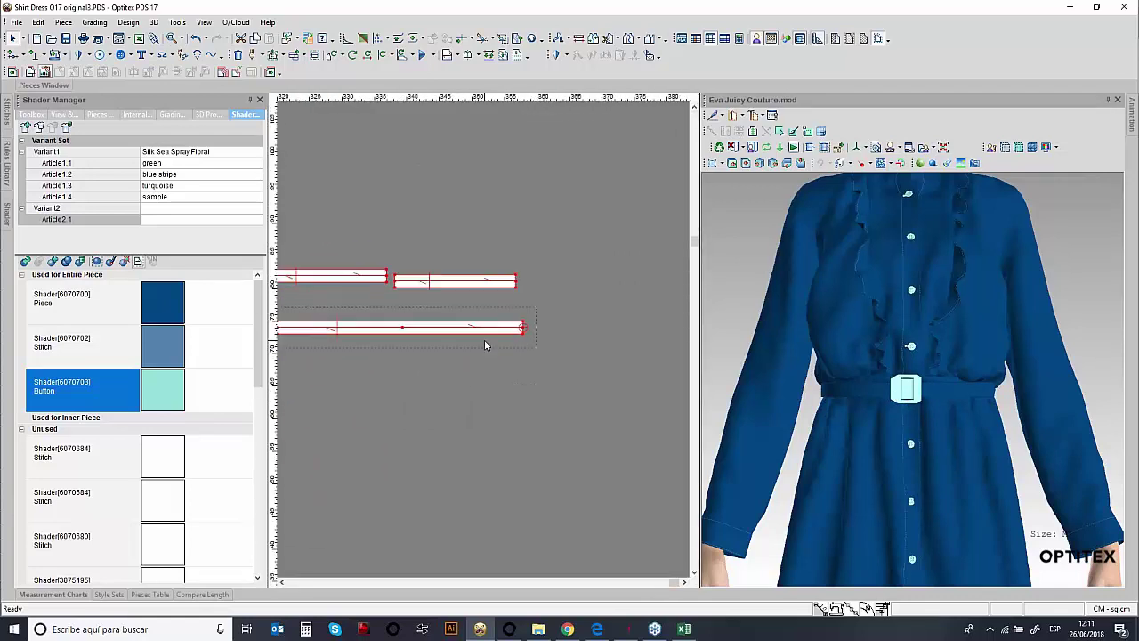
click(825, 147)
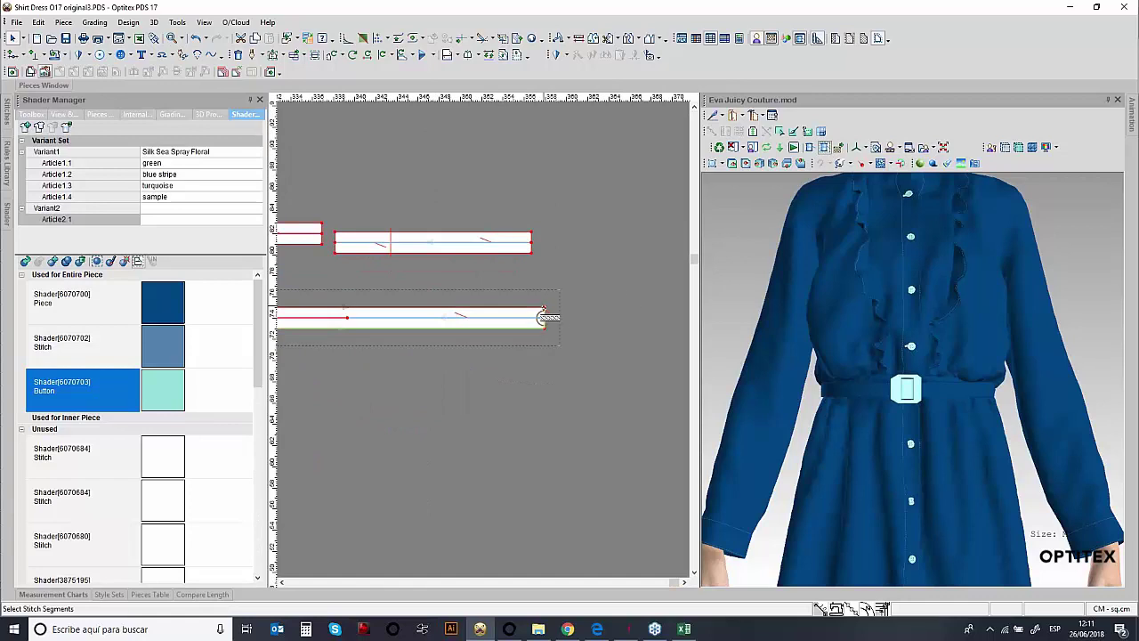
click(543, 317)
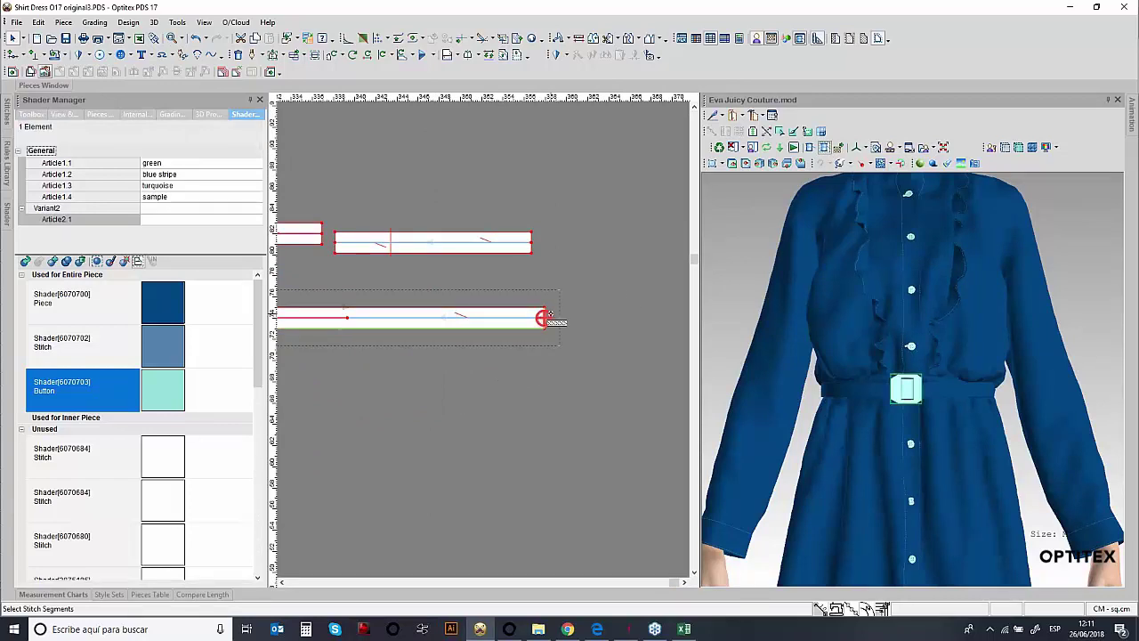
click(180, 232)
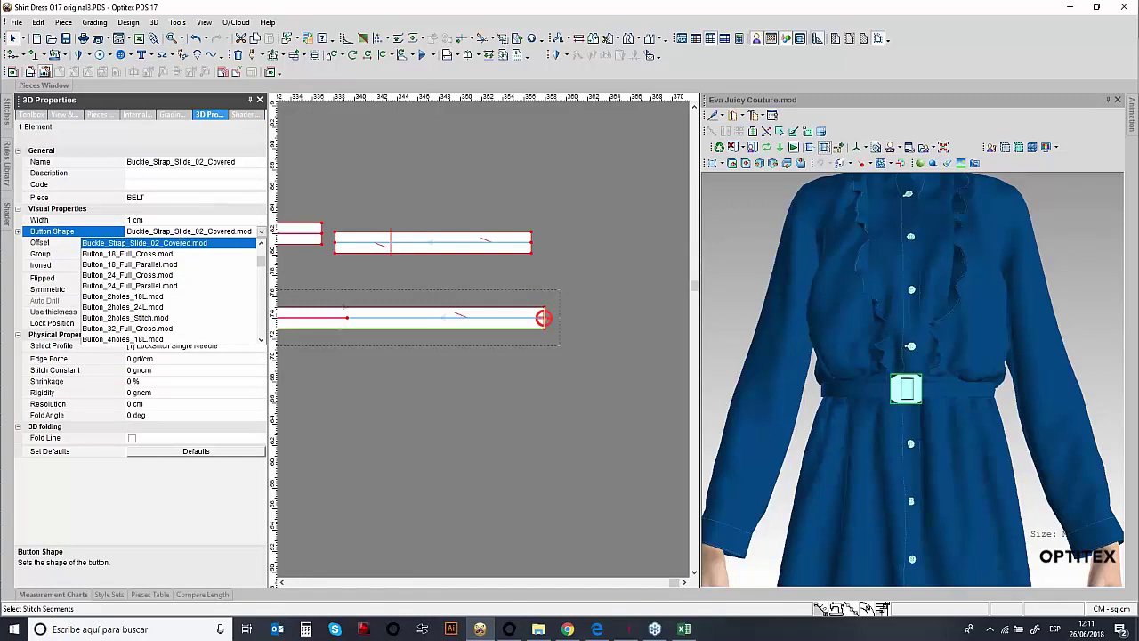
scroll(131, 279, up, 10)
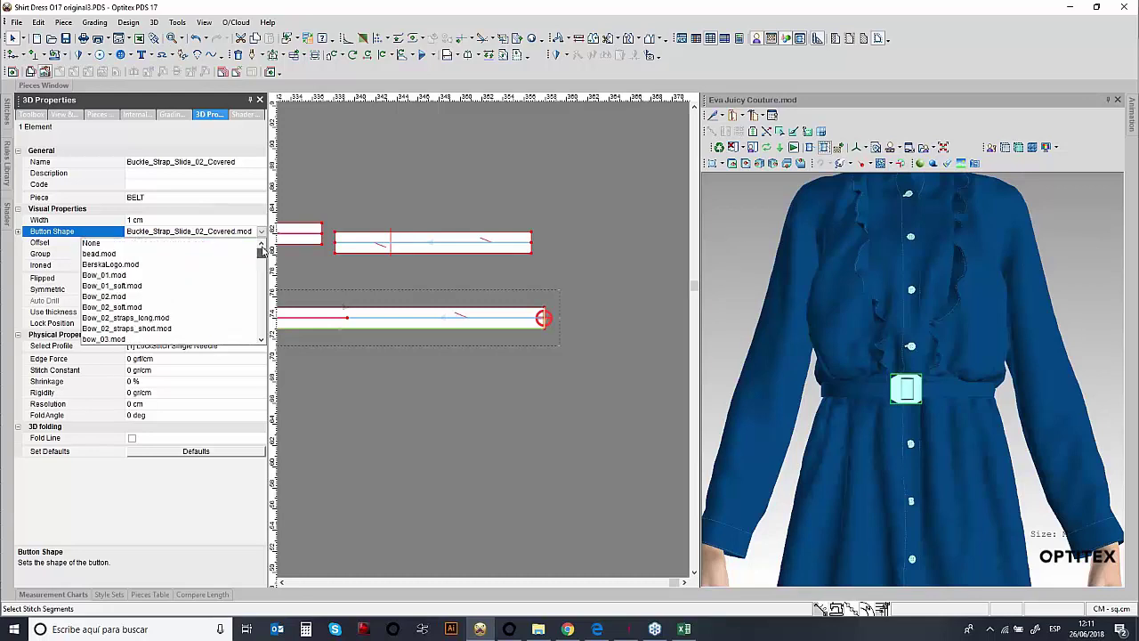
click(131, 276)
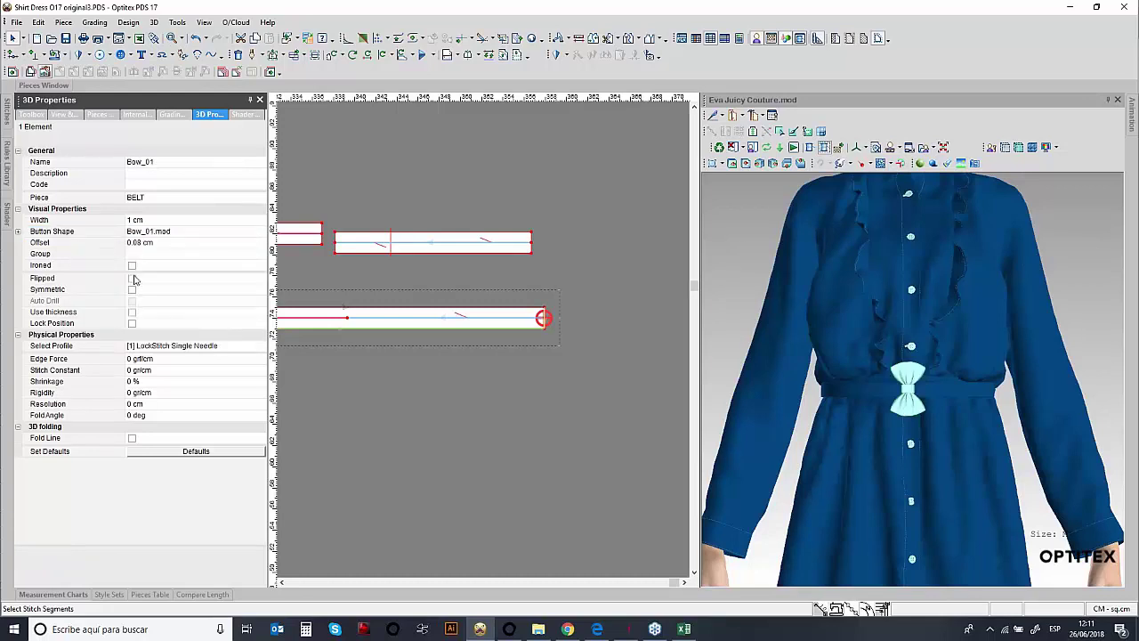
- Try Bow_01_soft.mod as the button shape of the belt's buckle element
click(258, 211)
click(244, 234)
mouse_move(261, 246)
mouse_down()
mouse_move(262, 279)
mouse_move(262, 250)
mouse_up()
click(114, 278)
- Change the belt element's button shape back to Buckle_Strap_Slide_02_Covered.mod and inspect the buckle on the dress
click(245, 236)
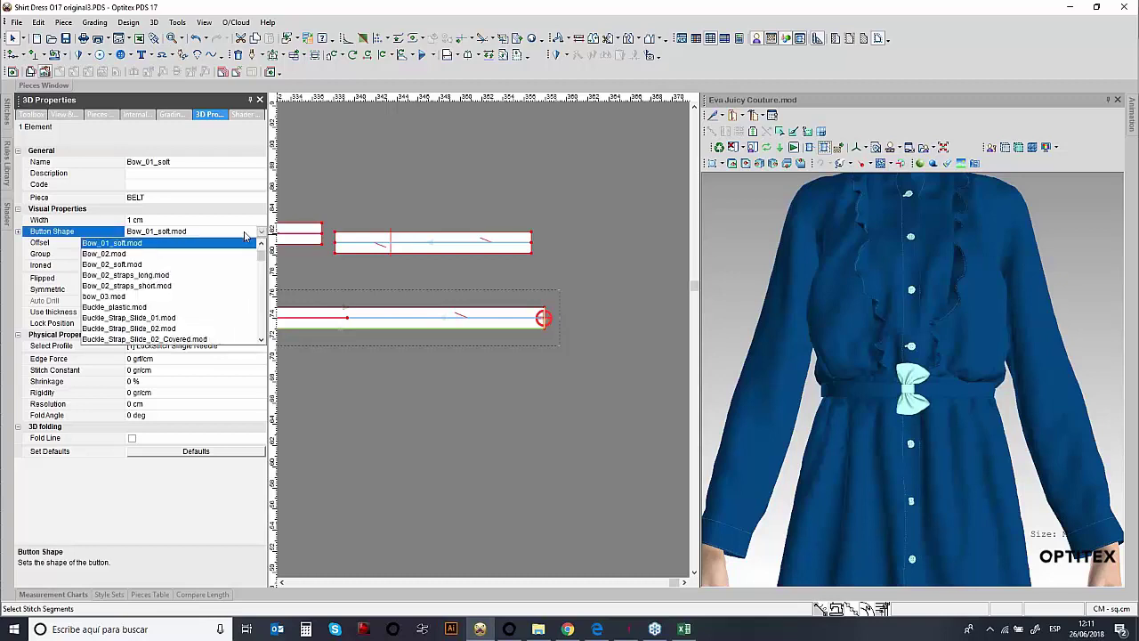
mouse_move(262, 257)
mouse_down()
mouse_move(261, 278)
mouse_move(264, 258)
mouse_up()
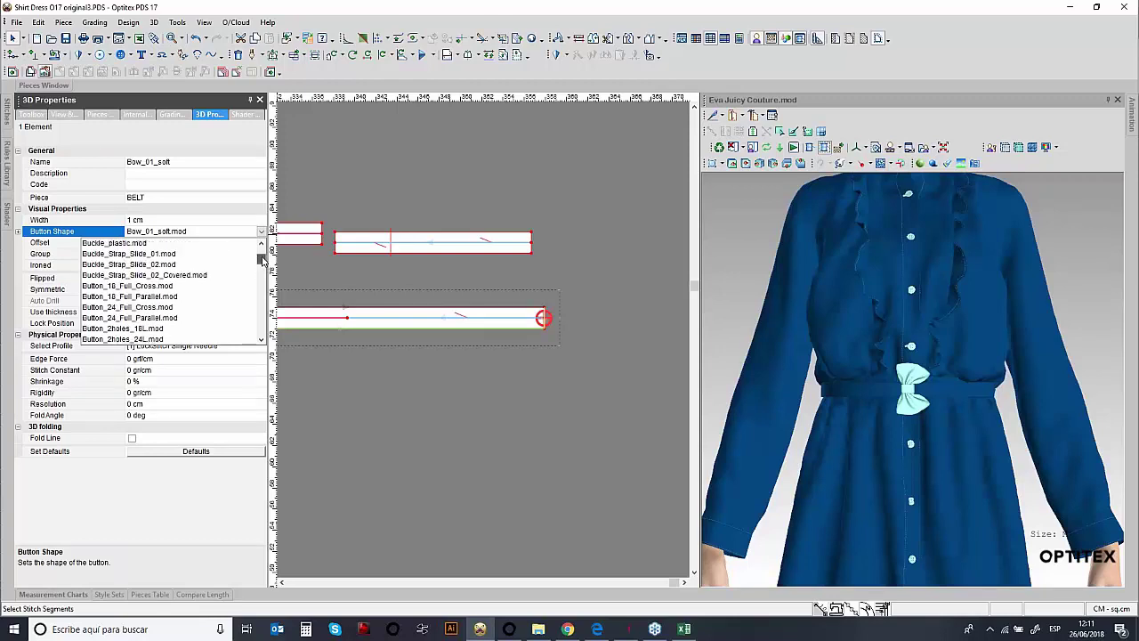
click(181, 275)
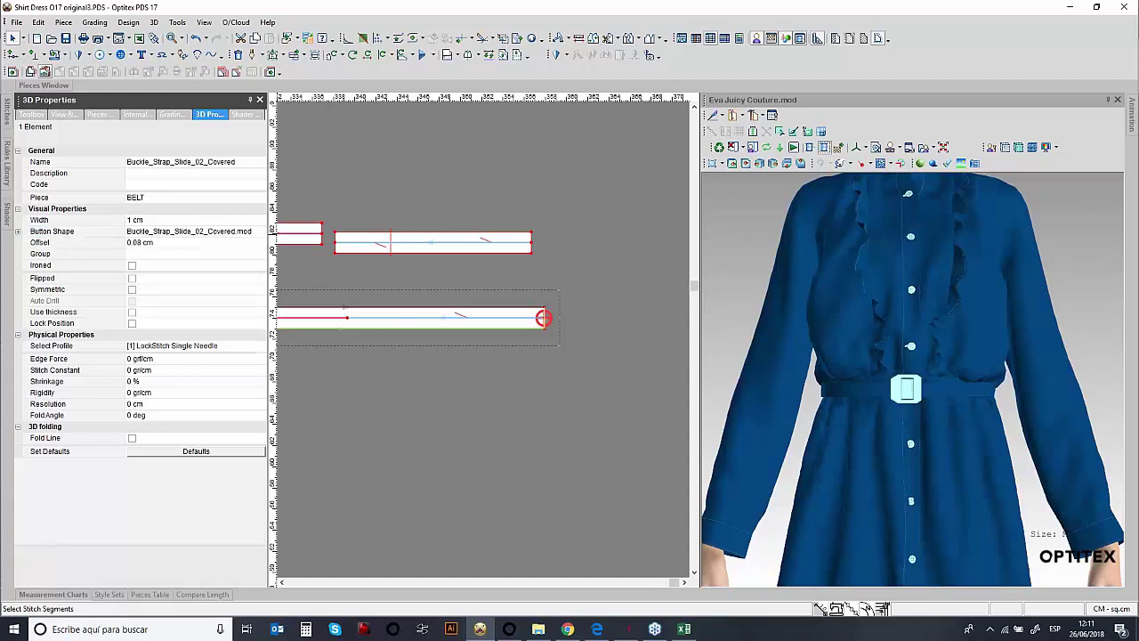
drag(872, 433, 944, 443)
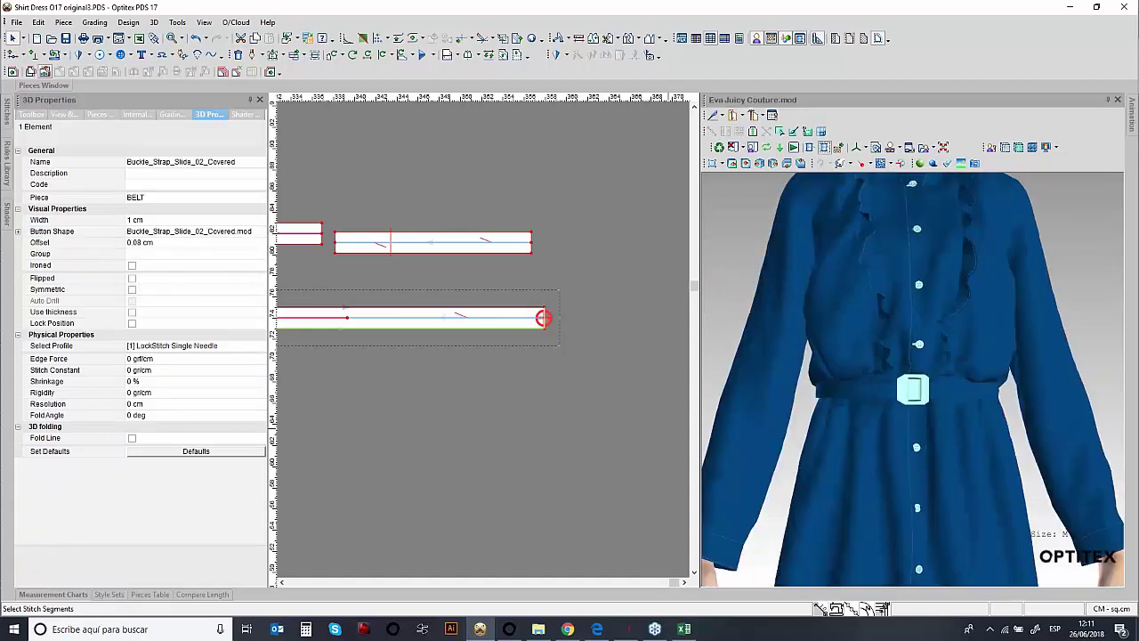
- Display the blue stripe article and the green floral article on the dress, and examine the green one from different angles
click(243, 116)
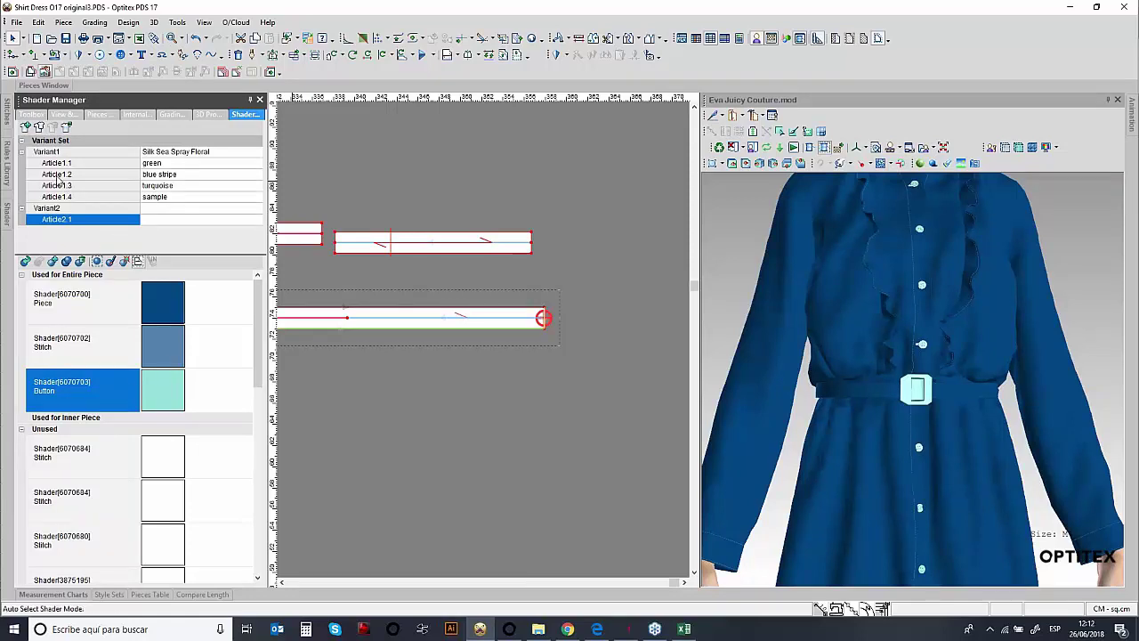
click(56, 175)
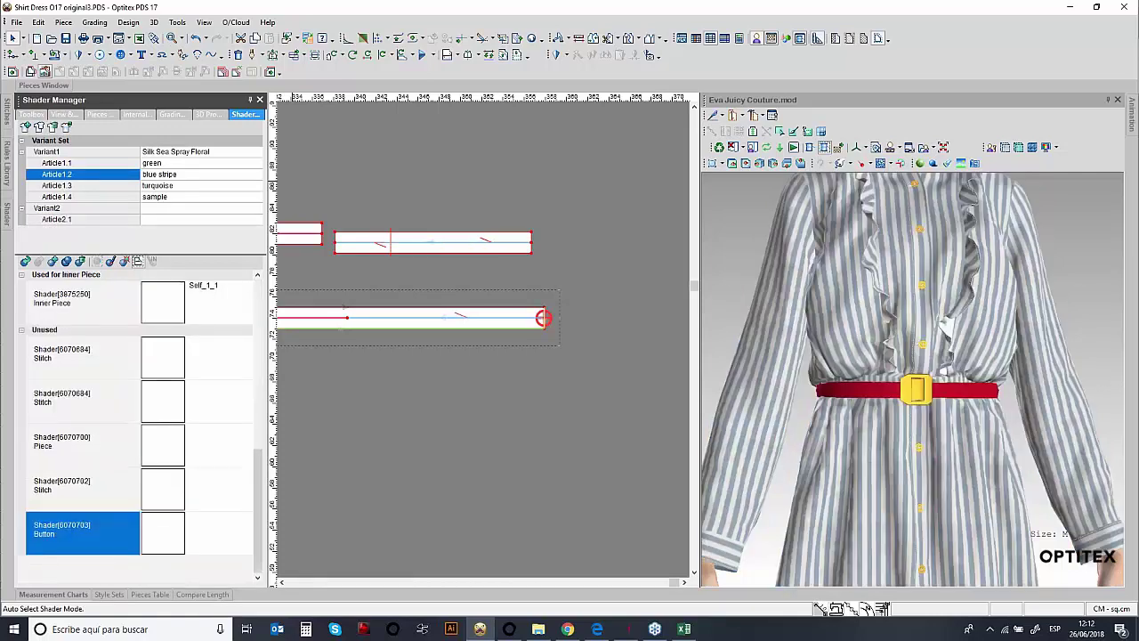
click(62, 165)
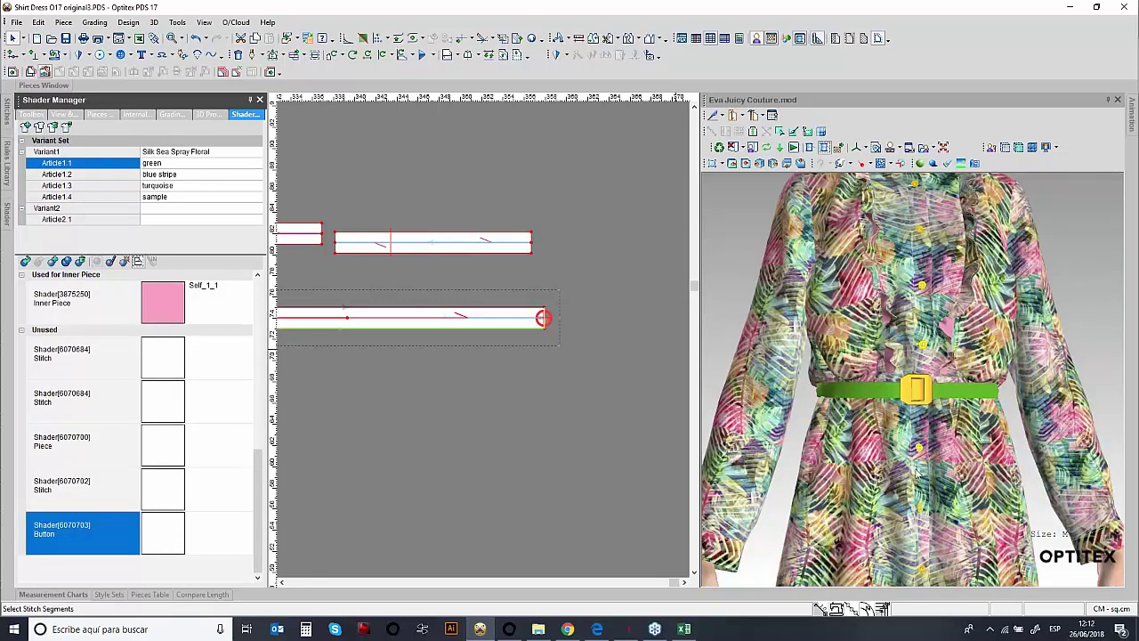
scroll(901, 493, down, 5)
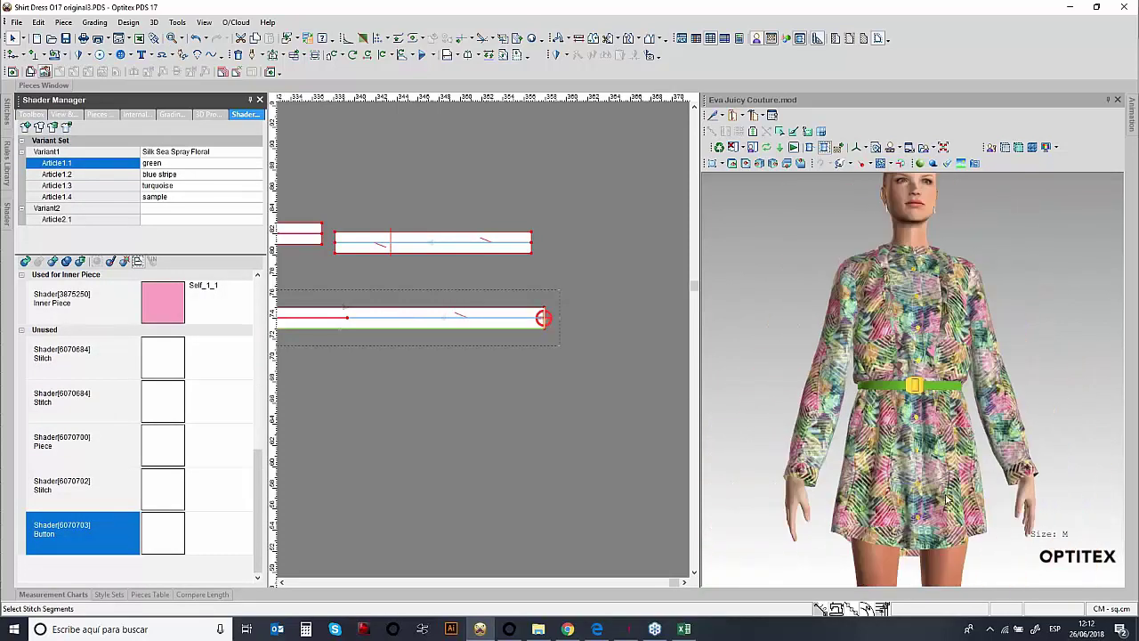
drag(967, 488, 786, 481)
drag(881, 504, 926, 504)
drag(855, 450, 926, 448)
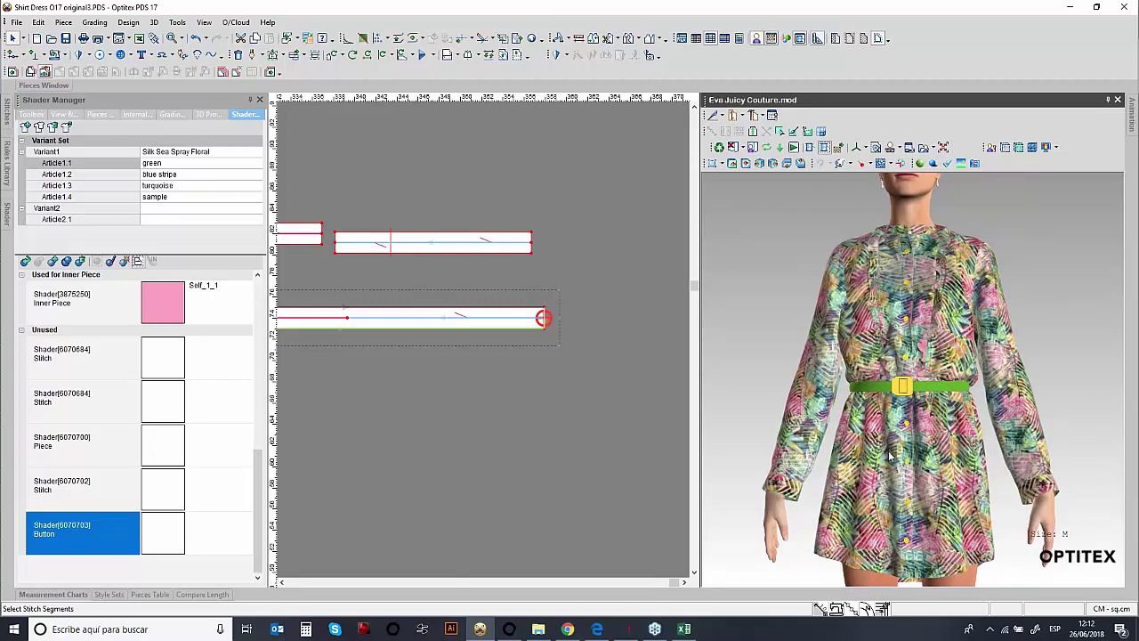
- Switch the dress to the turquoise article and select its front piece in the 3D view
click(105, 176)
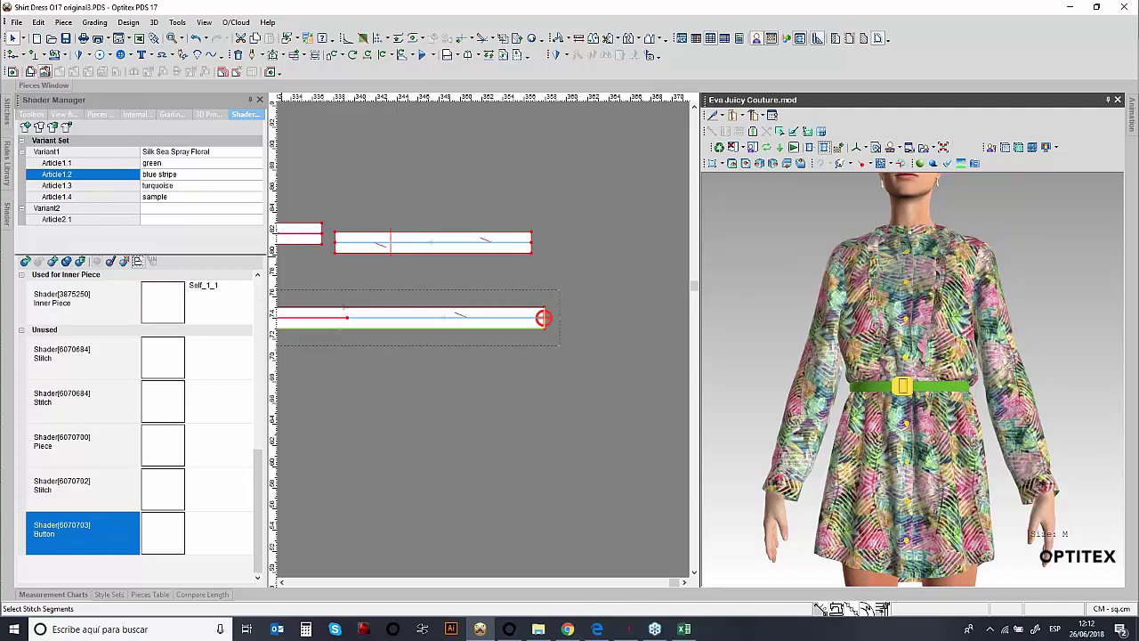
click(107, 186)
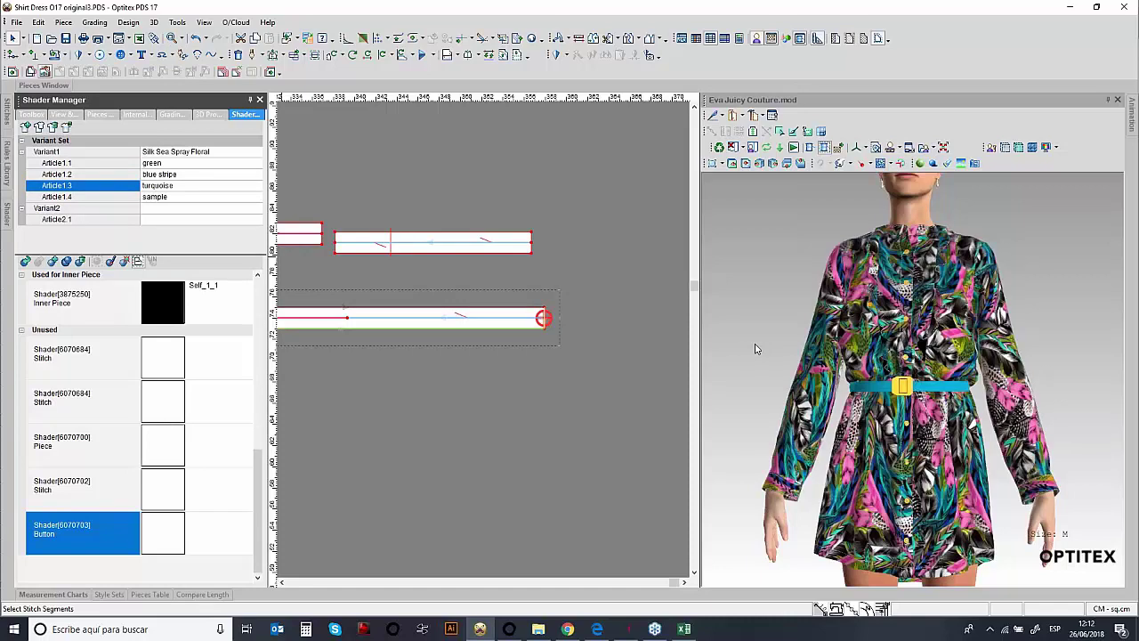
click(942, 472)
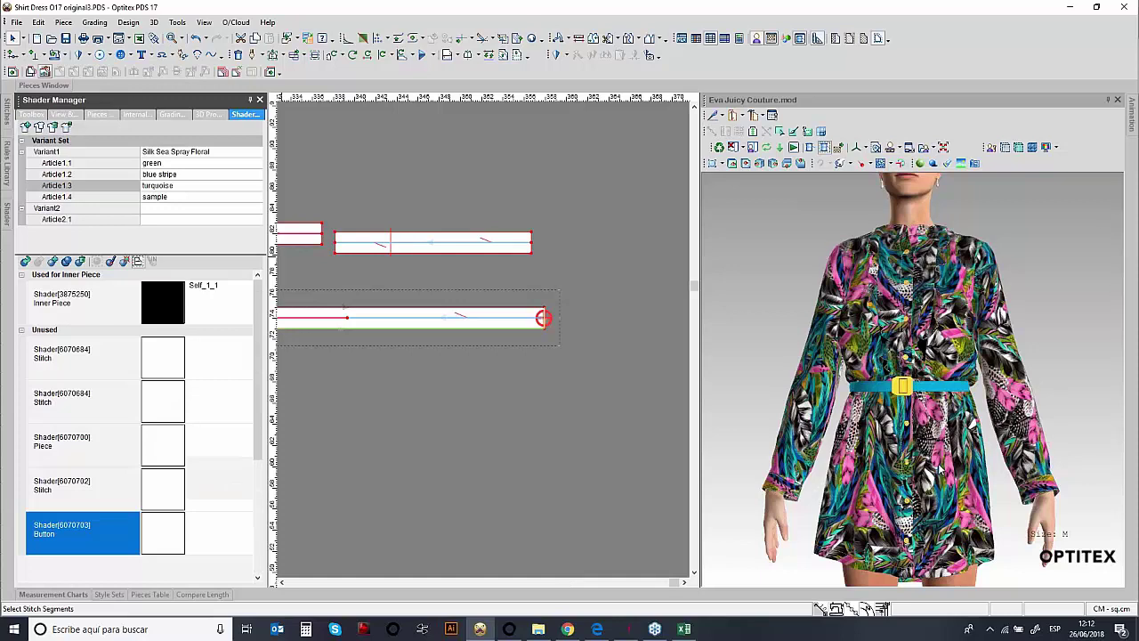
drag(945, 468, 973, 485)
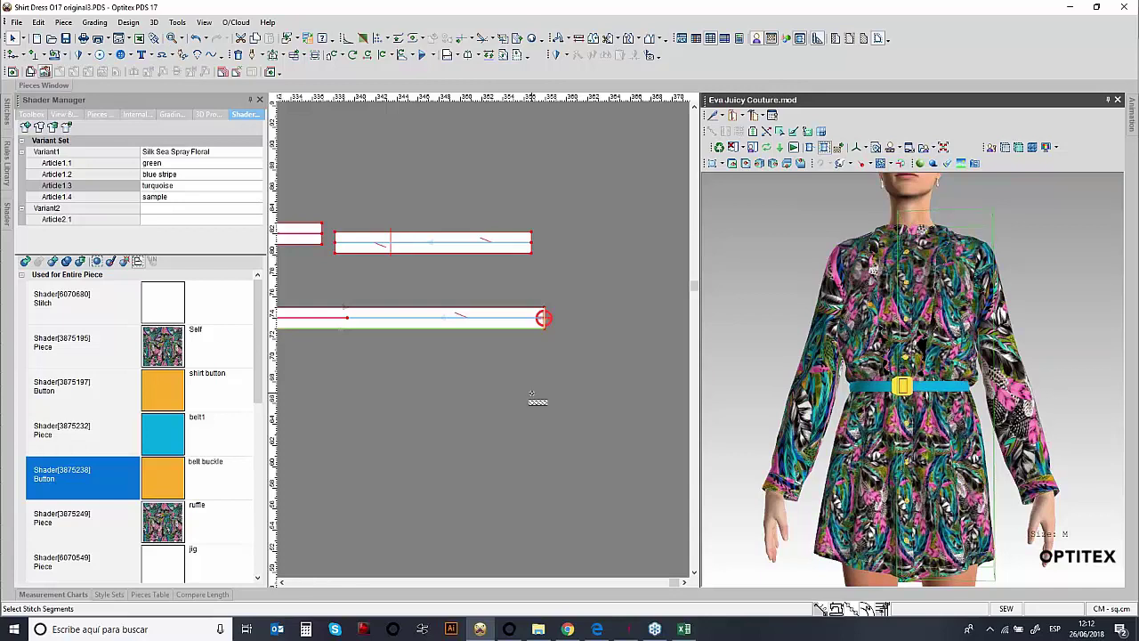
- Fit all pattern pieces in the working area, display their fabric textures, and focus on the front piece
click(533, 395)
key(F5)
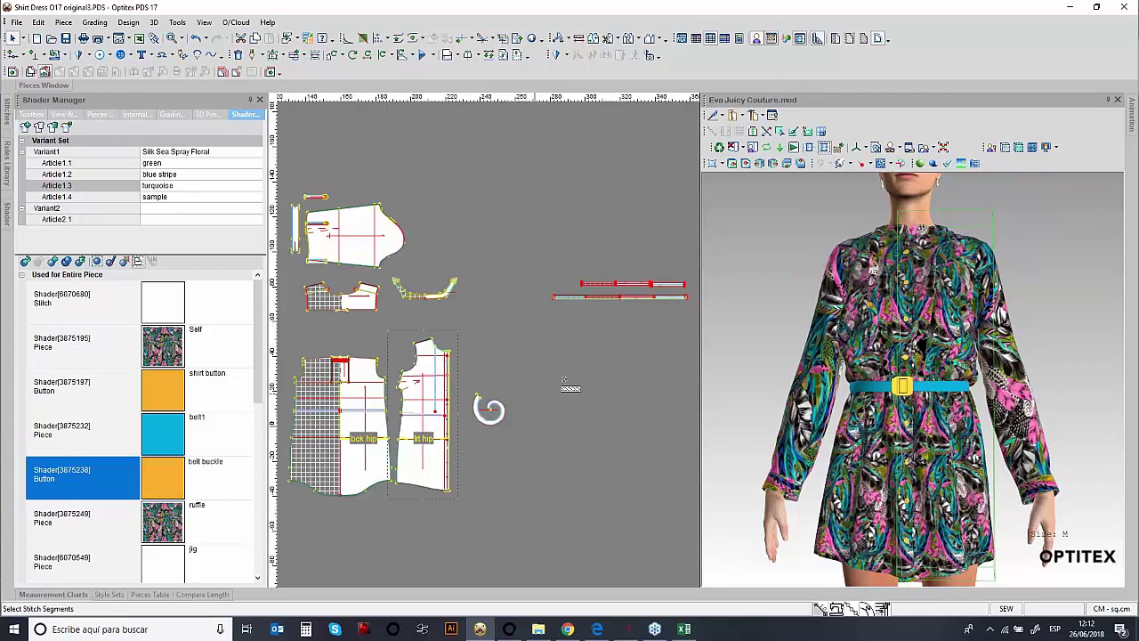
click(836, 40)
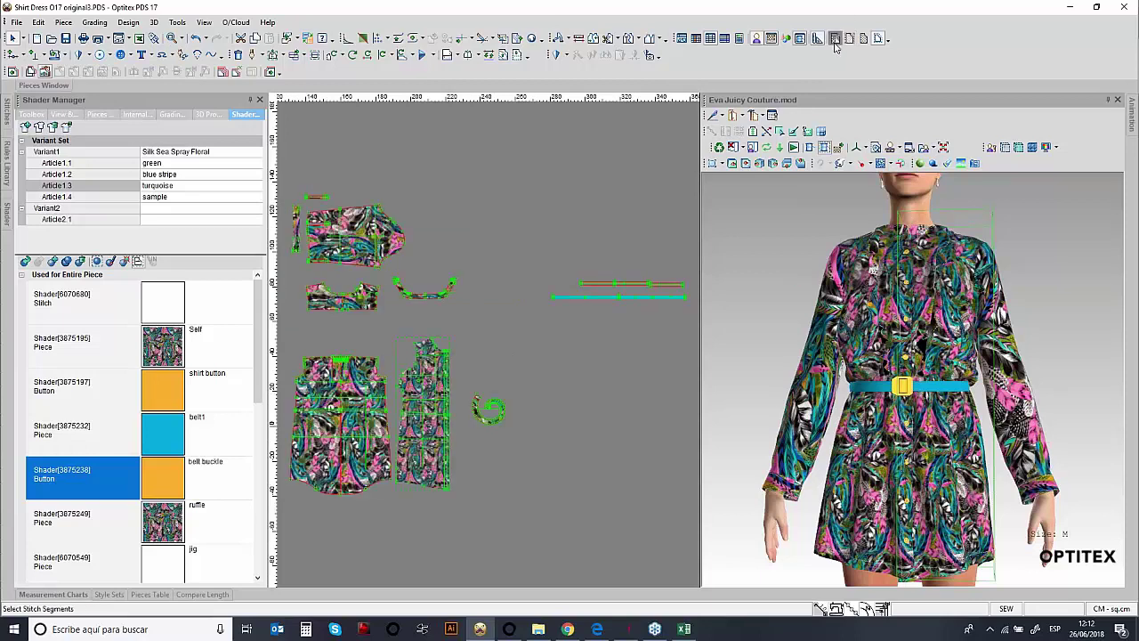
scroll(489, 349, up, 1)
scroll(583, 322, up, 1)
scroll(481, 347, up, 3)
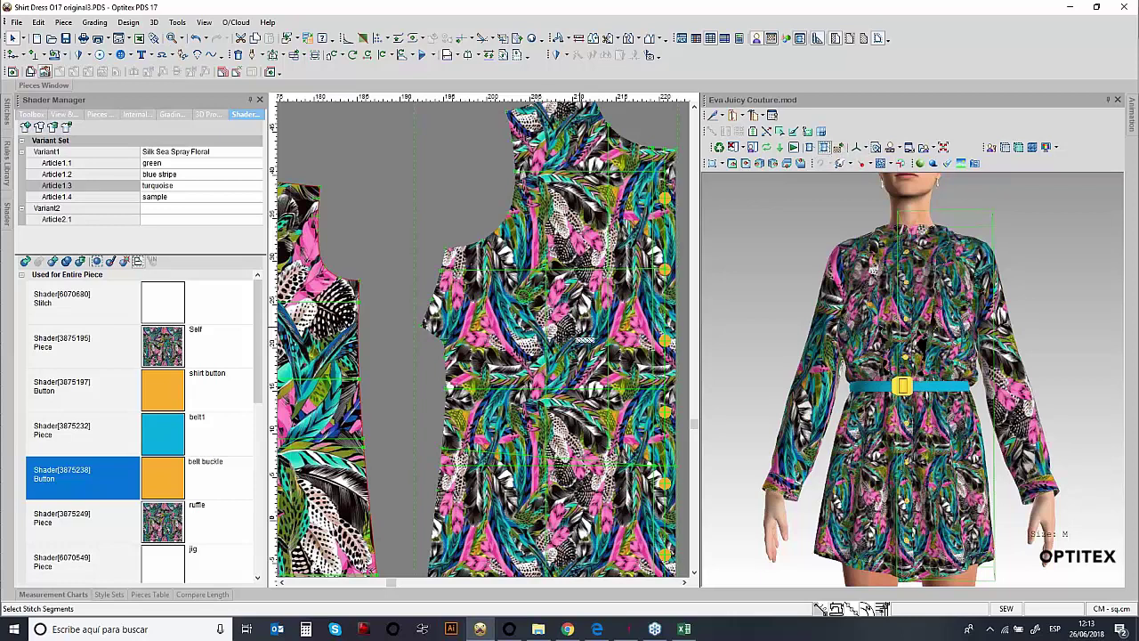
- Reposition the turquoise print on the front piece with the tool for moving textures, using the front shader
right_click(555, 331)
click(838, 147)
right_click(395, 190)
click(431, 198)
key(Down)
key(Down)
key(Down)
key(Down)
key(Down)
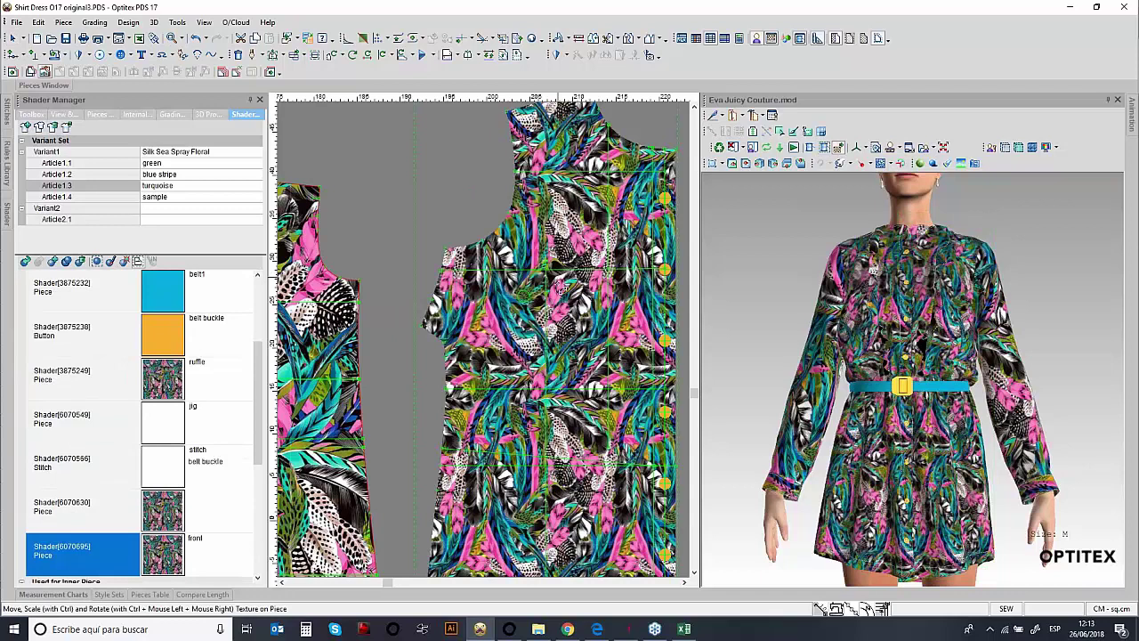
mouse_move(558, 299)
mouse_down()
mouse_move(566, 231)
mouse_move(574, 313)
mouse_up()
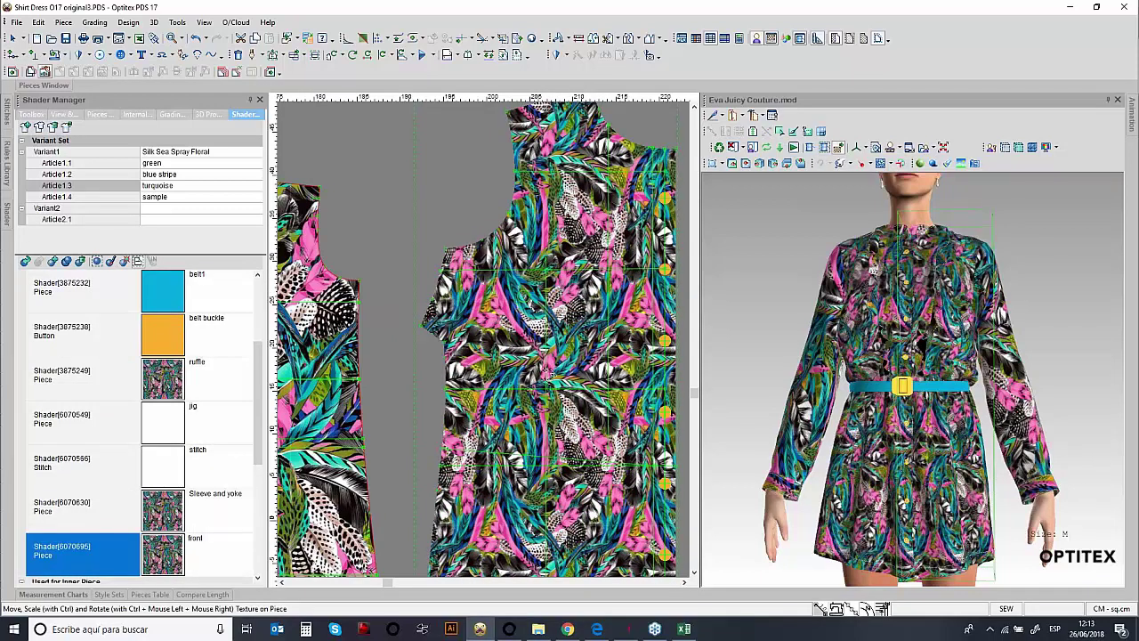
drag(552, 338, 556, 356)
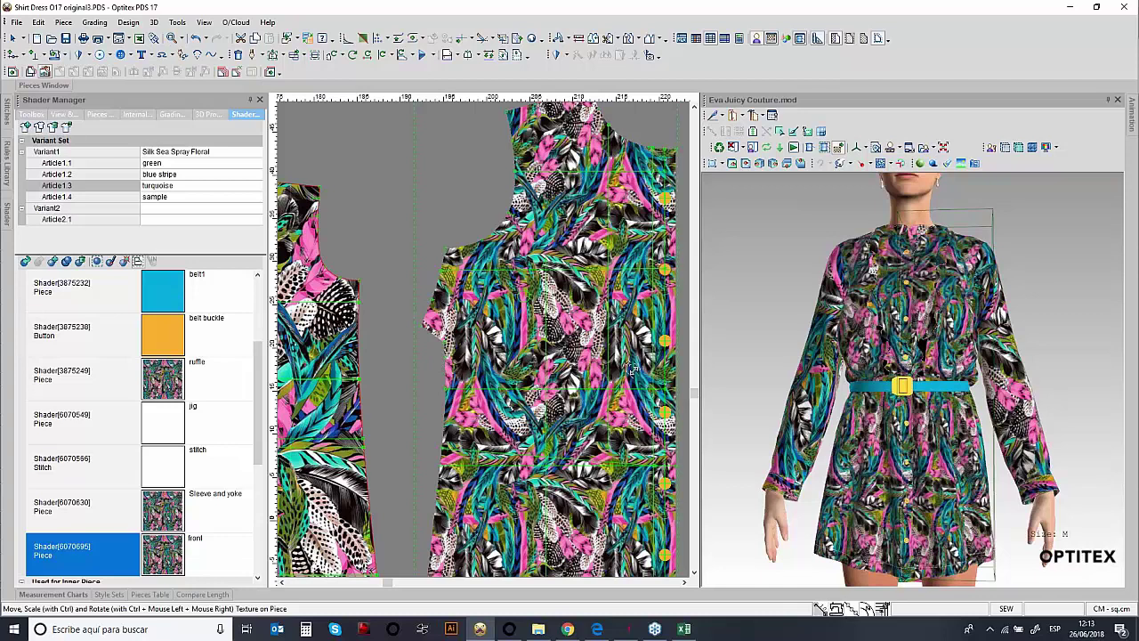
- Switch the dress to the blue stripe article and add the Bordado Desigual image as a second layer in the front shader
click(118, 177)
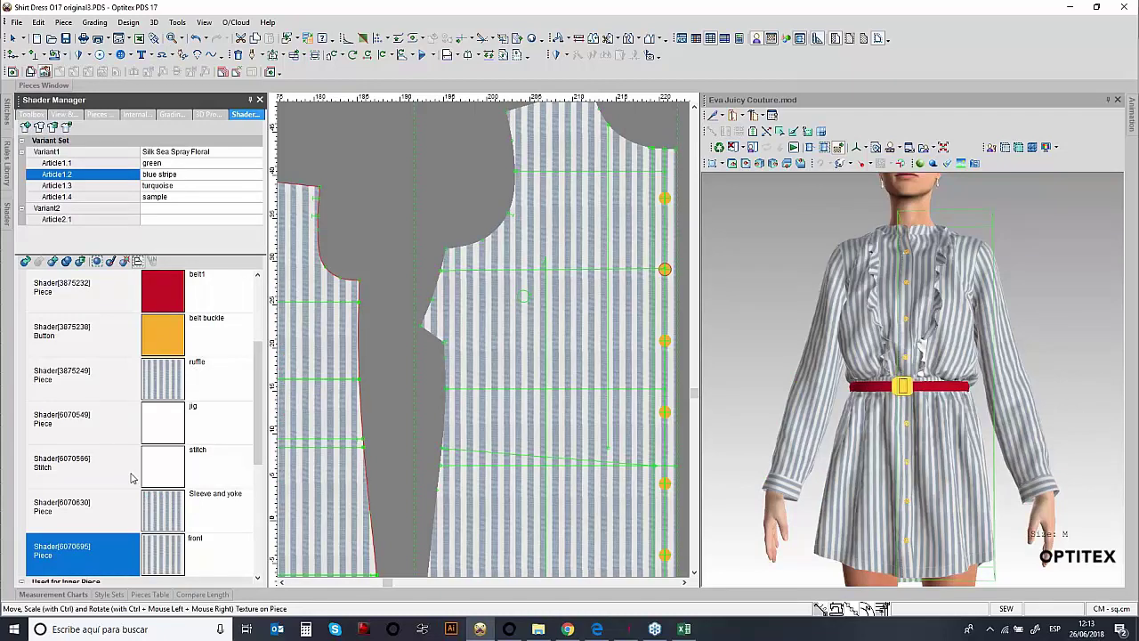
click(161, 560)
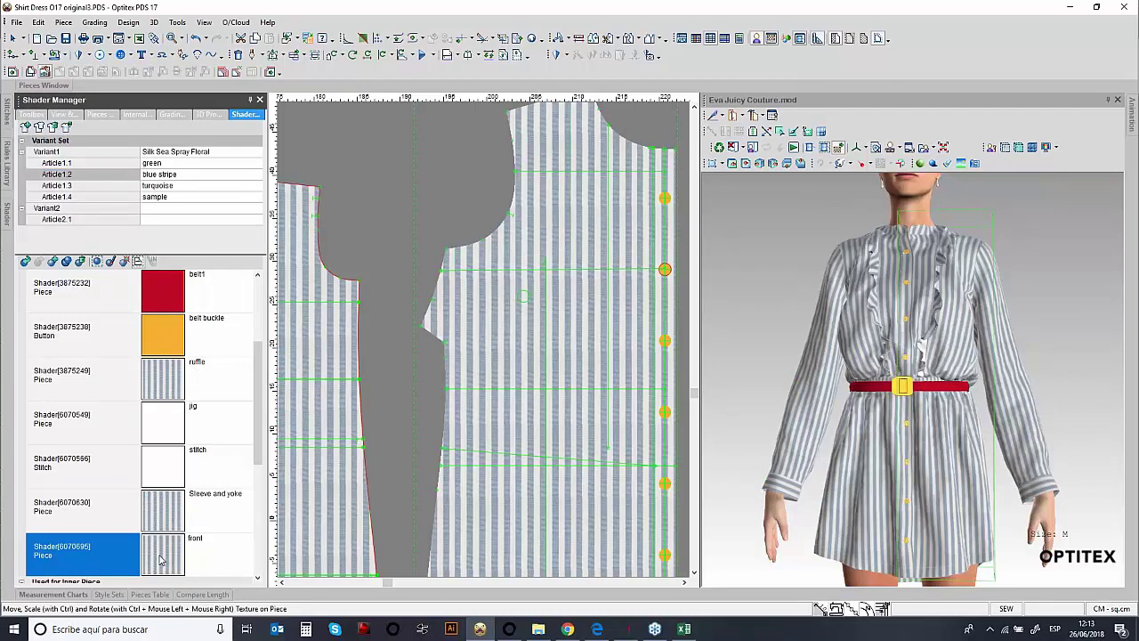
double_click(161, 560)
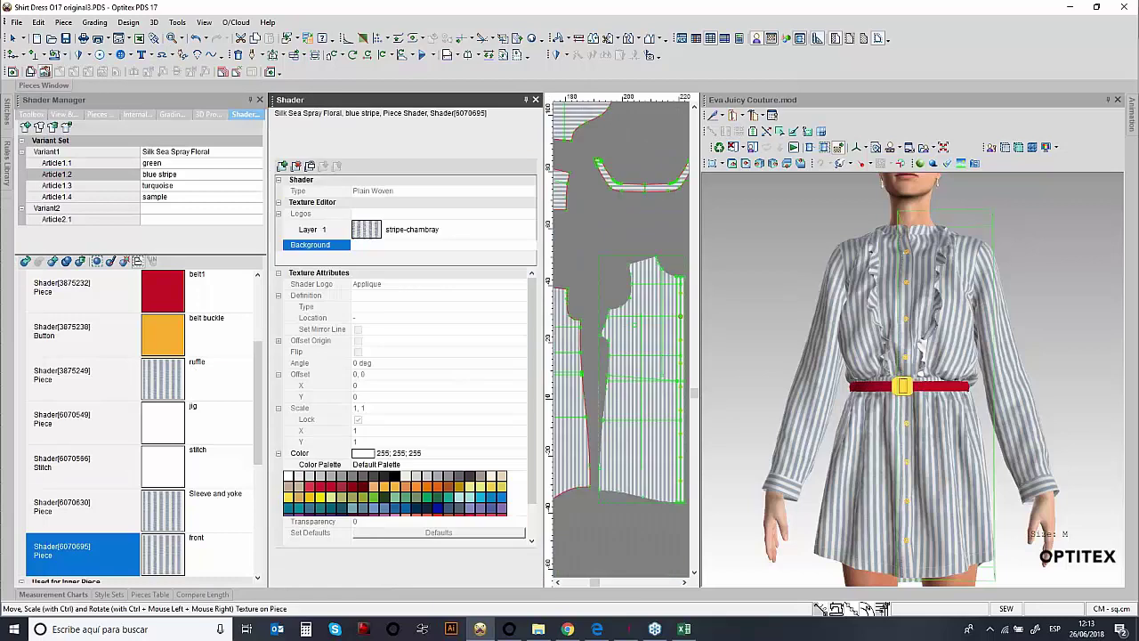
click(283, 166)
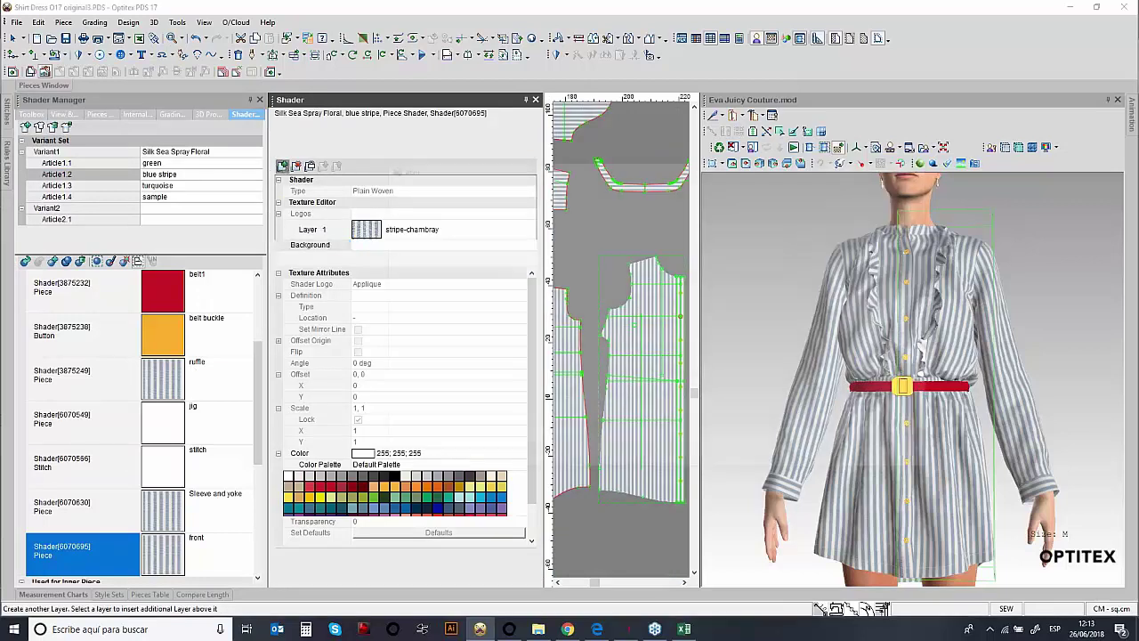
click(638, 342)
click(841, 458)
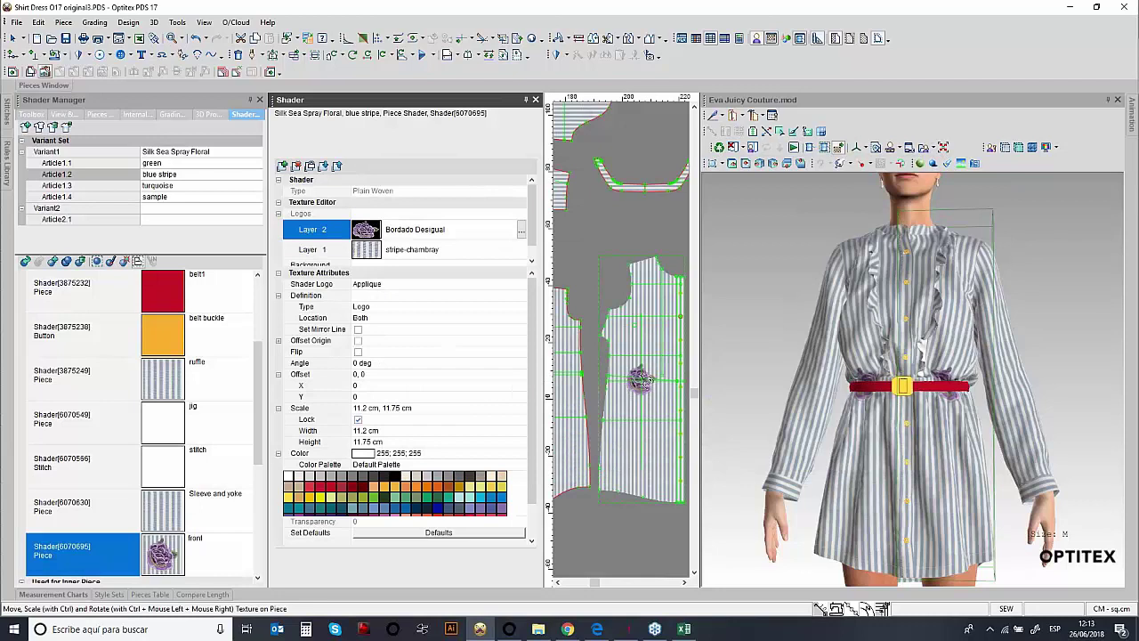
- Try to move the flower embroidery from the waist down onto the skirt directly in the 3D view
click(641, 384)
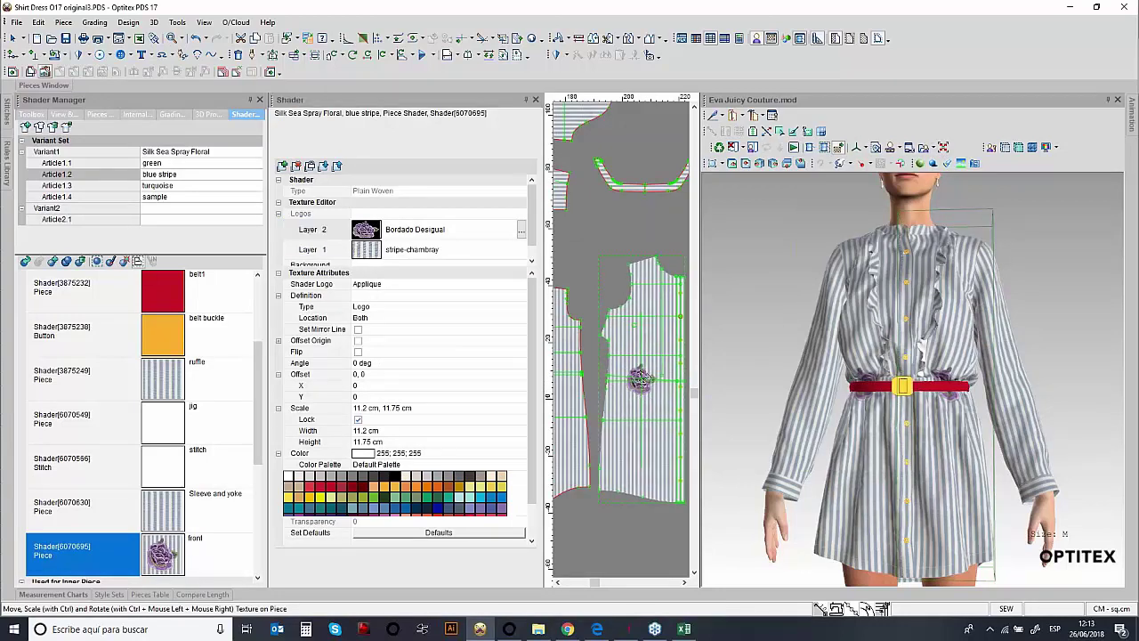
click(952, 401)
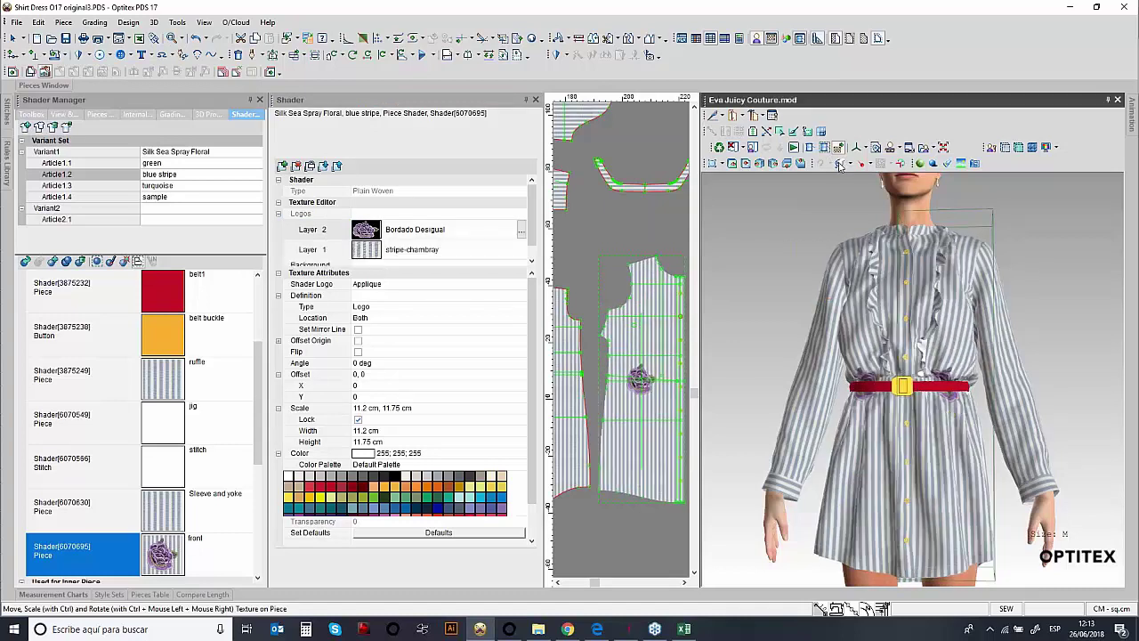
right_click(611, 254)
click(652, 386)
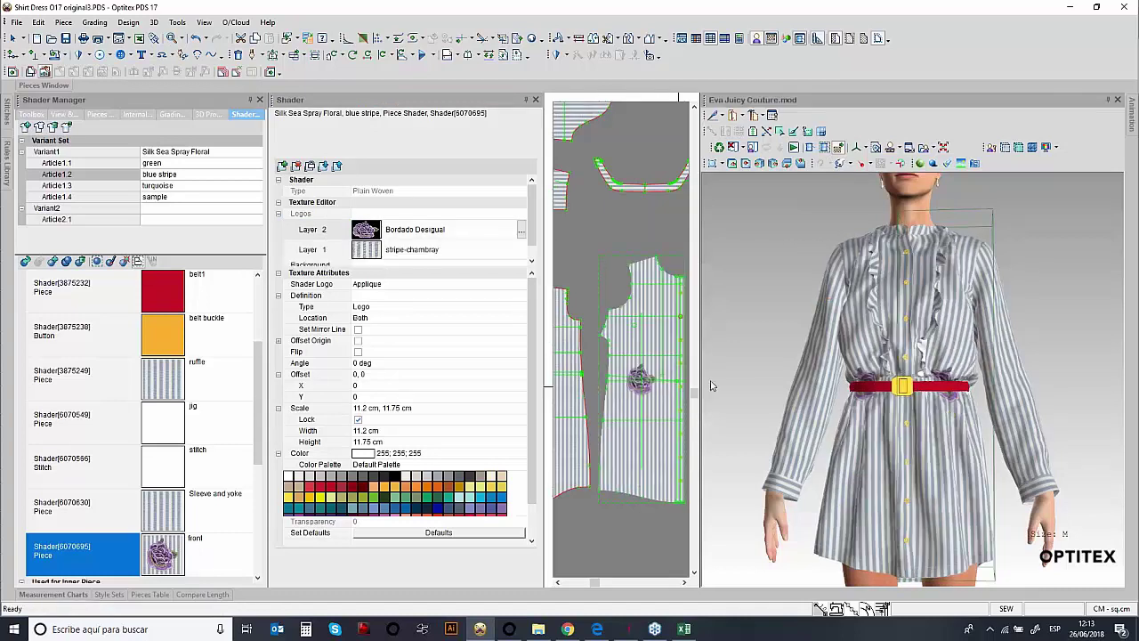
click(952, 403)
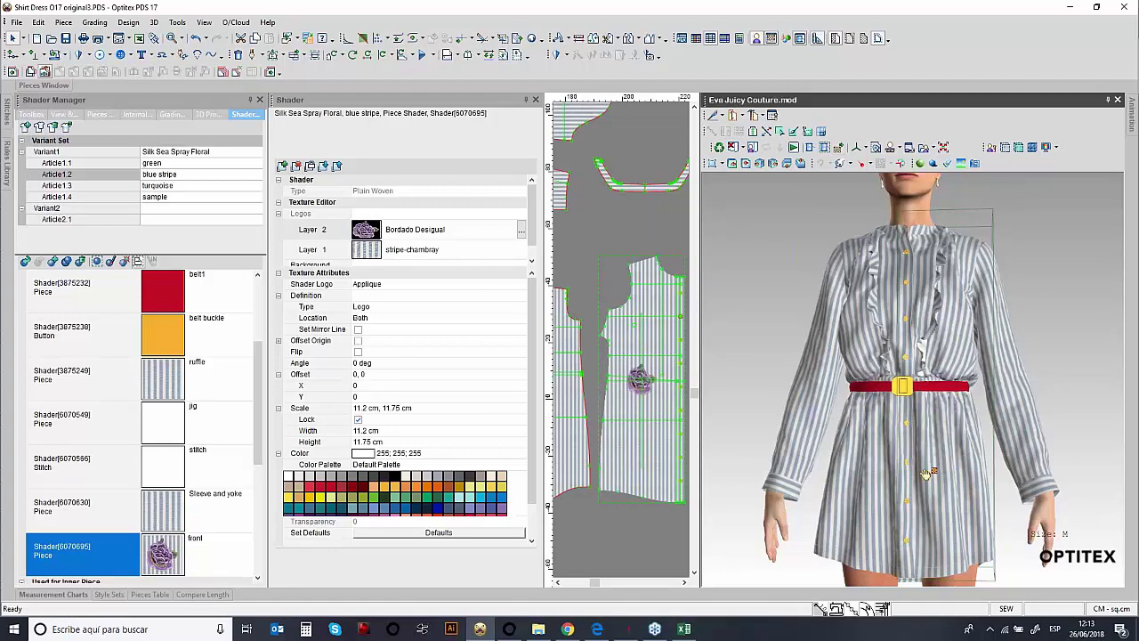
click(968, 485)
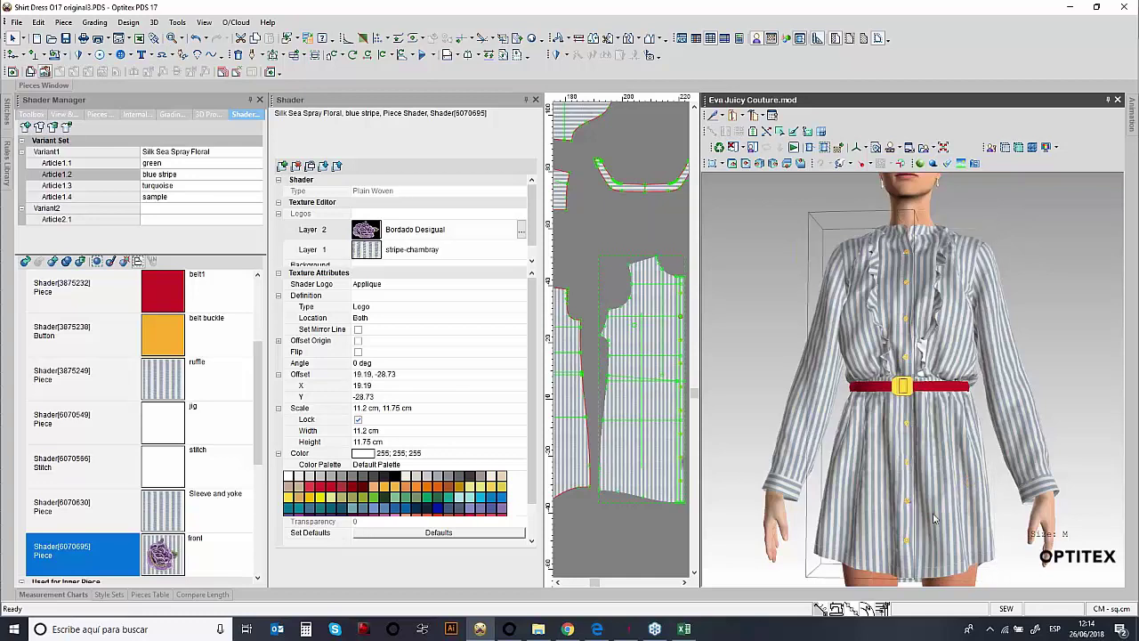
- Set the embroidery's offset to X 10 and Y -10, and move it in 3D onto the lower skirt at about 1.53, -24.61
click(419, 408)
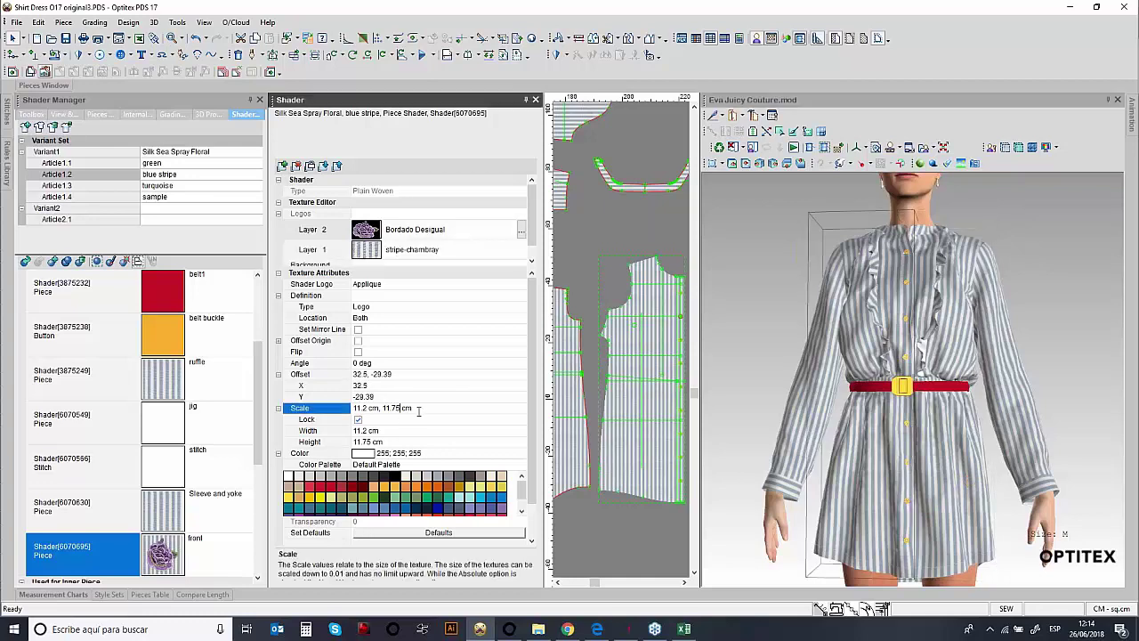
click(336, 385)
click(337, 374)
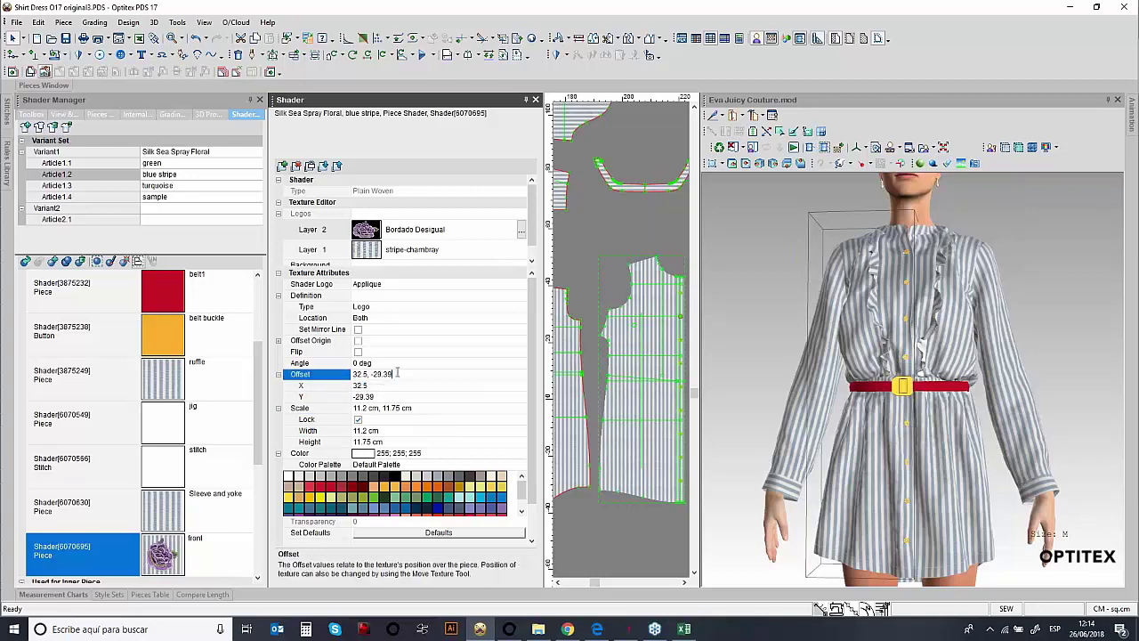
text(10)
key(Return)
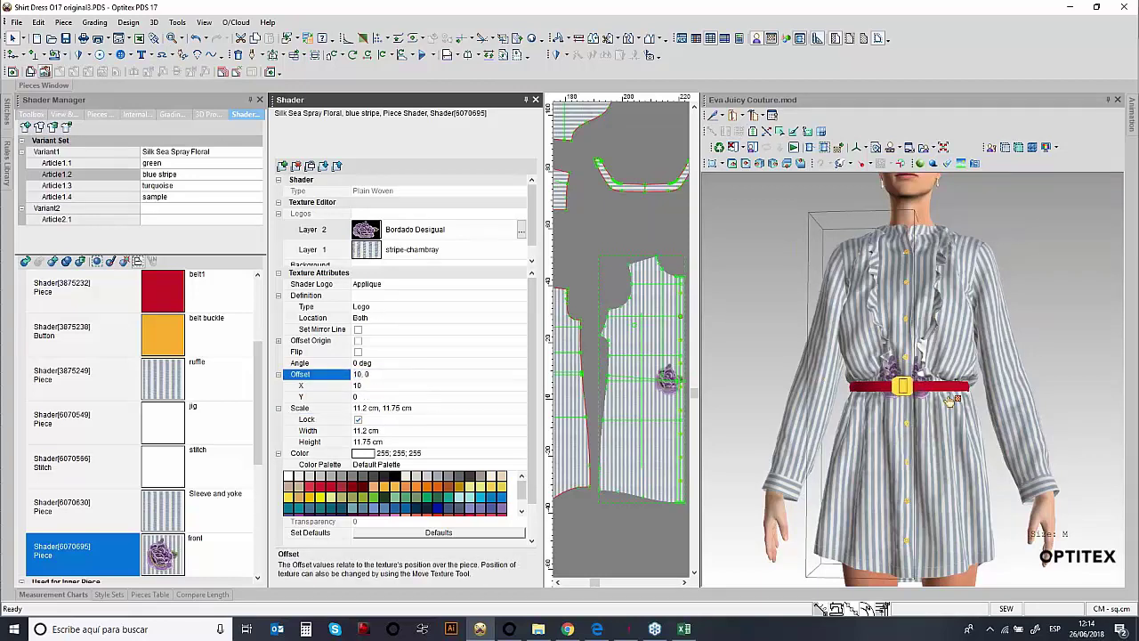
click(377, 386)
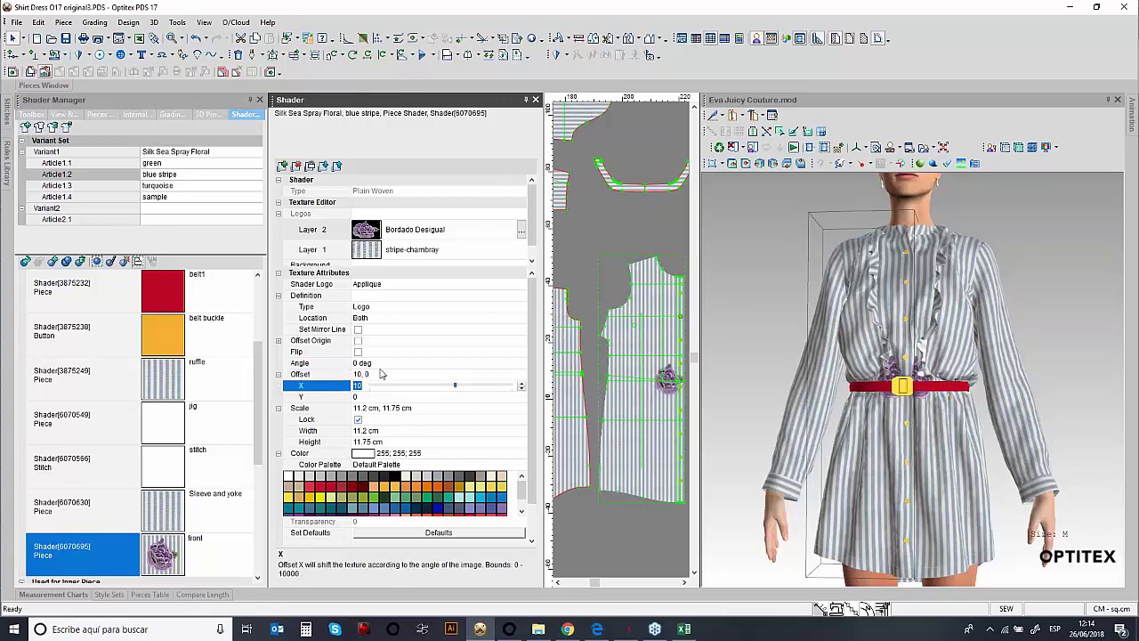
click(376, 374)
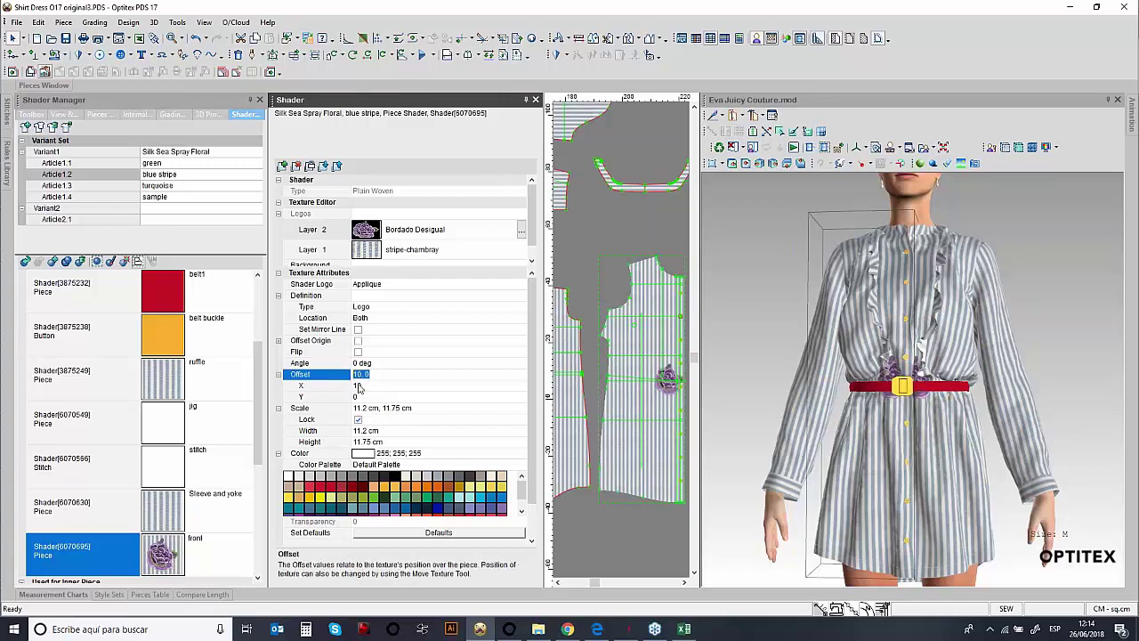
click(372, 385)
click(367, 398)
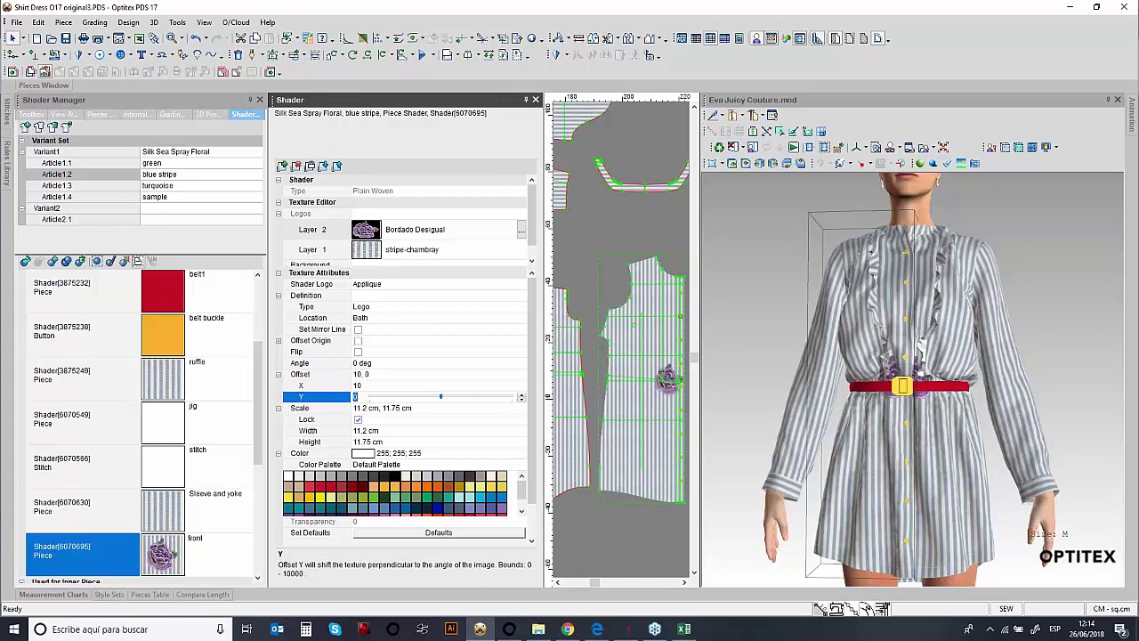
key(Return)
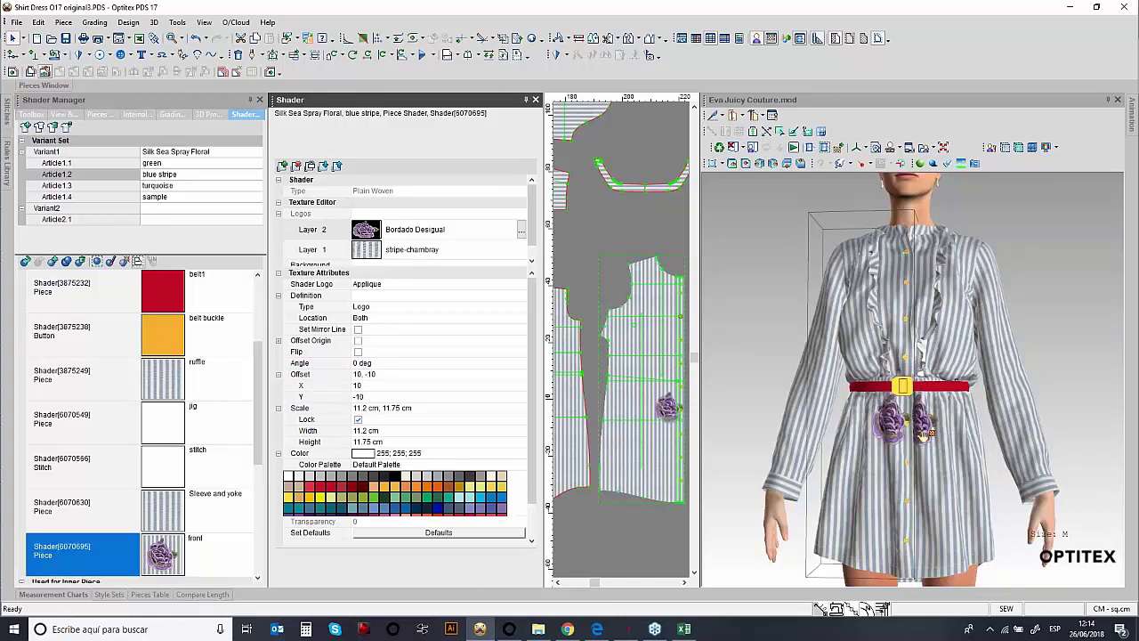
click(930, 441)
mouse_move(938, 458)
mouse_down()
mouse_move(949, 488)
mouse_move(943, 470)
mouse_up()
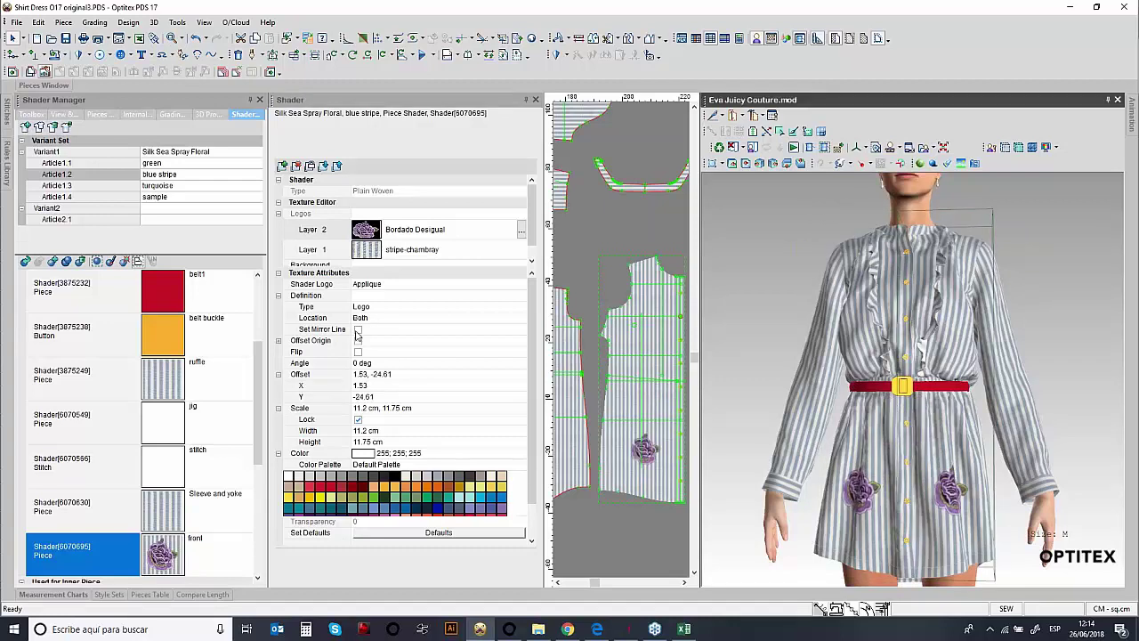
- Preview the embroidery with the Left location, return it to Both, and mirror it across the paired fronts with Set Mirror Line
click(361, 318)
click(521, 318)
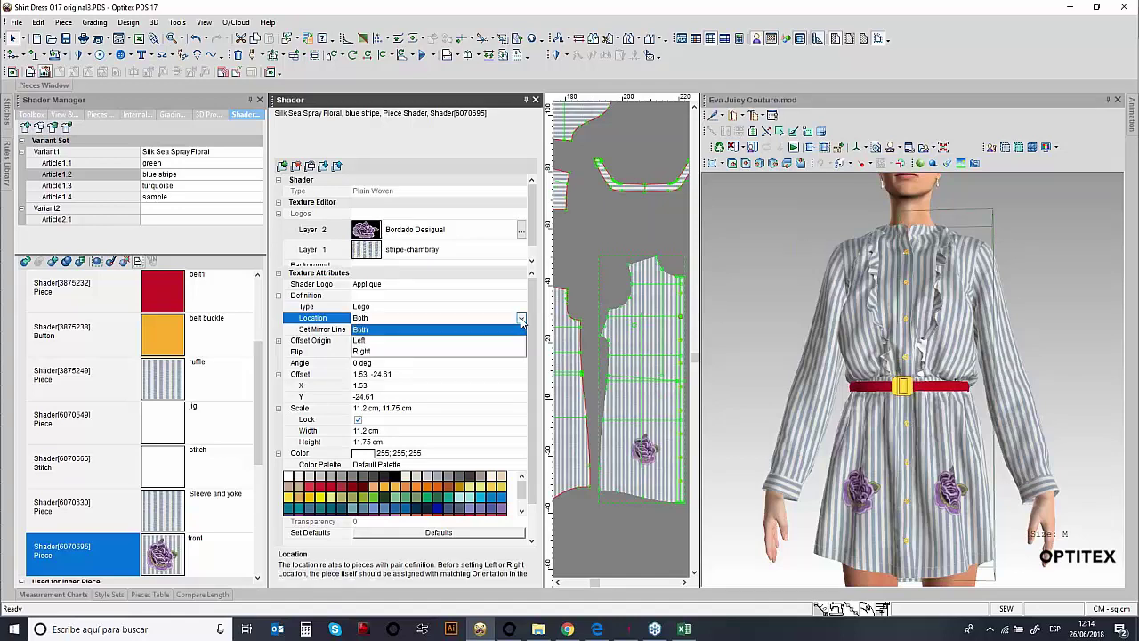
click(379, 343)
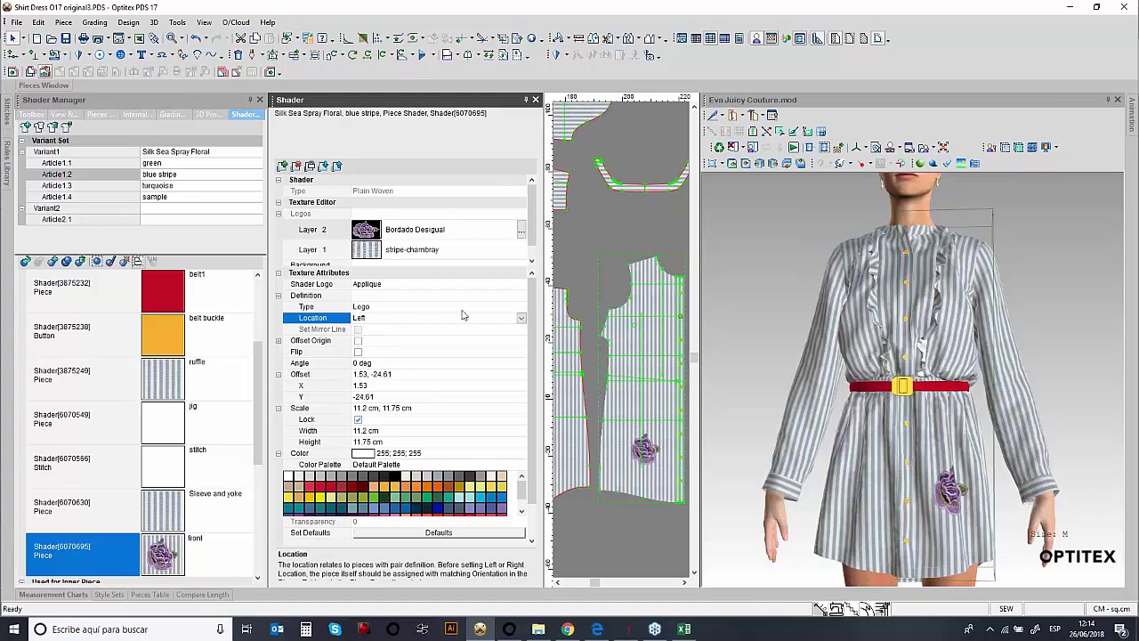
click(525, 320)
click(371, 334)
click(358, 332)
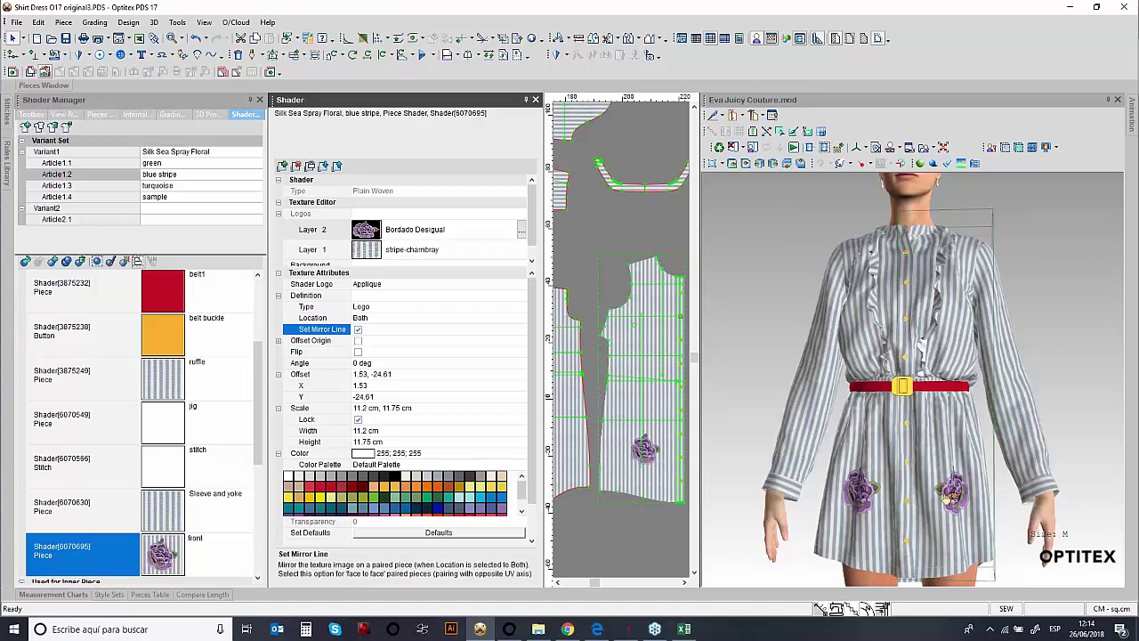
- Close the front shader's editor and move the embroidery to the side edge of the front piece in the 2D pattern
click(536, 98)
drag(521, 464, 484, 438)
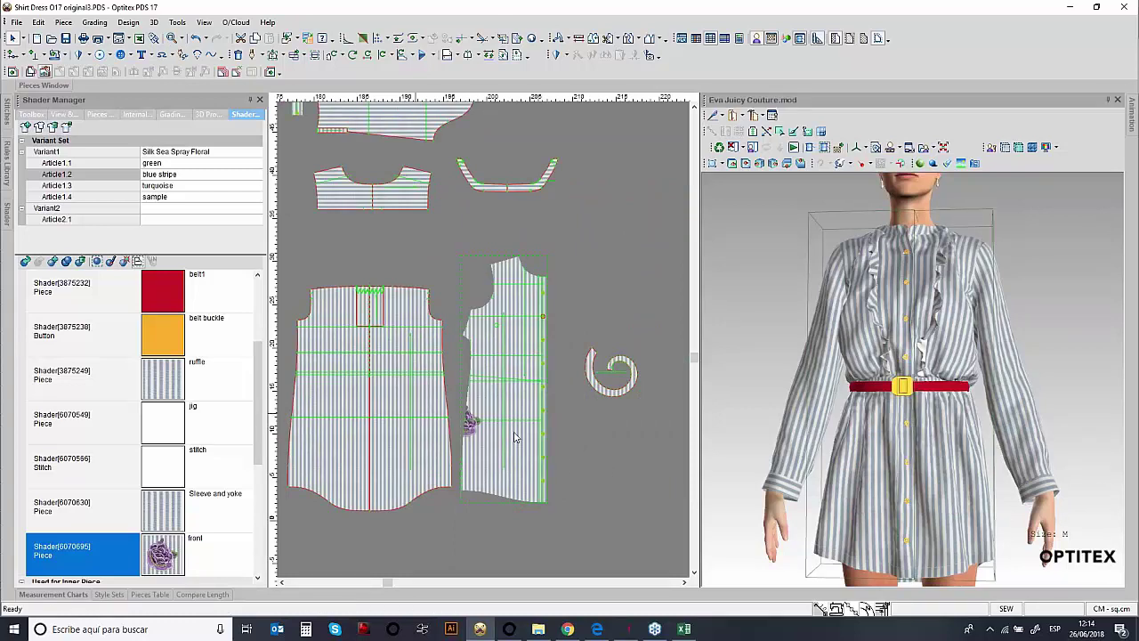
click(746, 458)
- Examine the whole dress on the avatar with High Quality Rendering on, and turn the rendering off again
scroll(745, 457, down, 3)
drag(744, 458, 857, 501)
scroll(842, 529, up, 3)
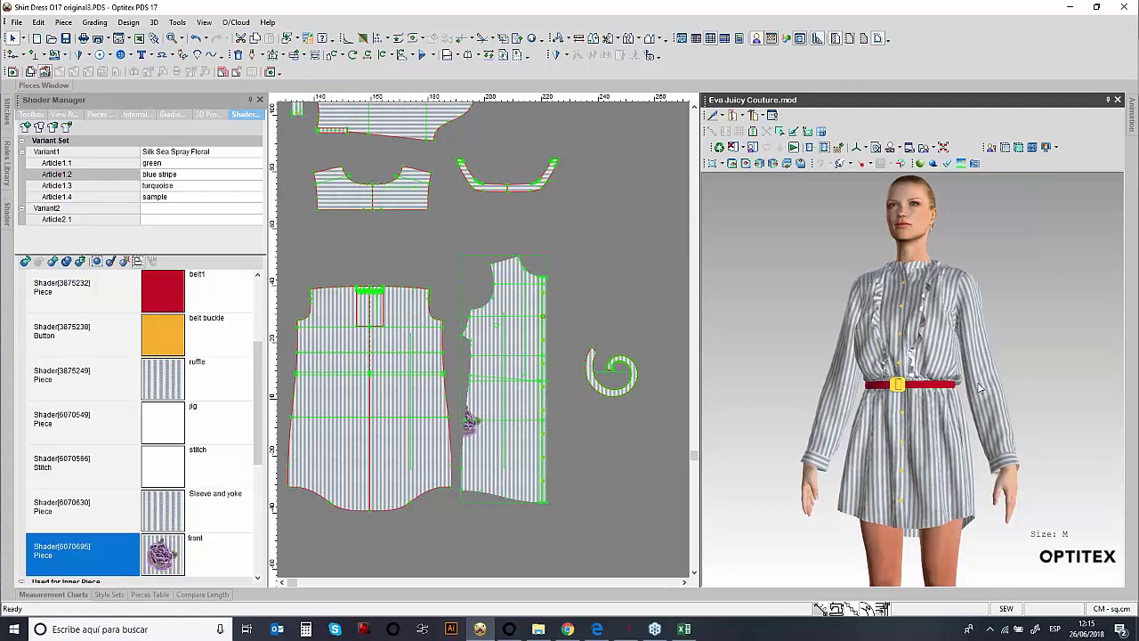
click(921, 164)
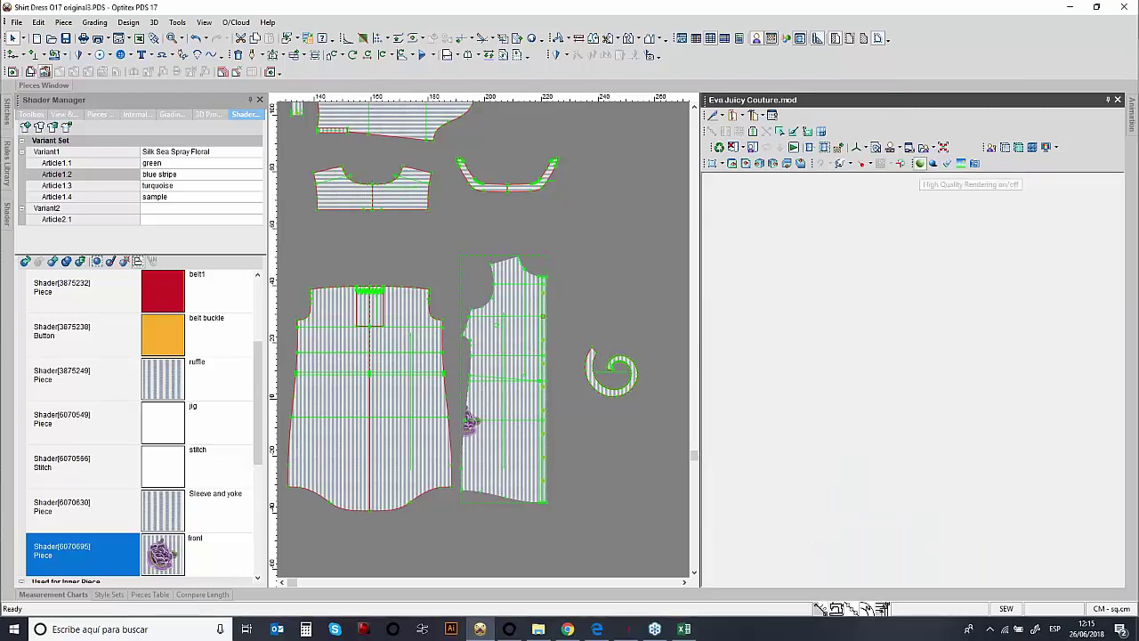
drag(988, 354, 1012, 325)
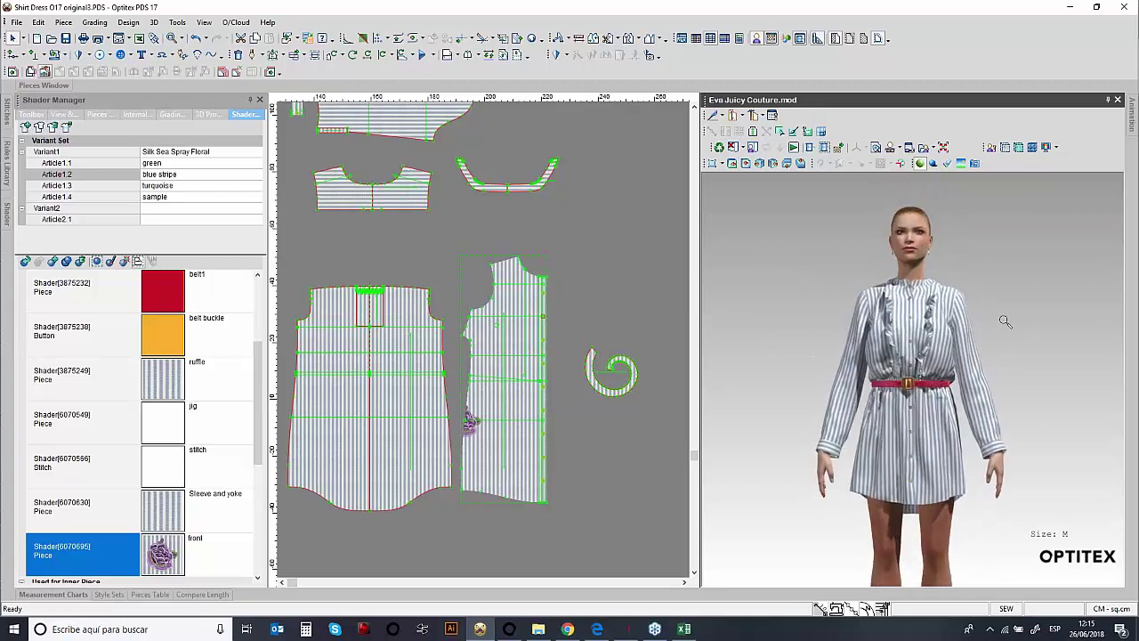
click(920, 166)
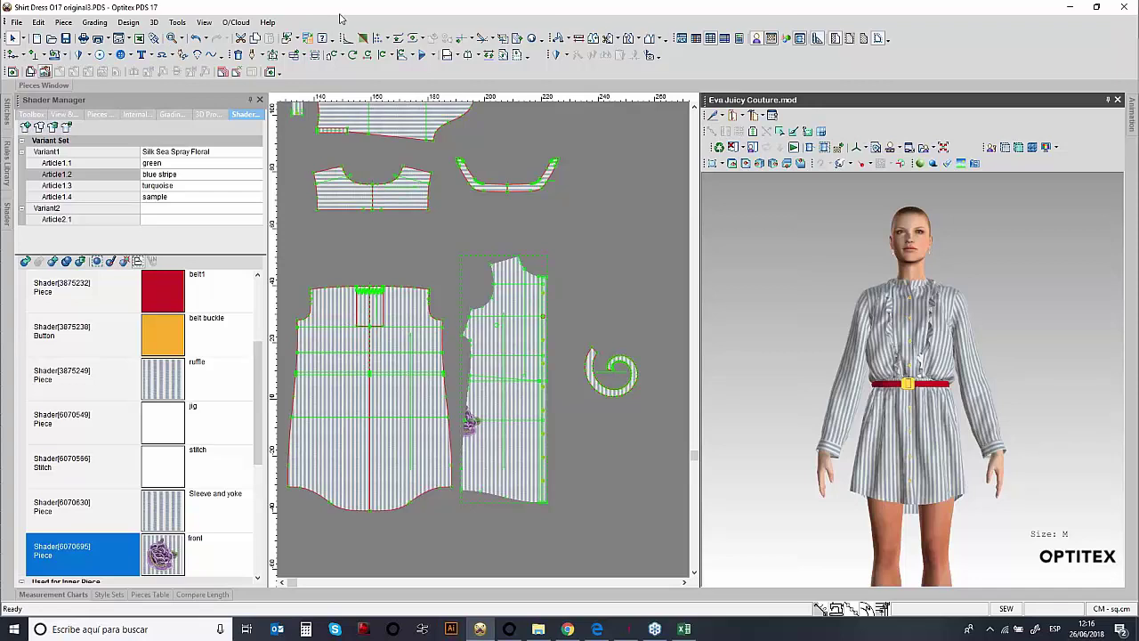
- Start an O/Cloud collaboration upload of the dress, save the file when asked, and choose the TexProcessCorner company
click(234, 25)
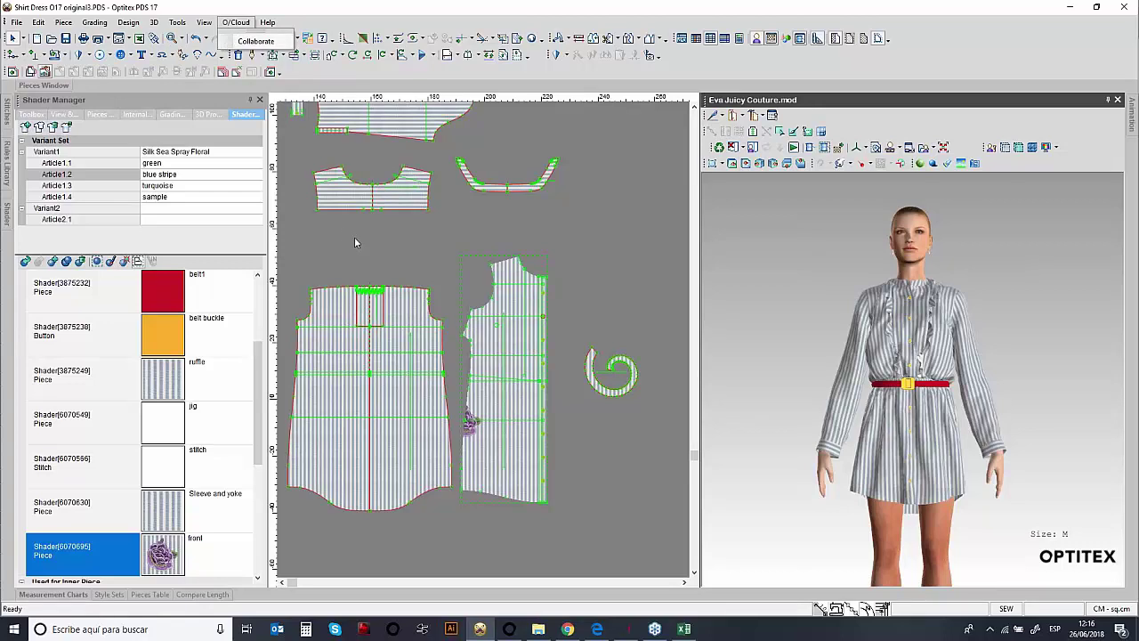
click(241, 42)
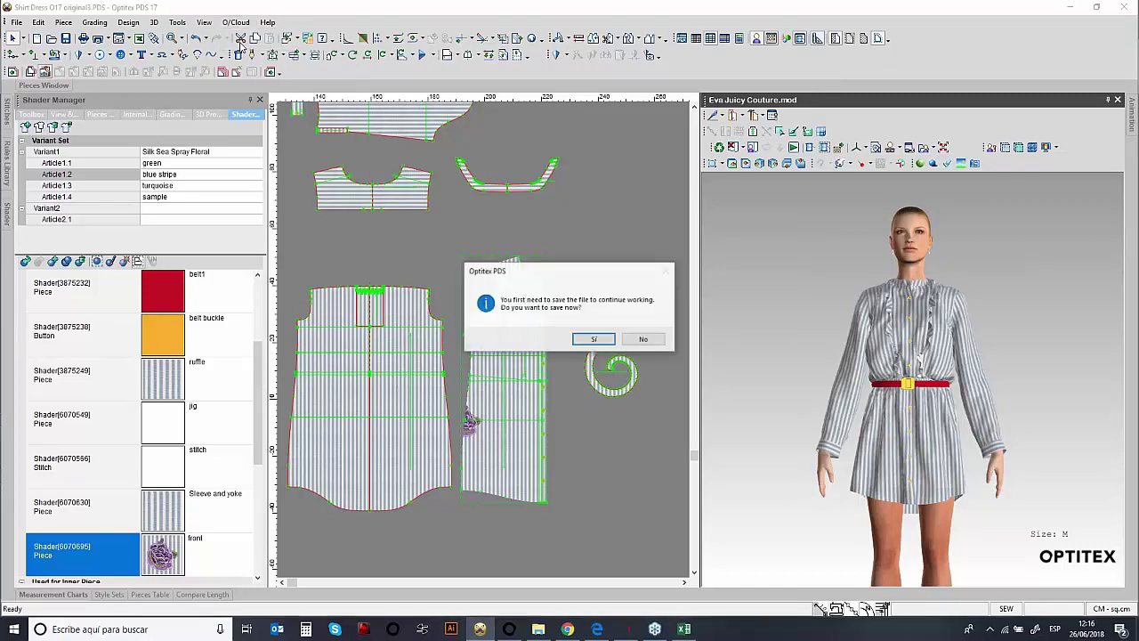
click(595, 343)
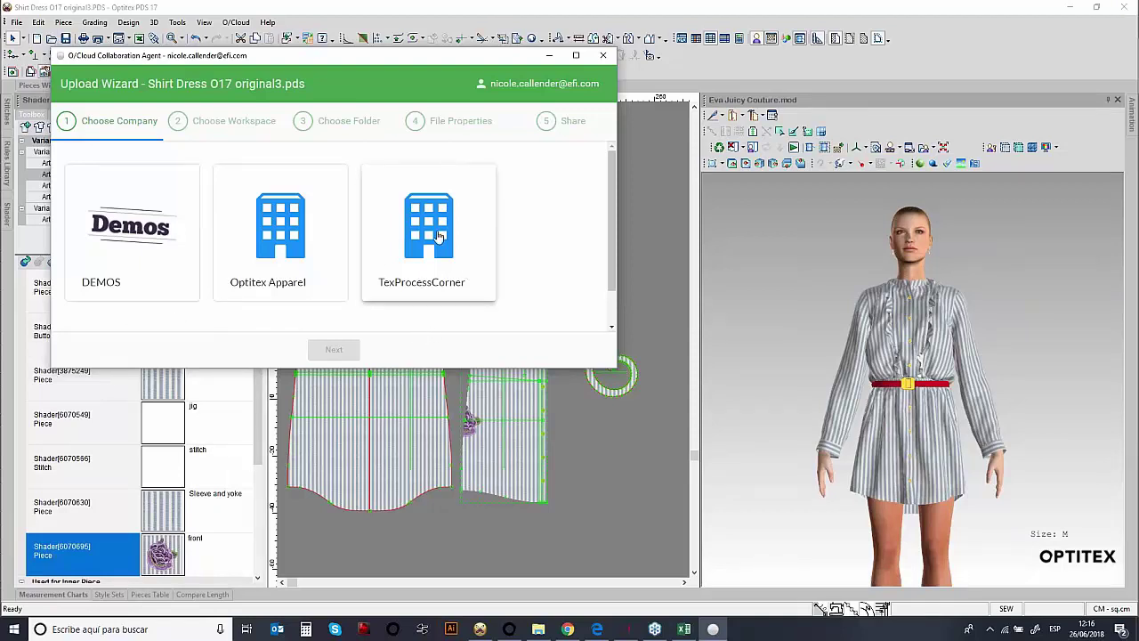
click(427, 239)
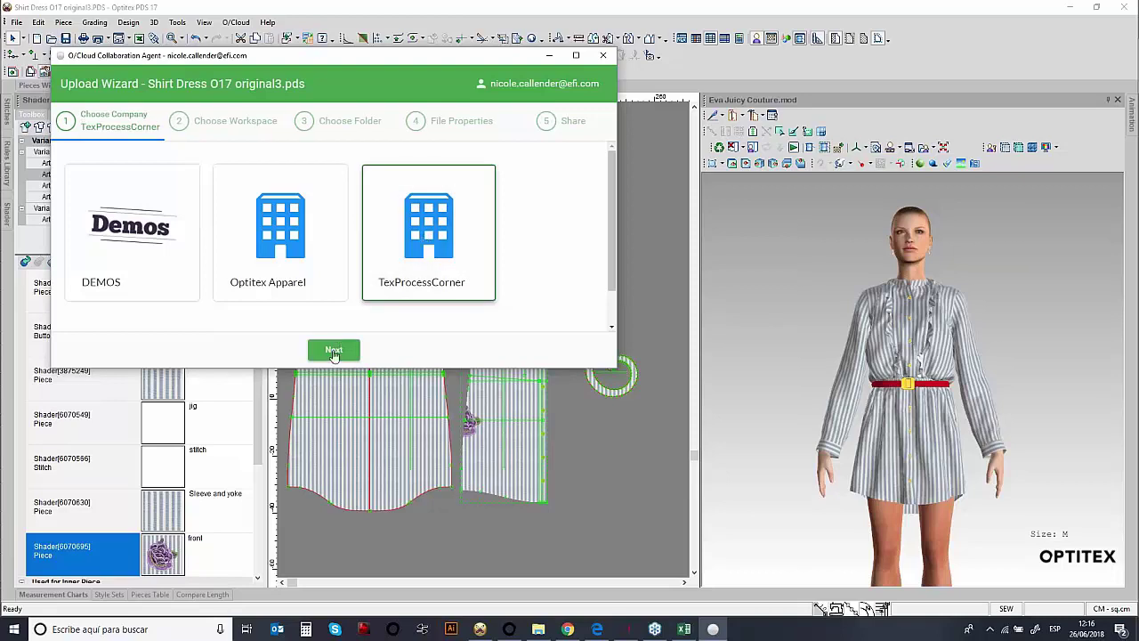
click(334, 351)
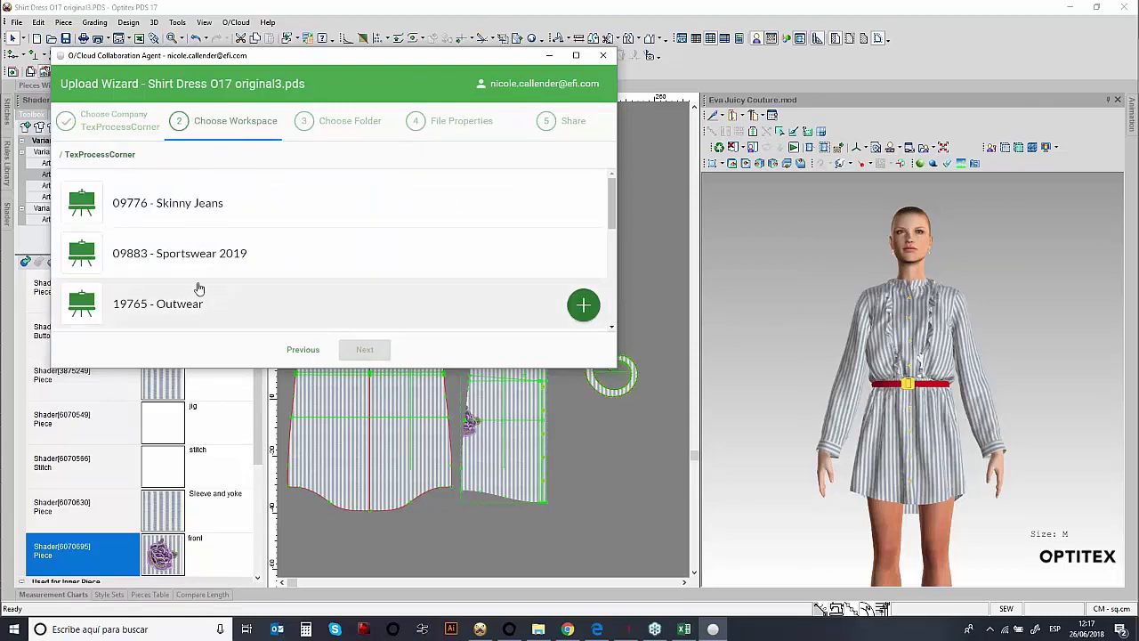
- Choose the Dress collection workspace and its root folder as the upload destination, and continue to the file properties
scroll(286, 258, down, 1)
scroll(285, 264, down, 1)
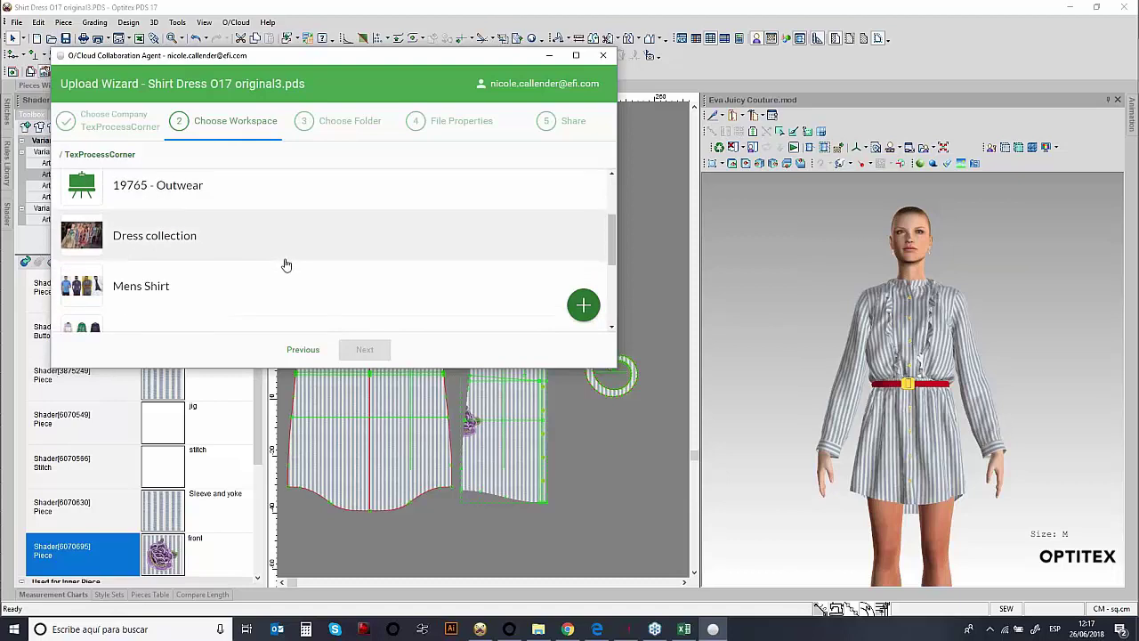
click(164, 245)
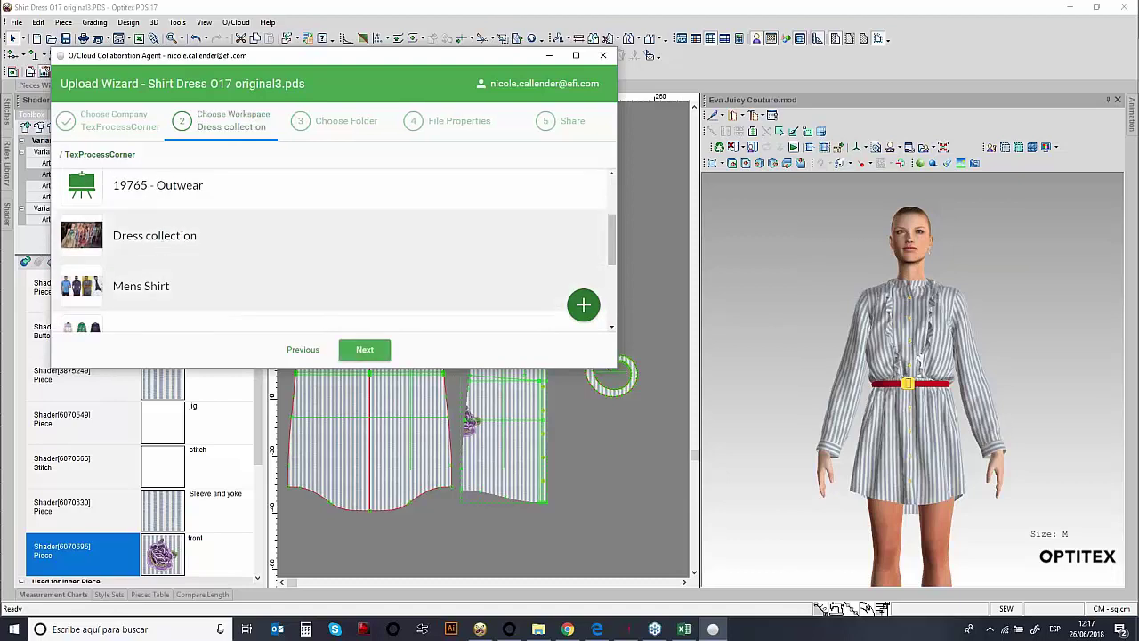
click(372, 354)
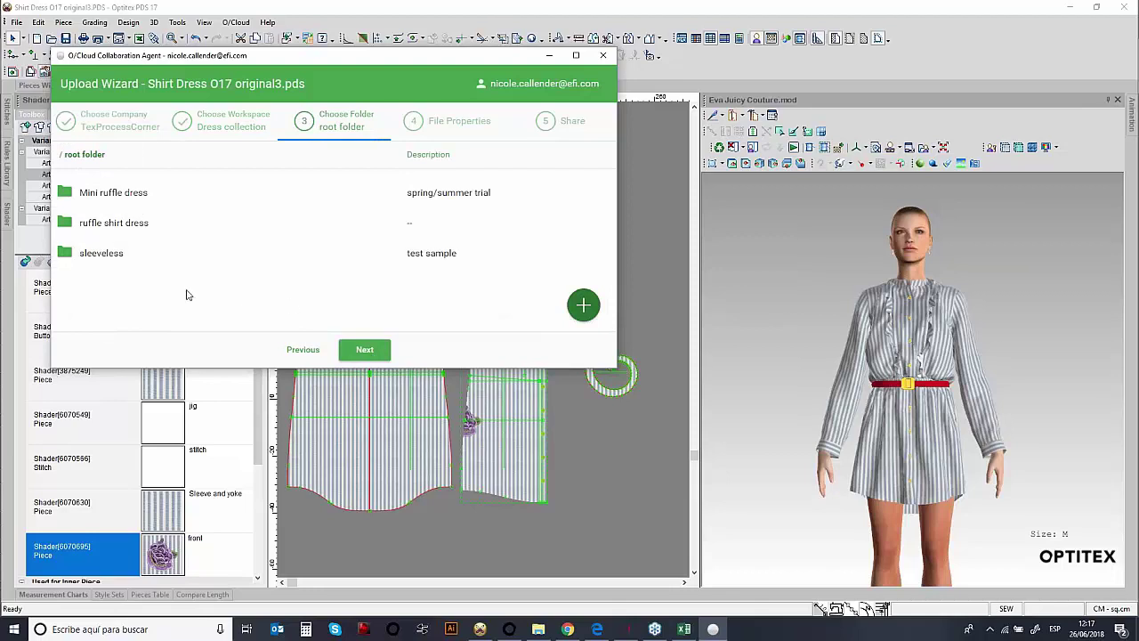
click(365, 352)
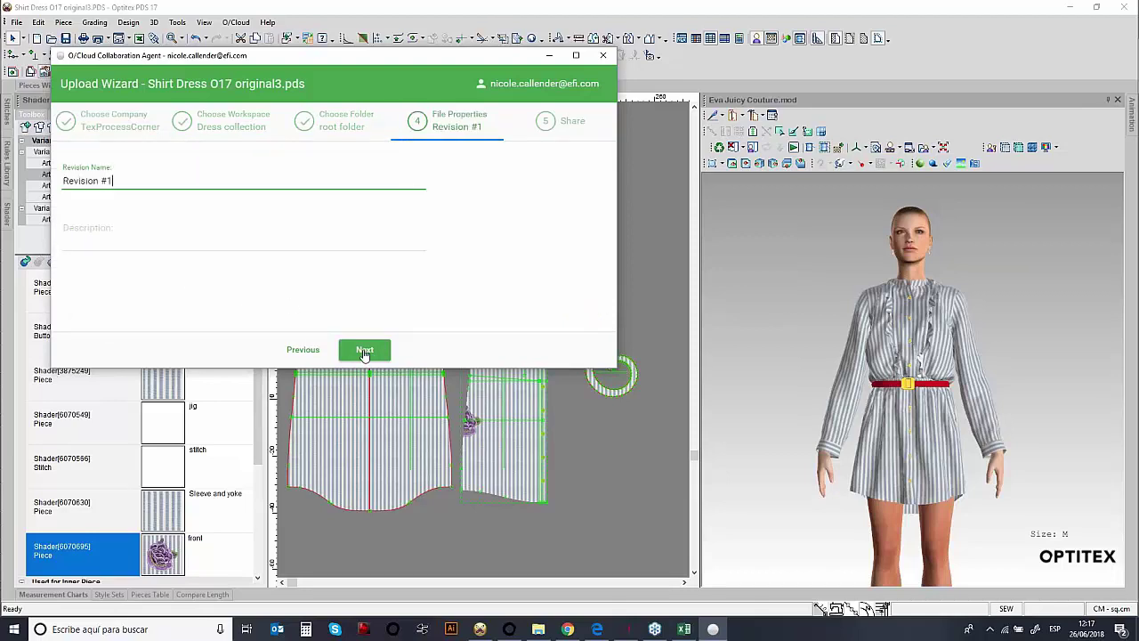
- Continue the upload with revision name Revision #1 to the sharing options, and close the wizard without finishing
drag(119, 180, 54, 181)
click(121, 181)
triple_click(122, 182)
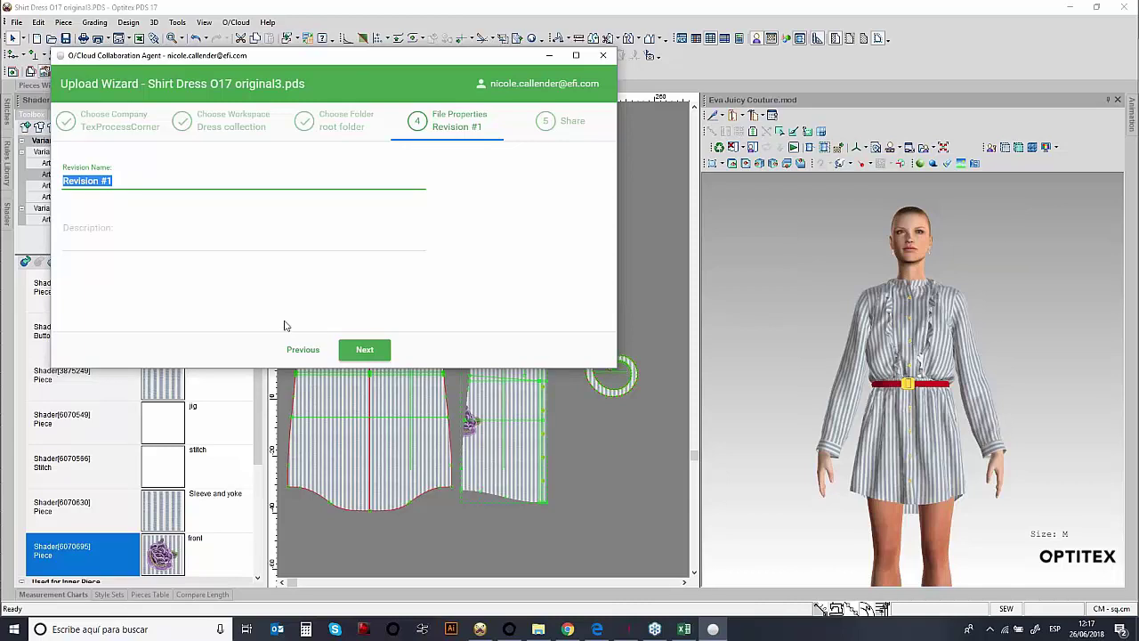
click(358, 352)
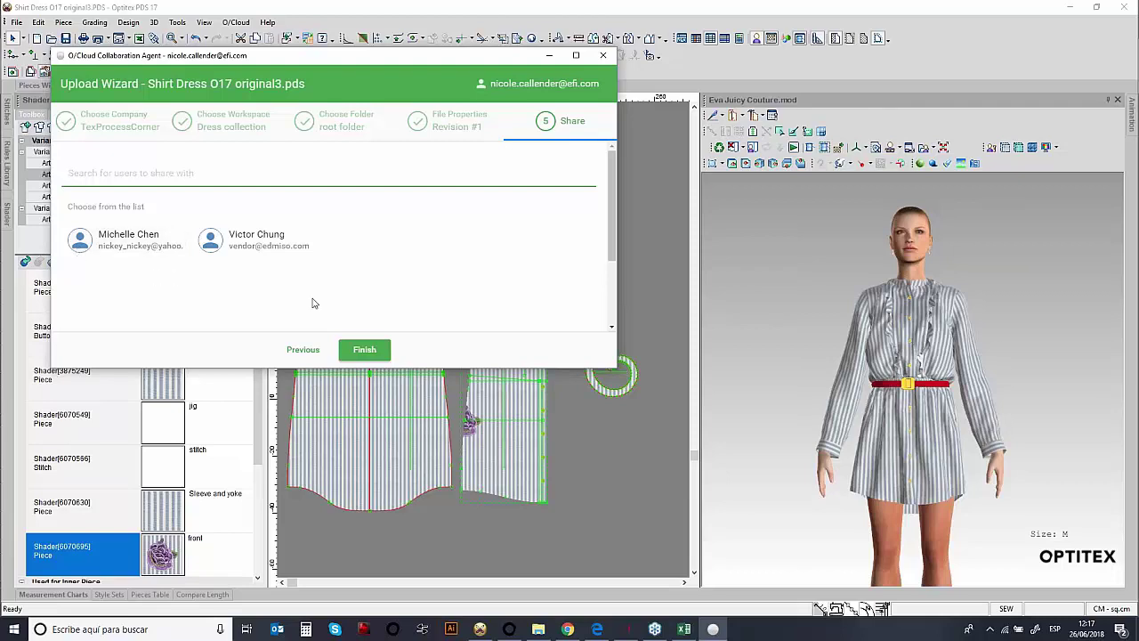
click(603, 55)
click(595, 350)
- Switch to O/Cloud in Chrome and open the ruffle shirt dress folder in TexProcessCorner's Dress collection workspace in Collaborate
click(570, 631)
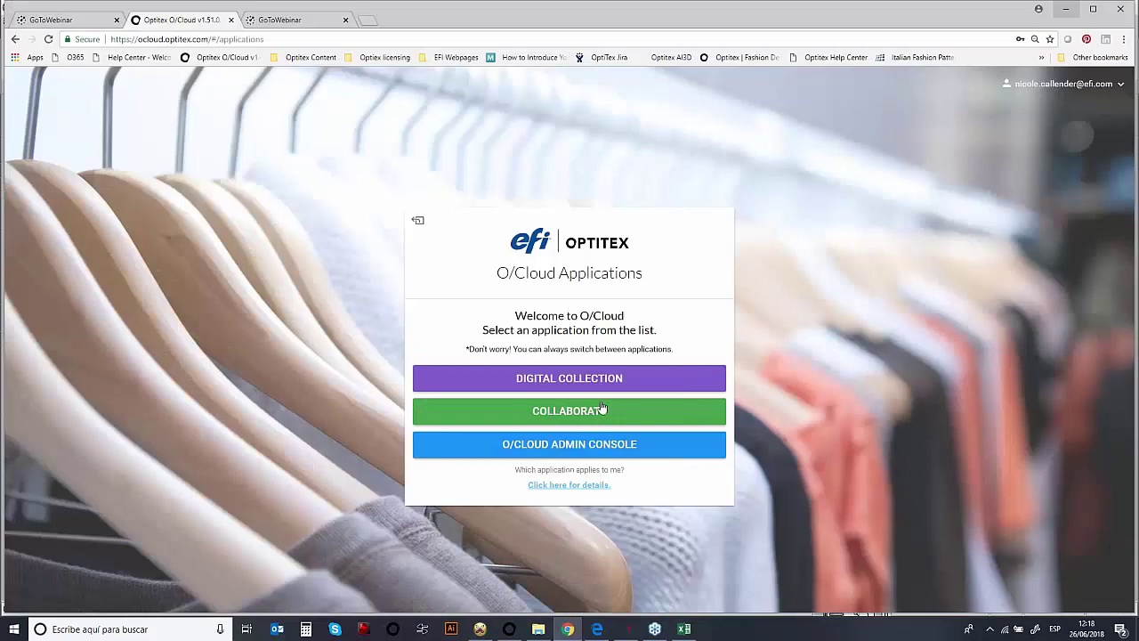
click(568, 421)
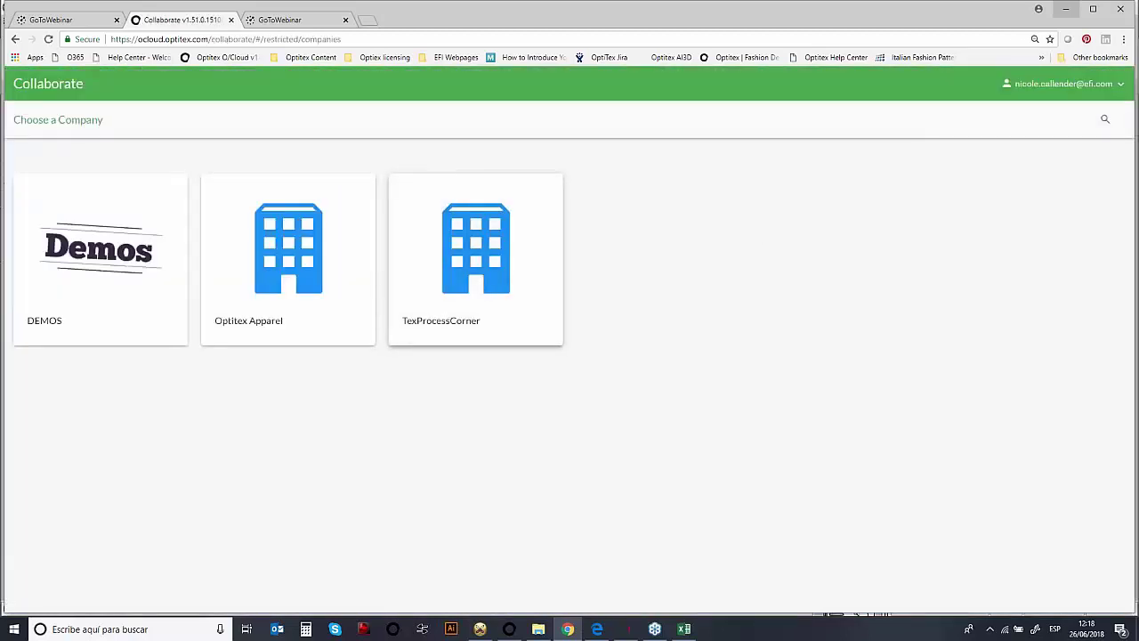
click(476, 267)
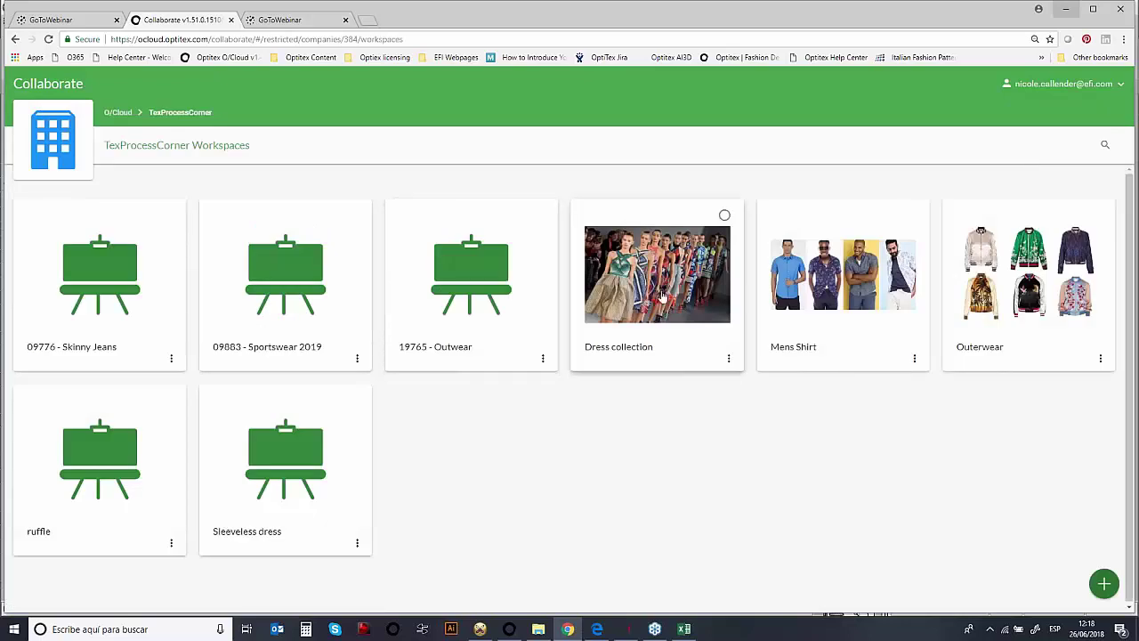
click(663, 296)
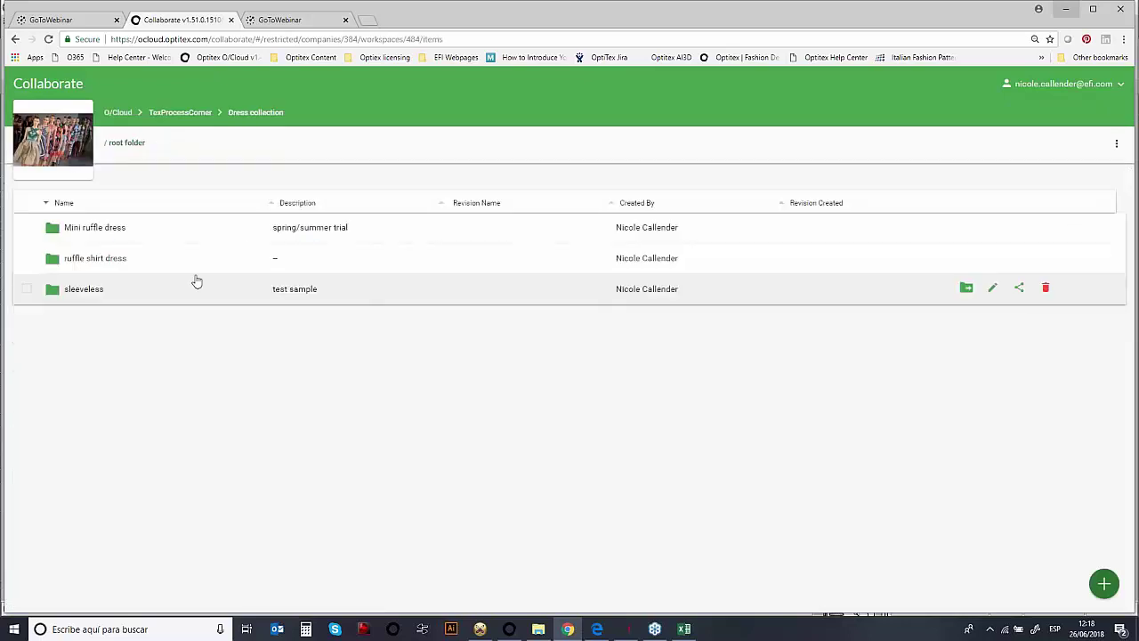
click(81, 257)
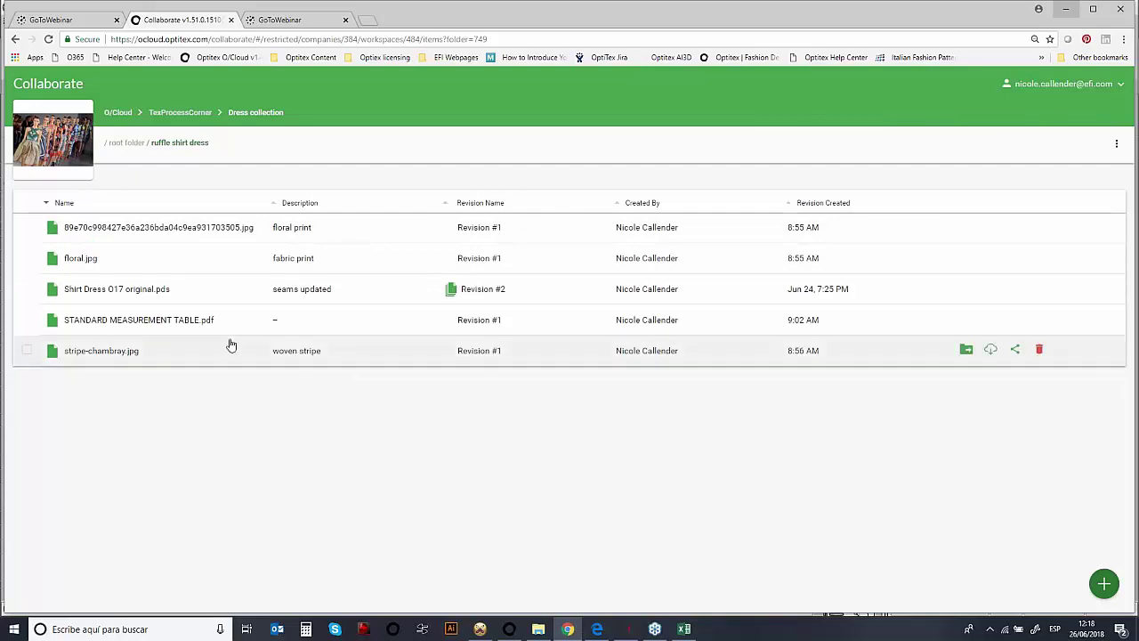
- View STANDARD MEASUREMENT TABLE.pdf, the floral print image and stripe-chambray.jpg, returning to the folder's file list
click(130, 320)
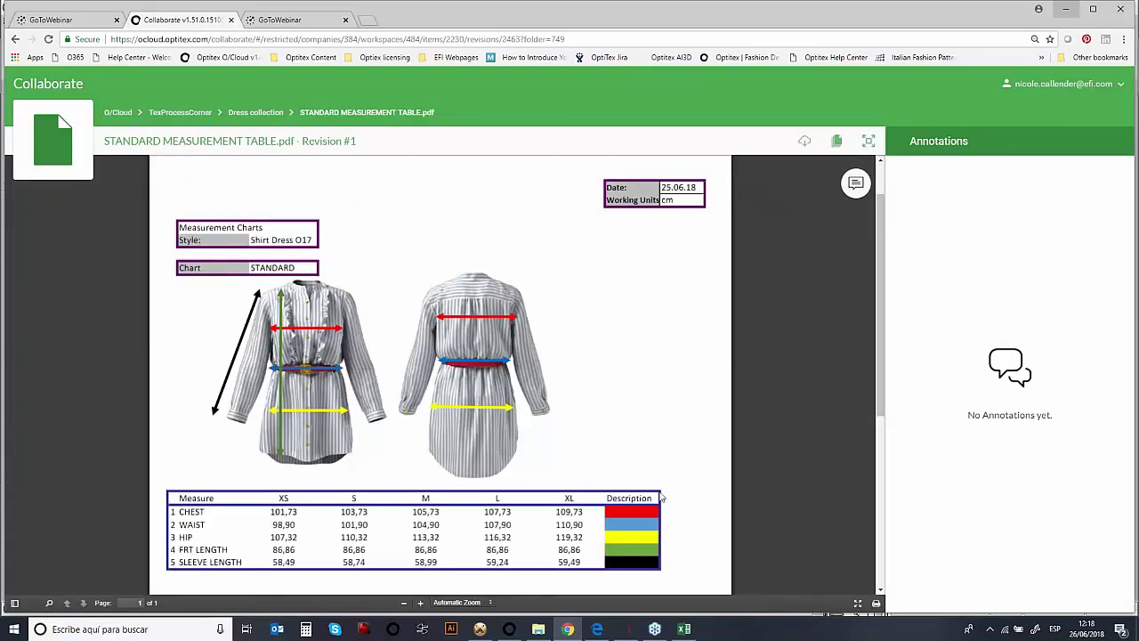
click(249, 115)
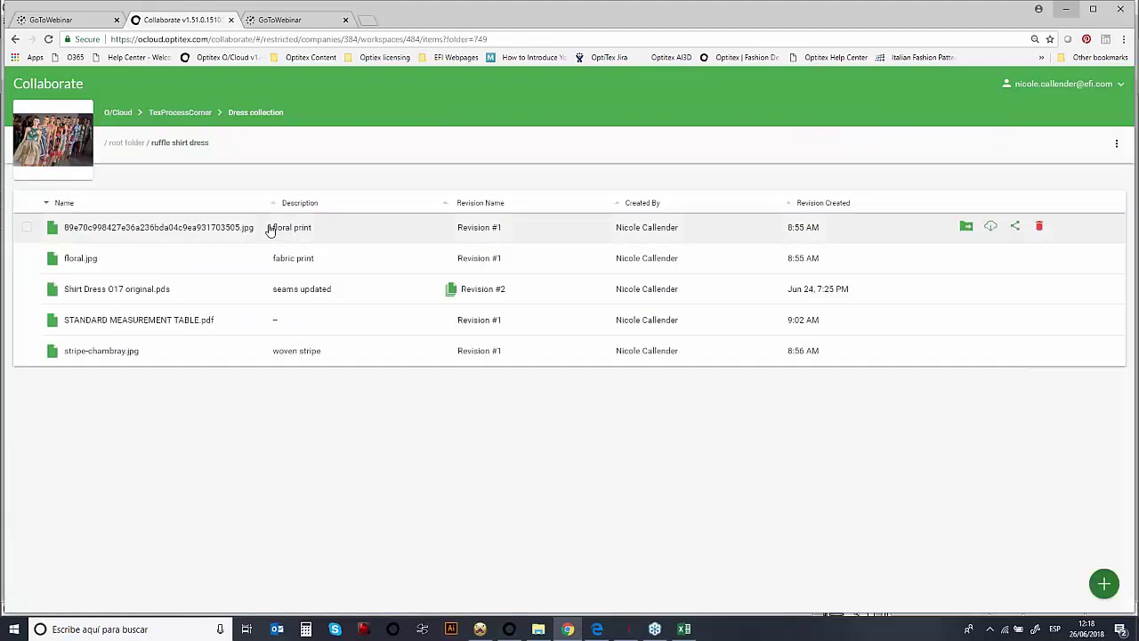
click(349, 236)
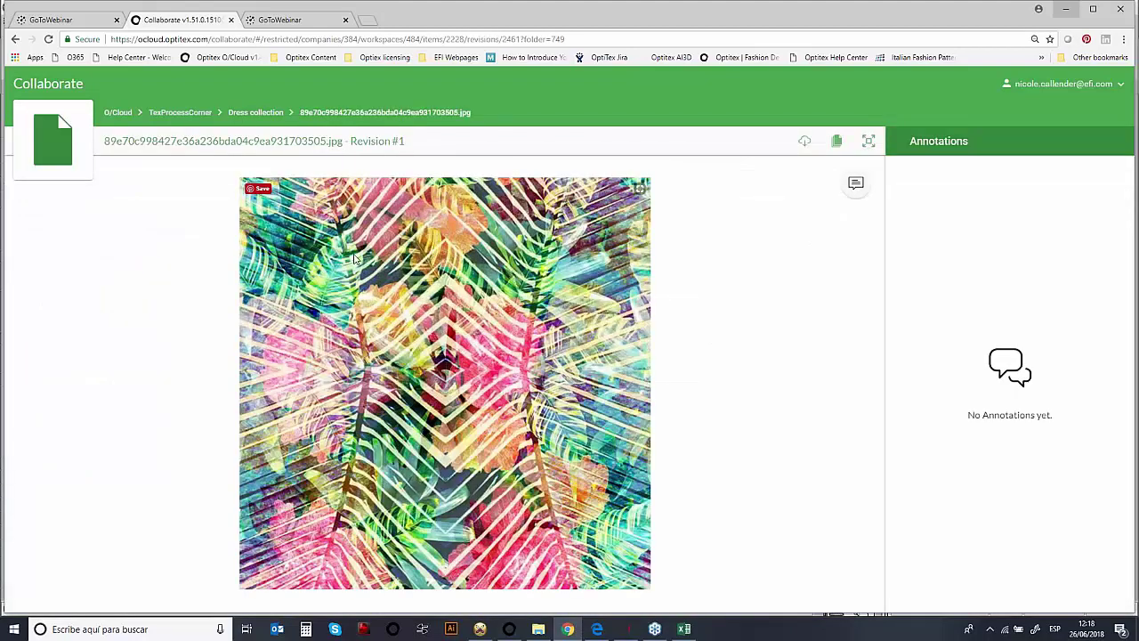
click(255, 112)
click(294, 358)
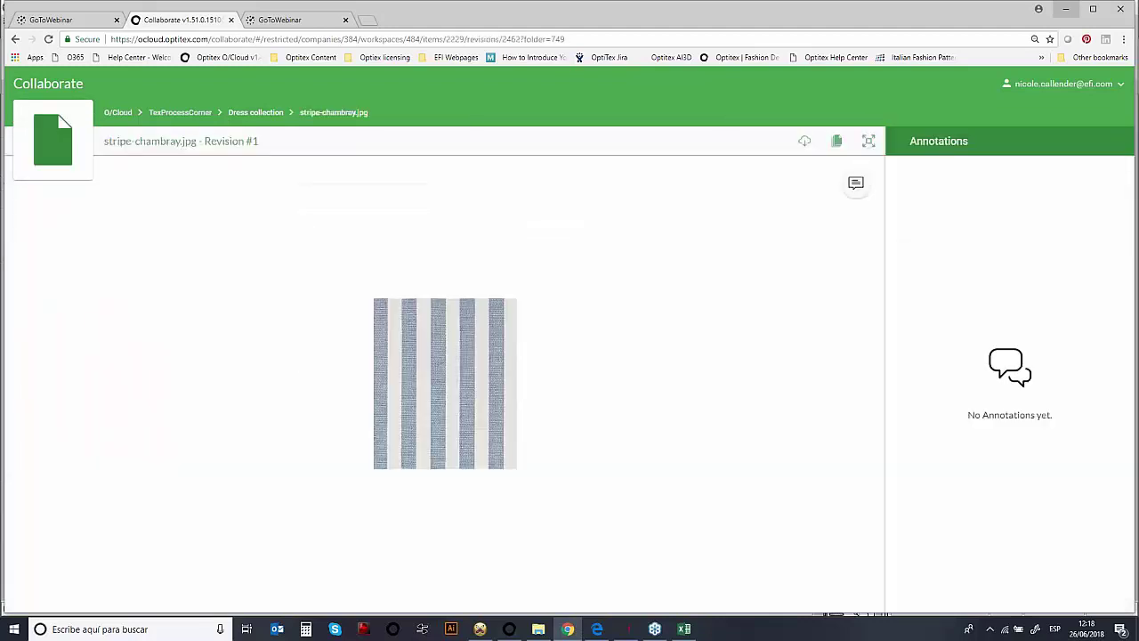
click(260, 115)
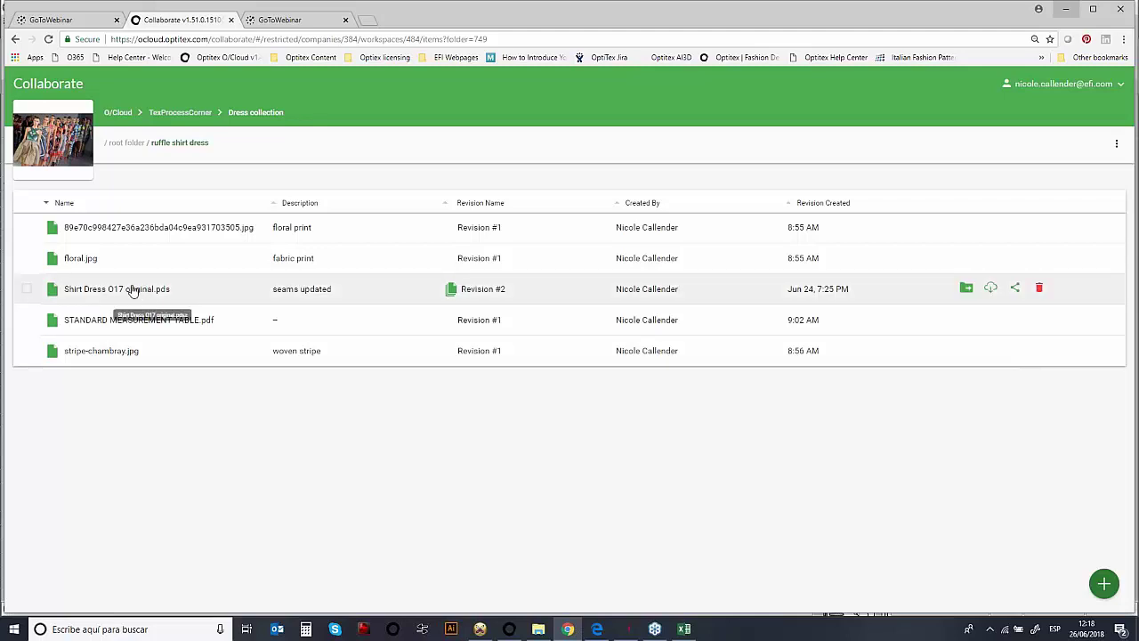
- Open Shirt Dress O17 original.pds in the 3D viewer and examine the dress from the front
click(165, 293)
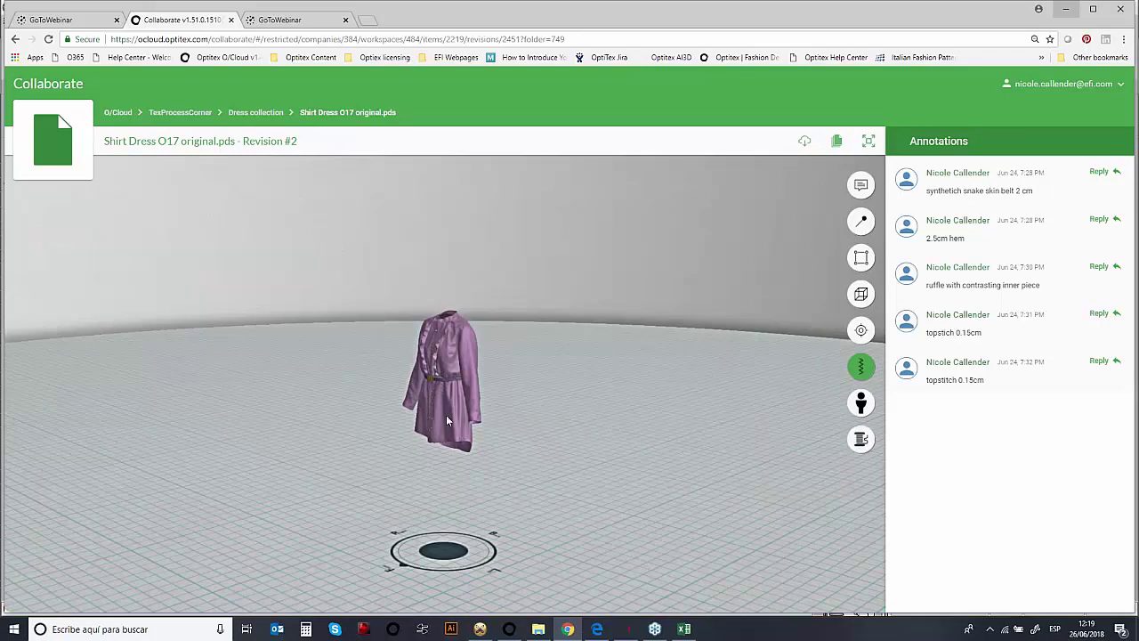
drag(450, 415, 439, 389)
scroll(440, 389, up, 5)
drag(545, 376, 395, 426)
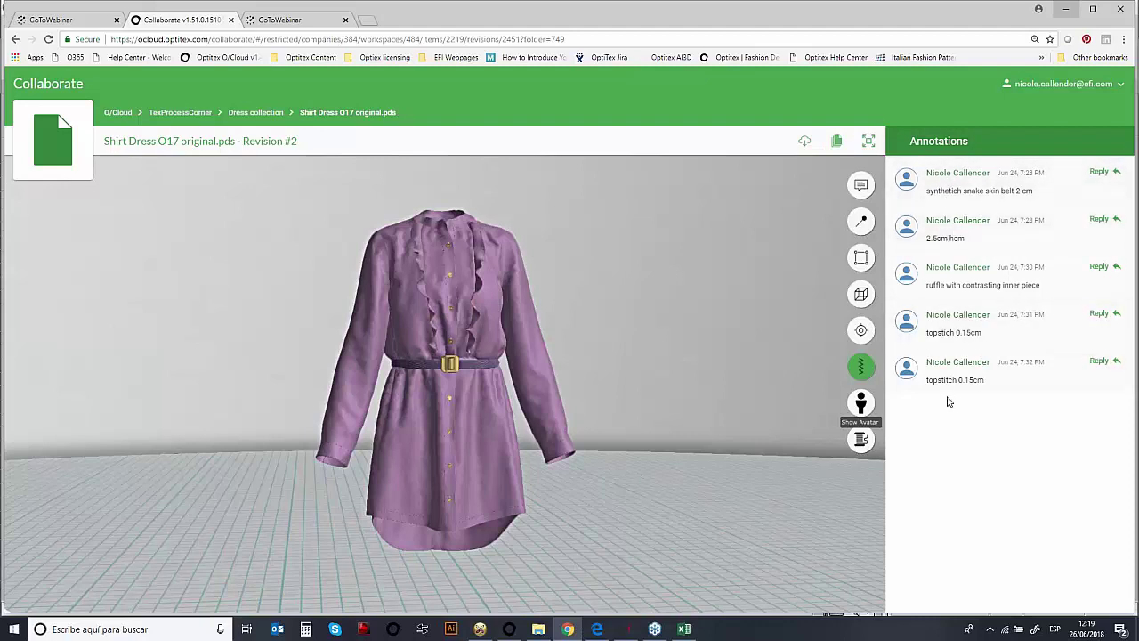
- Go through the annotations on the belt, hem, ruffle and both topstitching areas, viewing each marked spot on the dress
click(957, 196)
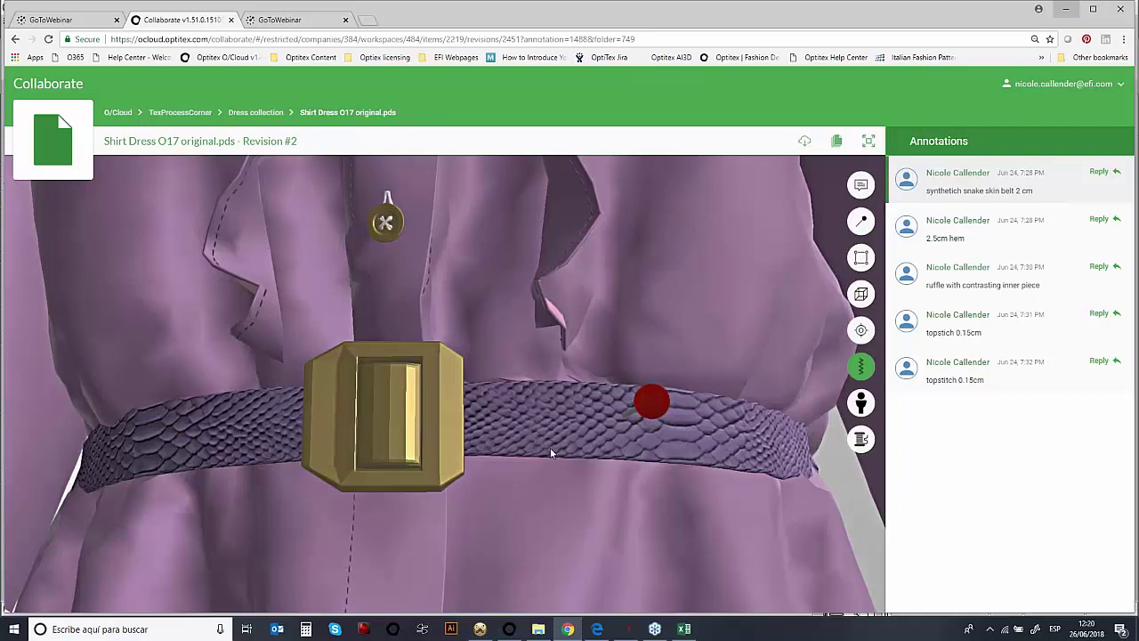
click(939, 241)
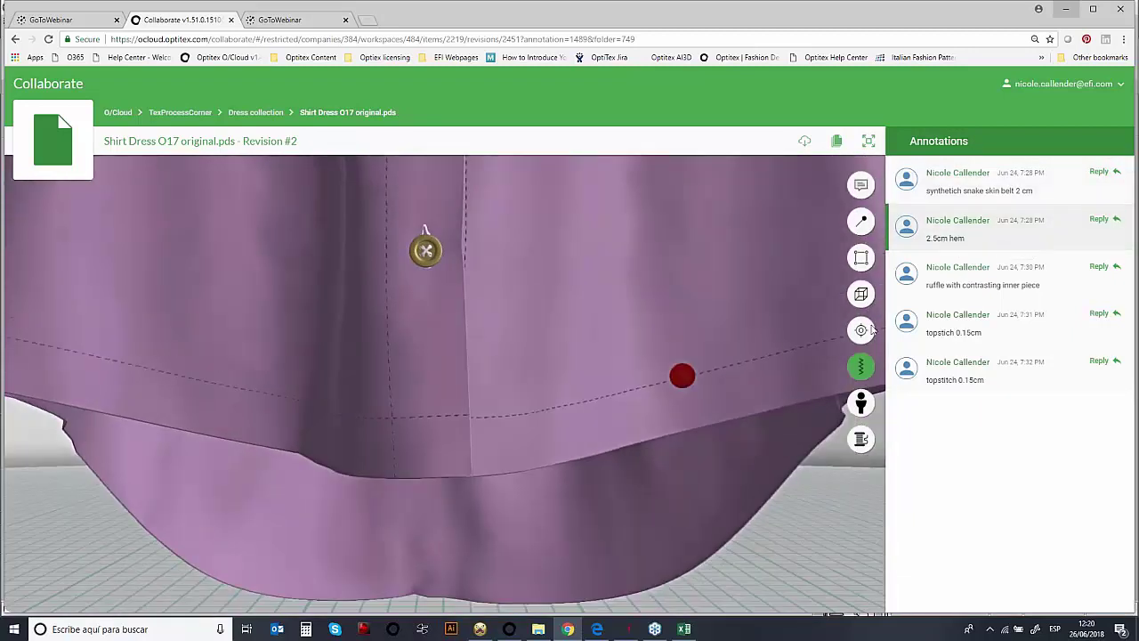
click(963, 291)
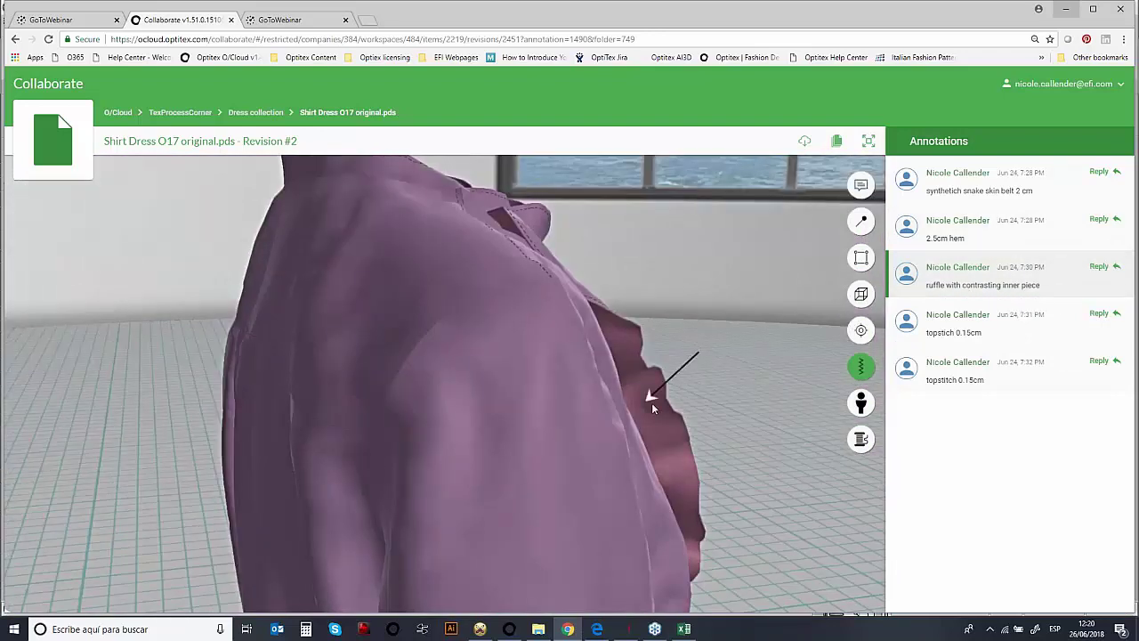
click(963, 332)
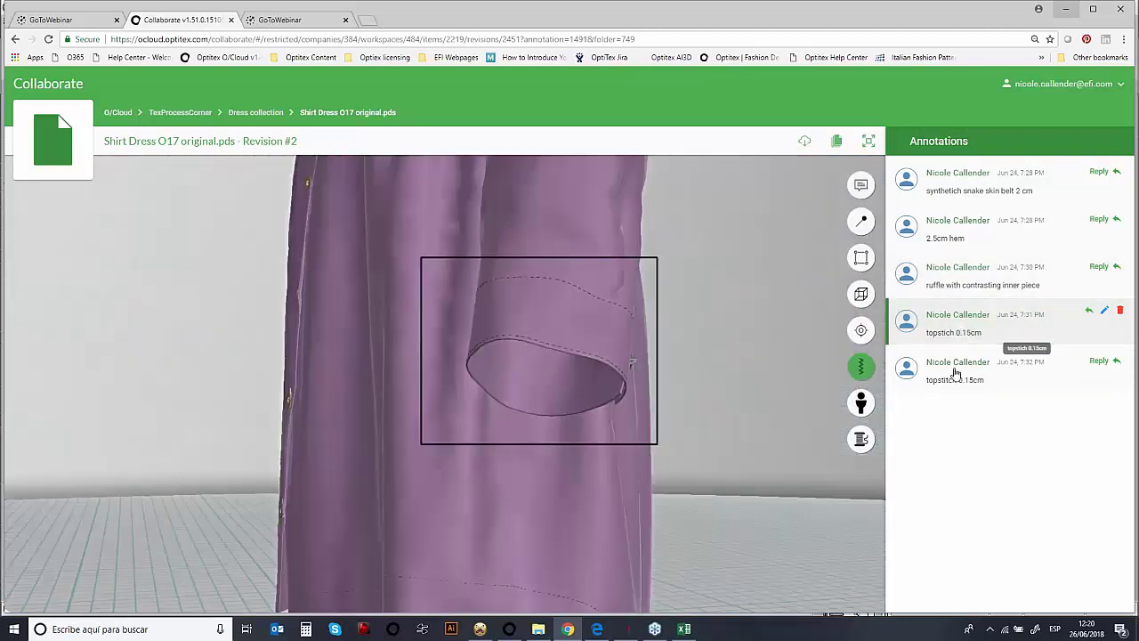
click(950, 381)
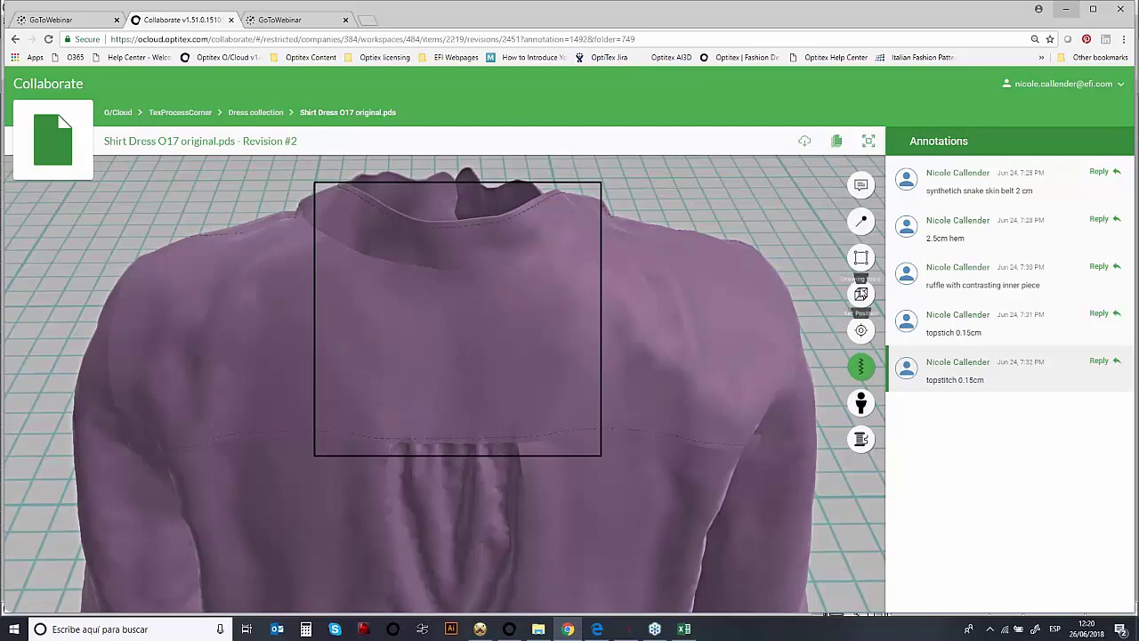
- Pin an annotation with the message "buttons" to the lowest button on the front of the dress
click(861, 294)
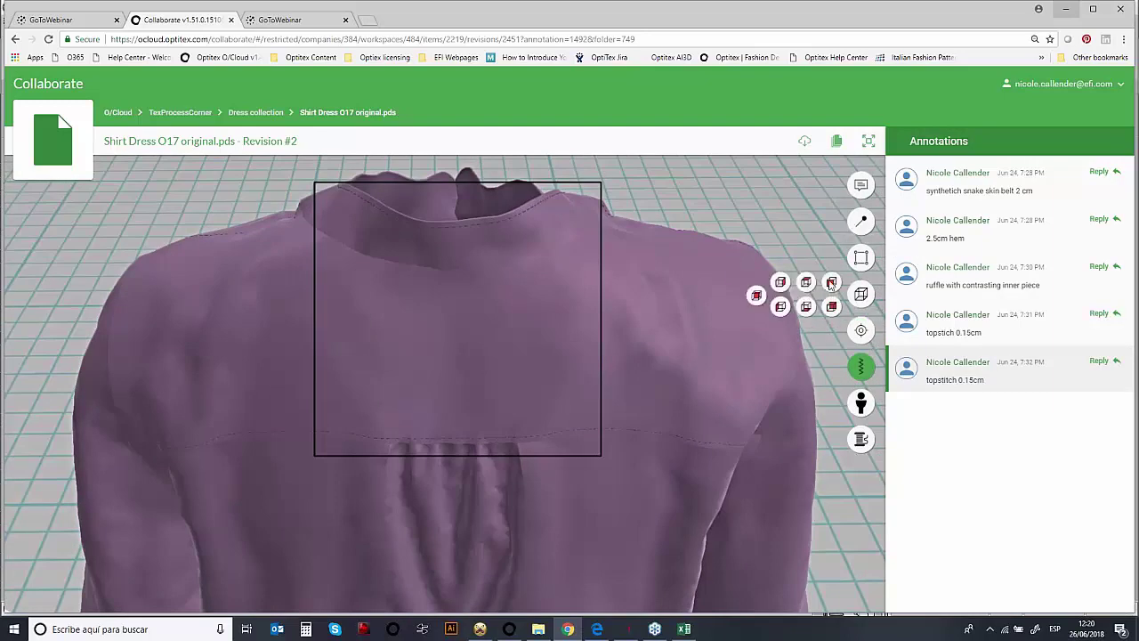
click(831, 283)
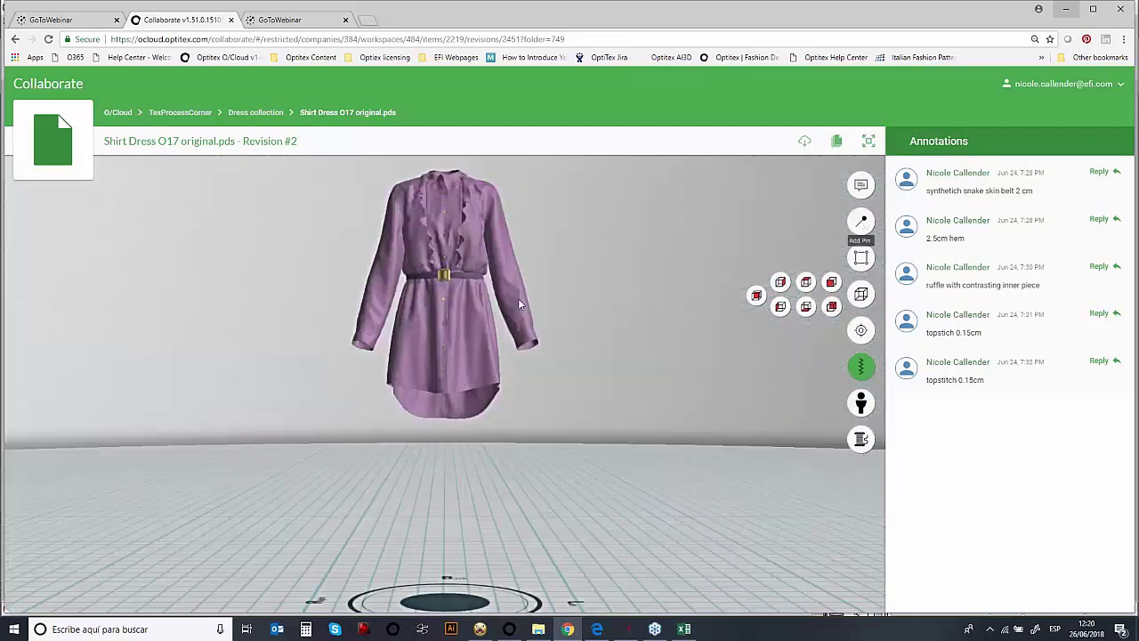
scroll(469, 308, down, 2)
scroll(447, 369, up, 4)
scroll(445, 384, up, 3)
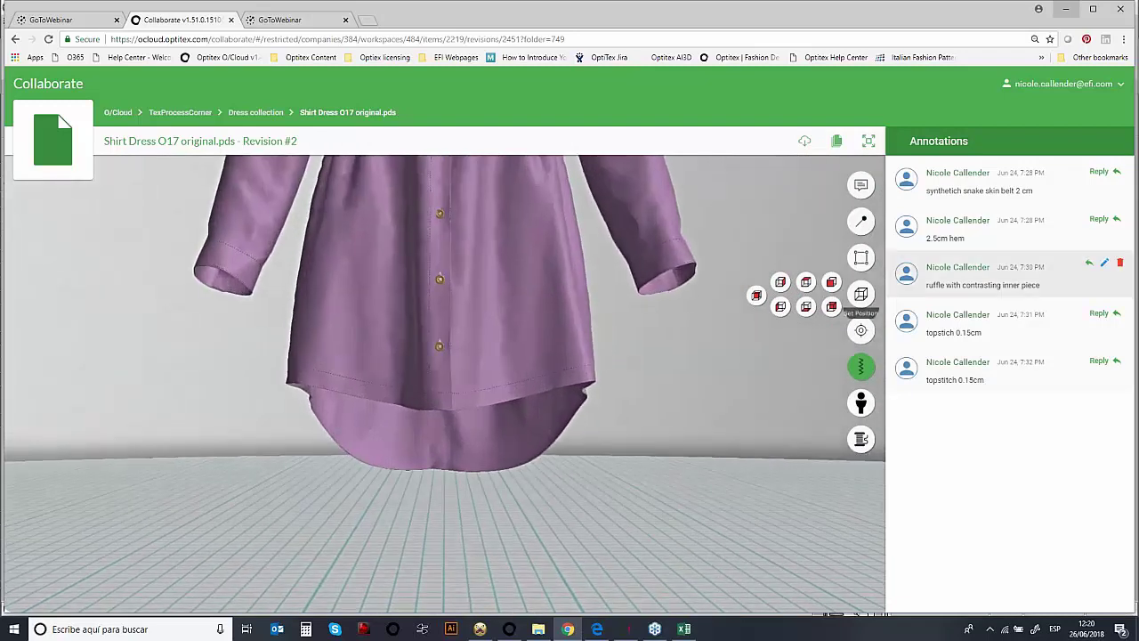
click(440, 346)
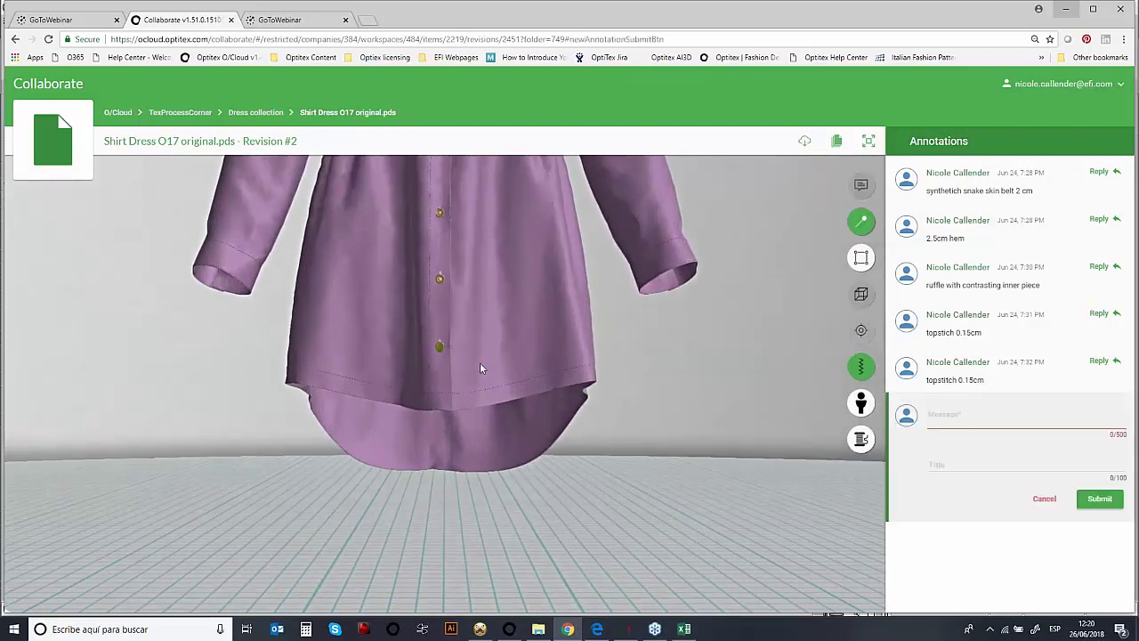
text(buttons)
key(Return)
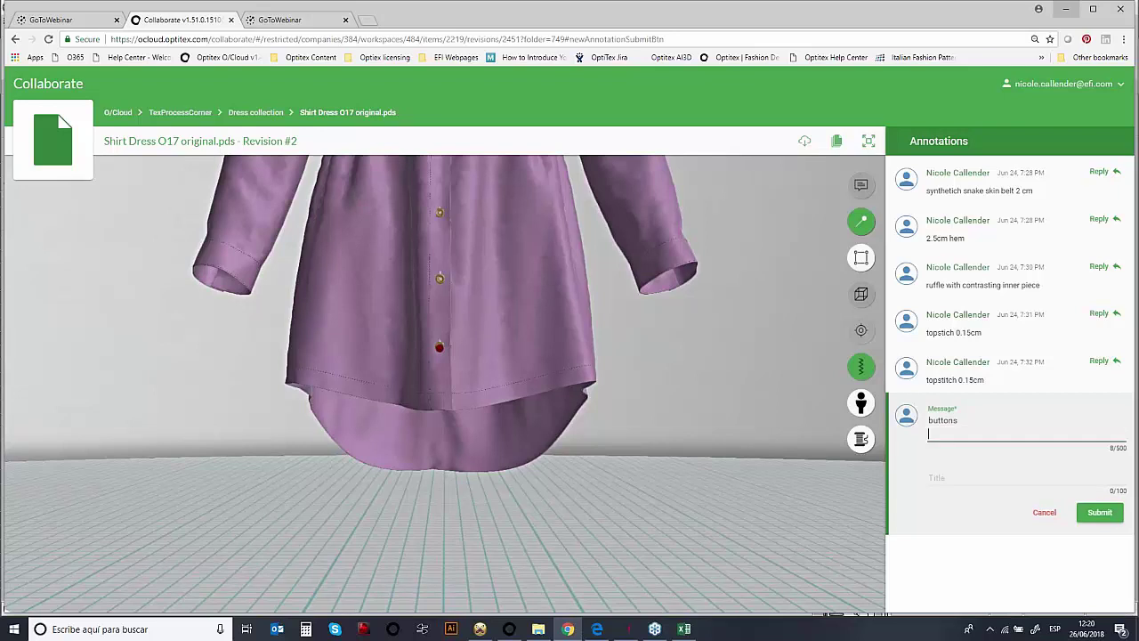
click(1099, 513)
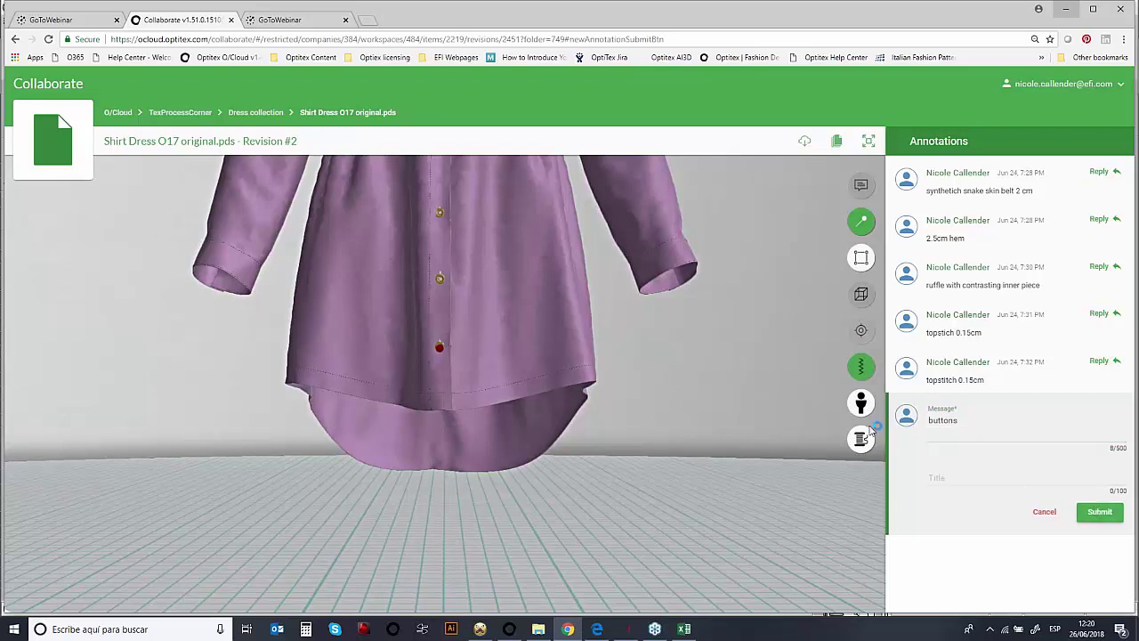
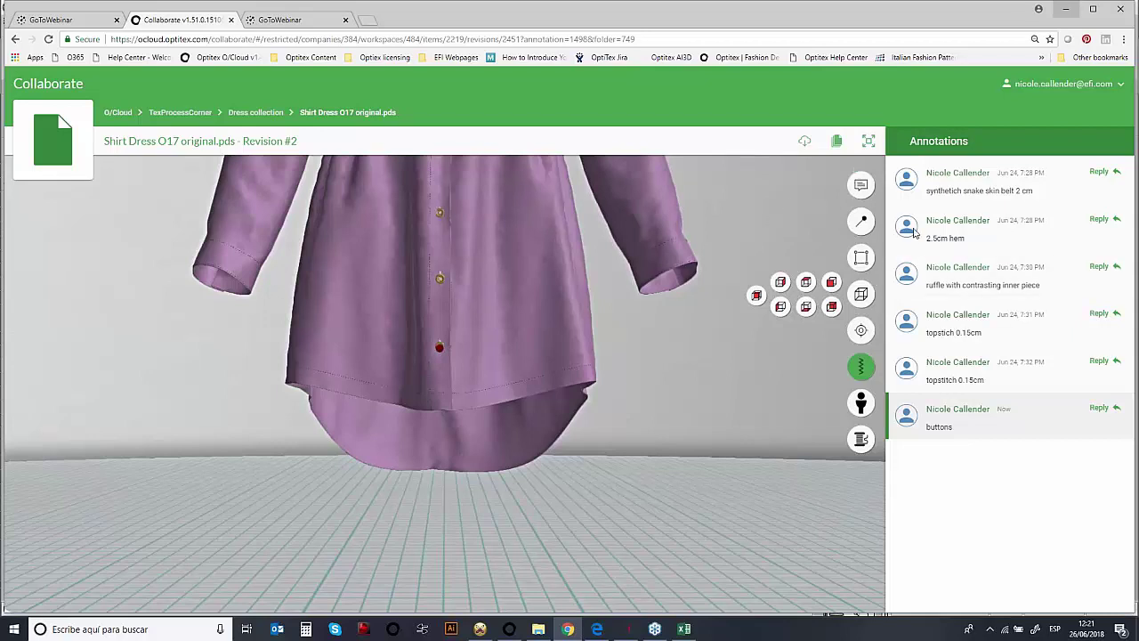
- View the snake skin belt annotation on the dress, and return to the front view of the whole garment
click(941, 190)
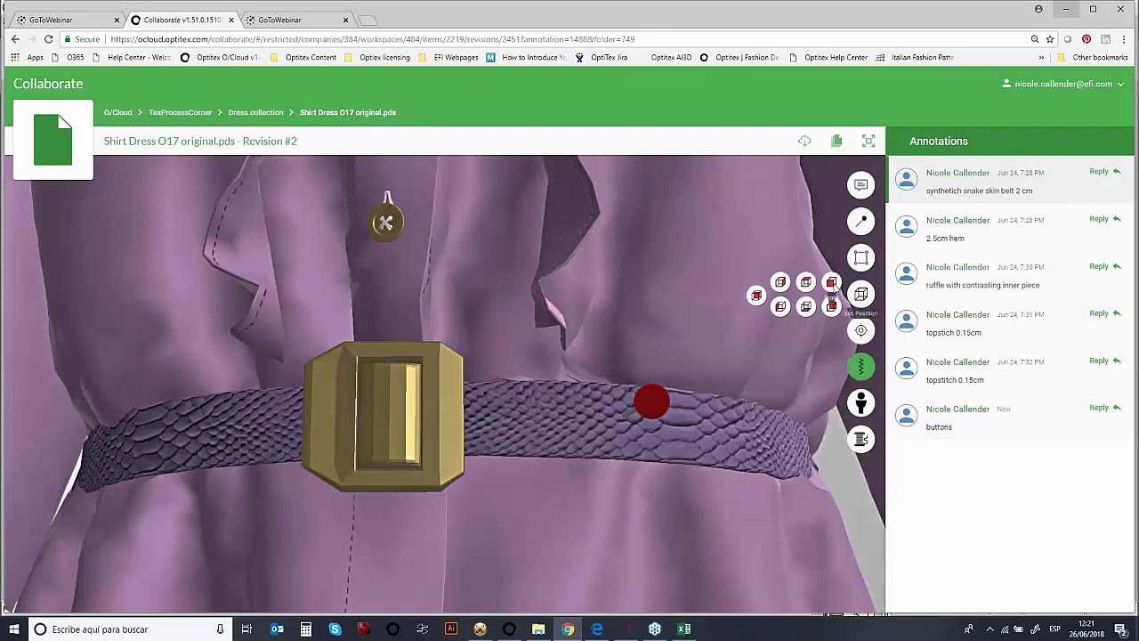
click(831, 283)
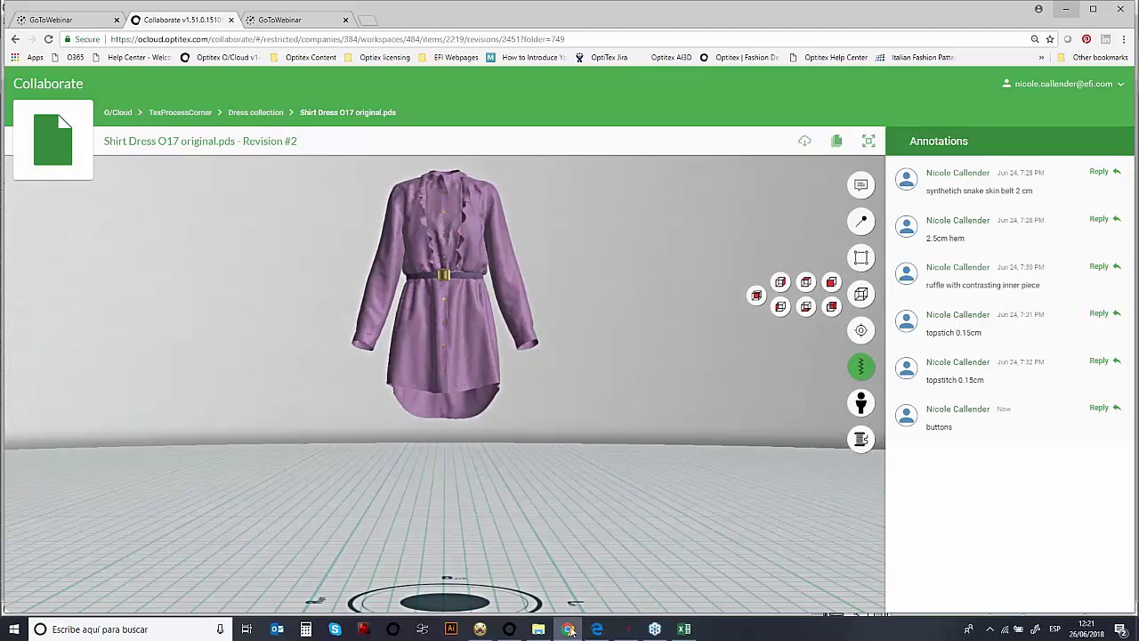
- Switch to the Digital Collection in Edge, open the Apparel Collection and look through its styles
mouse_move(599, 630)
click(590, 579)
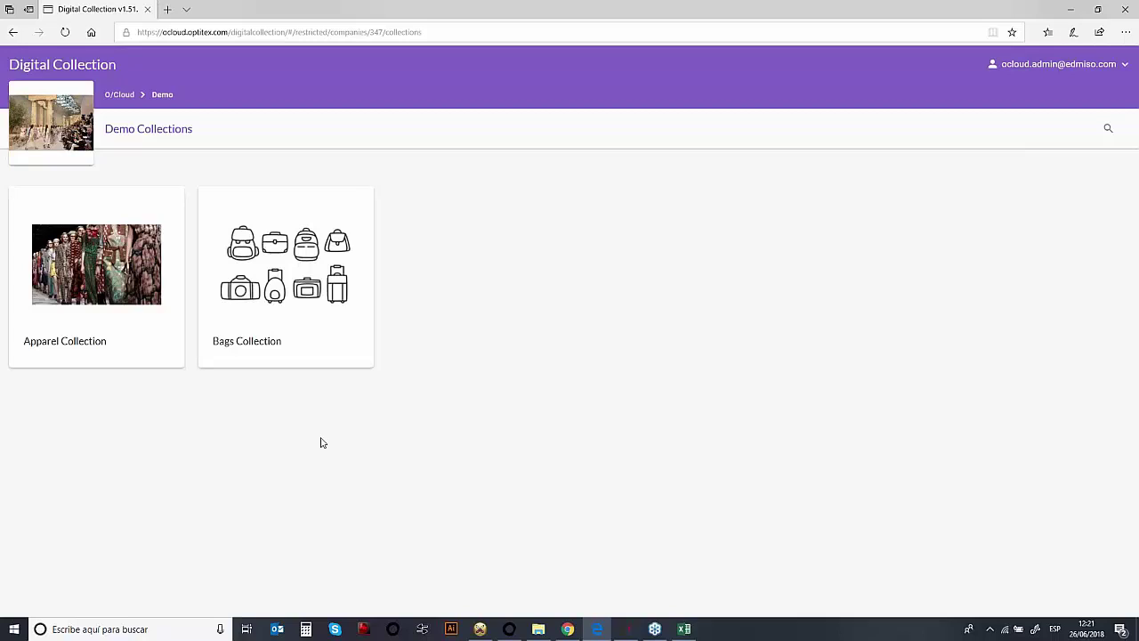
click(80, 272)
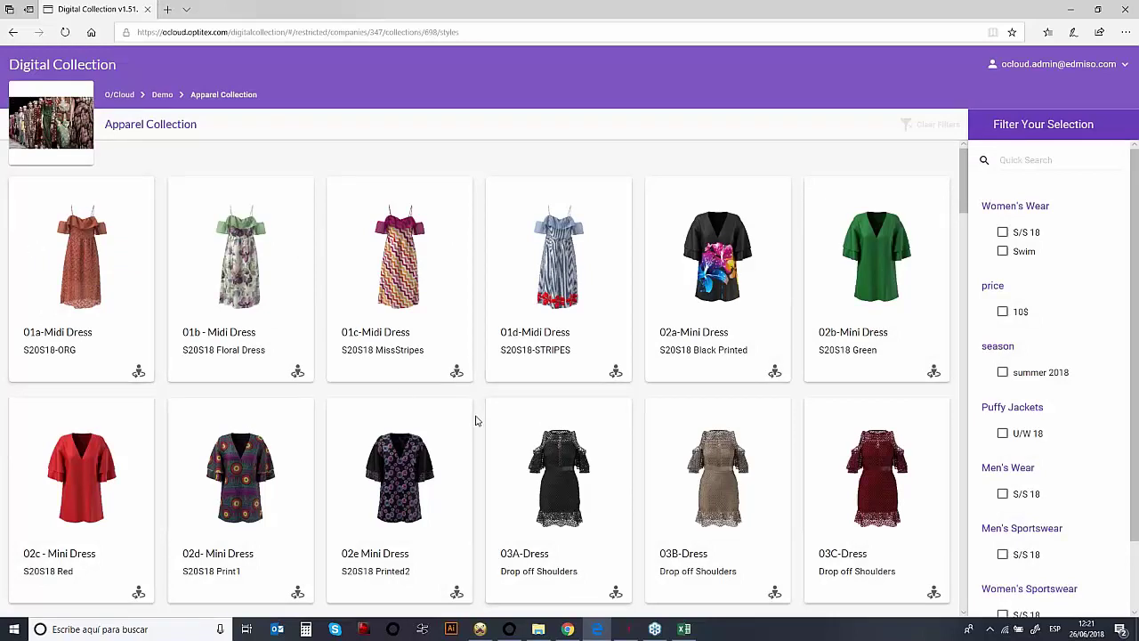
scroll(627, 555, down, 3)
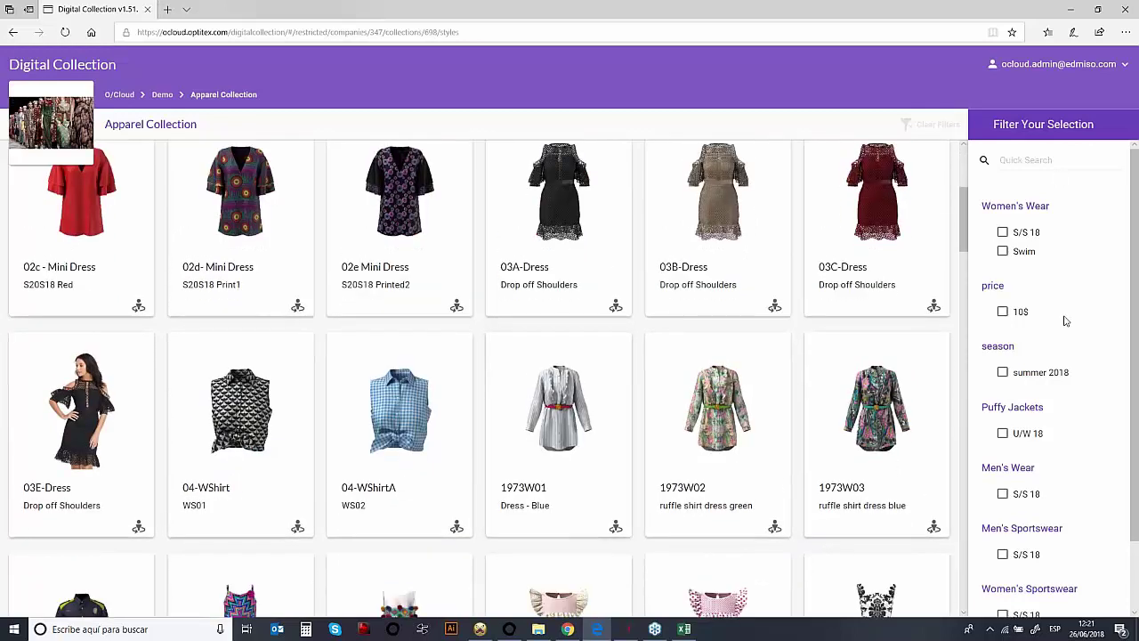
- Filter the Apparel Collection by Men's Wear S/S 18, and replace that filter with Kid's Wear S/S
scroll(1078, 418, down, 1)
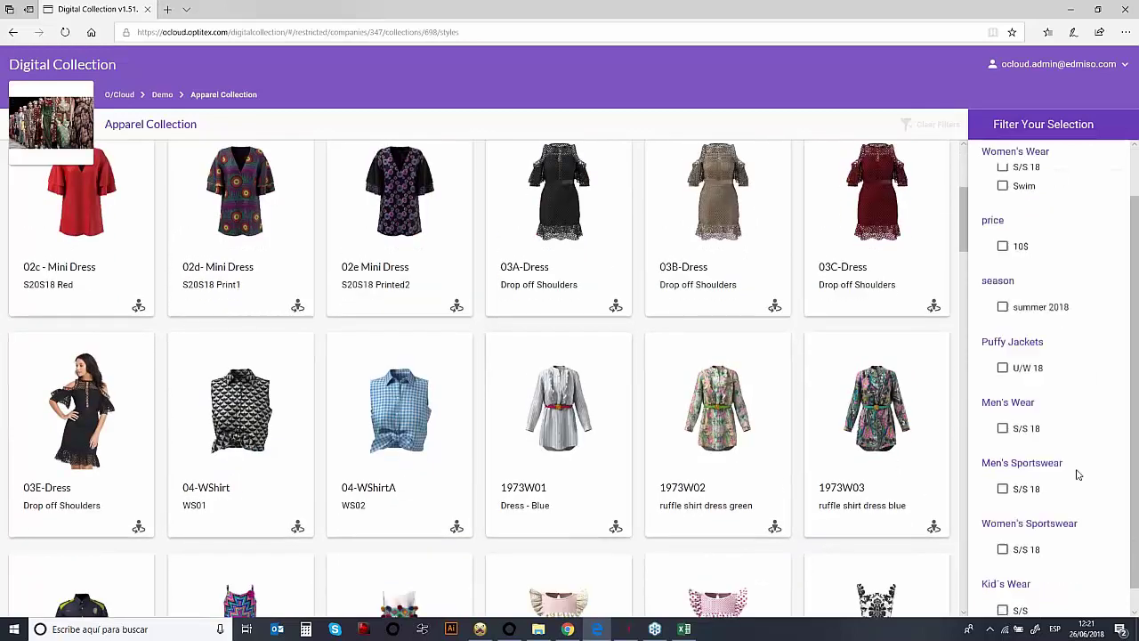
click(1003, 423)
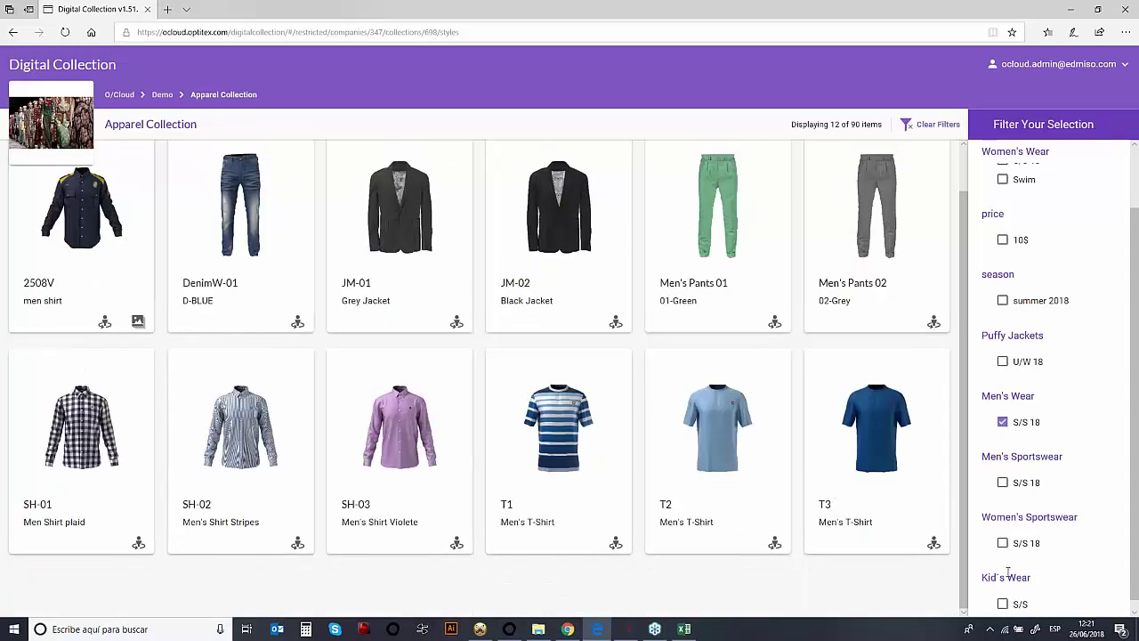
scroll(1009, 570, down, 1)
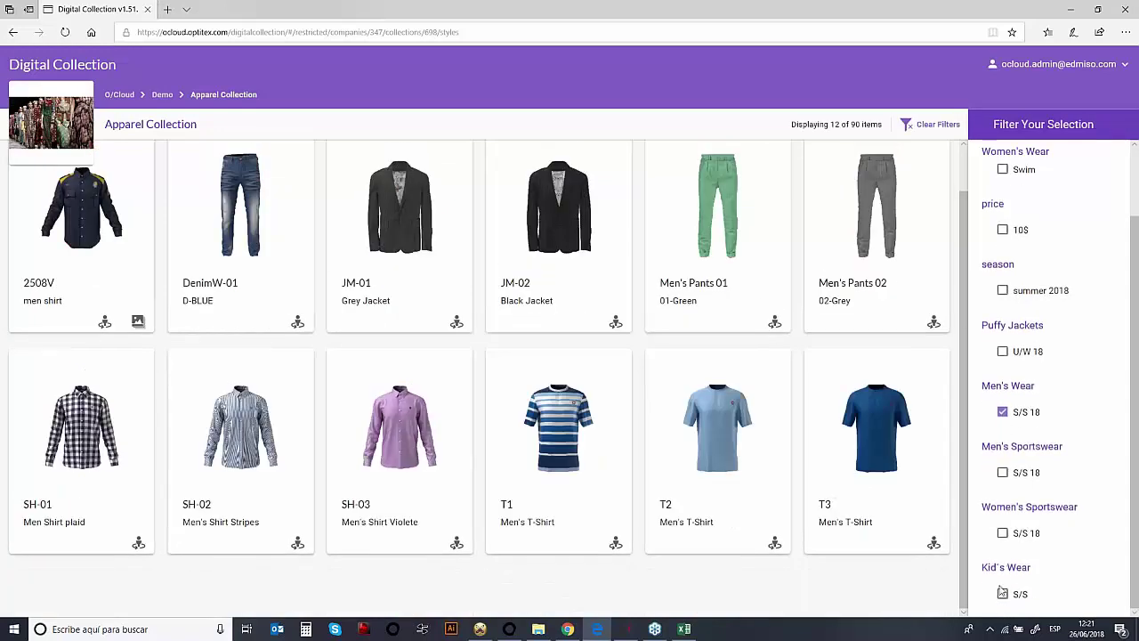
click(1003, 413)
click(1003, 594)
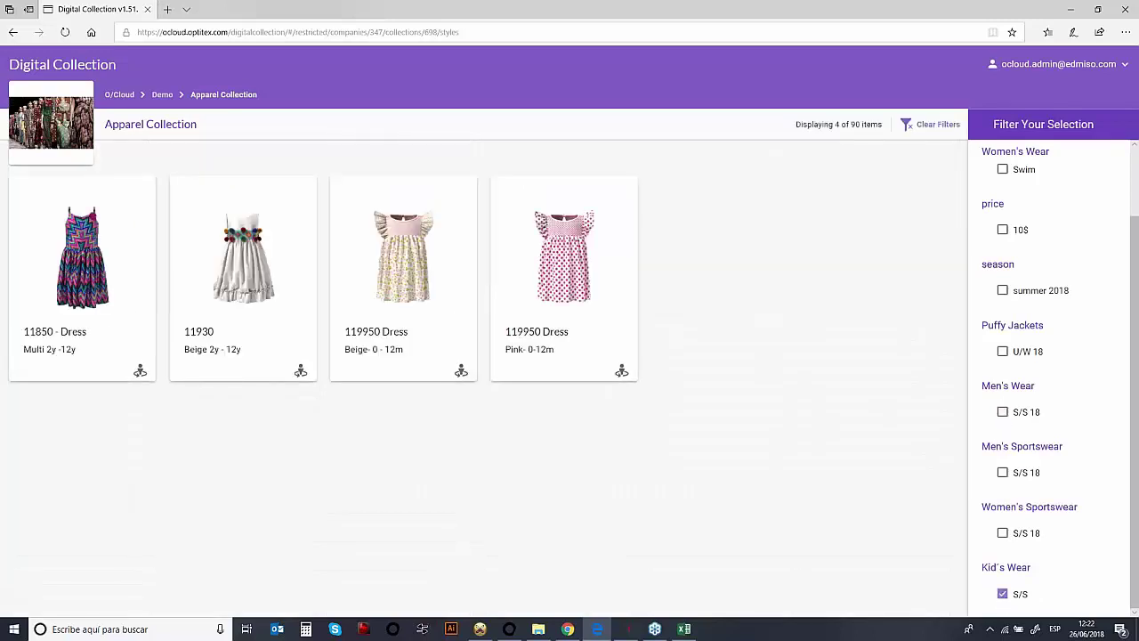
- View the kids' style 11930 Beige 2y - 12y rotating, and examine its pompom belt close up from front and back
click(247, 277)
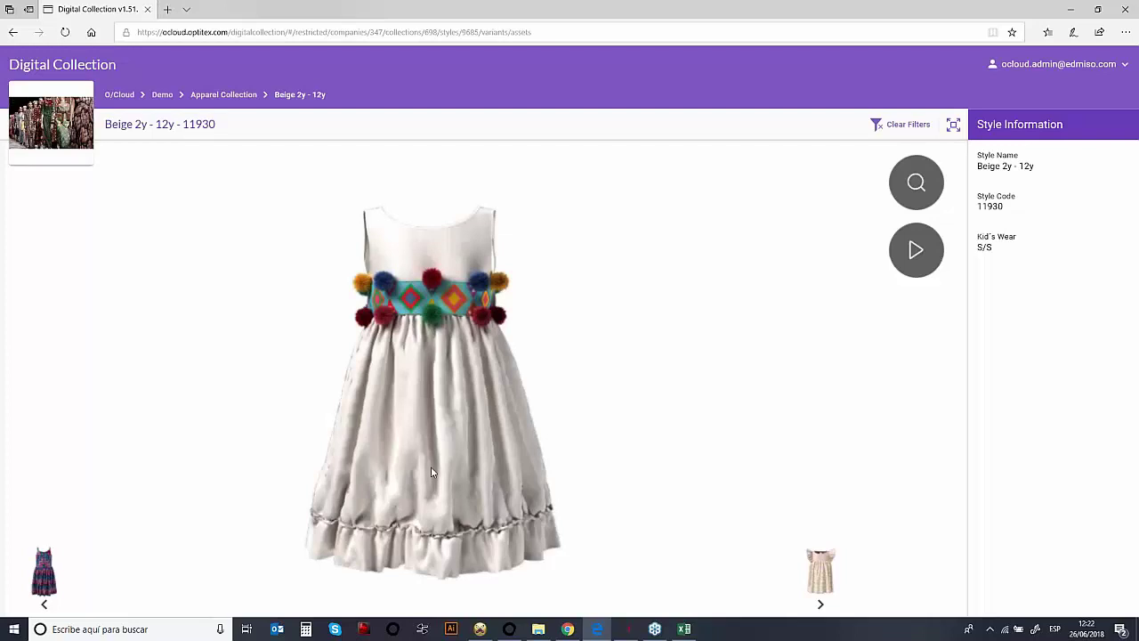
click(917, 252)
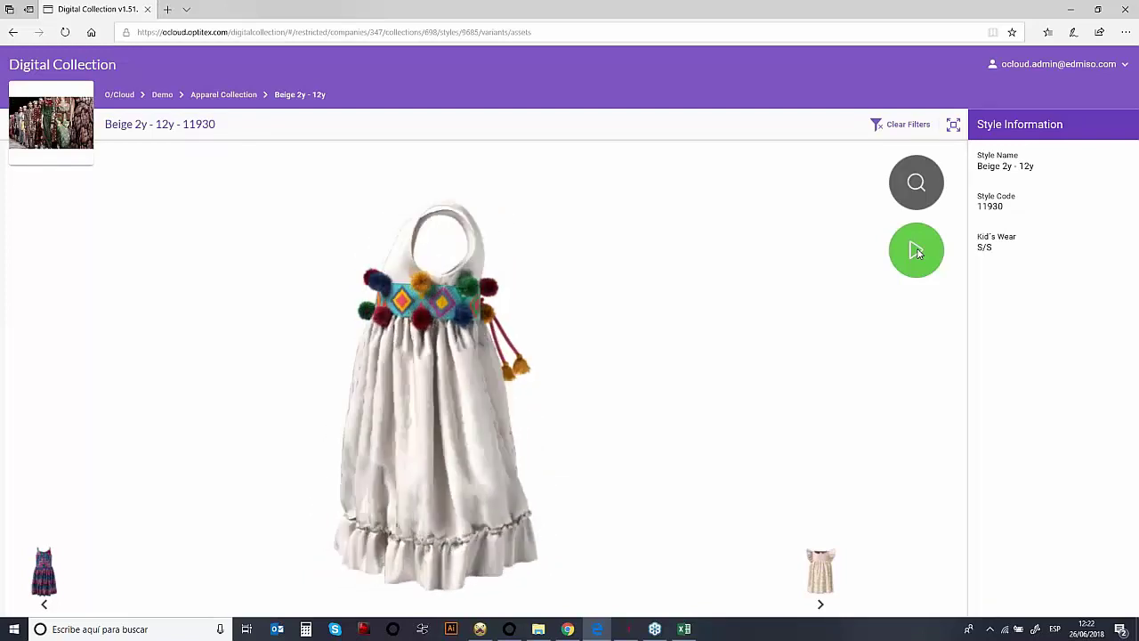
click(918, 202)
drag(440, 279, 516, 396)
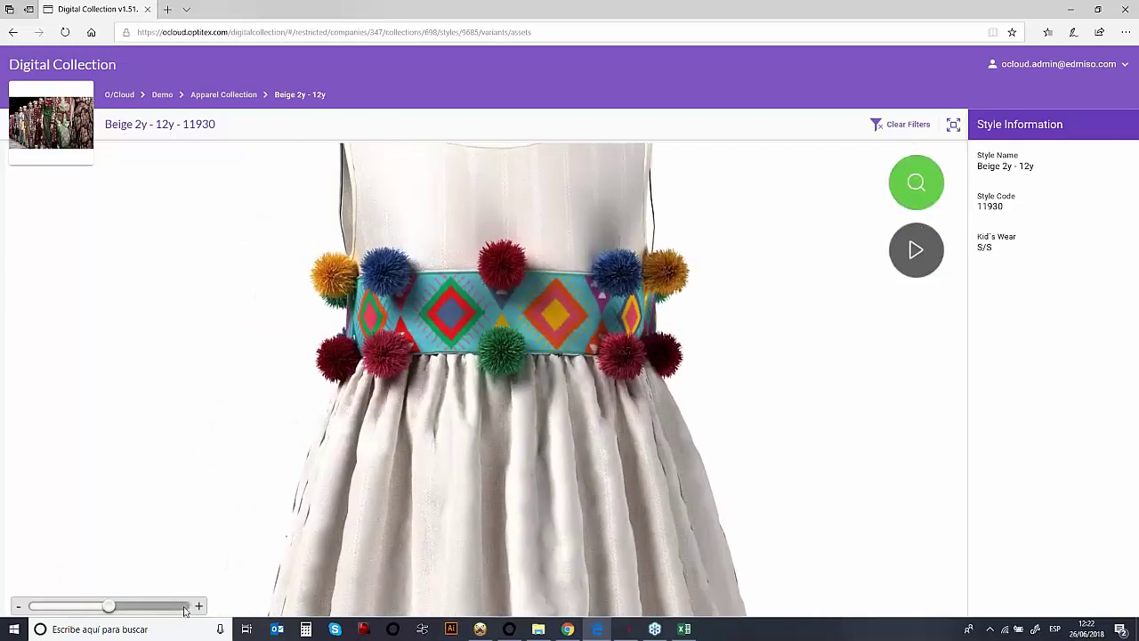
click(179, 606)
drag(436, 435, 440, 525)
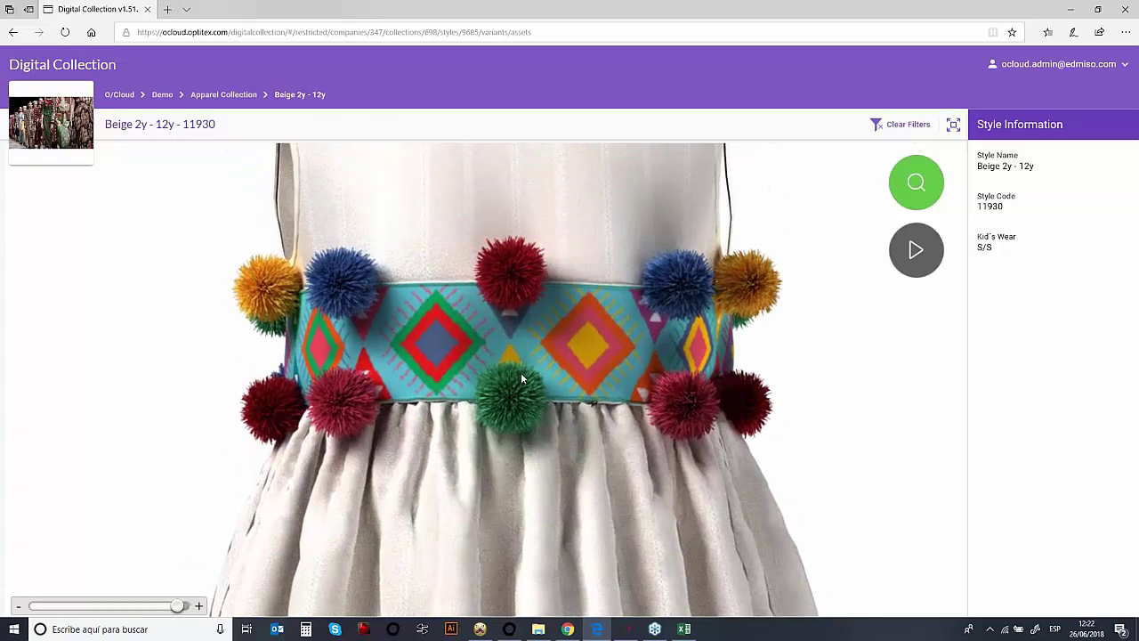
click(916, 250)
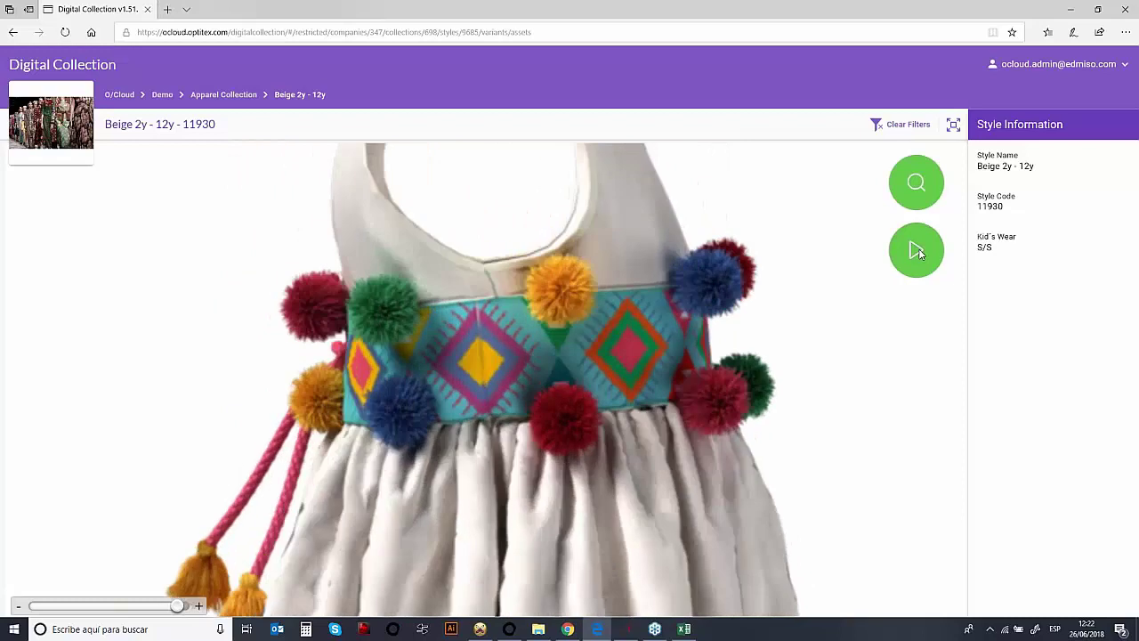
click(917, 250)
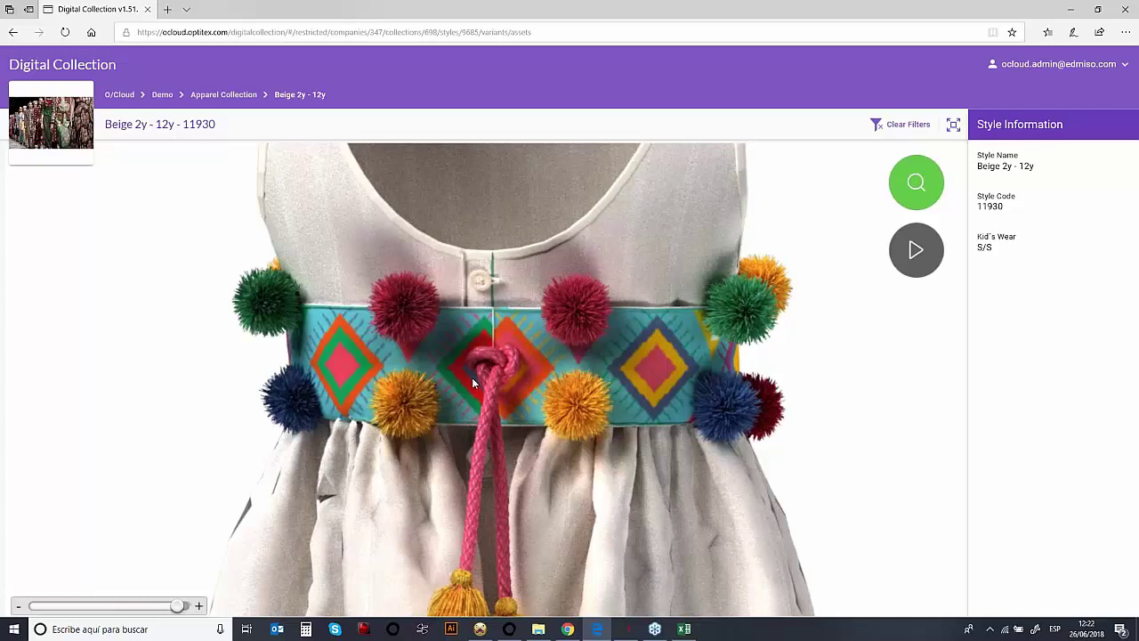
- Replace the Apparel Collection's Kid's Wear filter with Women's Wear S/S 18, and view the style Dress - Blue rotating
click(223, 94)
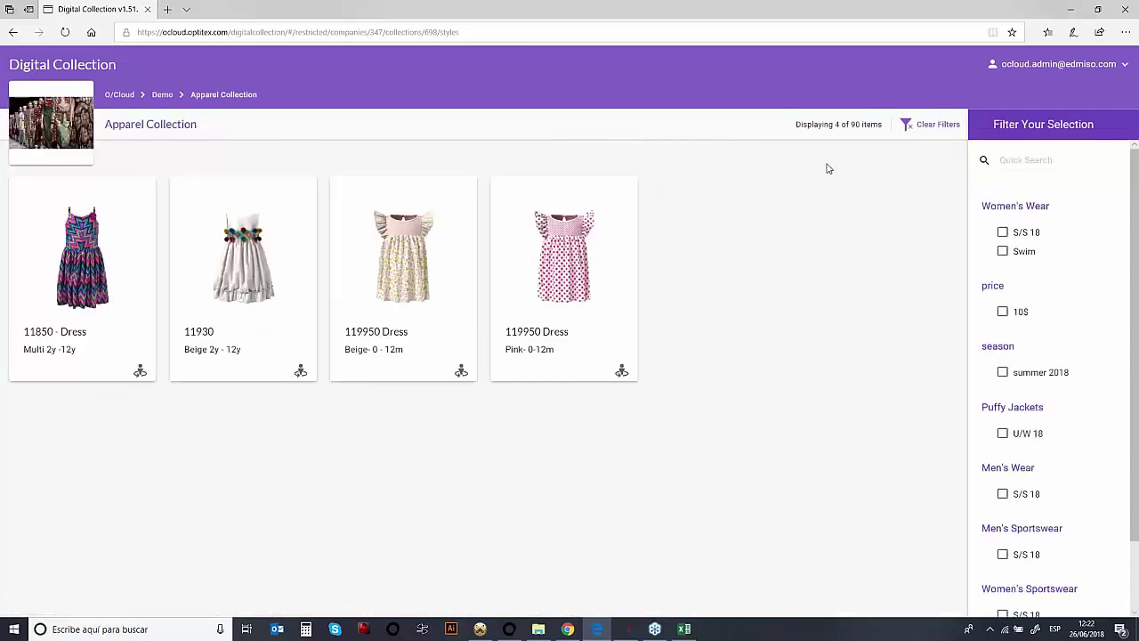
click(1003, 233)
scroll(1023, 356, down, 2)
click(1003, 593)
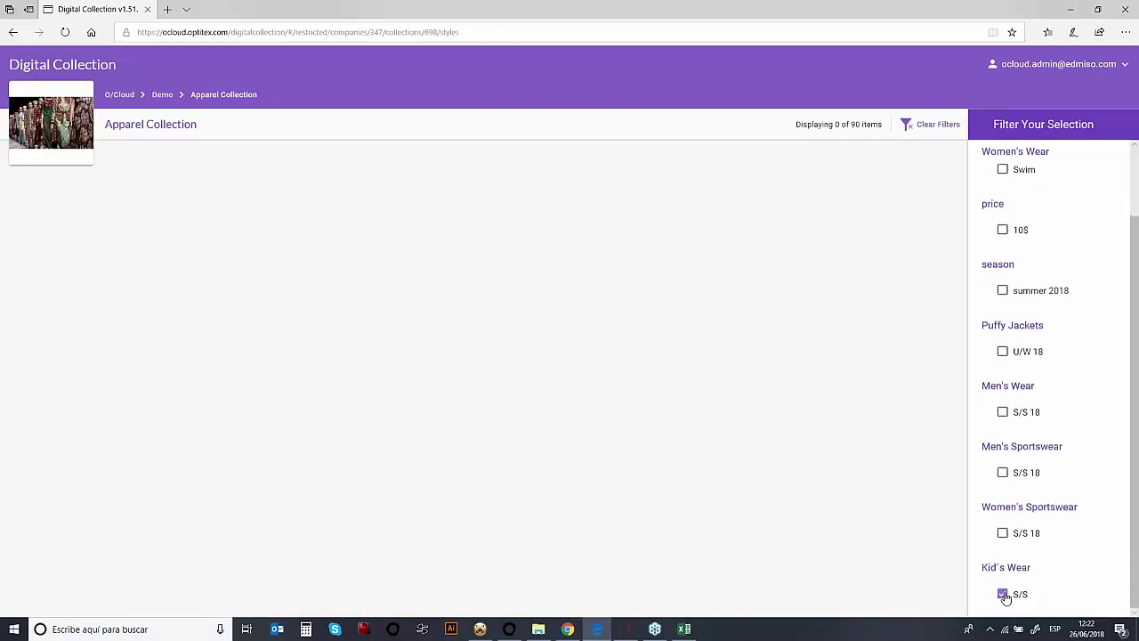
scroll(667, 437, down, 4)
click(236, 365)
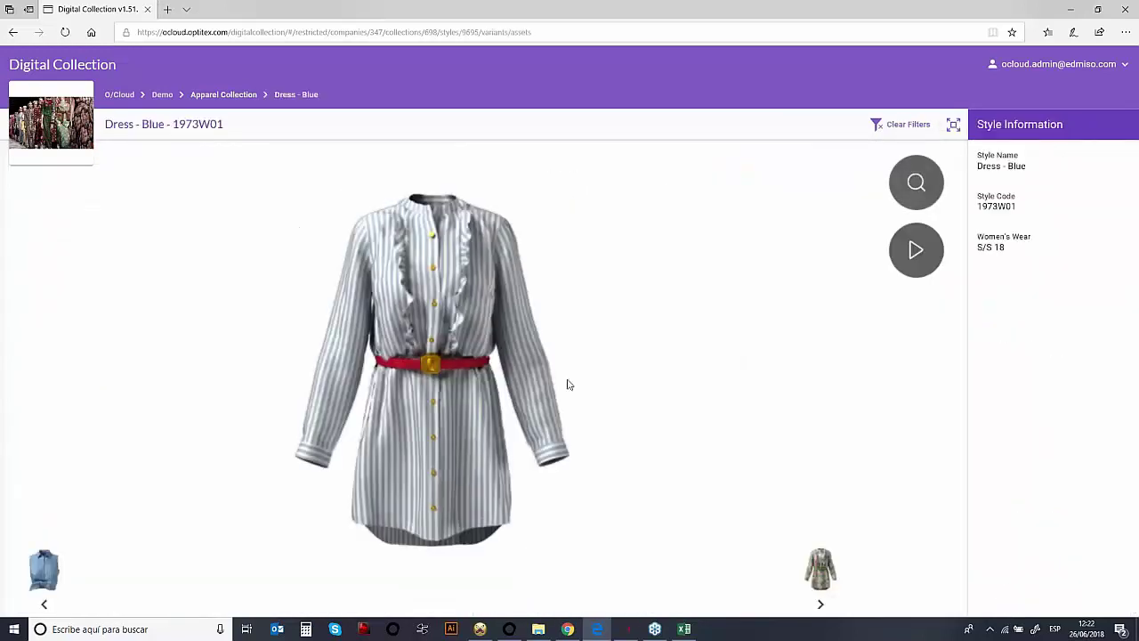
click(917, 250)
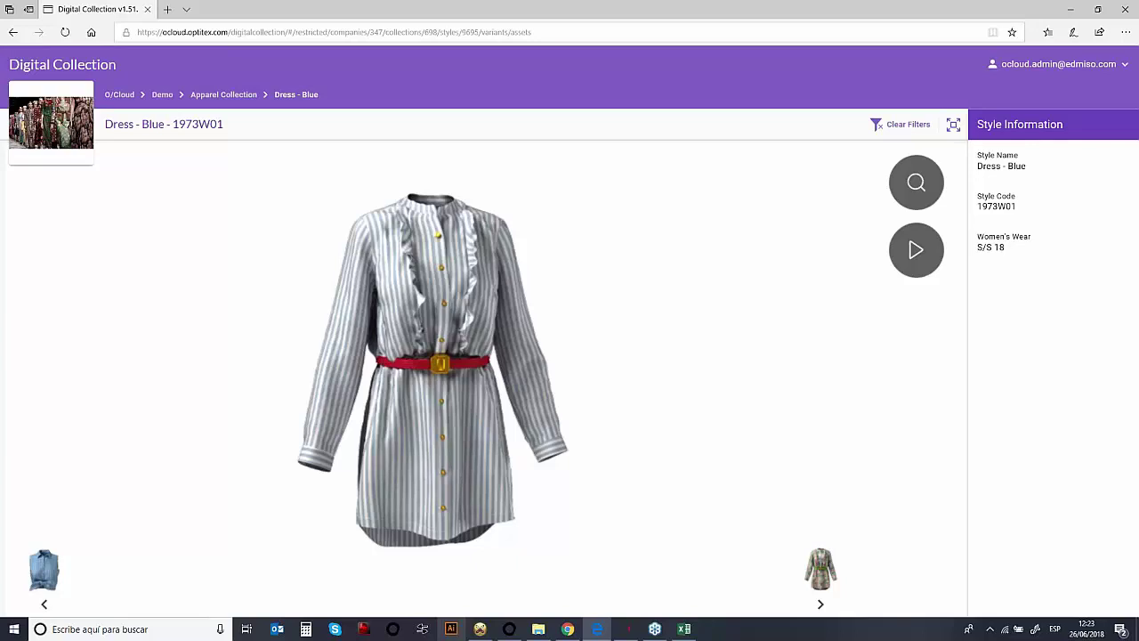
- Launch Adobe Illustrator and close the Excel workbook STANDARD.xlsx
click(451, 630)
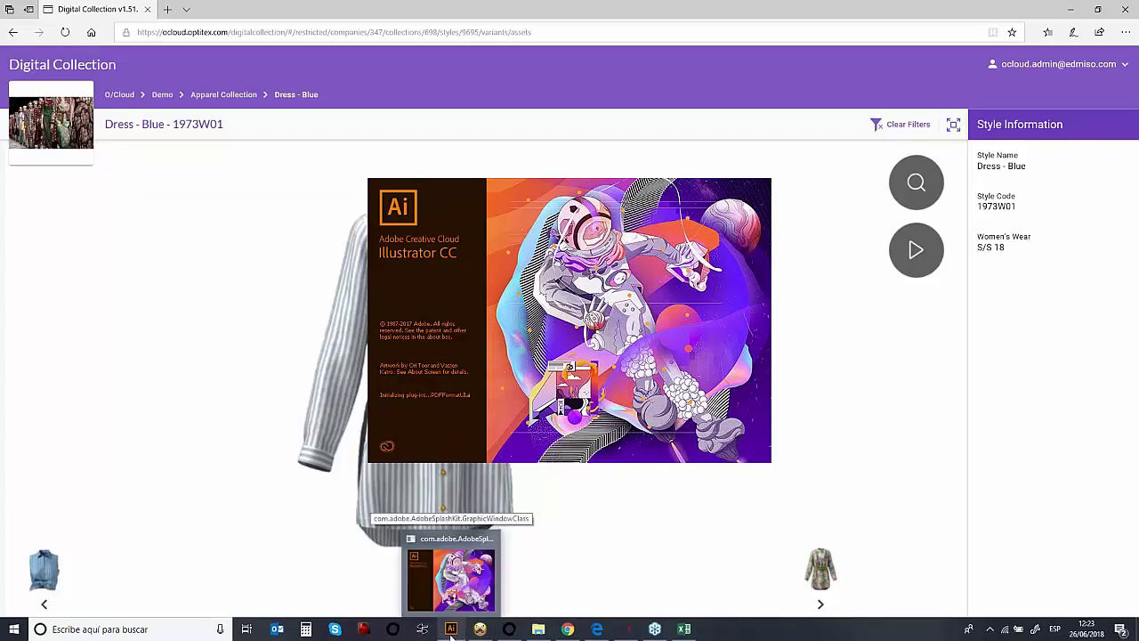
mouse_move(655, 632)
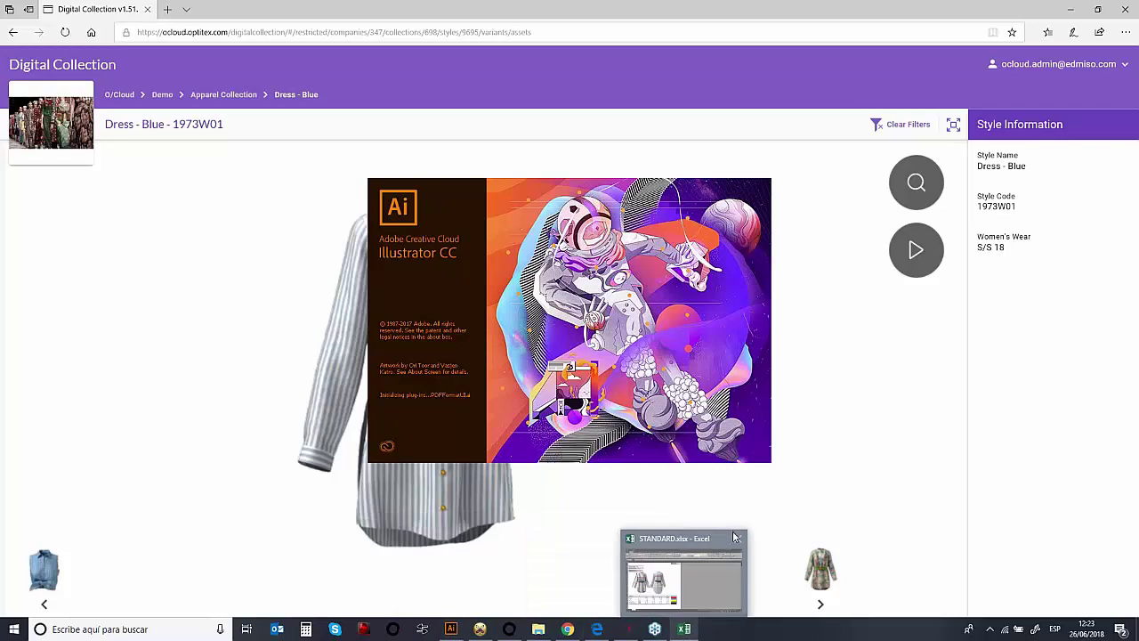
click(741, 539)
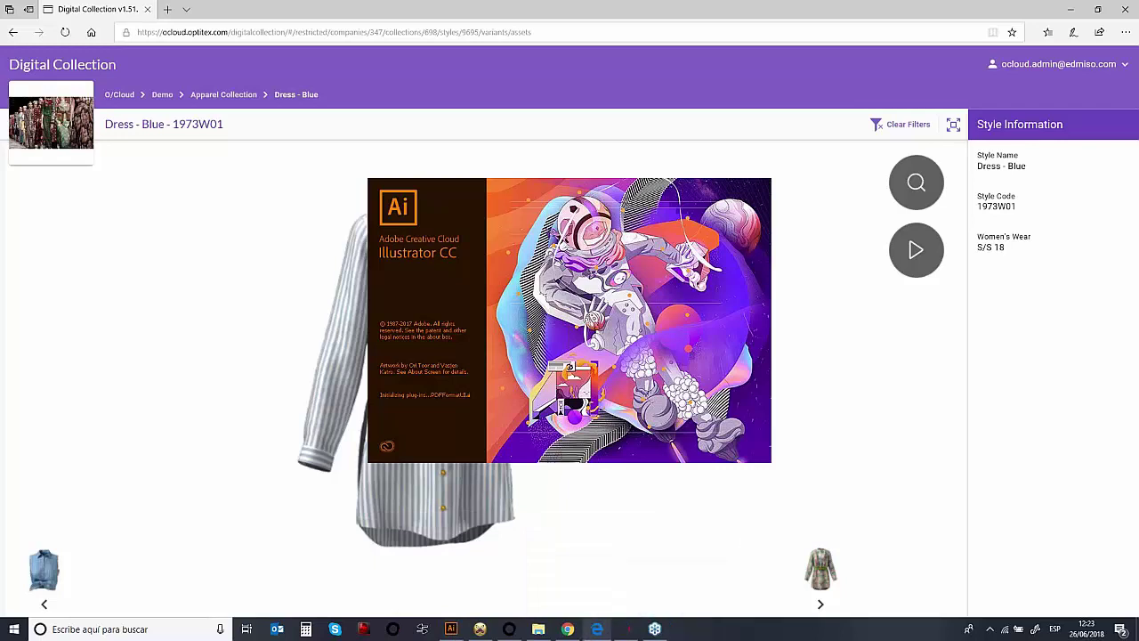
mouse_move(479, 630)
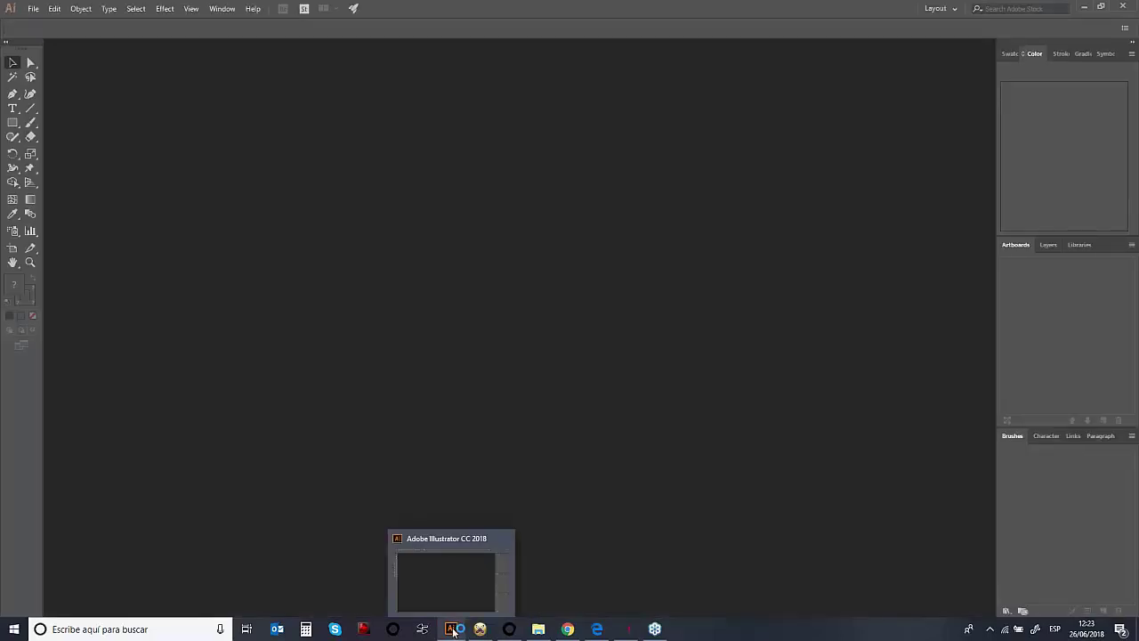
- Load the Ruffle Shirt Dress design pack in Optitex 3DDI and turn the 3D dress to its front view
click(221, 9)
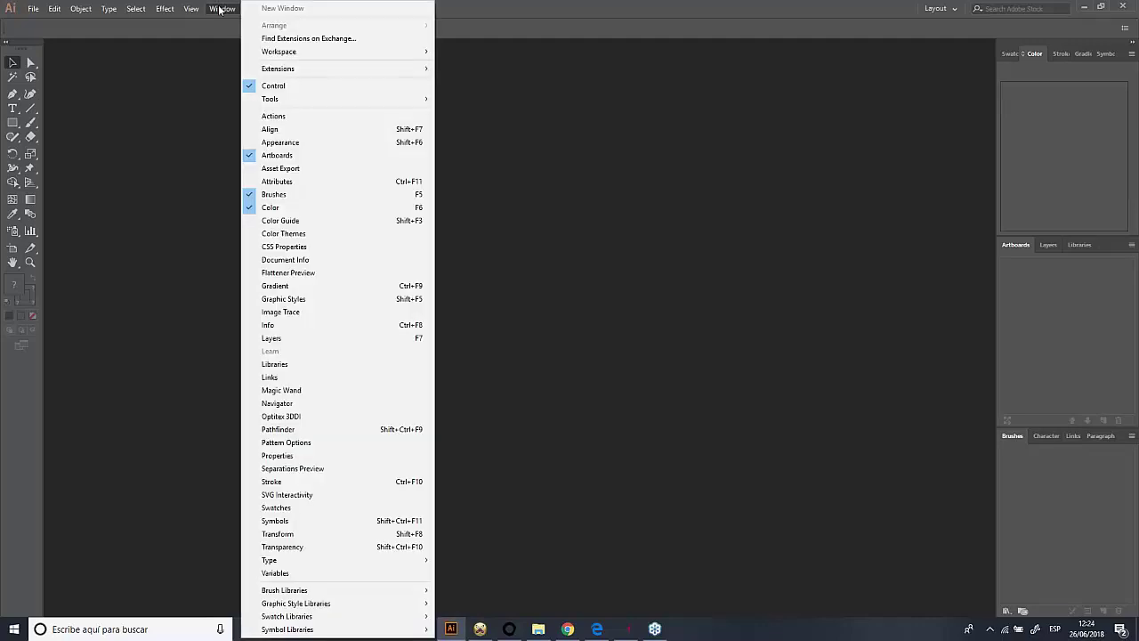
click(316, 418)
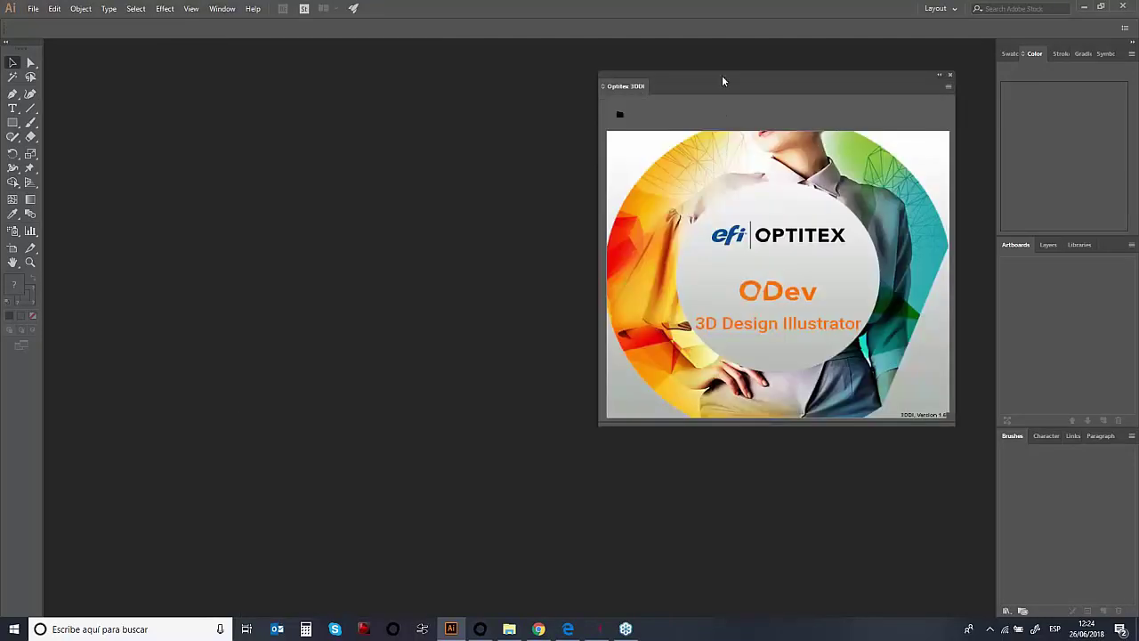
click(620, 116)
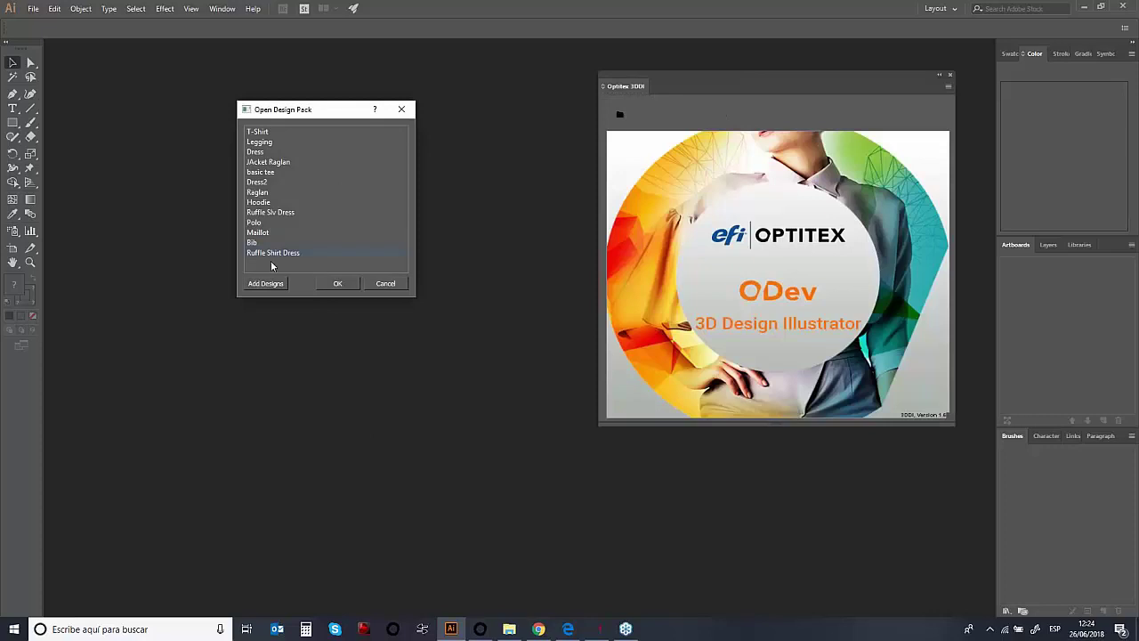
click(335, 284)
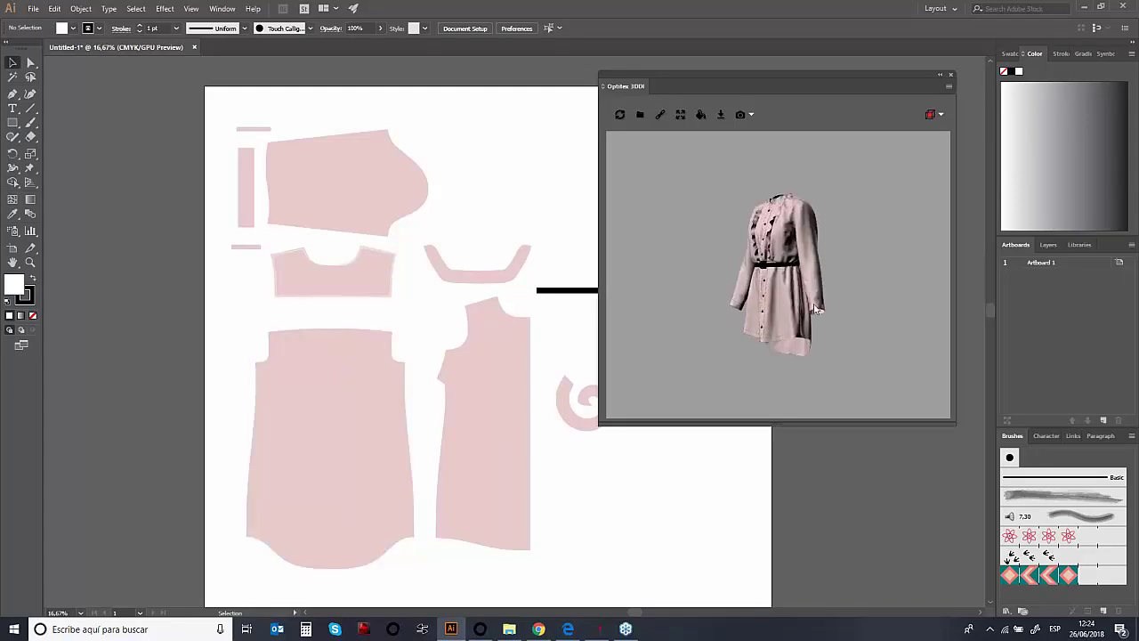
drag(868, 302, 667, 310)
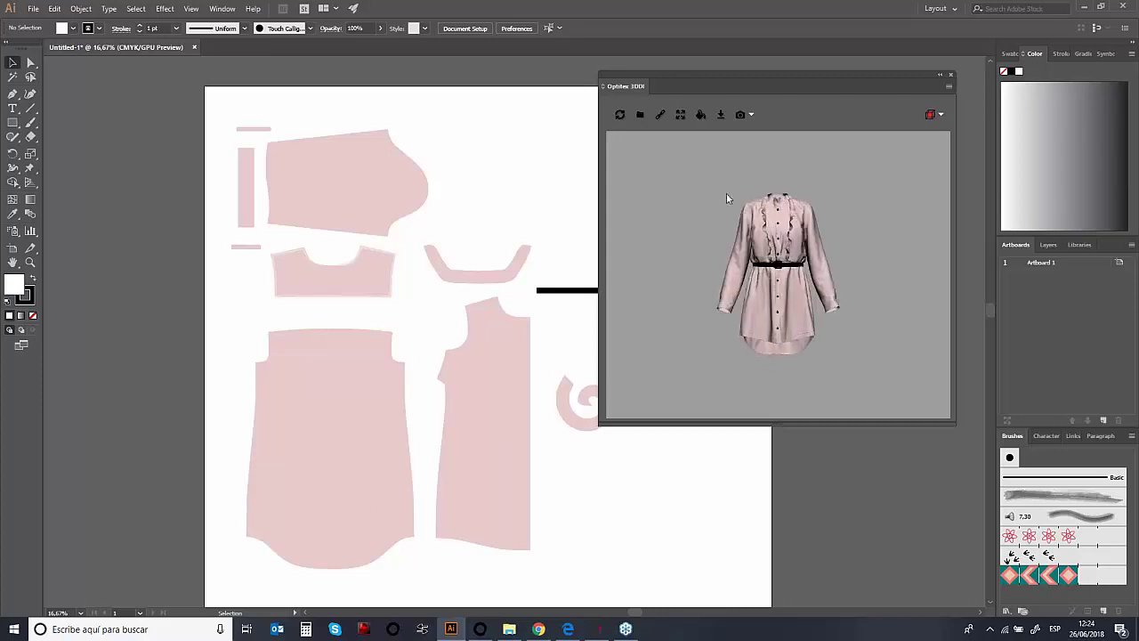
drag(705, 74, 784, 64)
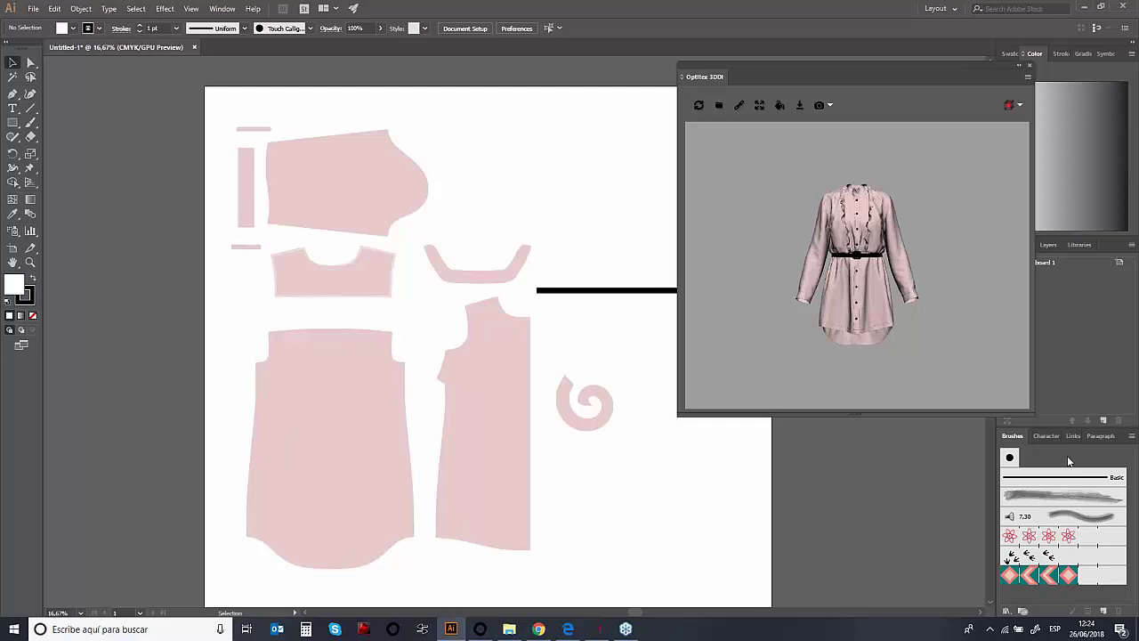
- Paint an 8 pt Paintbrush stroke with the teal and coral chevron pattern brush along the length of the cuff piece
click(1010, 577)
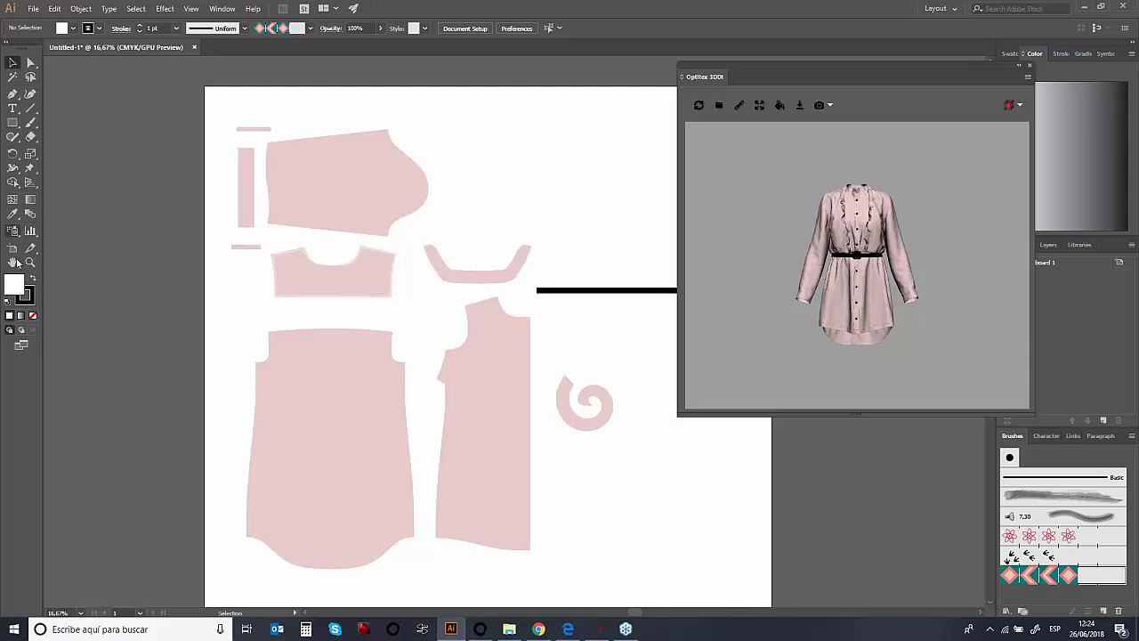
click(28, 126)
click(176, 28)
click(192, 171)
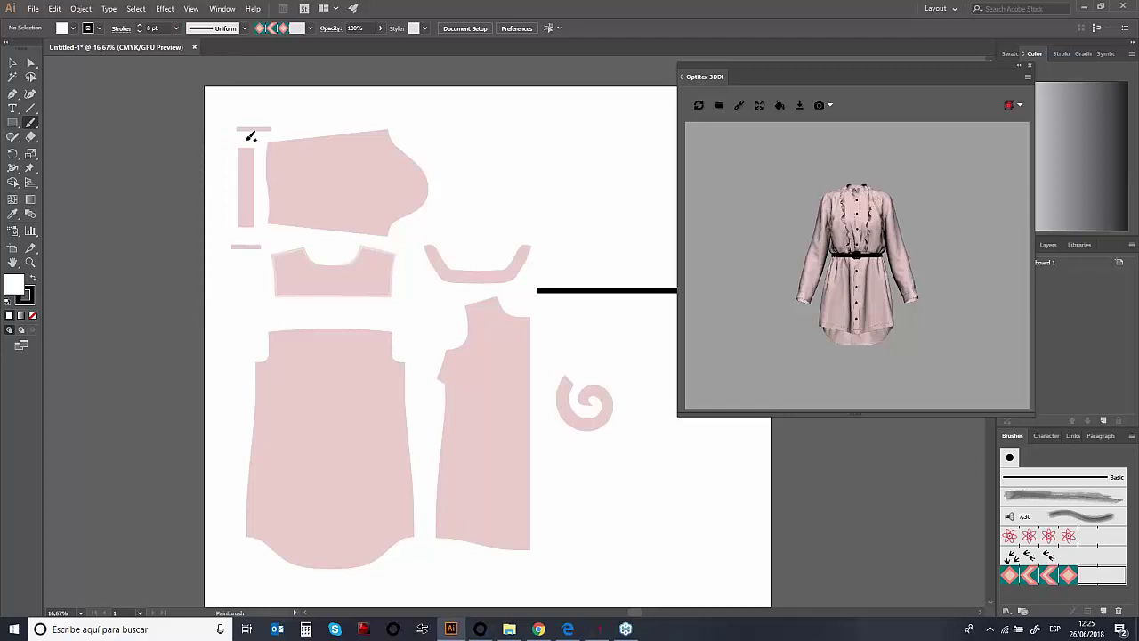
drag(250, 135, 247, 233)
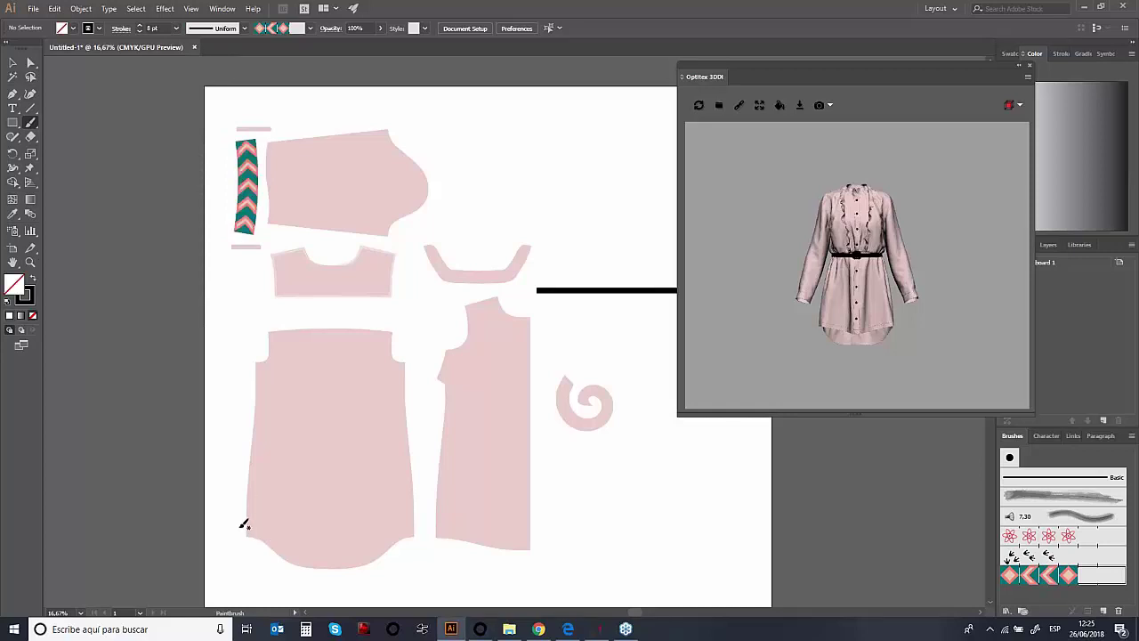
- Paint chevron strokes along the hems of the back and front pieces and over the black belt strip
mouse_move(241, 528)
mouse_down()
mouse_move(300, 560)
mouse_move(338, 563)
mouse_move(435, 518)
mouse_move(566, 532)
mouse_up()
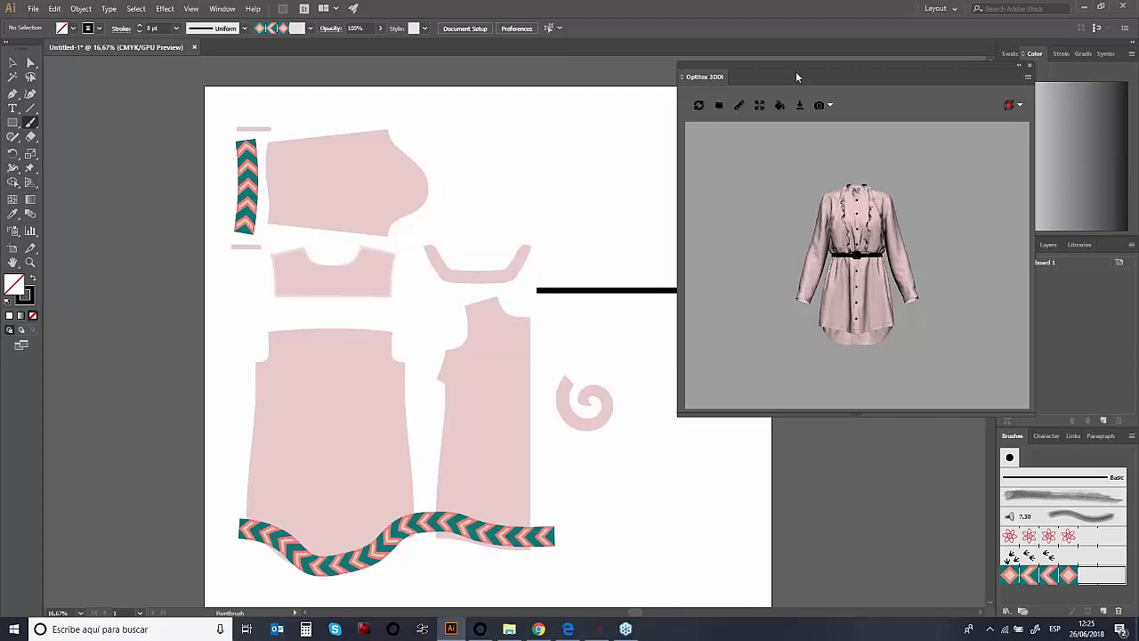
drag(811, 74, 813, 328)
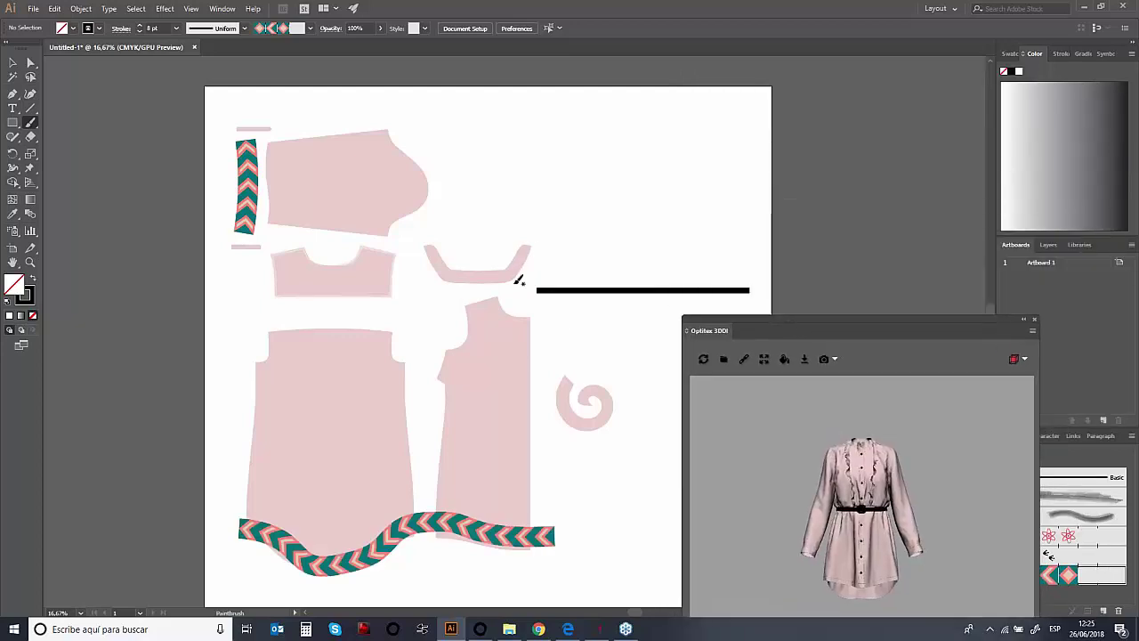
mouse_move(707, 279)
mouse_down()
mouse_move(744, 275)
mouse_move(771, 290)
mouse_up()
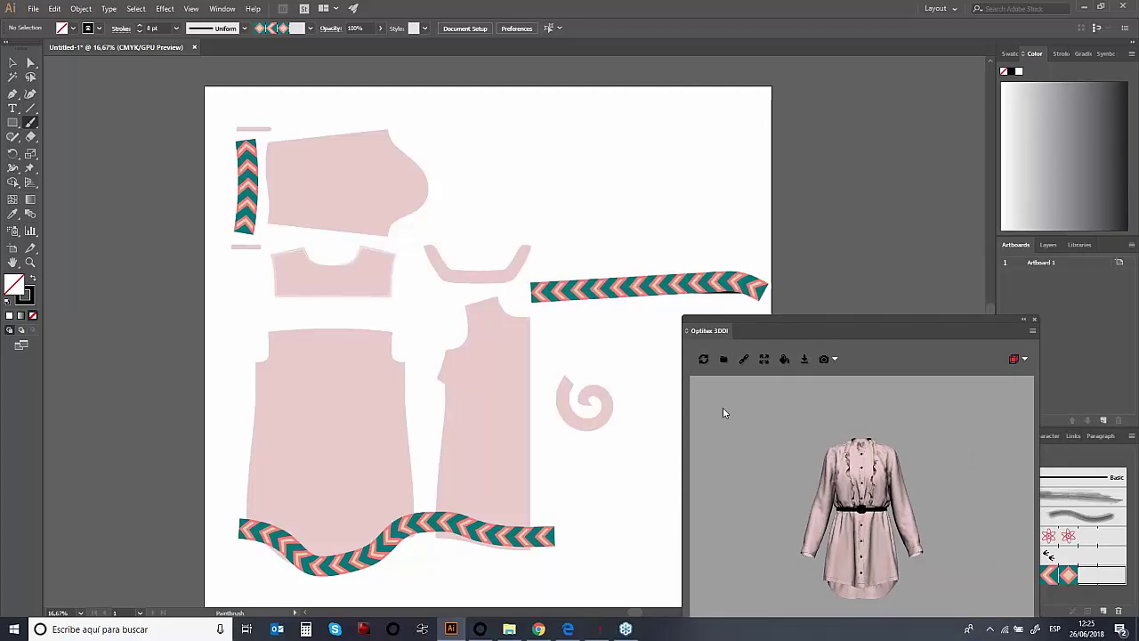
- Update the 3D dress with the painted chevron trims and inspect its cuffs, belt and hem from the front
drag(791, 316, 821, 113)
click(734, 157)
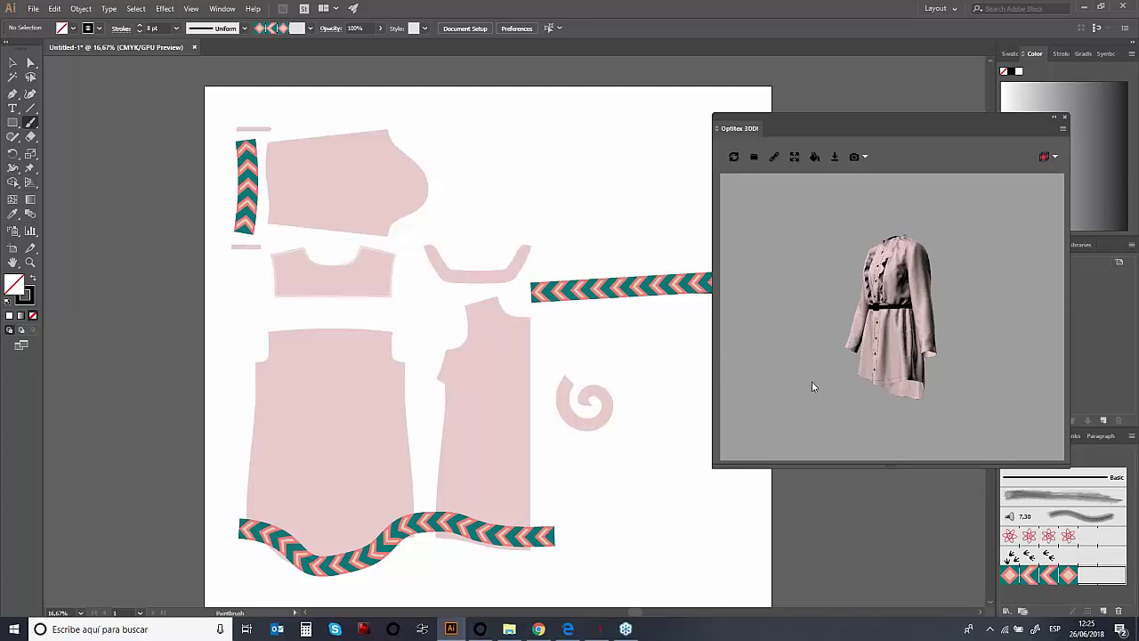
scroll(890, 374, up, 5)
drag(882, 384, 730, 379)
scroll(849, 385, down, 3)
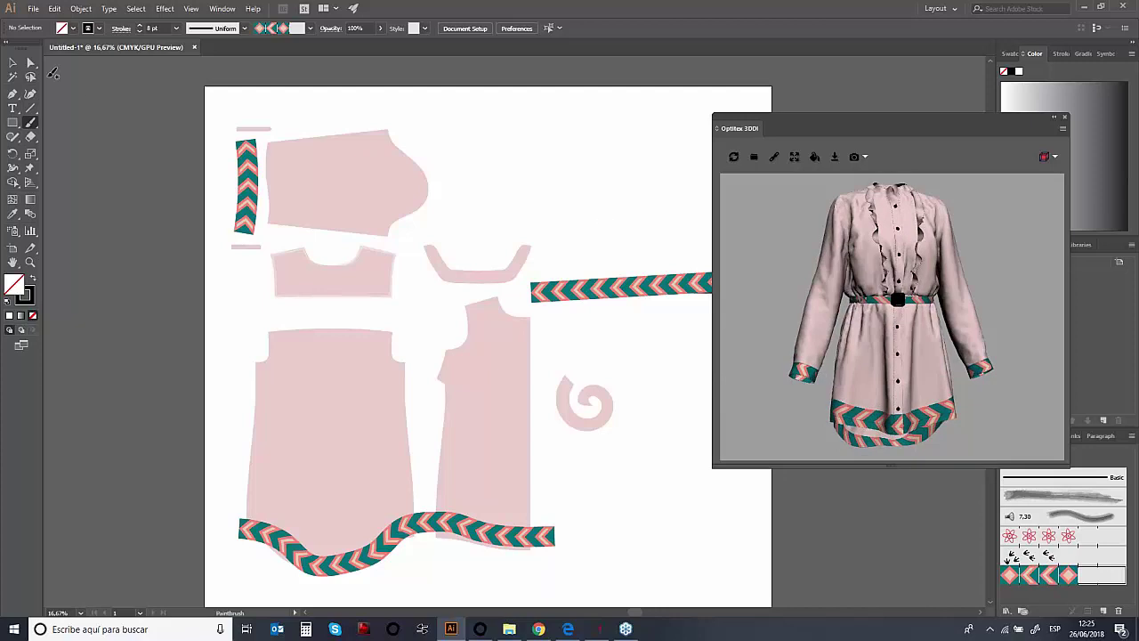
- Undo the chevron brush strokes on the belt, hems and cuff
click(13, 62)
key(ctrl+z)
key(ctrl+z)
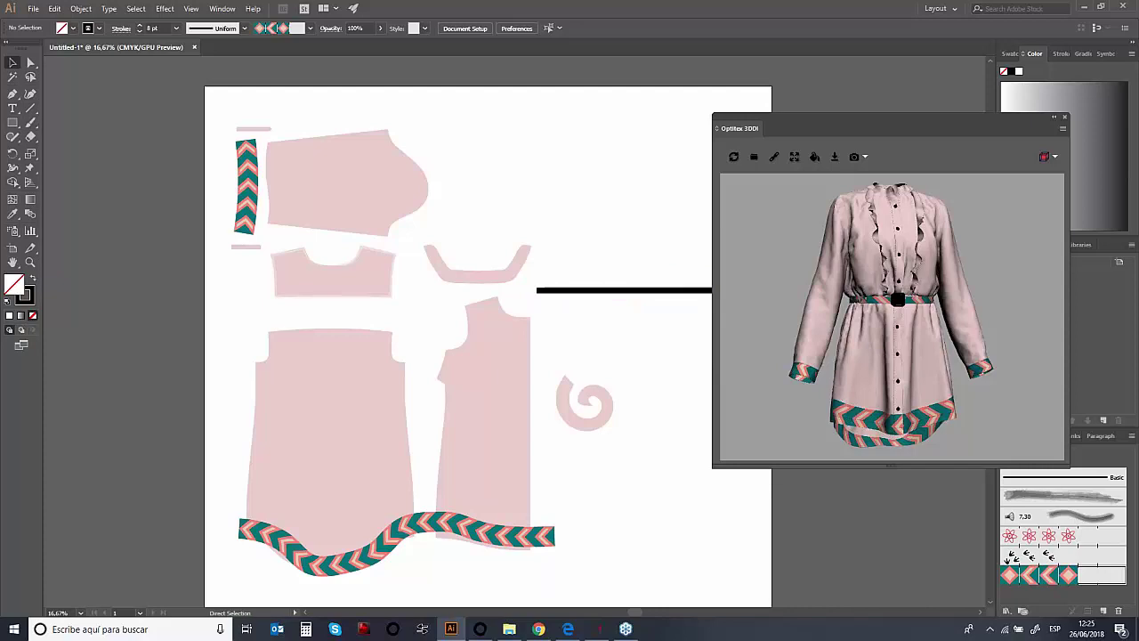
key(ctrl+z)
- Fill all the pattern pieces with the green palm leaf swatch and update the 3D dress
drag(913, 128, 761, 87)
click(1011, 54)
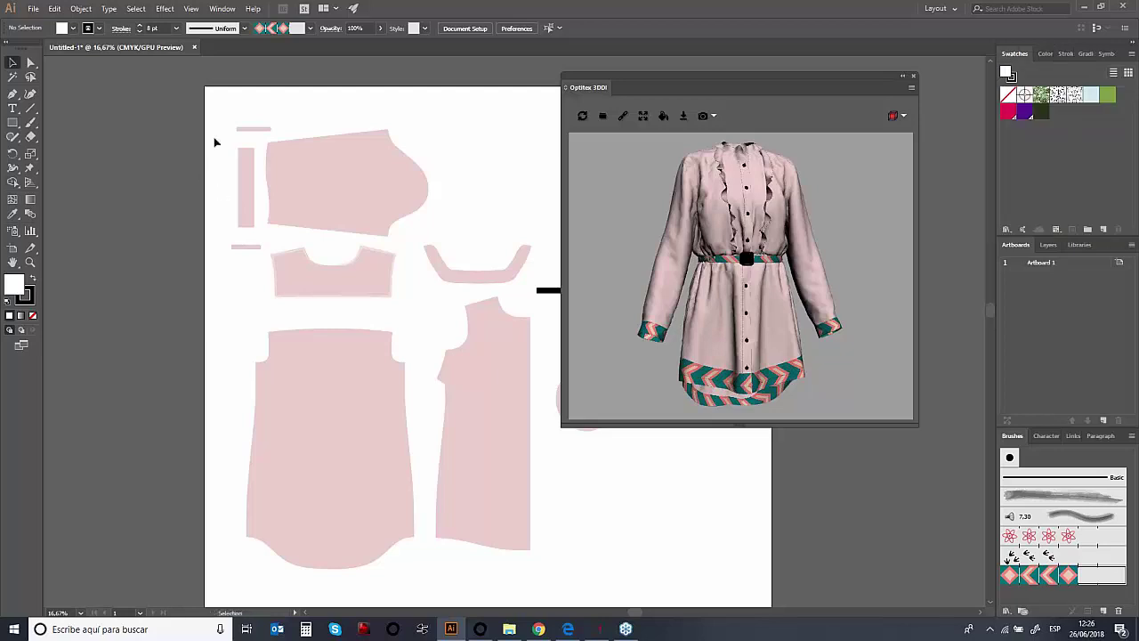
drag(206, 99, 685, 589)
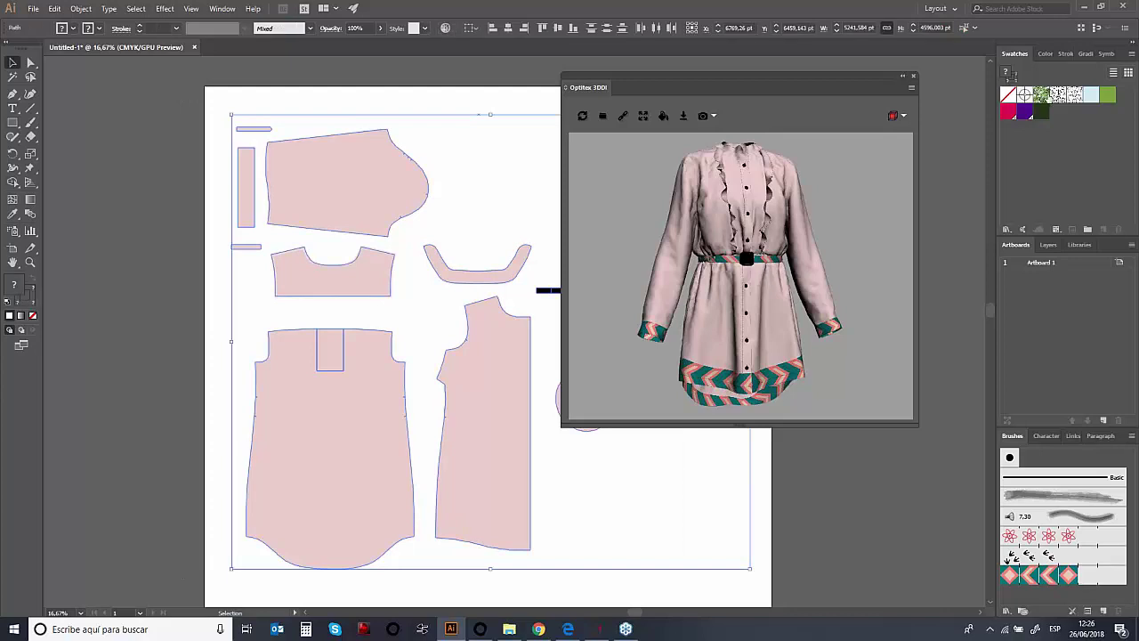
click(1042, 95)
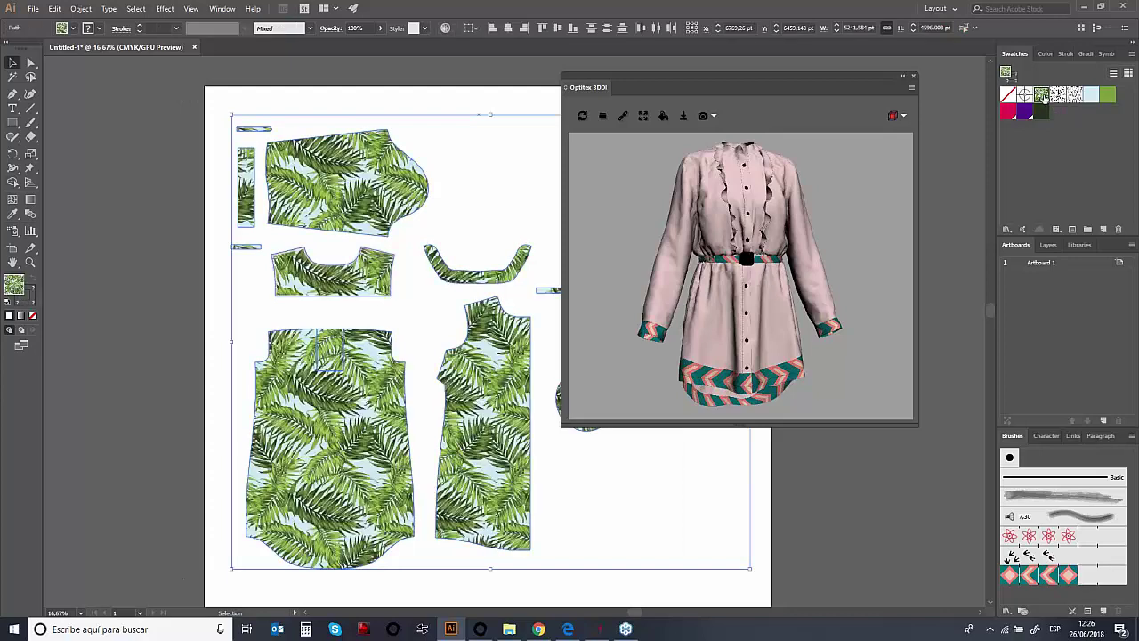
click(583, 115)
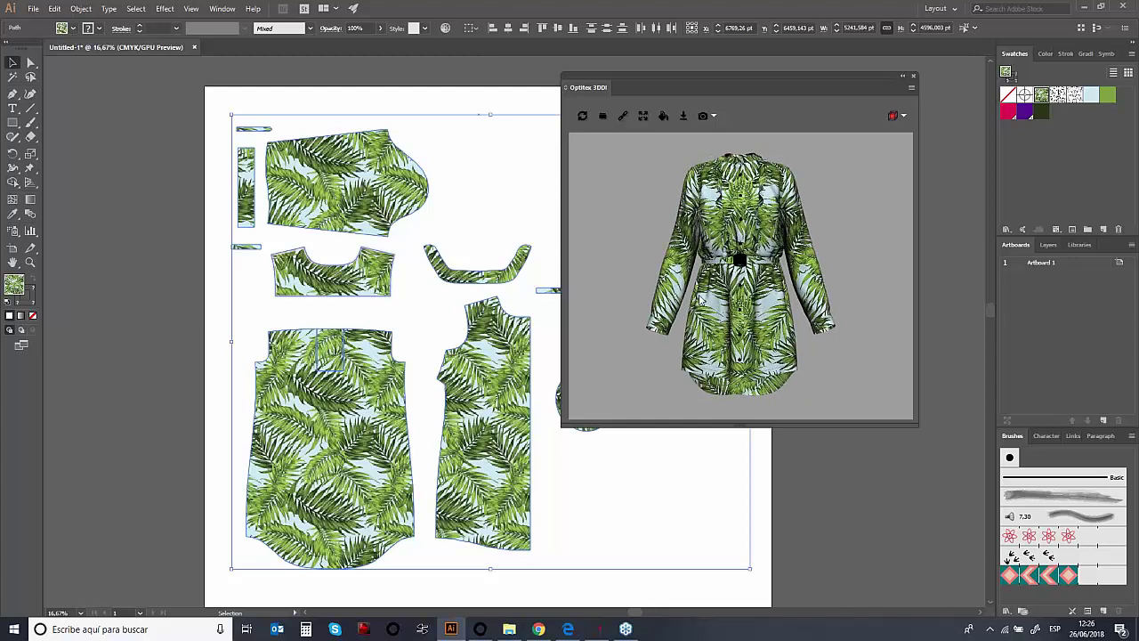
- Scale the palm leaf pattern uniformly to 50% inside all pieces, transforming only the patterns and not the objects
right_click(328, 430)
mouse_move(389, 353)
click(496, 414)
click(24, 177)
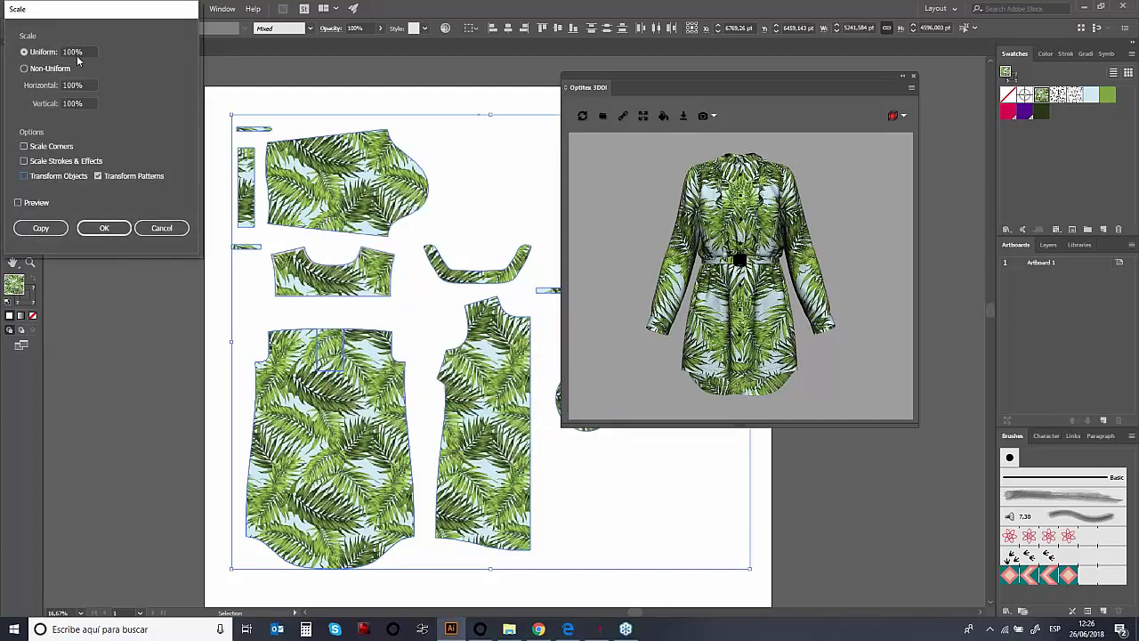
text(50)
click(104, 227)
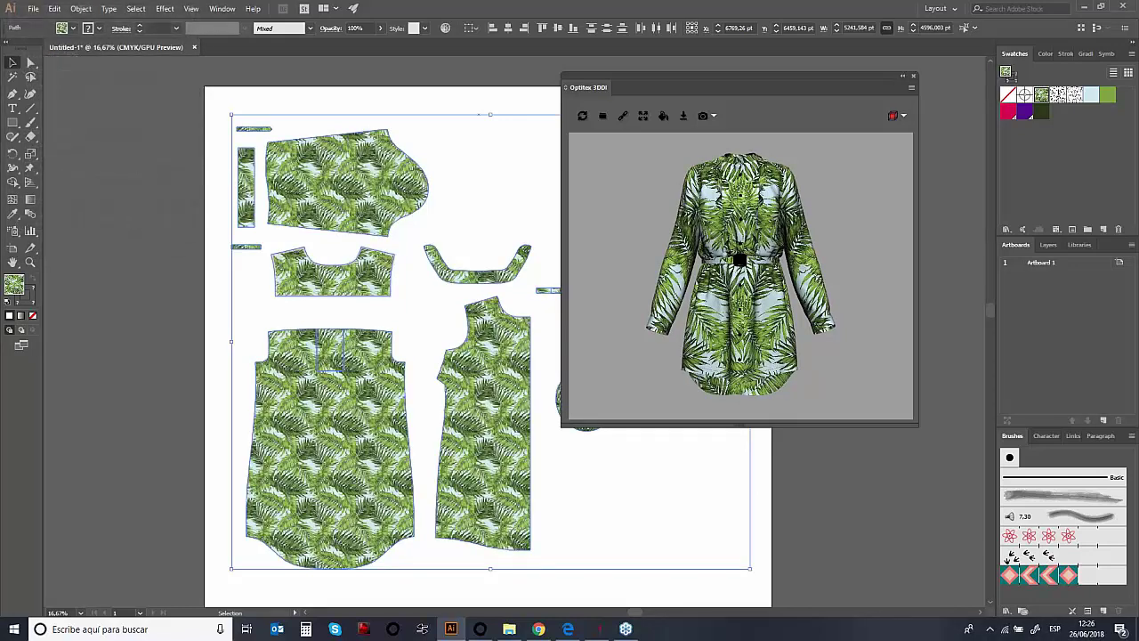
- Update the 3D dress with the scaled palm leaf pattern, inspect it from several angles and move the 3D window off the pattern pieces
click(582, 116)
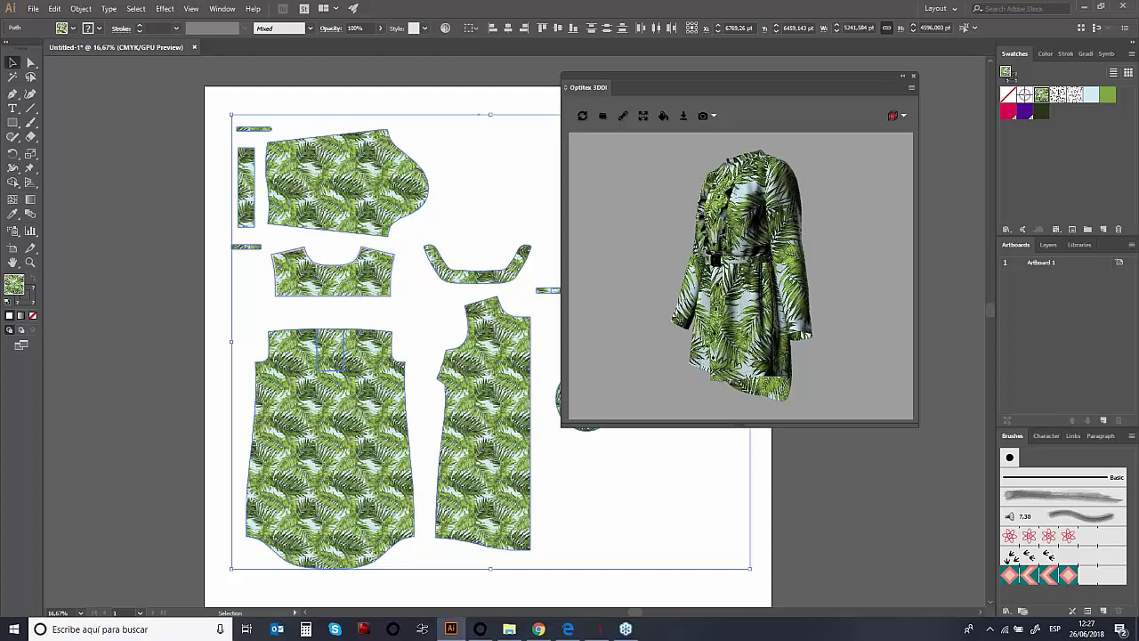
scroll(736, 242, up, 5)
drag(763, 304, 664, 267)
scroll(655, 239, down, 5)
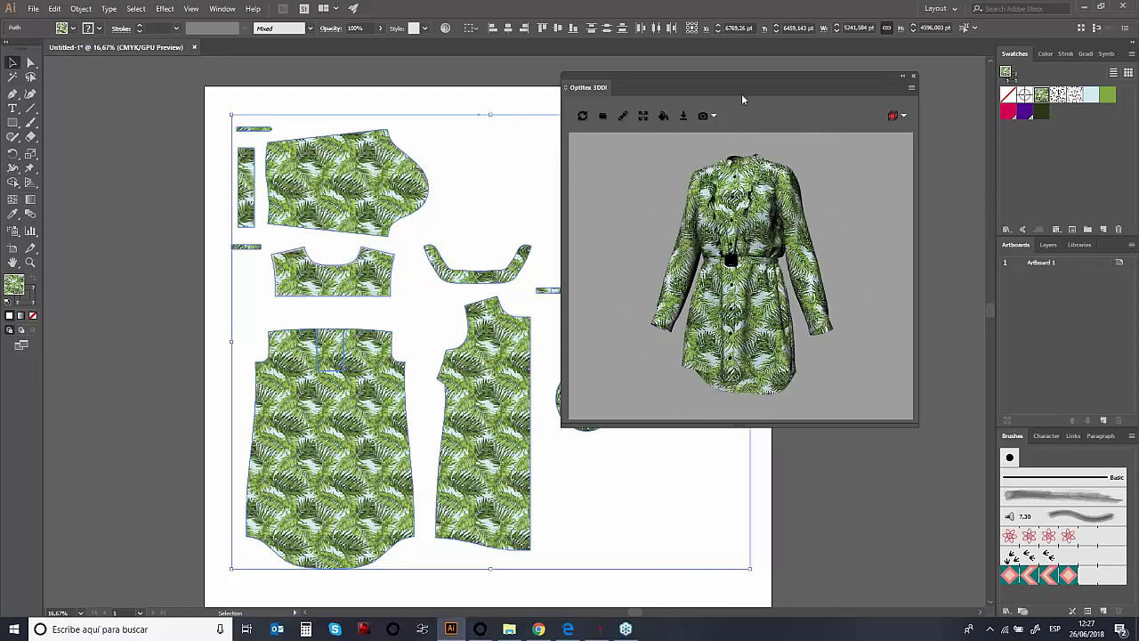
drag(723, 80, 868, 81)
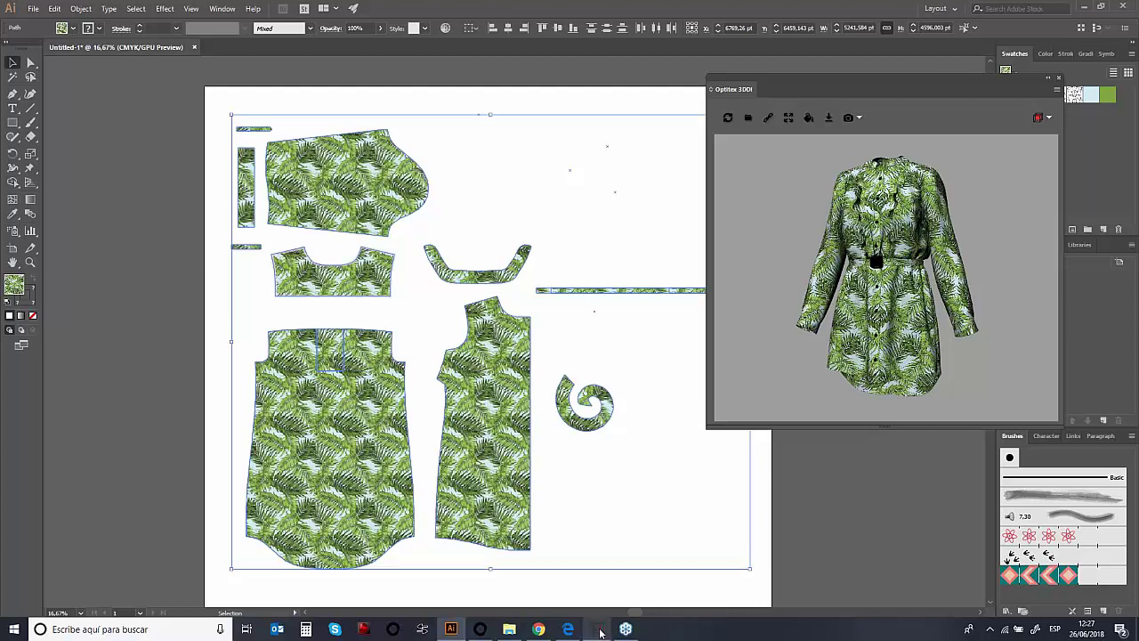
- Switch to Optitex 3D Revu and rotate the three shirt dress colorways together to compare their backs and fronts
mouse_move(600, 632)
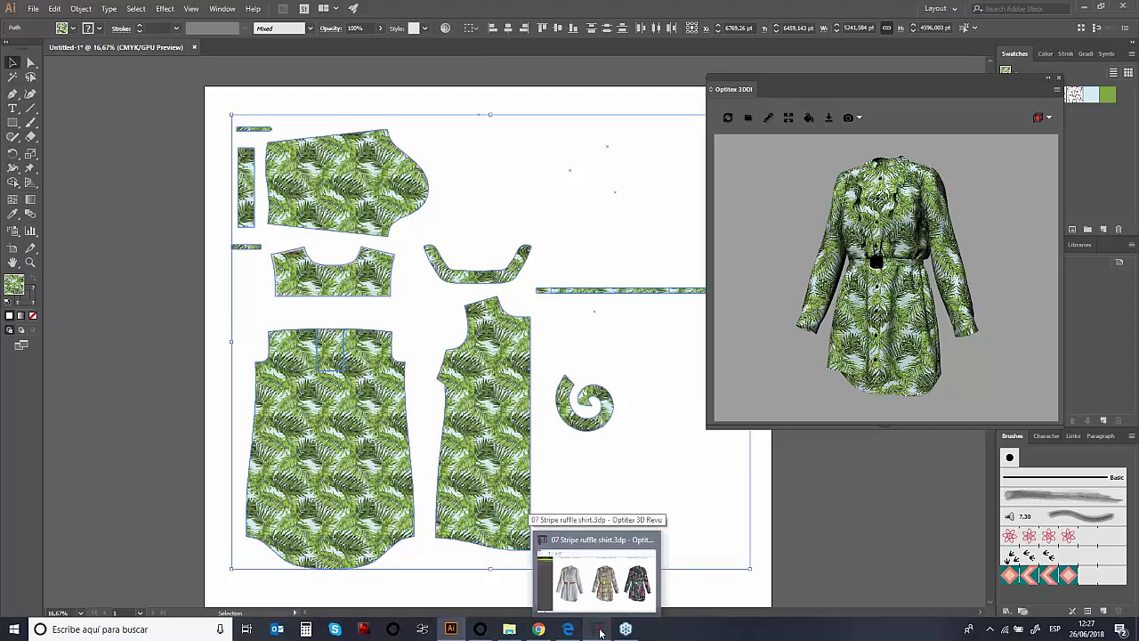
click(600, 632)
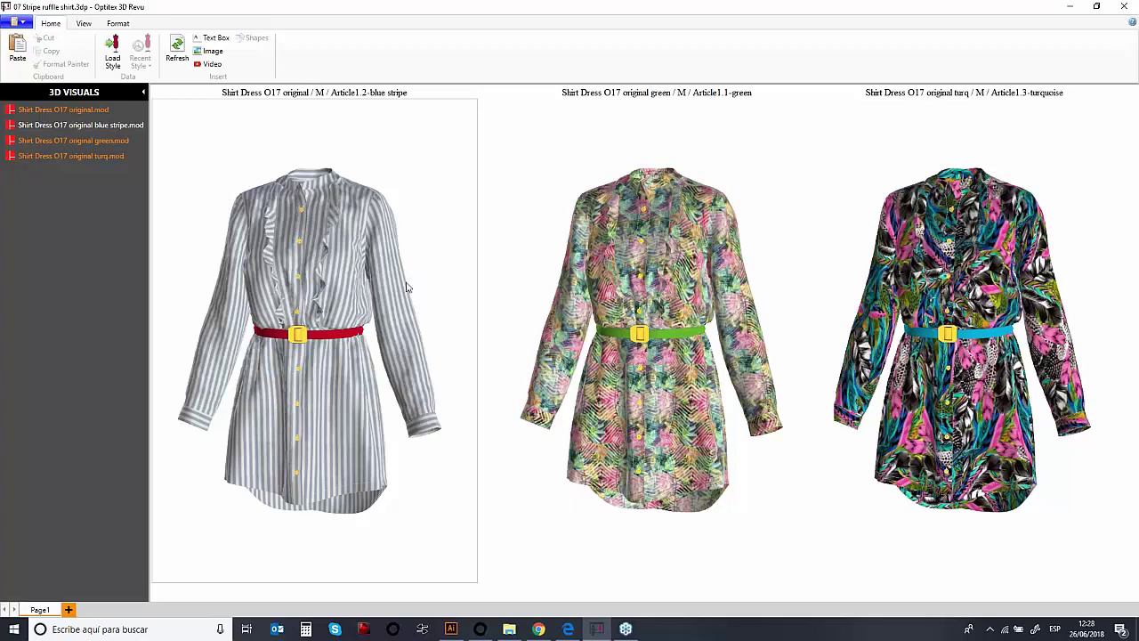
click(415, 384)
drag(416, 385, 211, 388)
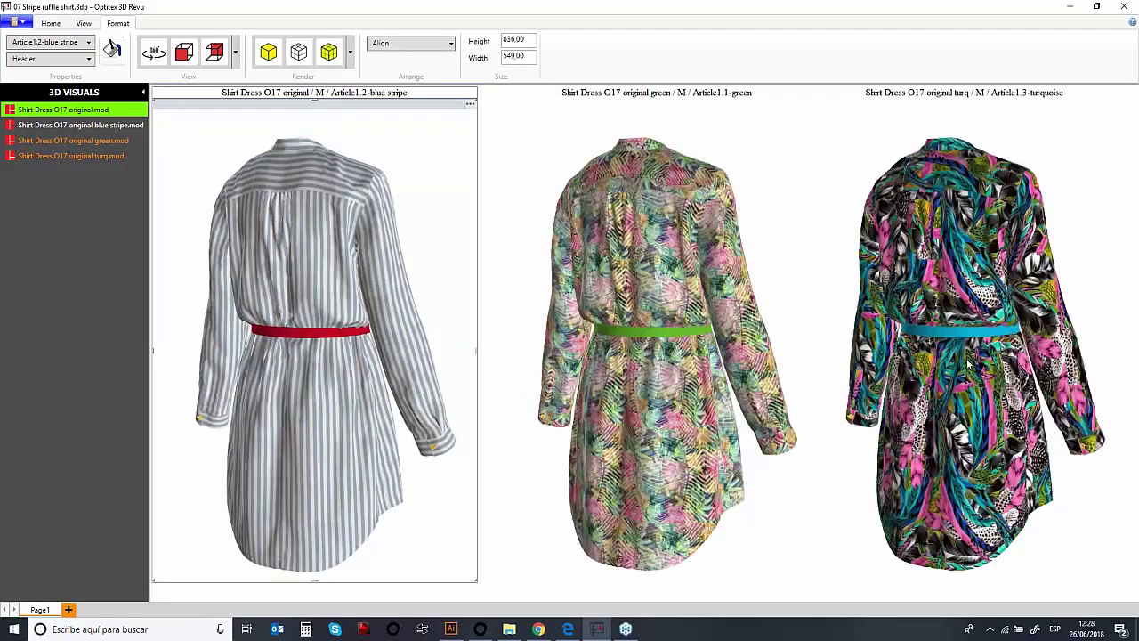
drag(969, 363, 814, 386)
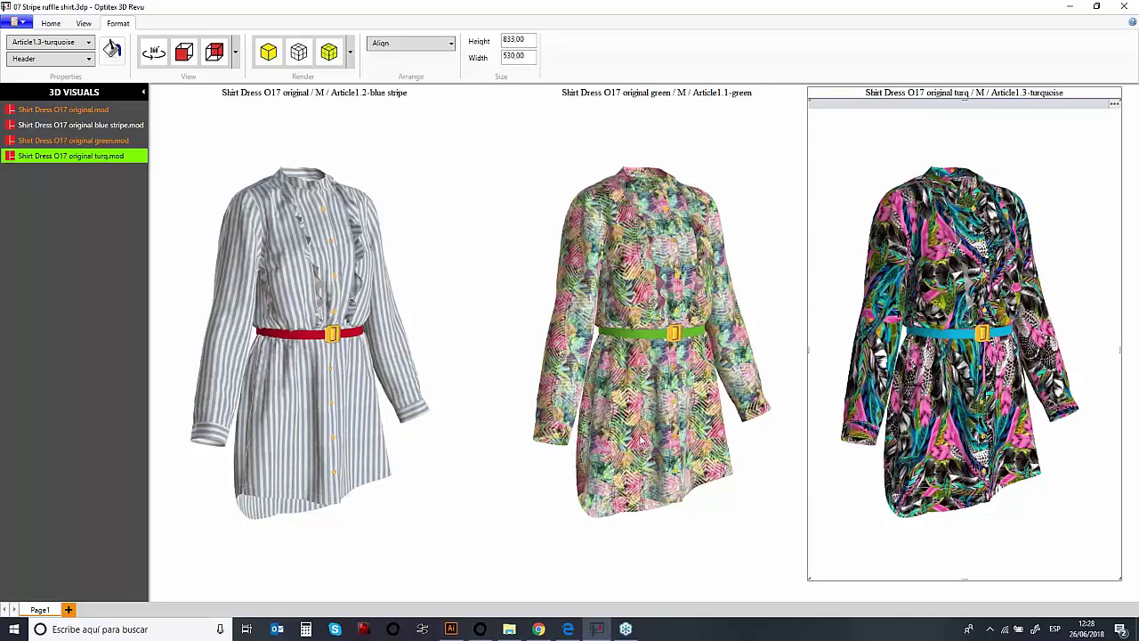
- Open the 01 revision.3dp presentation and rotate the two dress versions to compare them from behind
click(13, 23)
click(37, 70)
click(149, 98)
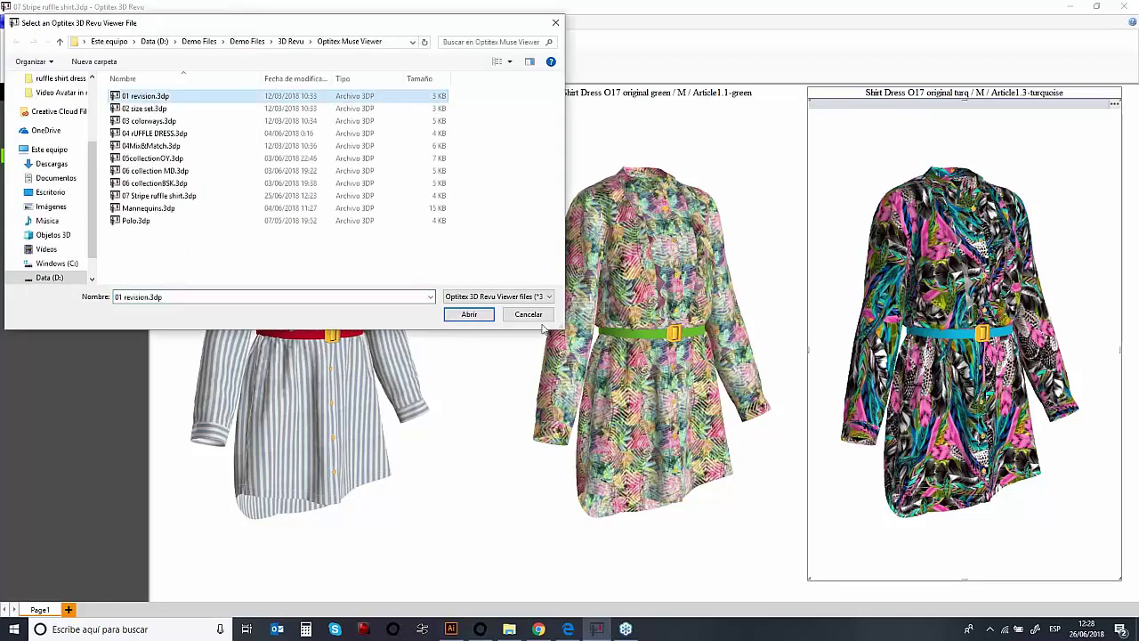
click(468, 316)
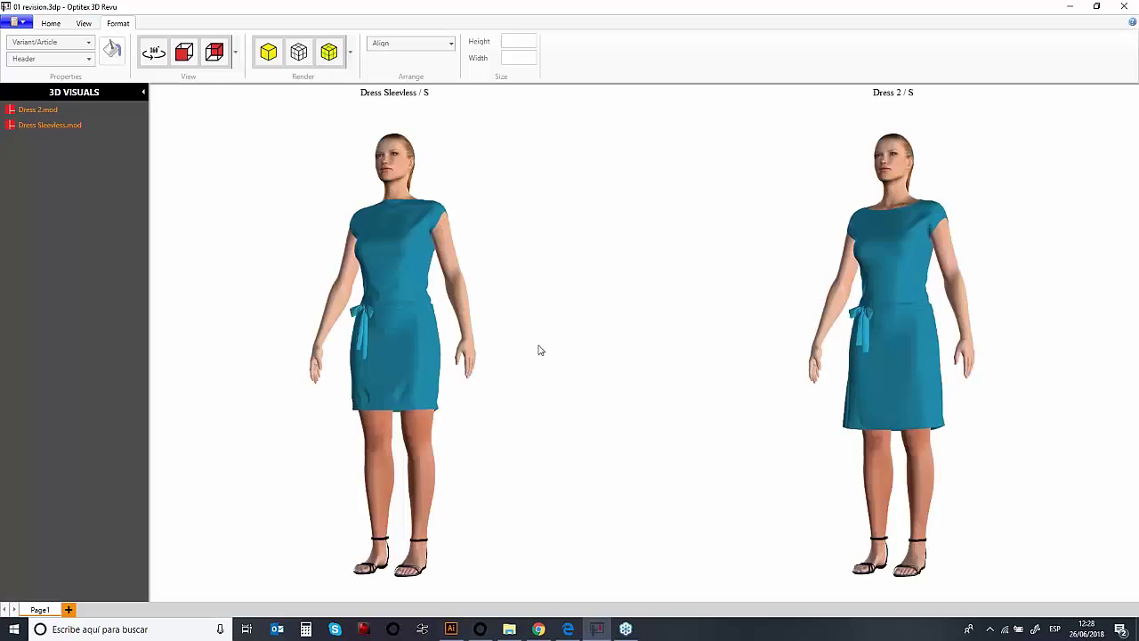
click(454, 393)
drag(455, 393, 259, 371)
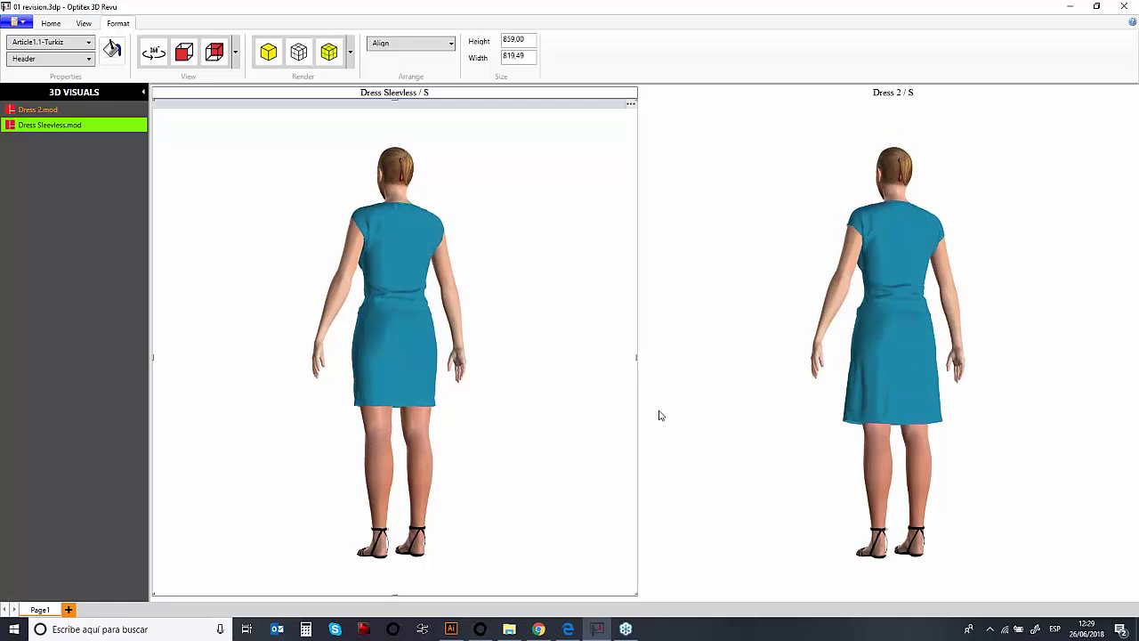
- Open the 02 size set.3dp presentation and rotate the XL and S dresses to compare them from the side
click(16, 21)
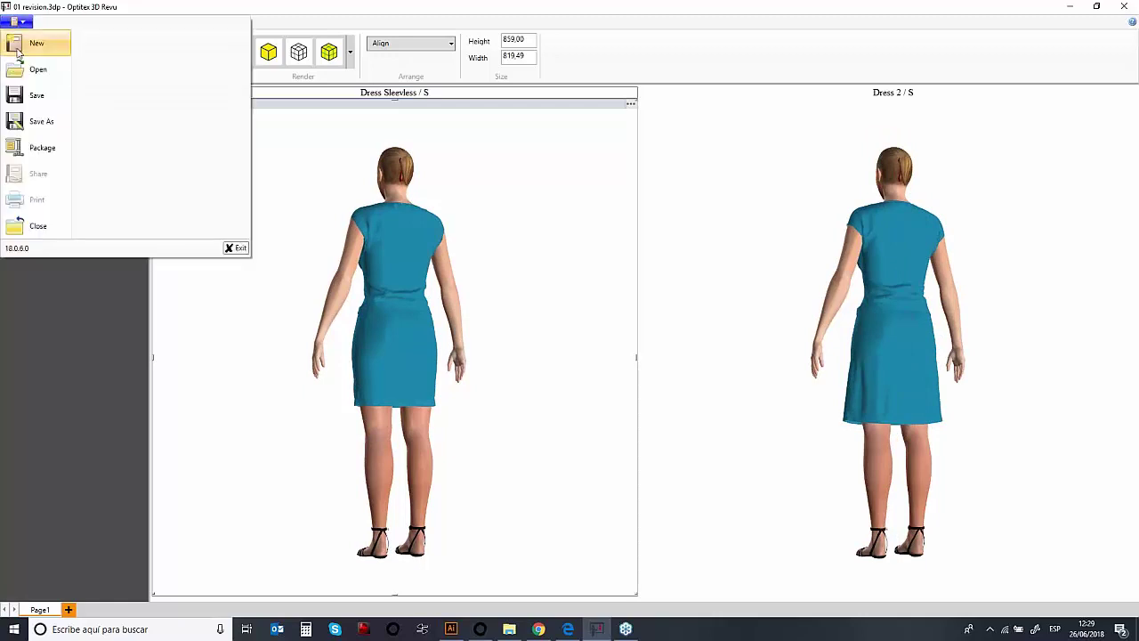
click(22, 73)
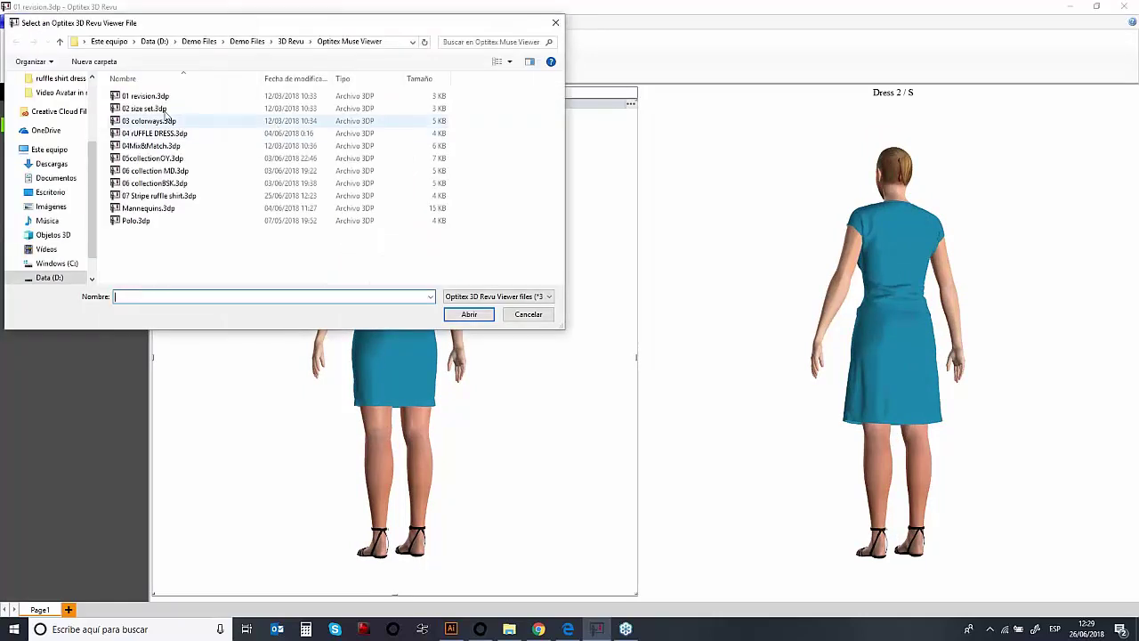
click(160, 108)
click(468, 315)
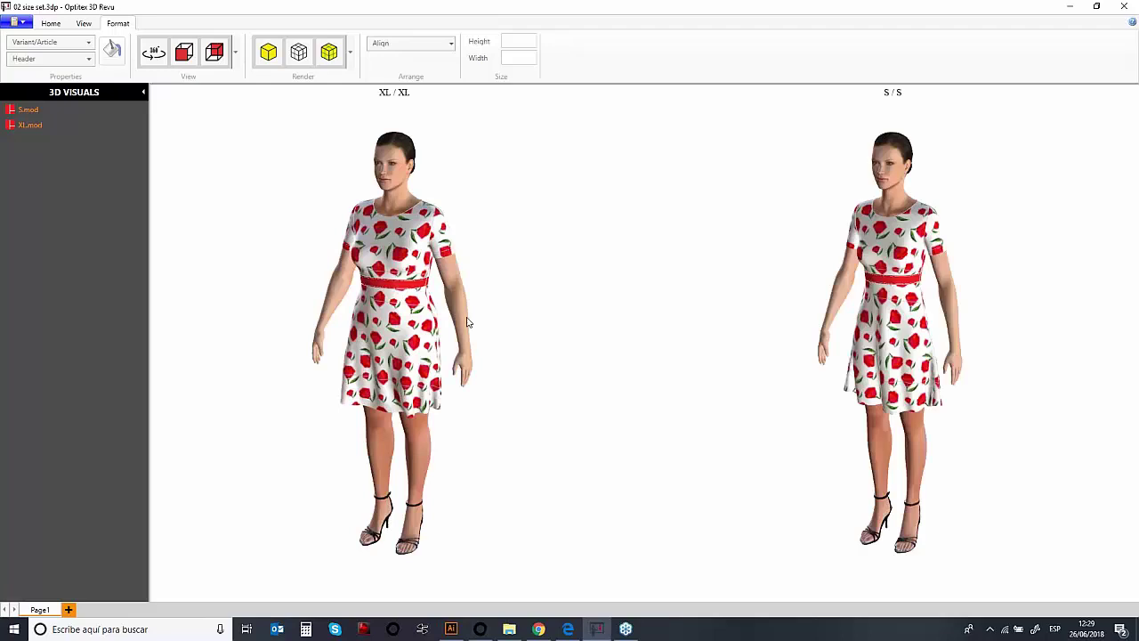
click(899, 349)
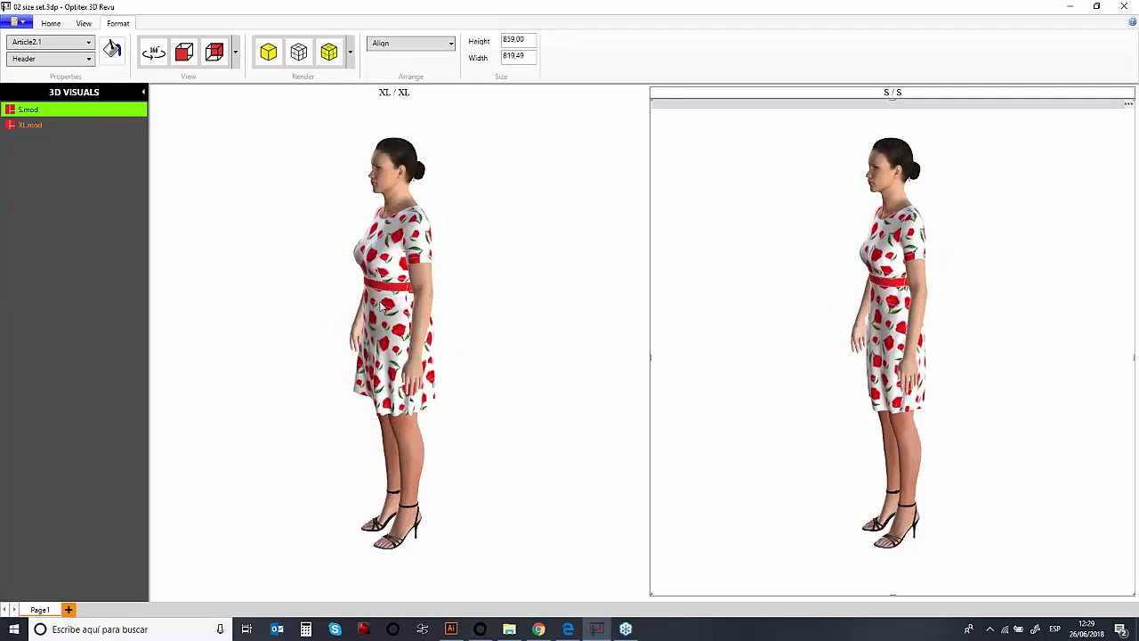
- Open the 06 collection MD.3dp presentation
click(16, 21)
click(27, 75)
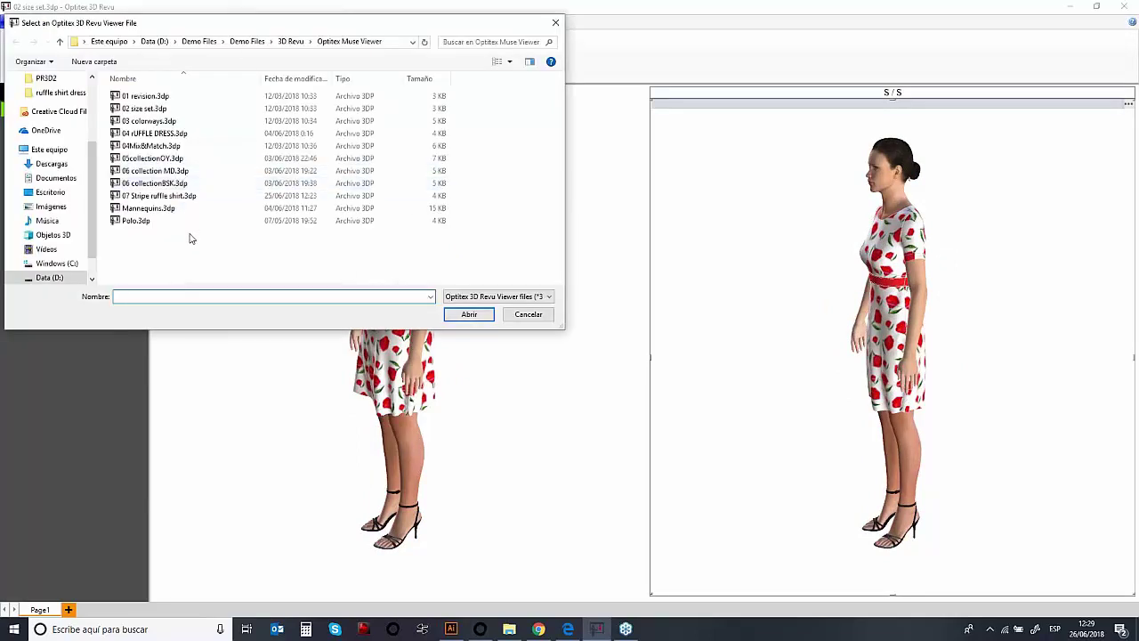
click(163, 173)
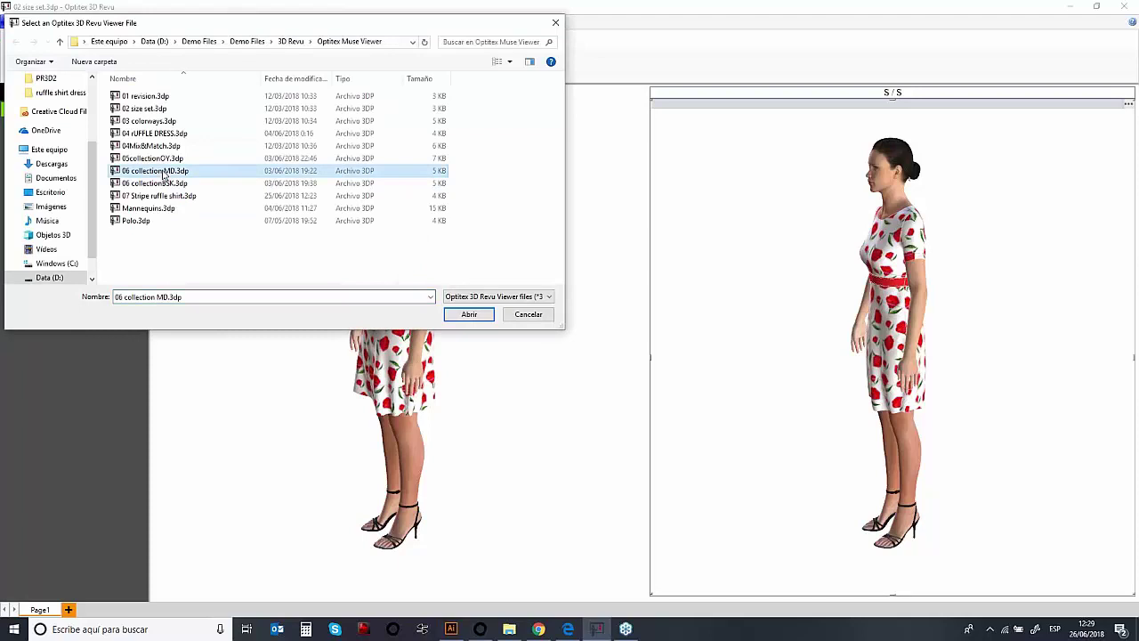
click(466, 317)
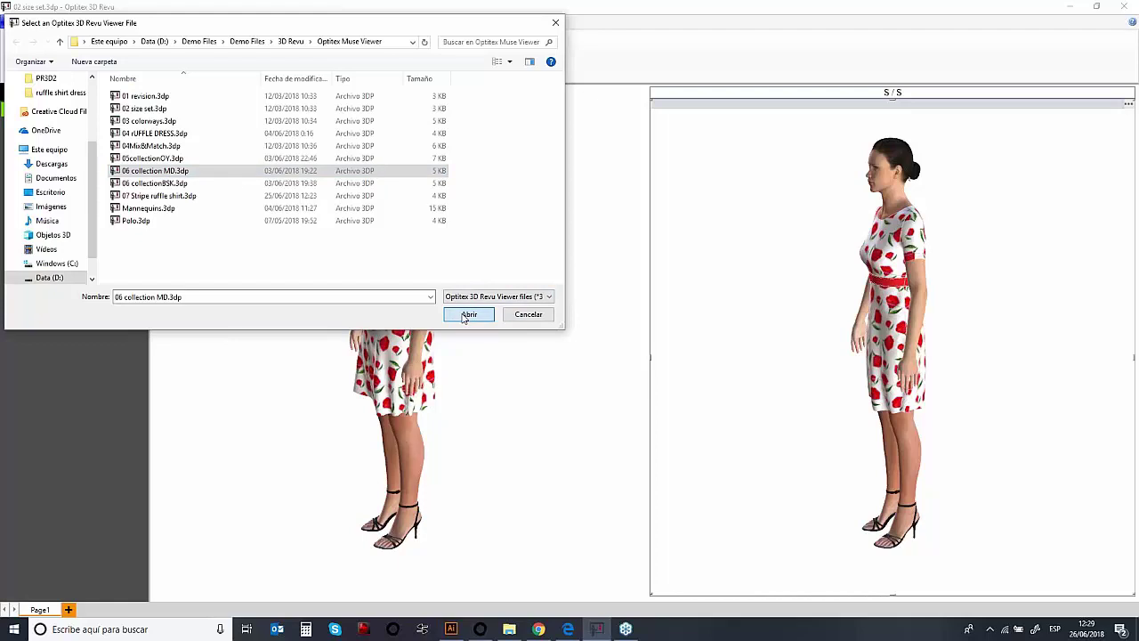
click(463, 318)
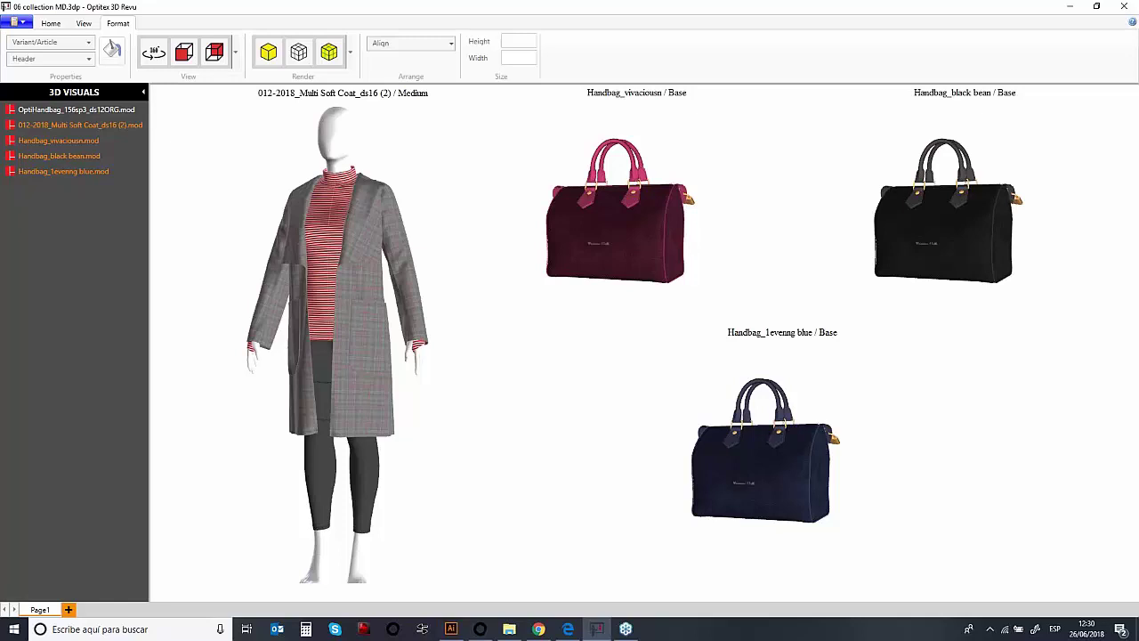
- Rotate the Multi Soft Coat outfit and the Handbag_vivacious model to examine them from different angles
click(420, 382)
drag(419, 382, 313, 386)
click(623, 248)
click(717, 454)
click(671, 251)
drag(624, 257, 183, 247)
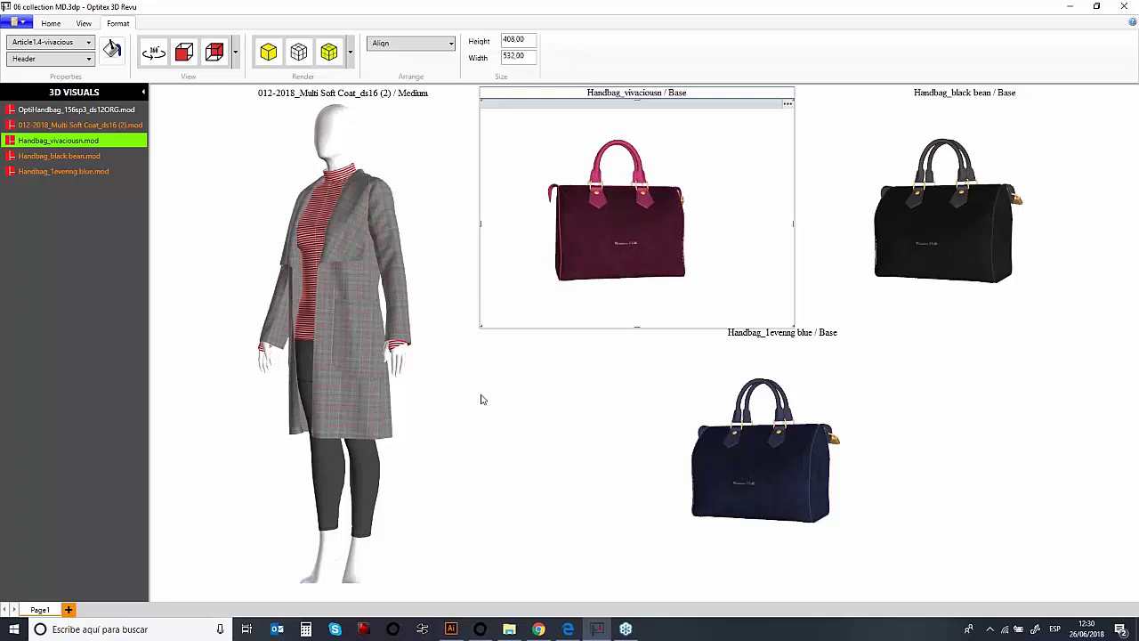